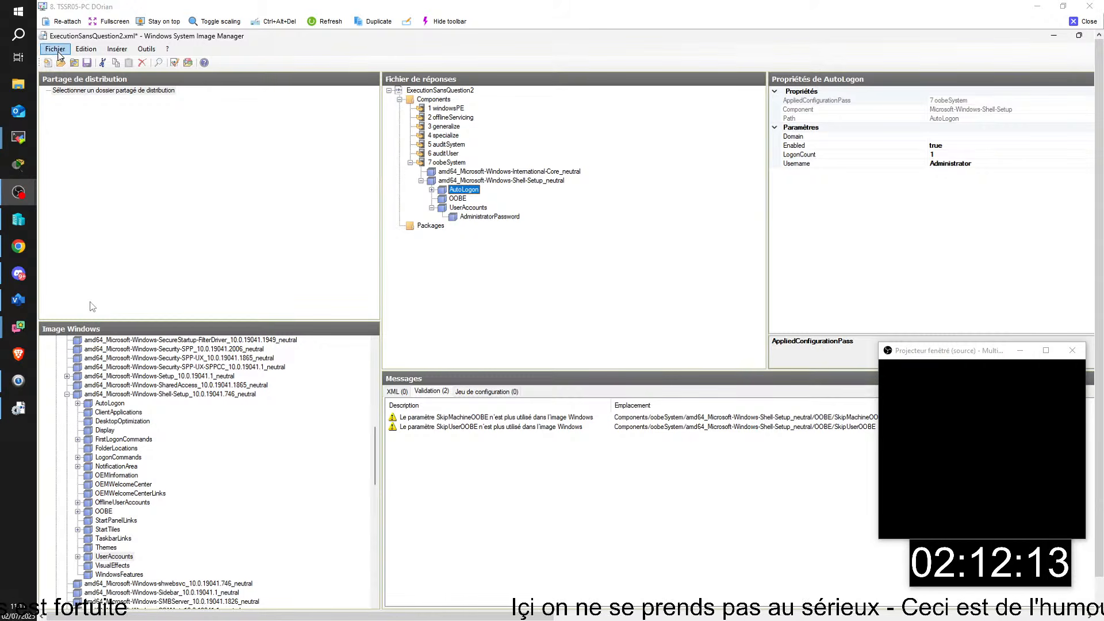
- Save the answer file under the new name ExecutionSansQuestion3.xml in C:\MODELS
{"action": "left_click", "coordinate": [56, 49]}
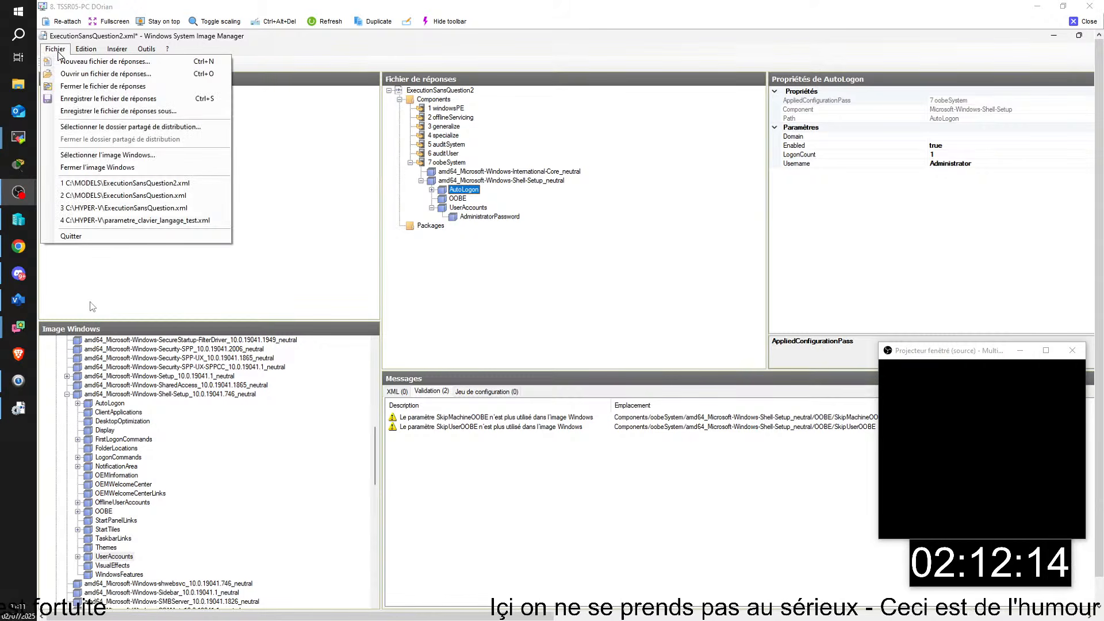
{"action": "left_click", "coordinate": [109, 111]}
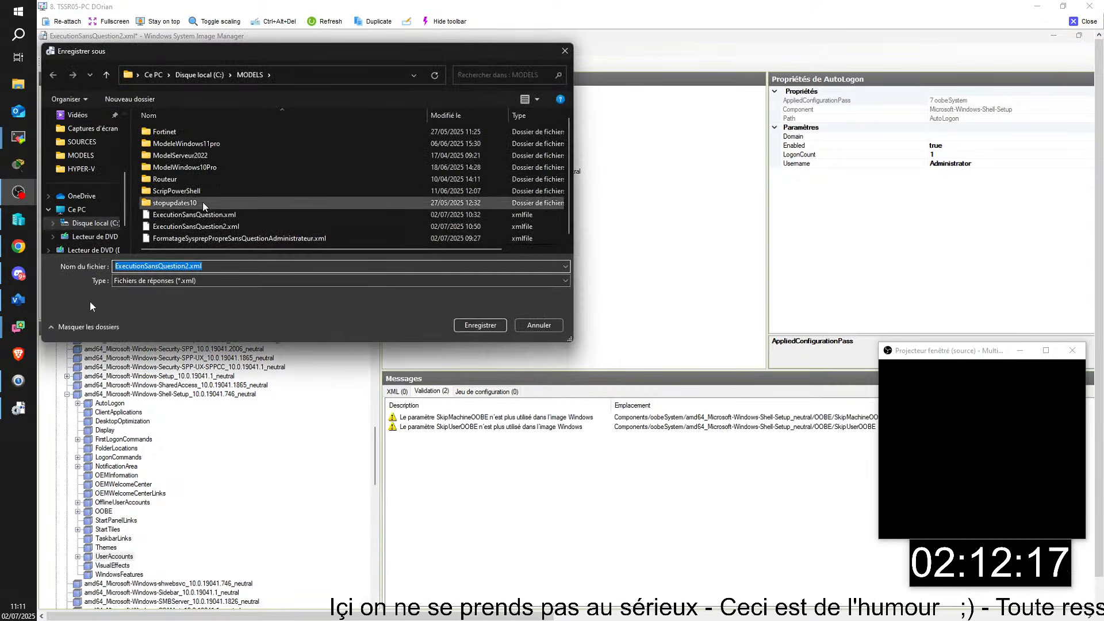
{"action": "key", "text": "End"}
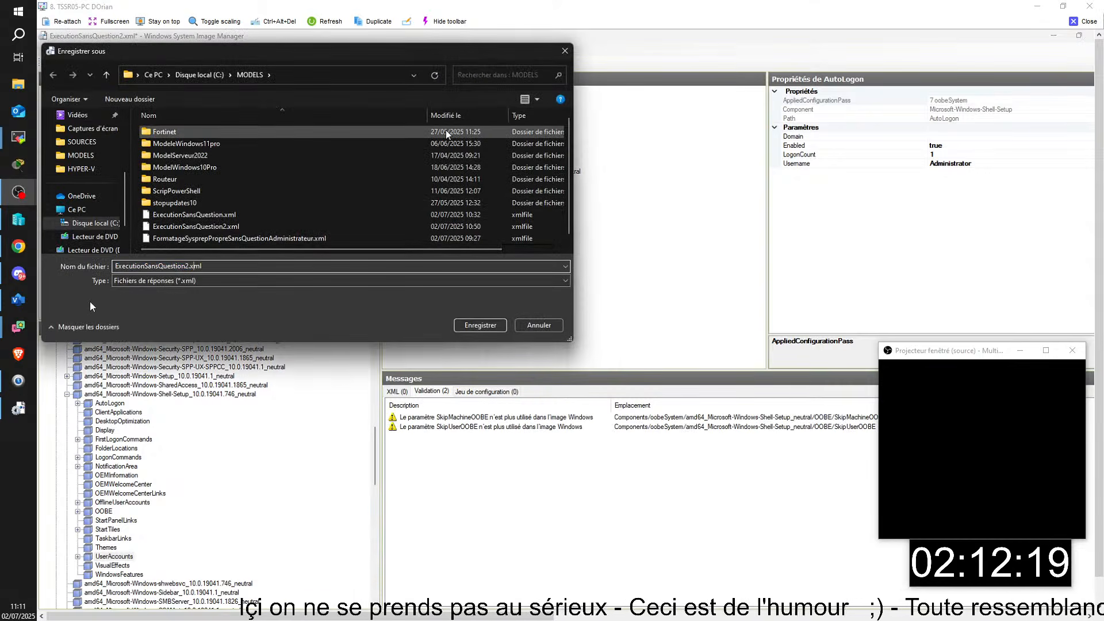
{"action": "key", "text": "BackSpace"}
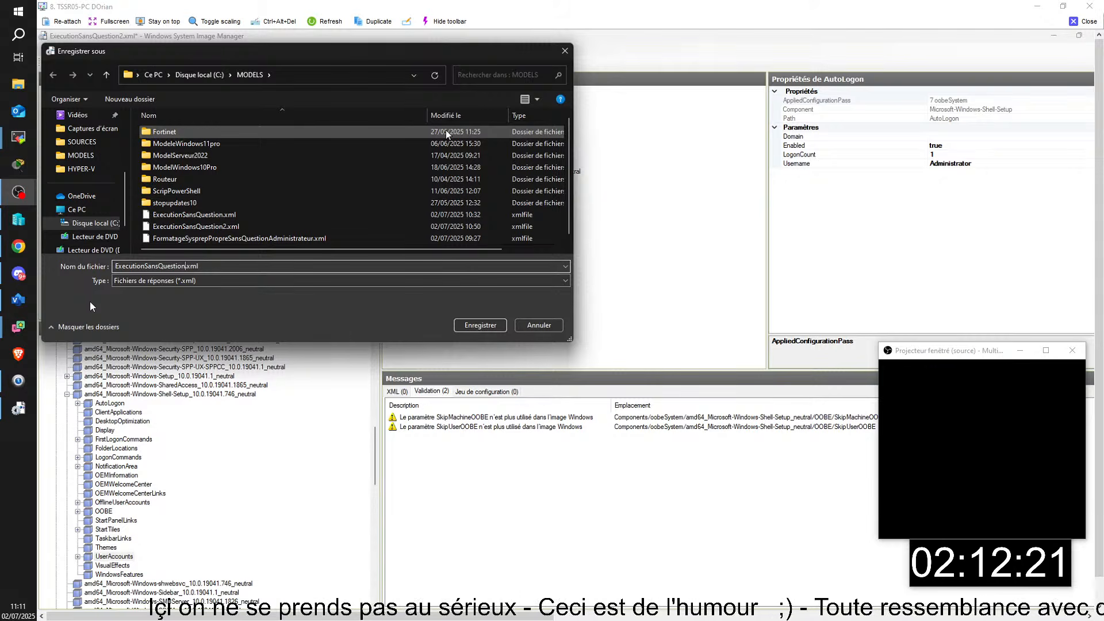
{"action": "type", "text": "3"}
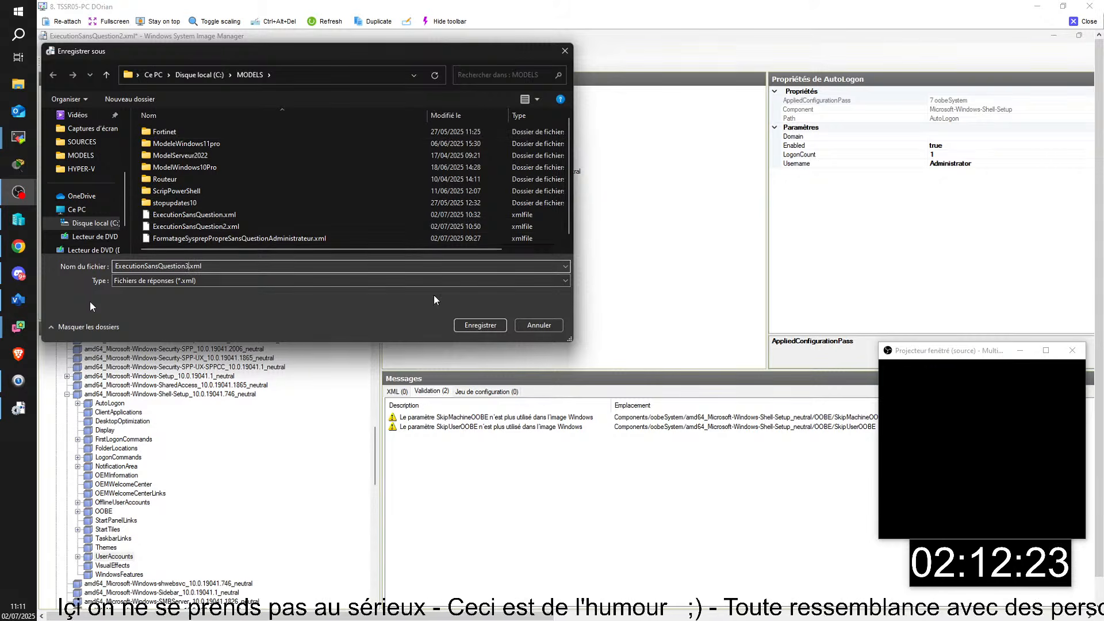
{"action": "left_click", "coordinate": [473, 325]}
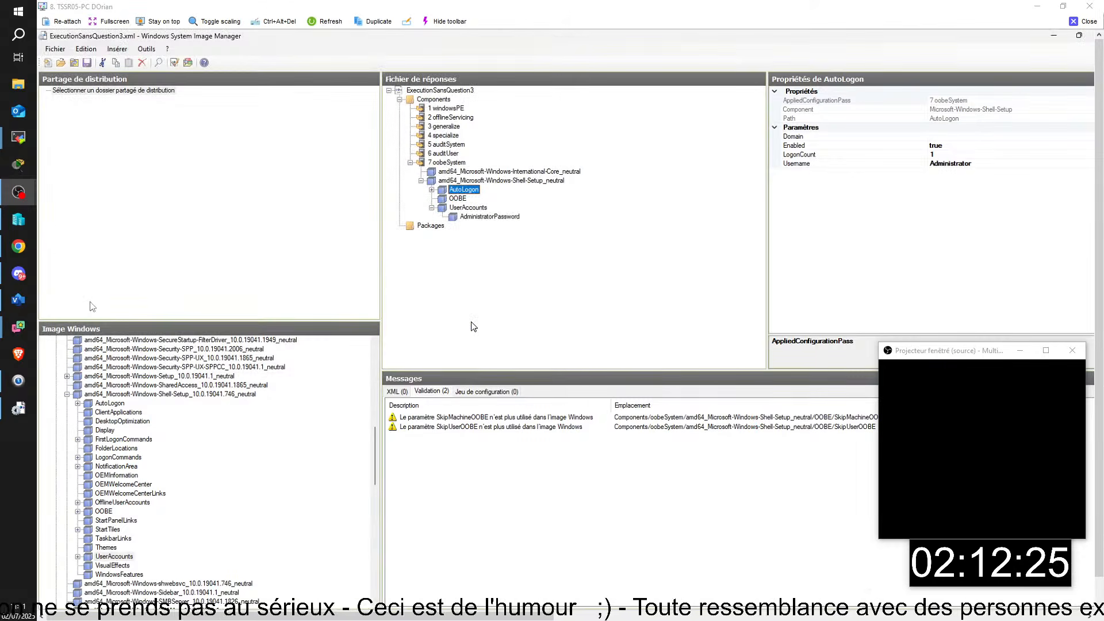
- Close Computer Management in the VM, open its PSG folder, and bring the host MODELS folder forward
{"action": "left_click", "coordinate": [1052, 37]}
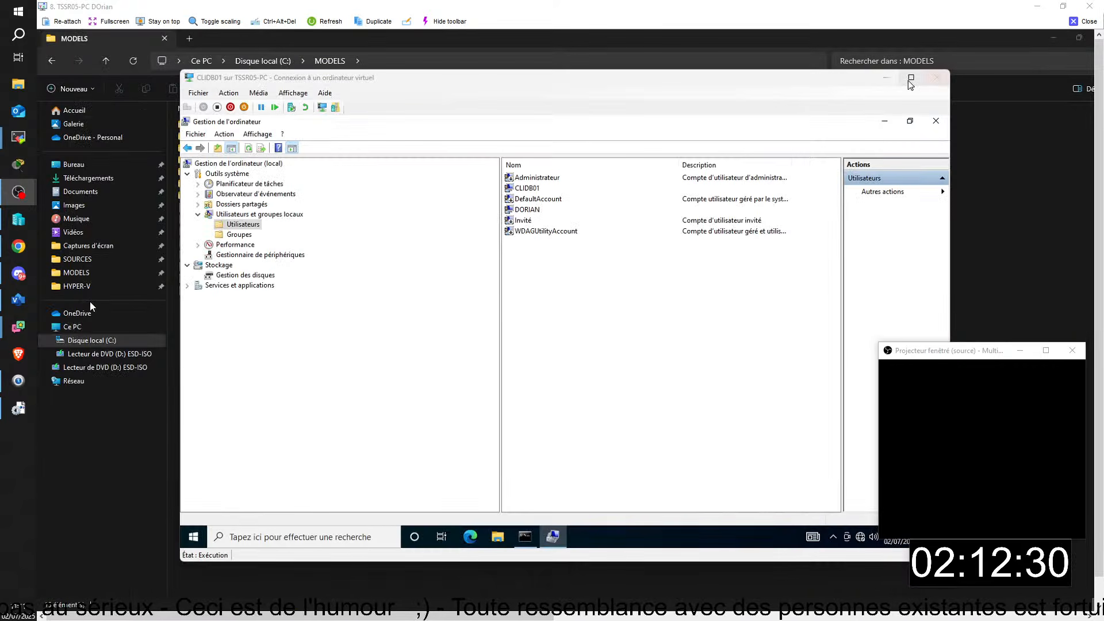
{"action": "left_click", "coordinate": [935, 121]}
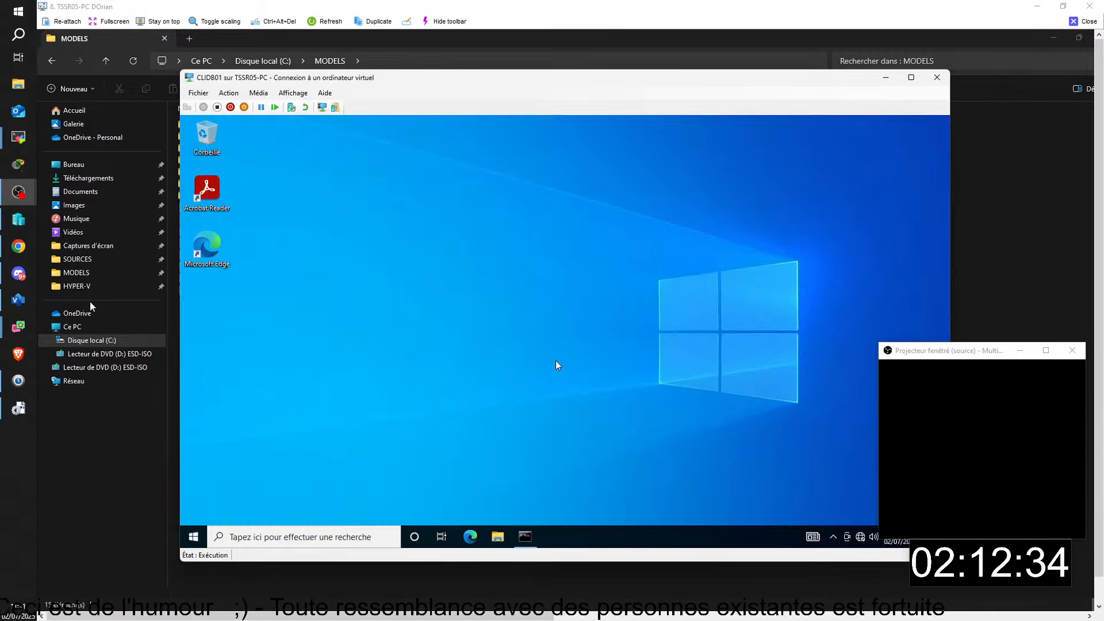
{"action": "left_click", "coordinate": [498, 536]}
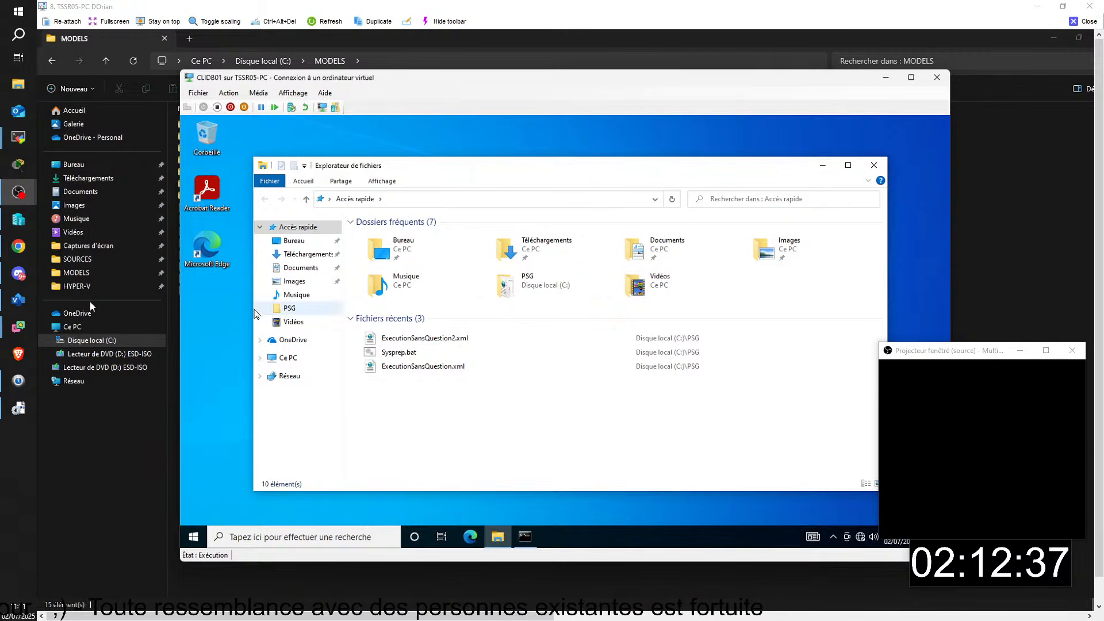
{"action": "left_click", "coordinate": [289, 310]}
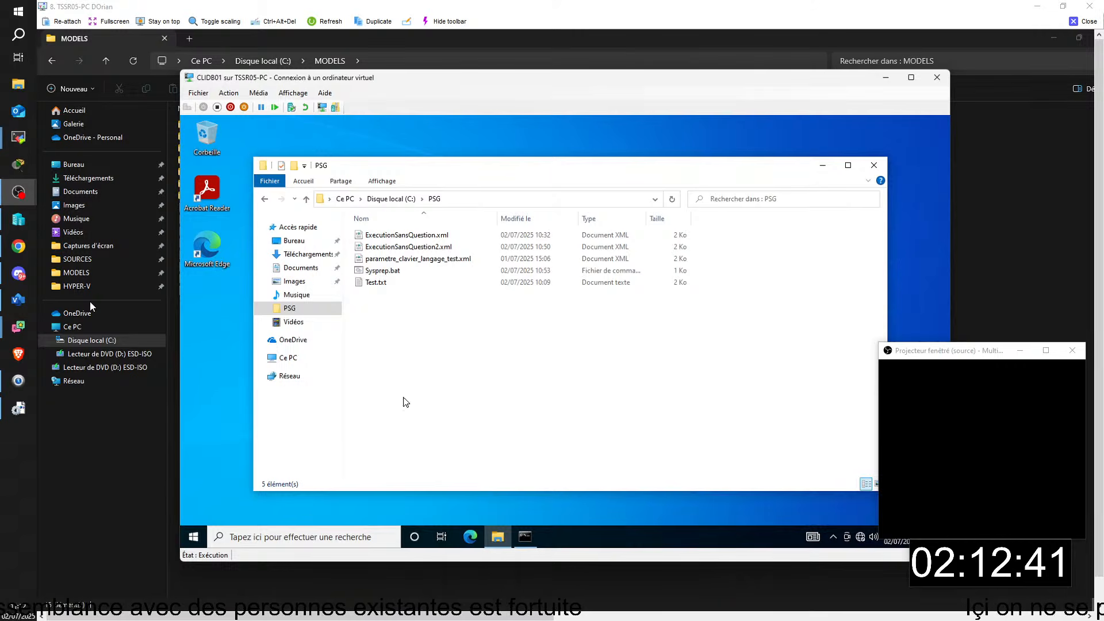
{"action": "left_click", "coordinate": [90, 301]}
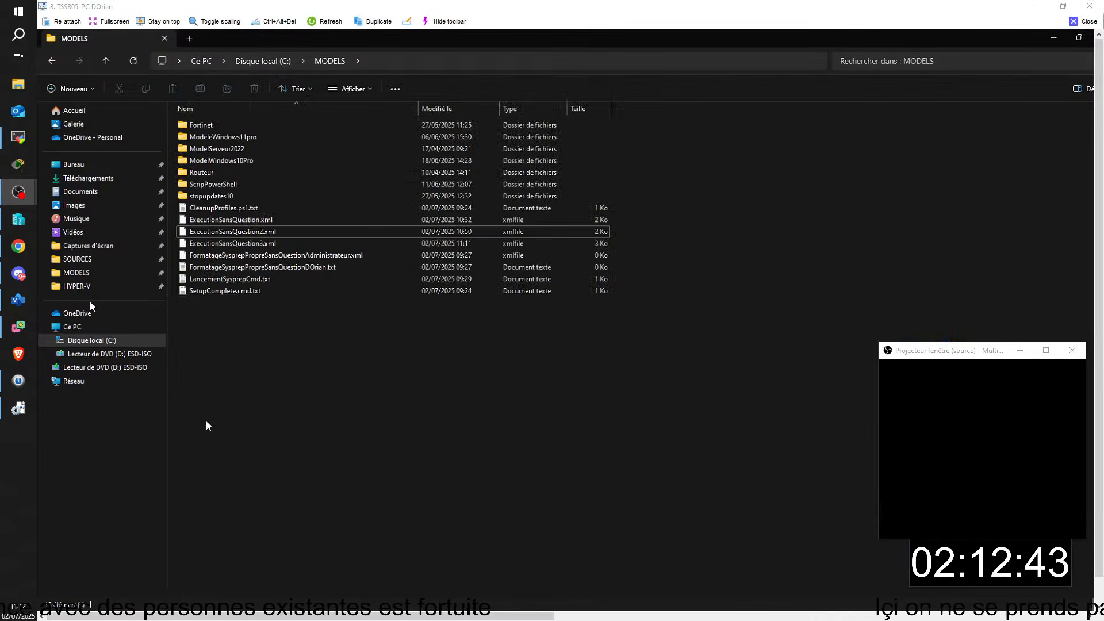
- Copy ExecutionSansQuestion3.xml from the host into the VM's PSG folder
{"action": "right_click", "coordinate": [221, 244]}
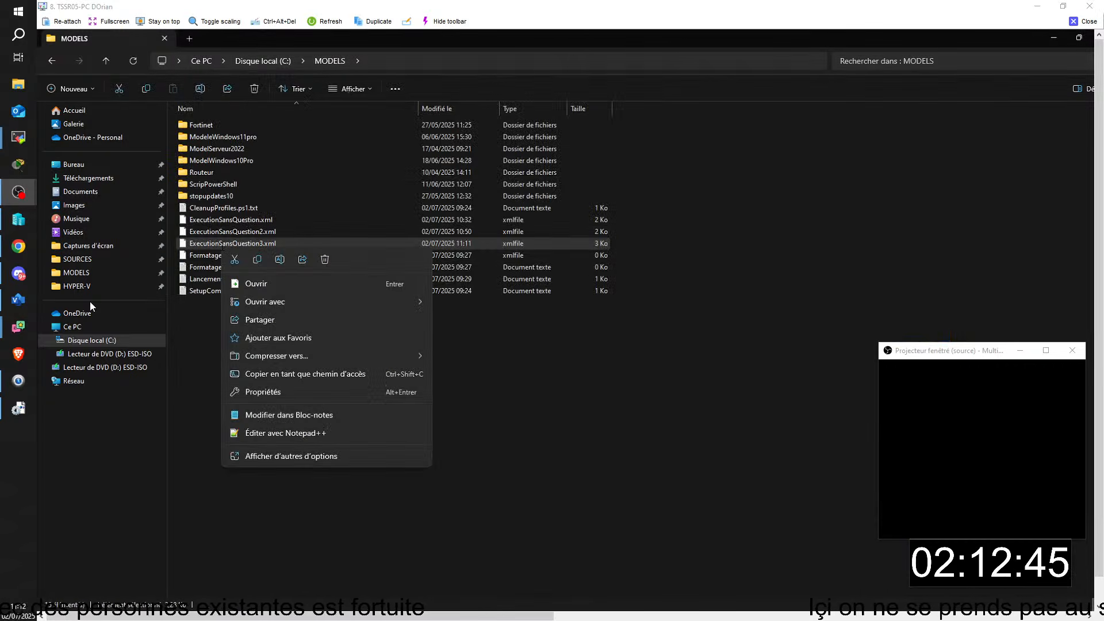
{"action": "left_click", "coordinate": [257, 259]}
{"action": "key", "text": "alt+Tab"}
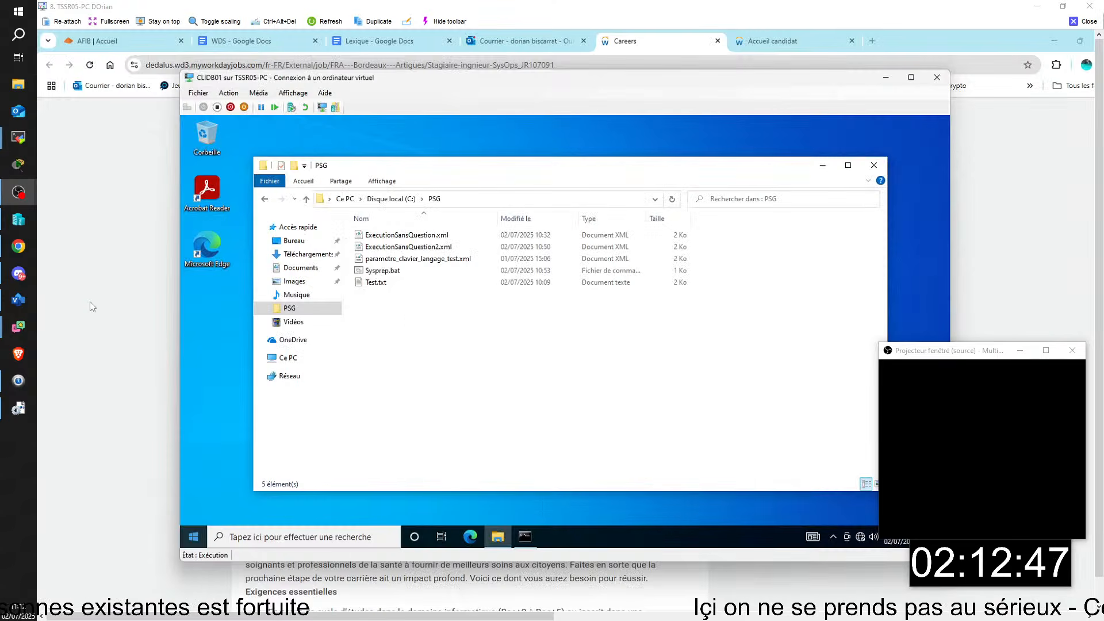
{"action": "right_click", "coordinate": [393, 315]}
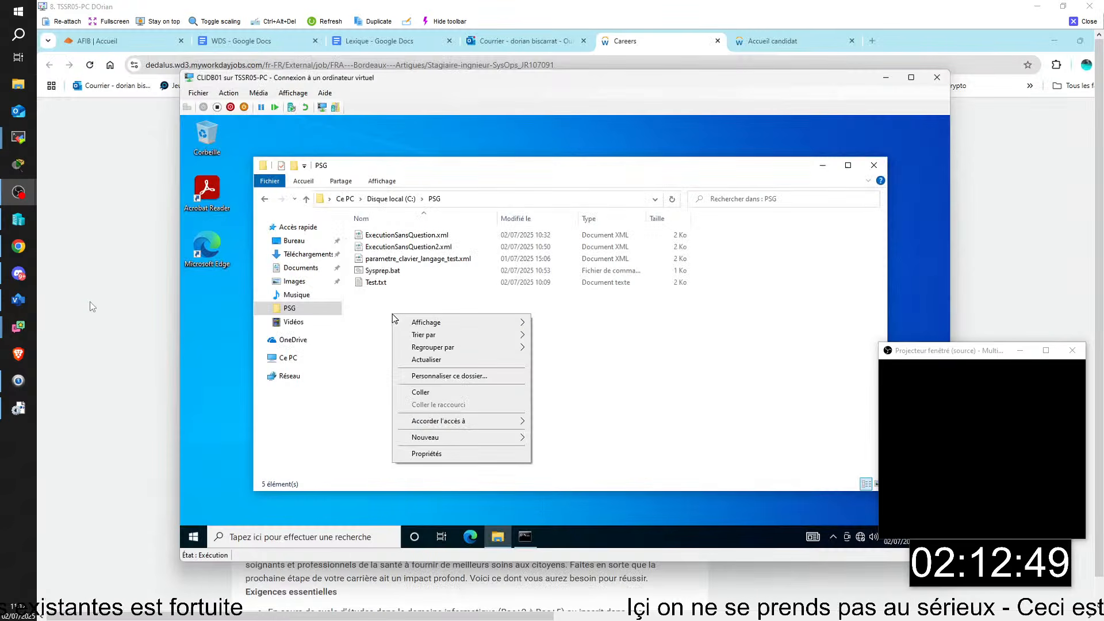
{"action": "left_click", "coordinate": [439, 394]}
- Edit Sysprep.bat so /unattend points to ExecutionSansQuestion3.xml, and save it
{"action": "left_click", "coordinate": [382, 282]}
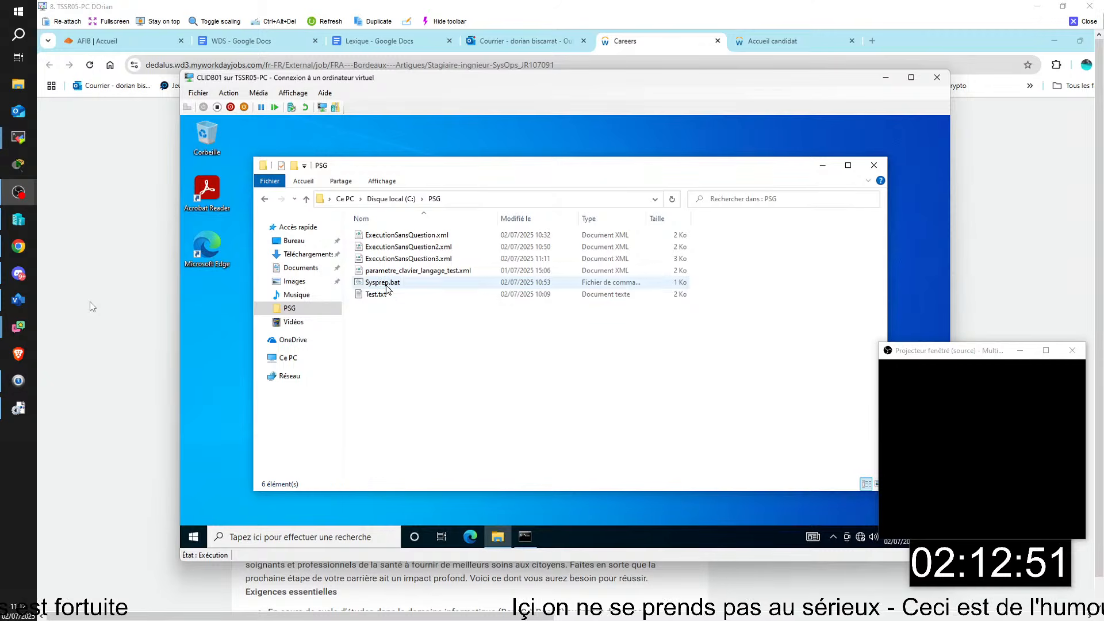
{"action": "right_click", "coordinate": [385, 284]}
{"action": "left_click", "coordinate": [420, 306]}
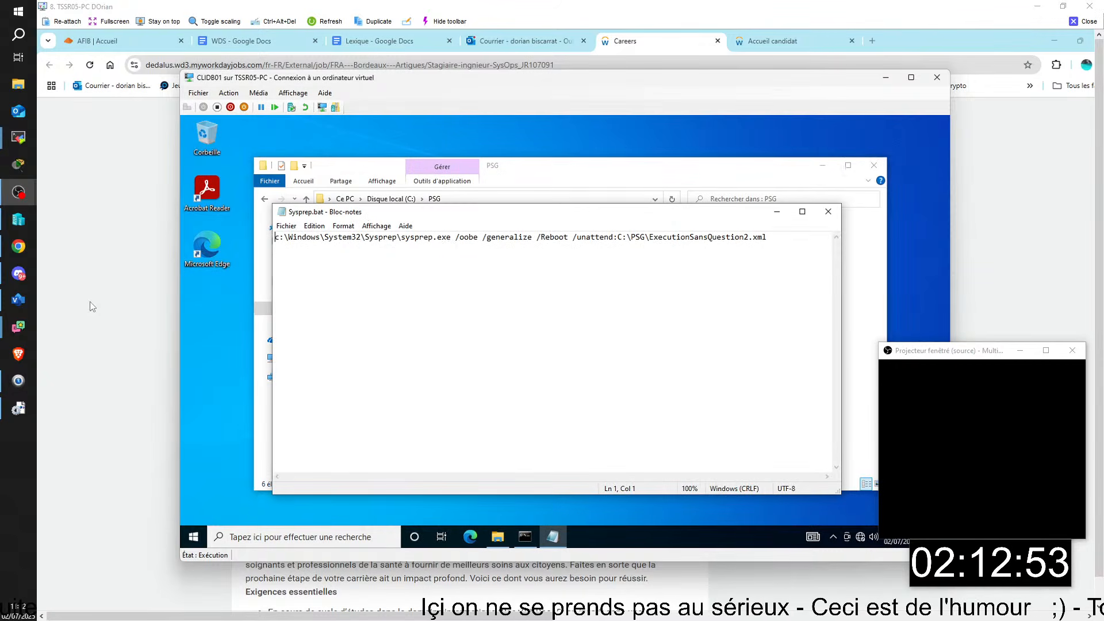
{"action": "key", "text": "End"}
{"action": "key", "text": "Left"}
{"action": "key", "text": "Left"}
{"action": "key", "text": "Left"}
{"action": "key", "text": "Left"}
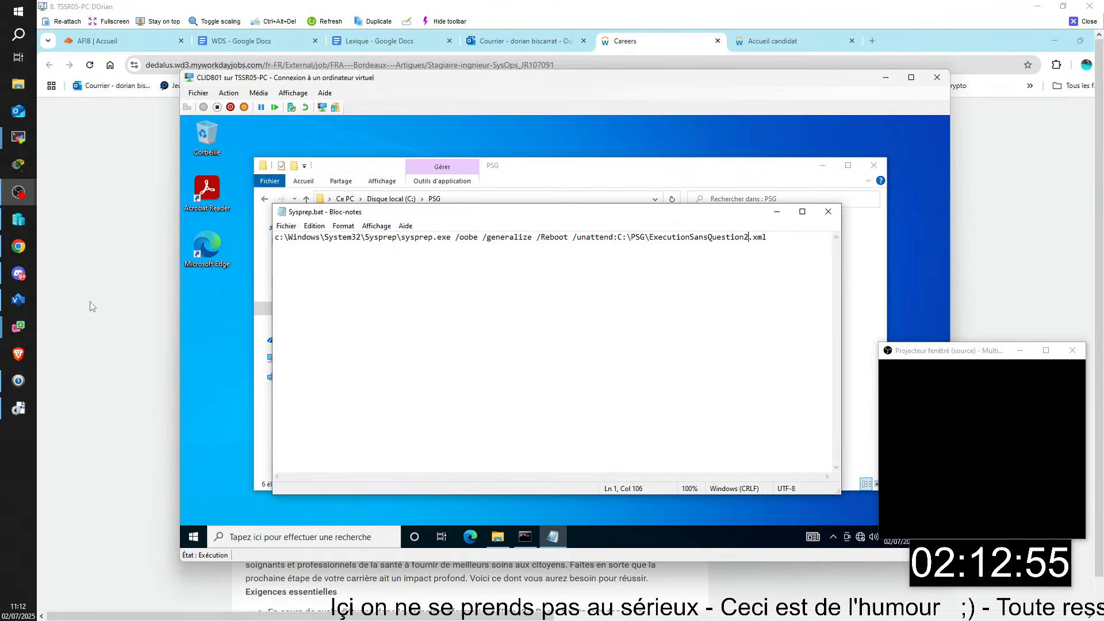
{"action": "key", "text": "BackSpace"}
{"action": "type", "text": "3"}
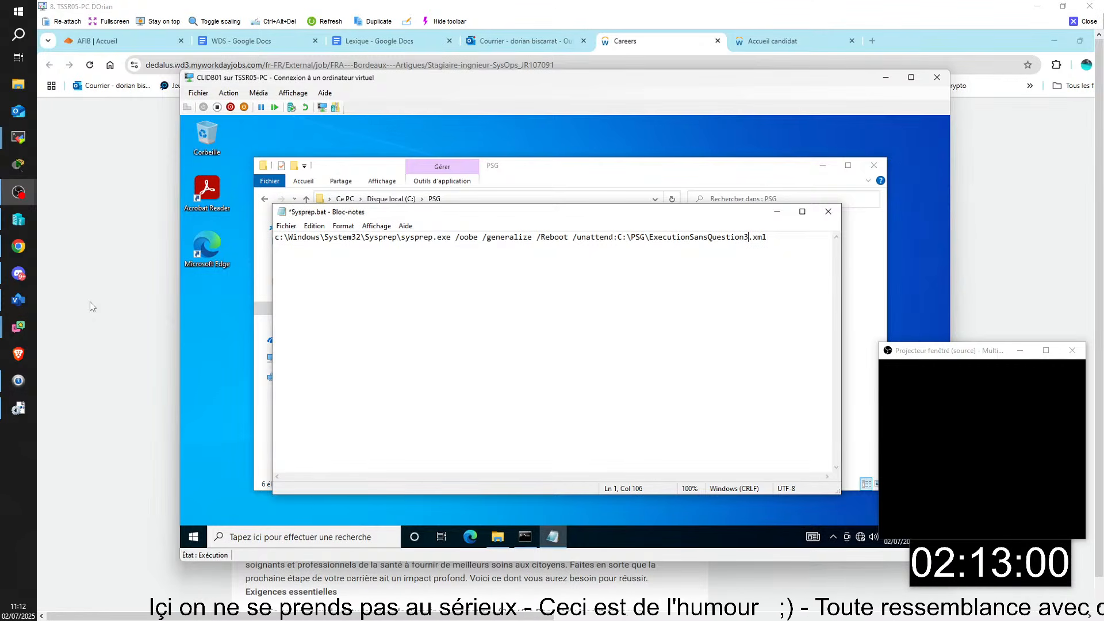
{"action": "key", "text": "ctrl+s"}
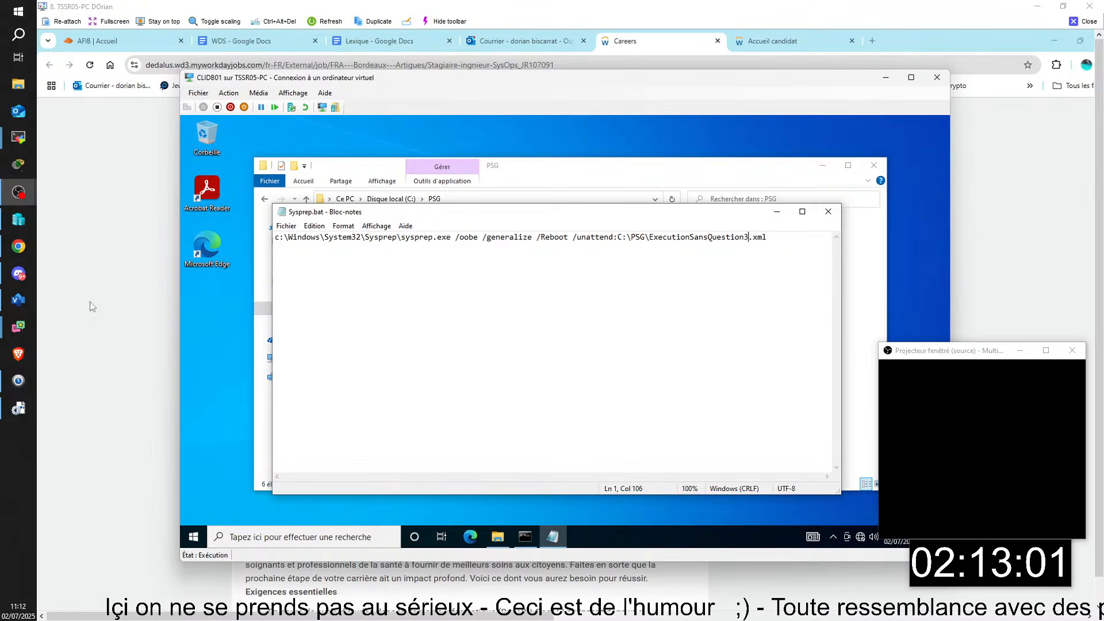
{"action": "left_click", "coordinate": [827, 212]}
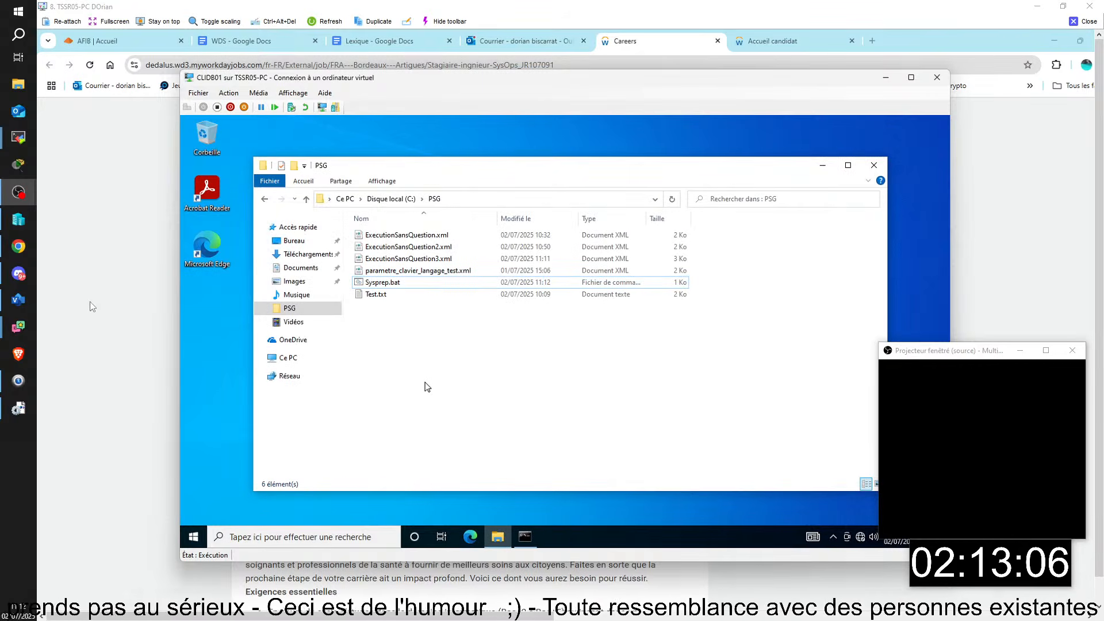
- Take a new Point de contrôle (checkpoint) of CLIDB01 in Hyper-V Manager
{"action": "left_click", "coordinate": [322, 615]}
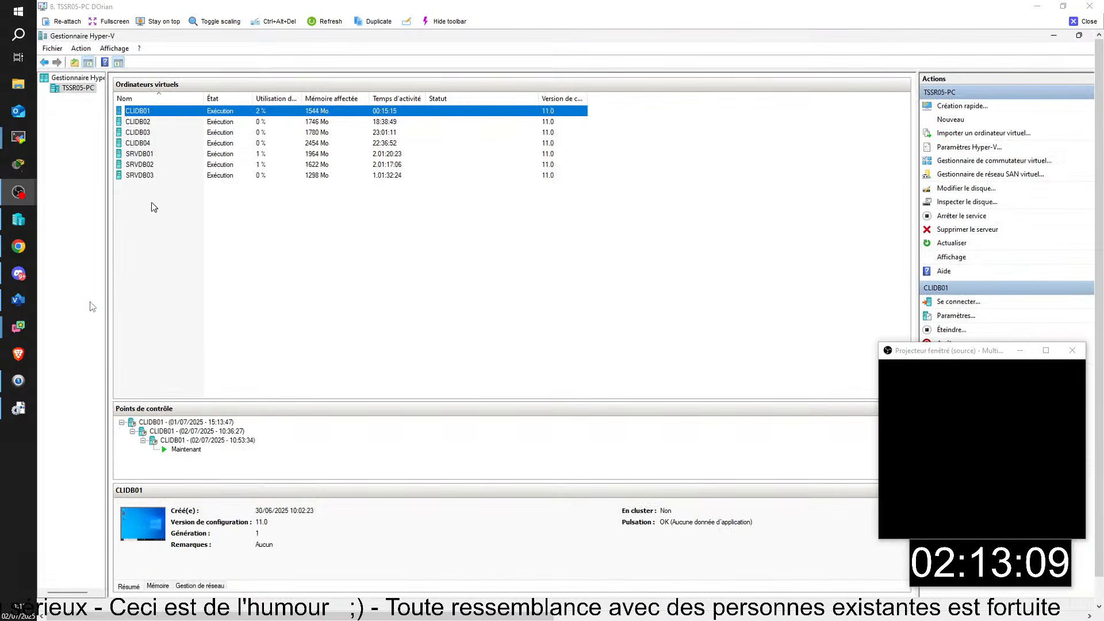
{"action": "right_click", "coordinate": [146, 115]}
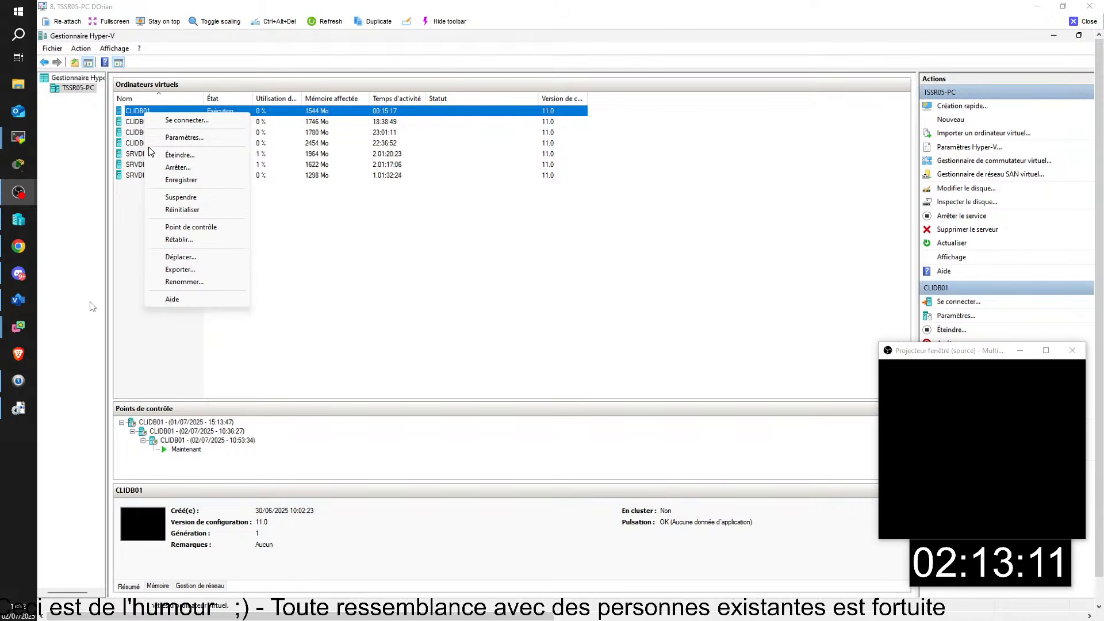
{"action": "left_click", "coordinate": [192, 227]}
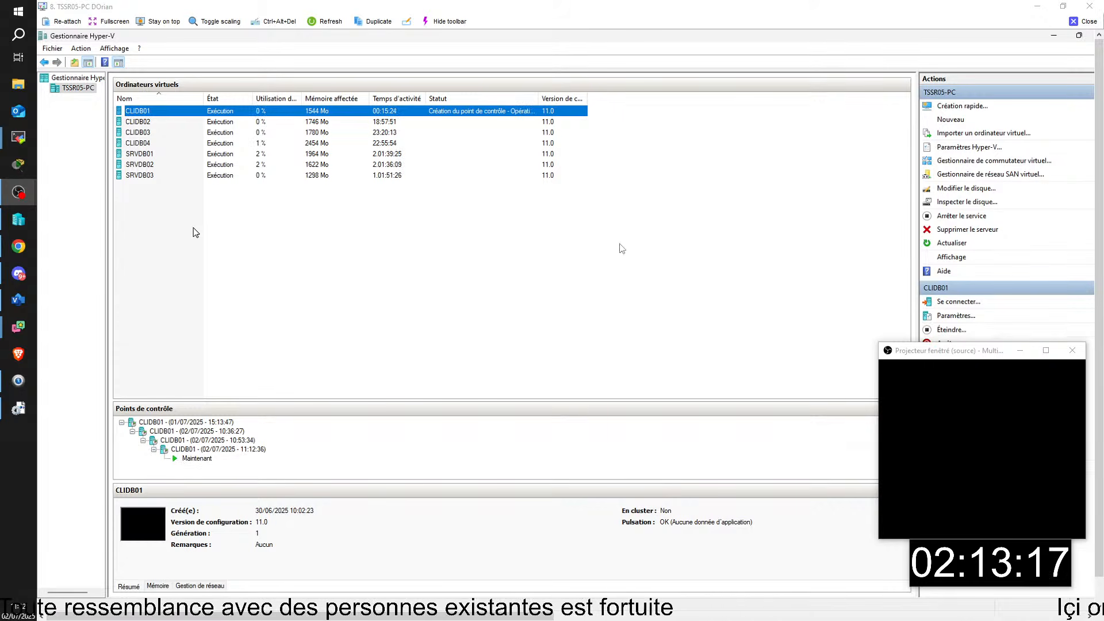
{"action": "left_click", "coordinate": [1042, 35]}
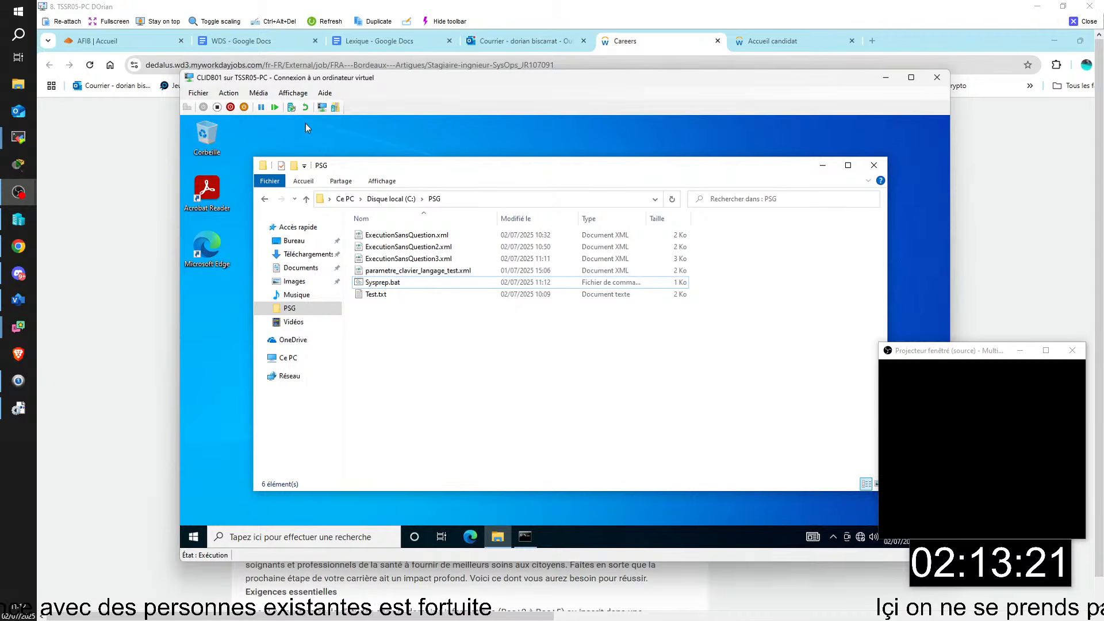
- Sign in to CLIDB01 from the lock screen with the account password
{"action": "left_click", "coordinate": [321, 107]}
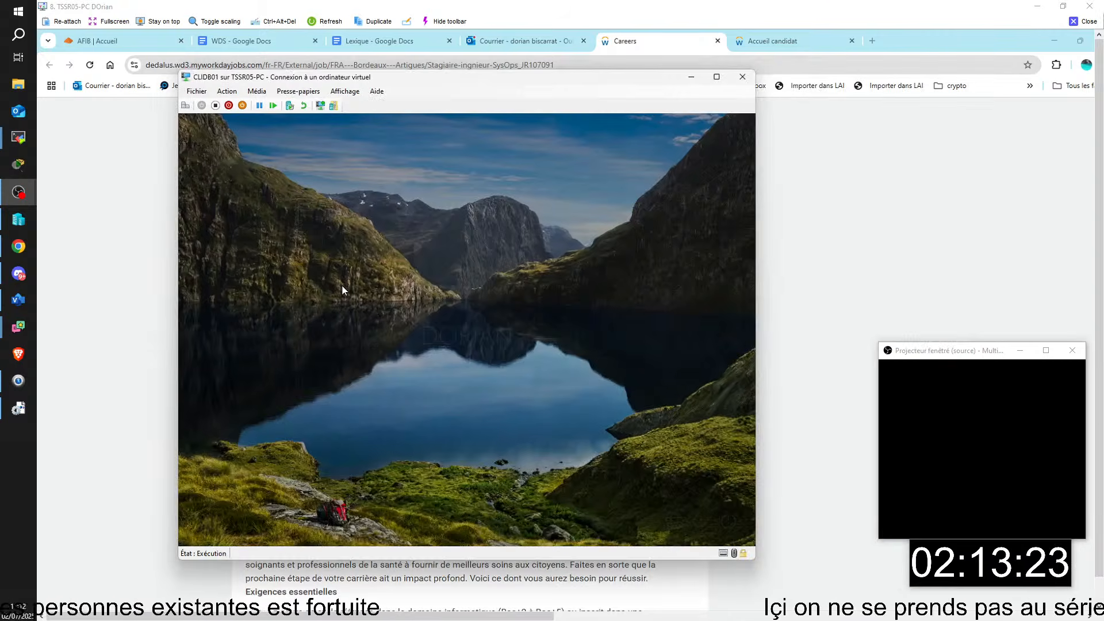
{"action": "left_click", "coordinate": [343, 285]}
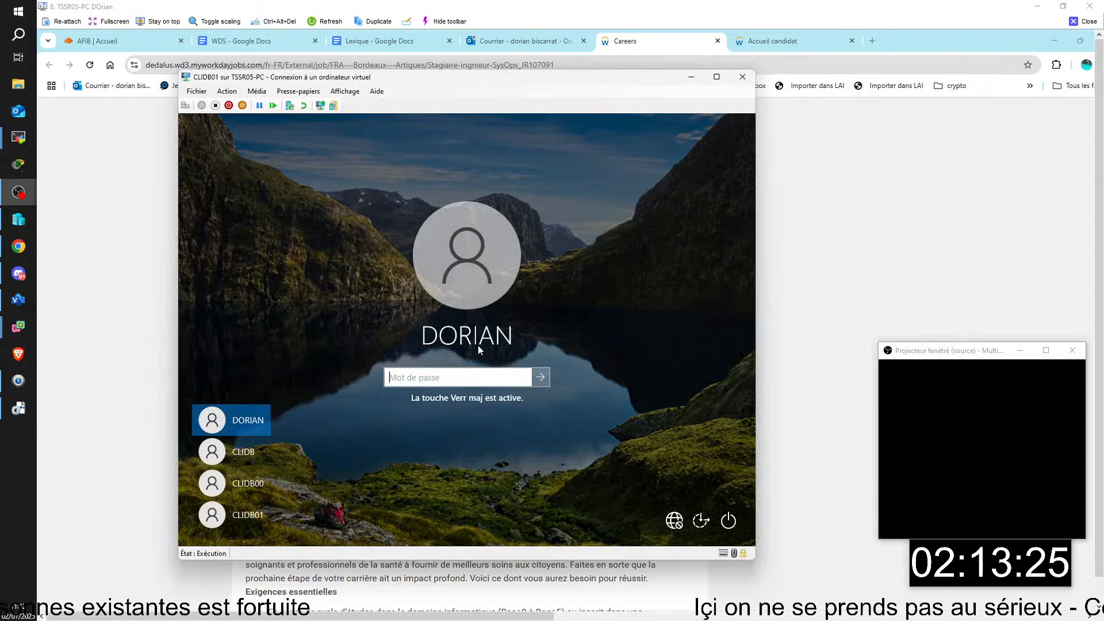
{"action": "type", "text": "******"}
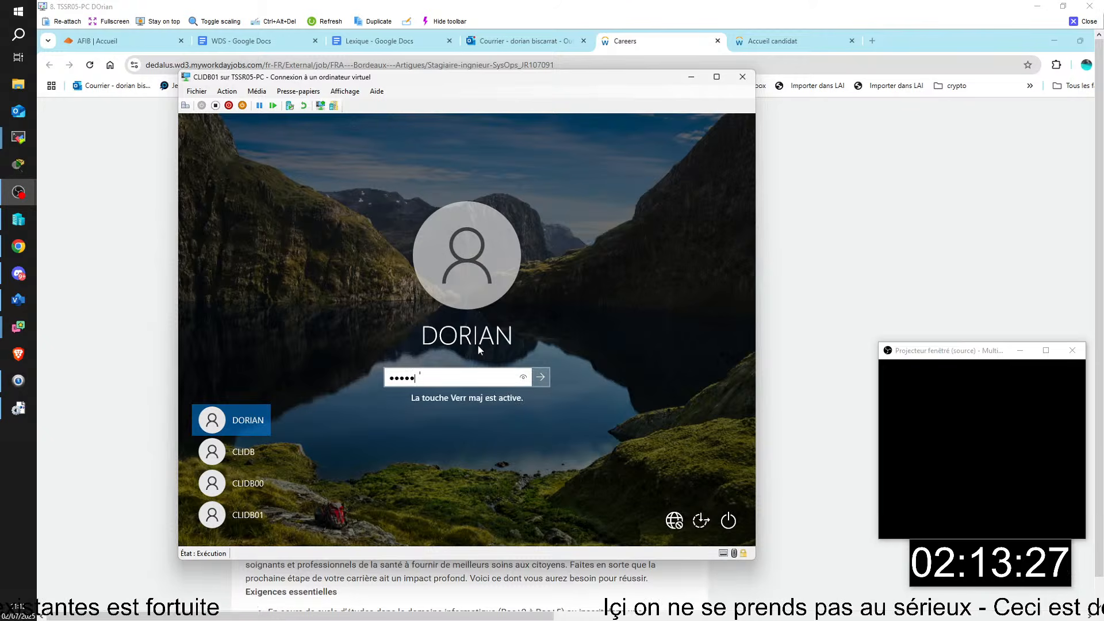
{"action": "key", "text": "Return"}
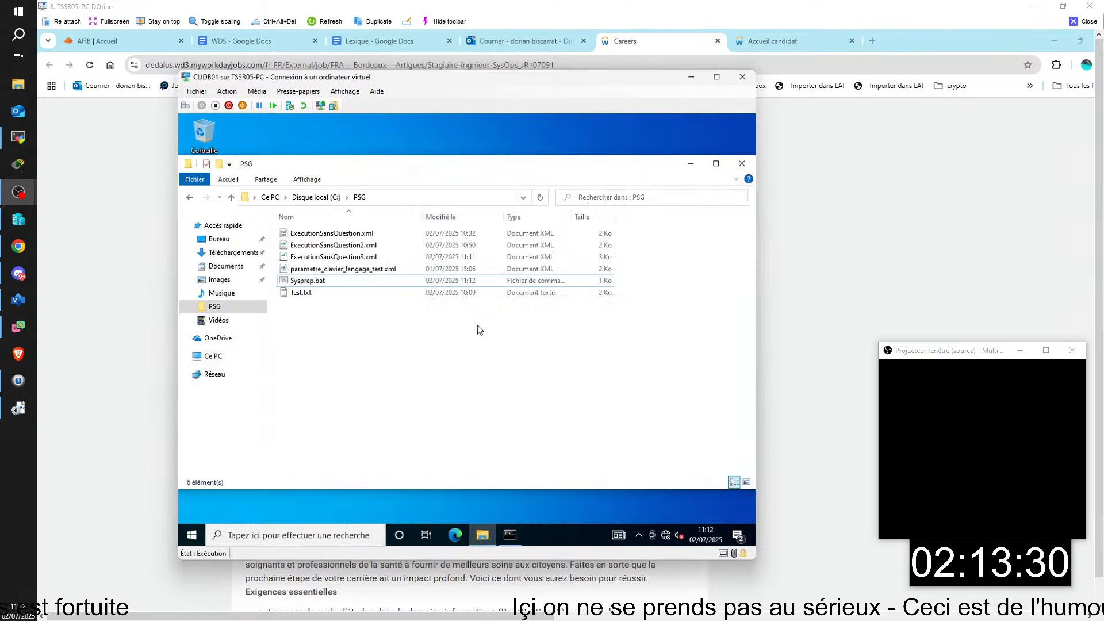
- Run Sysprep.bat as administrator, approve the prompt, and close the session window
{"action": "right_click", "coordinate": [313, 281]}
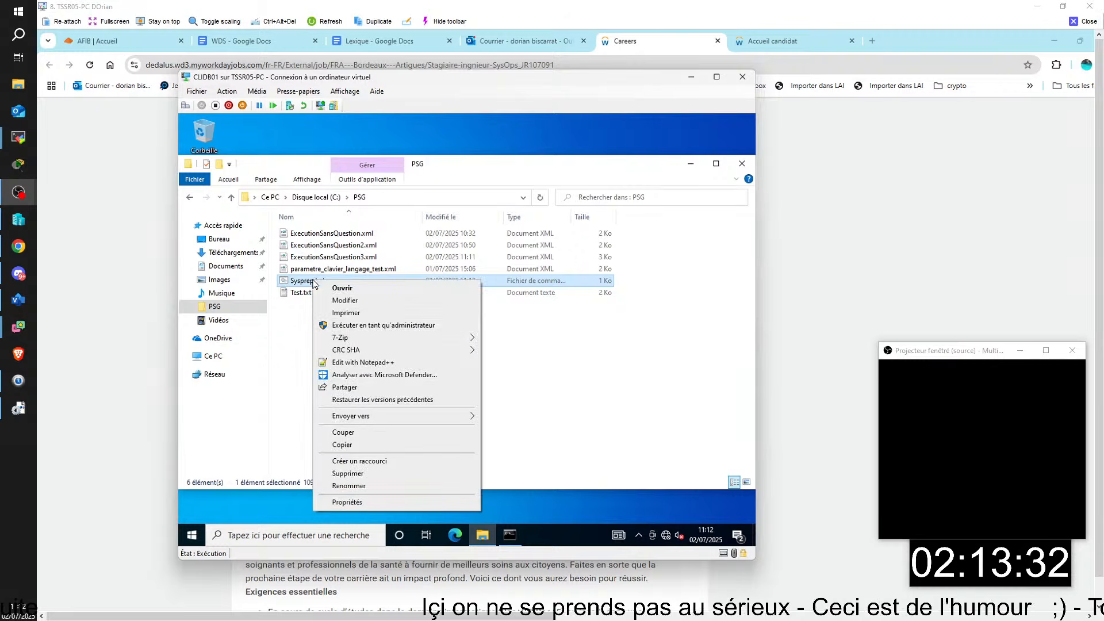
{"action": "left_click", "coordinate": [353, 326]}
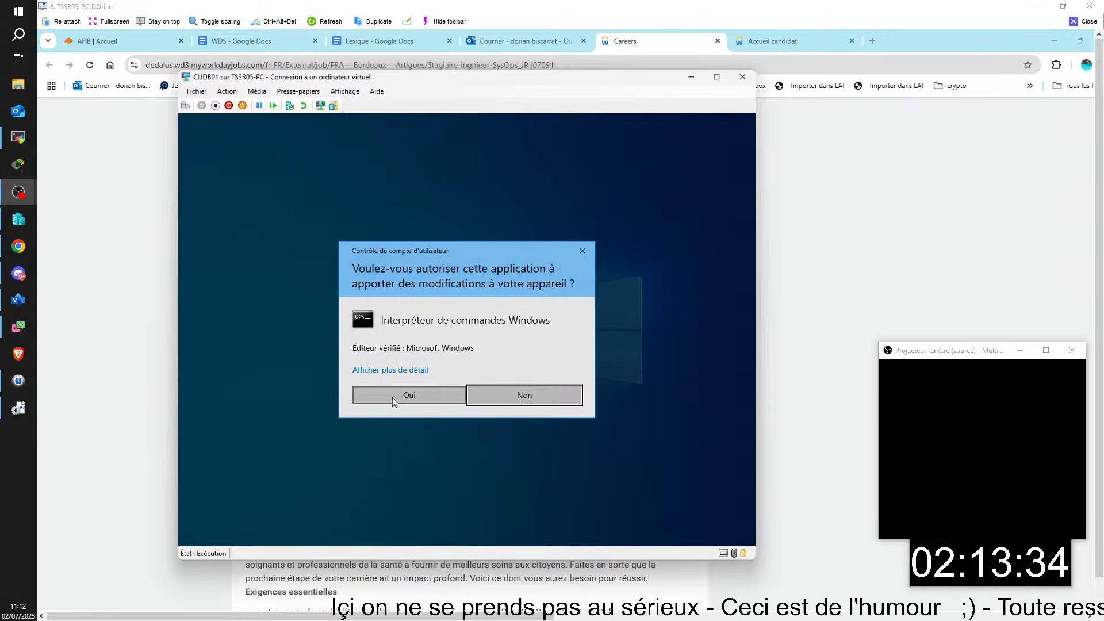
{"action": "left_click", "coordinate": [392, 396]}
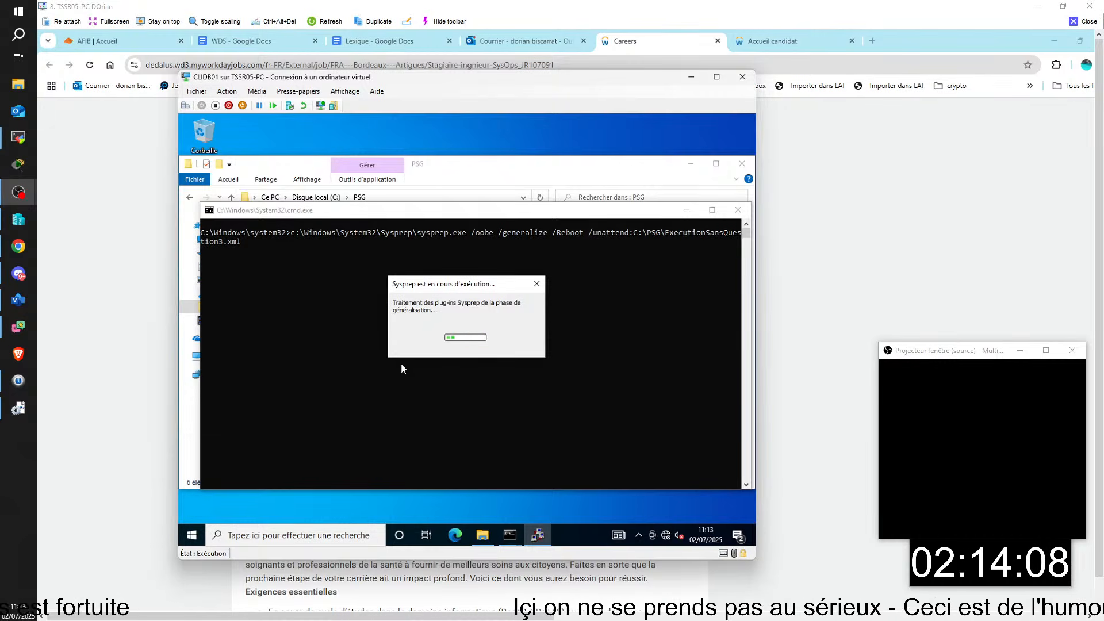
{"action": "left_click", "coordinate": [1078, 26]}
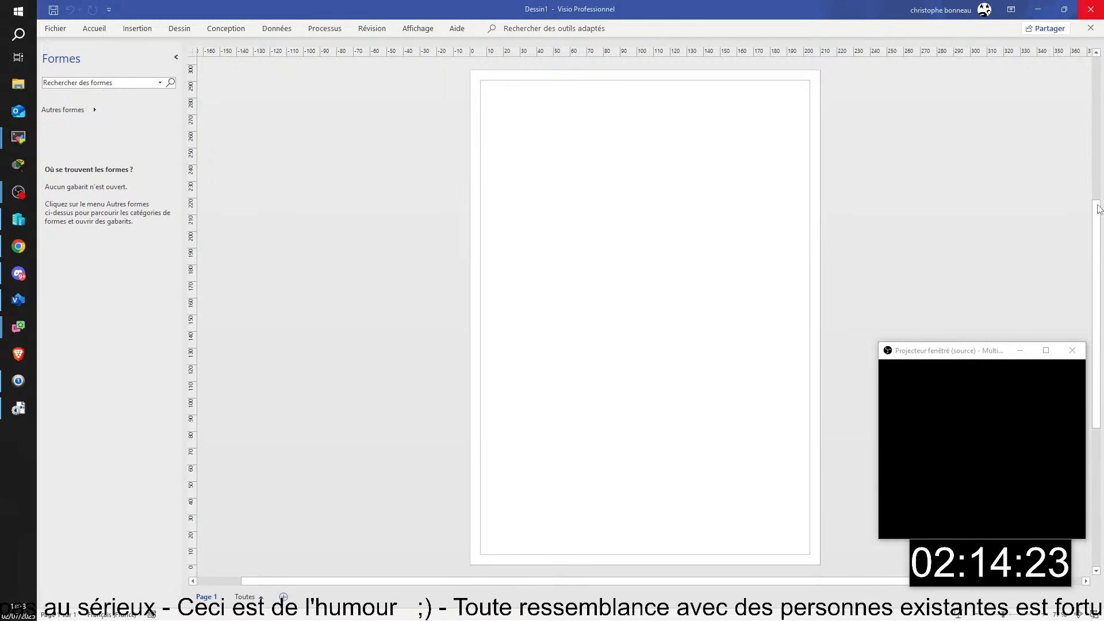
{"action": "left_click_drag", "start_coordinate": [924, 284], "coordinate": [528, 22]}
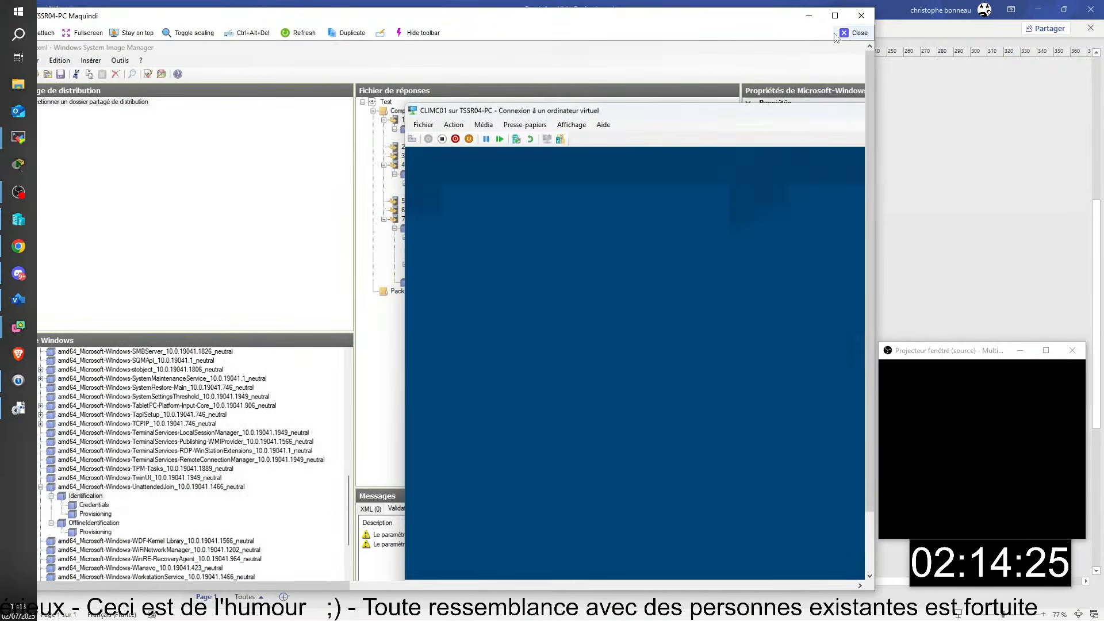
{"action": "left_click", "coordinate": [835, 16]}
{"action": "left_click_drag", "start_coordinate": [674, 101], "coordinate": [533, 304]}
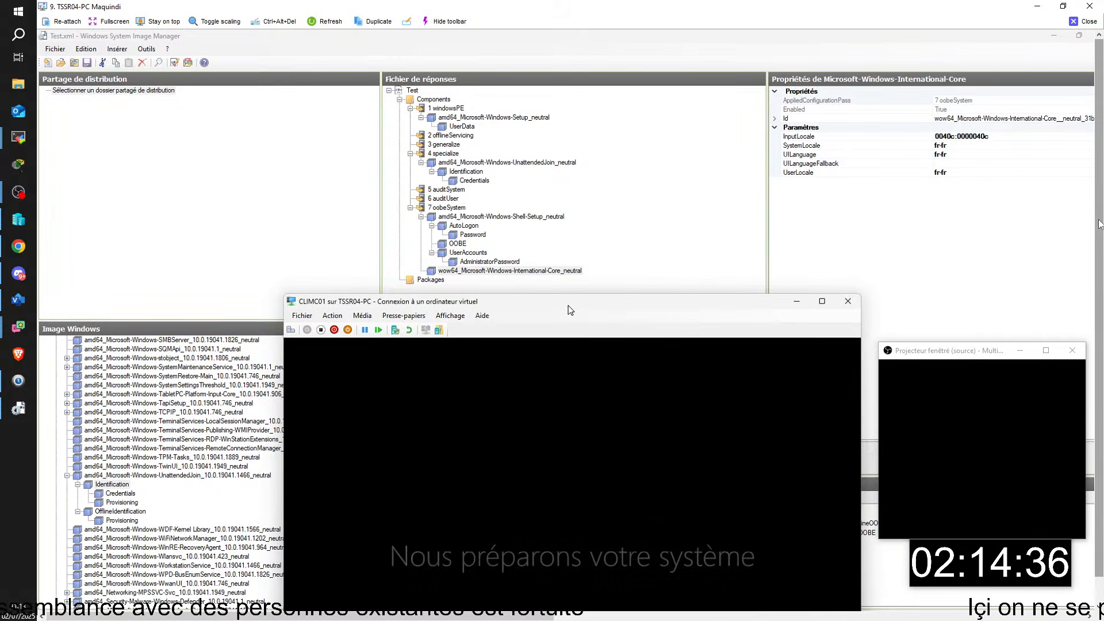
{"action": "left_click_drag", "start_coordinate": [1098, 210], "coordinate": [1099, 237]}
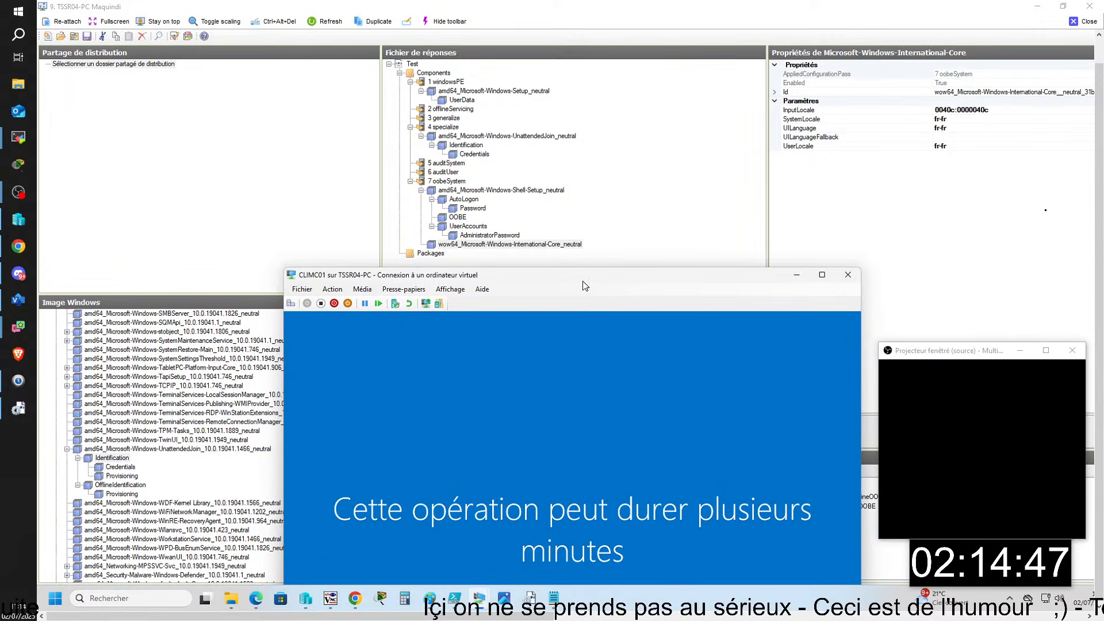
{"action": "left_click_drag", "start_coordinate": [585, 285], "coordinate": [587, 77]}
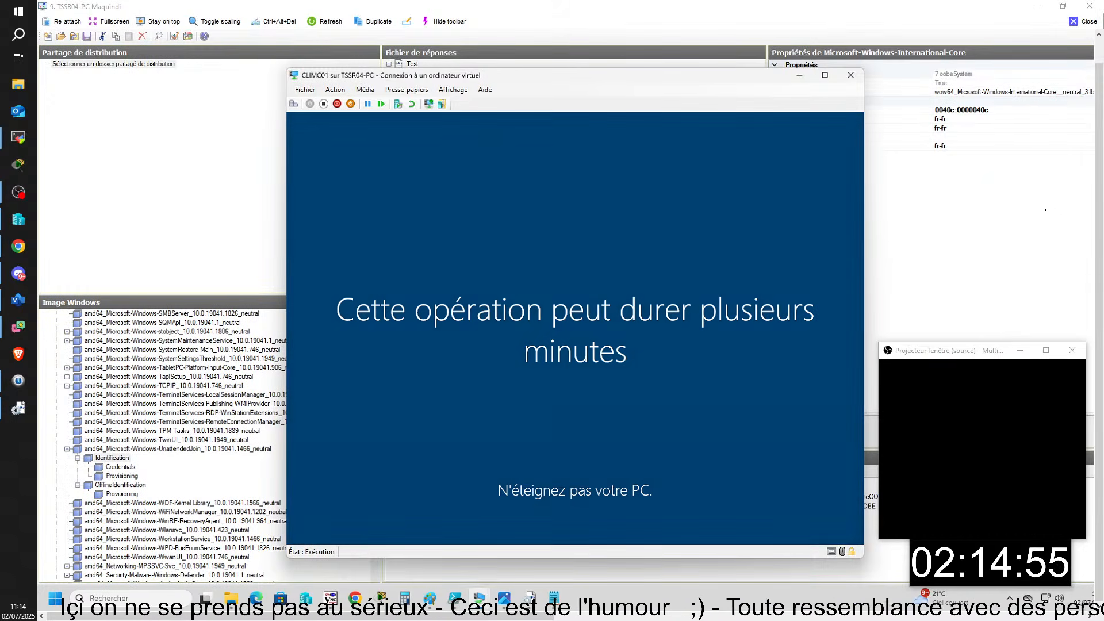
{"action": "left_click", "coordinate": [529, 598]}
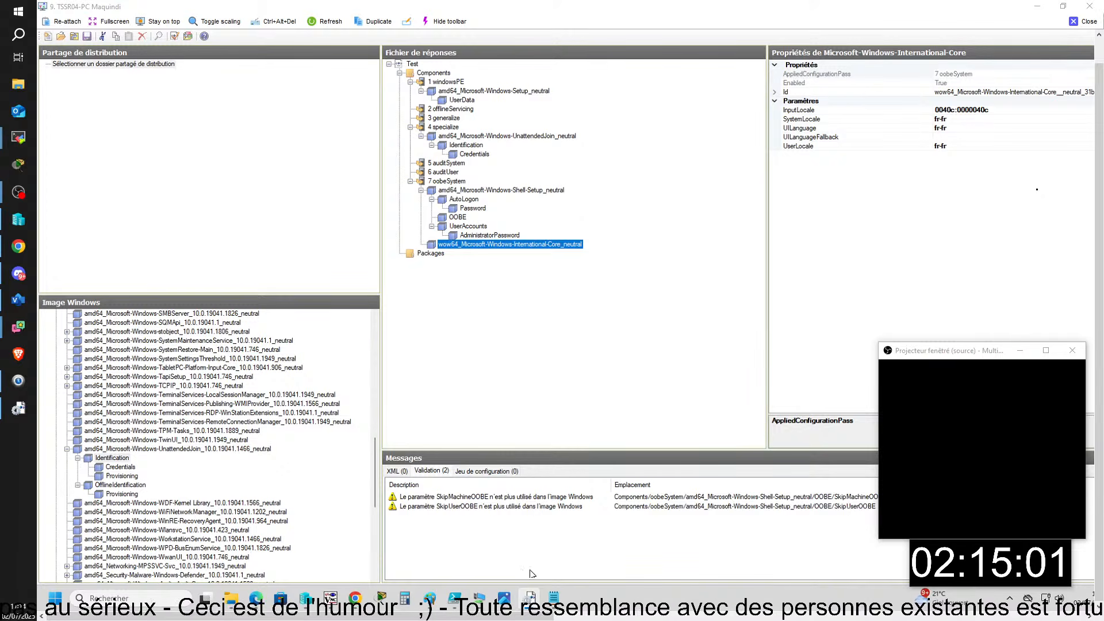
{"action": "mouse_move", "coordinate": [490, 602]}
{"action": "left_click", "coordinate": [711, 552]}
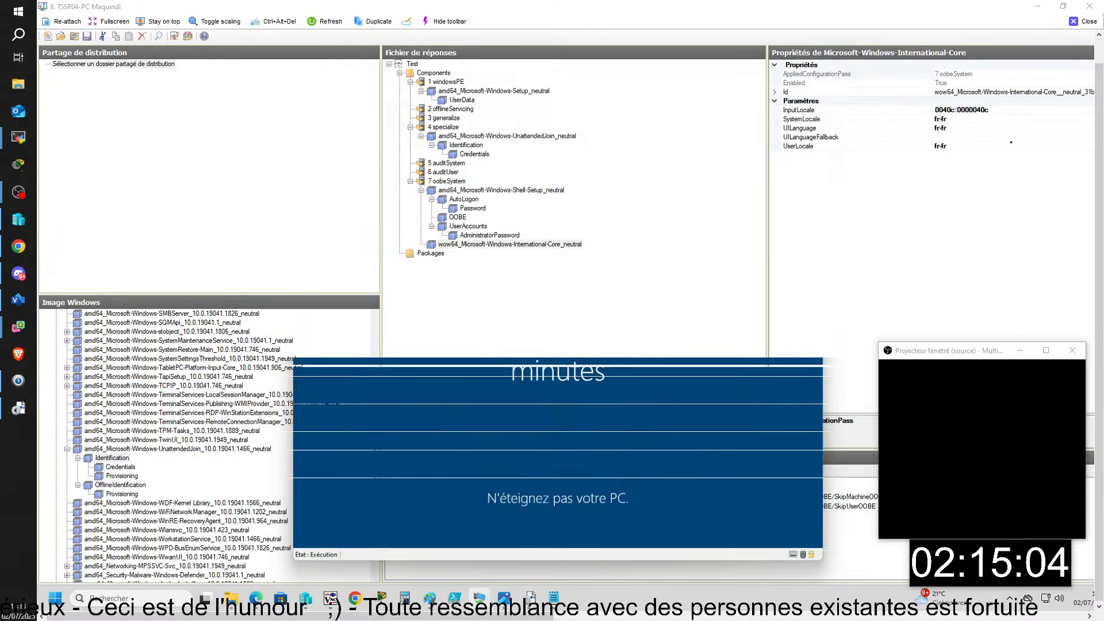
{"action": "left_click_drag", "start_coordinate": [672, 78], "coordinate": [492, 57]}
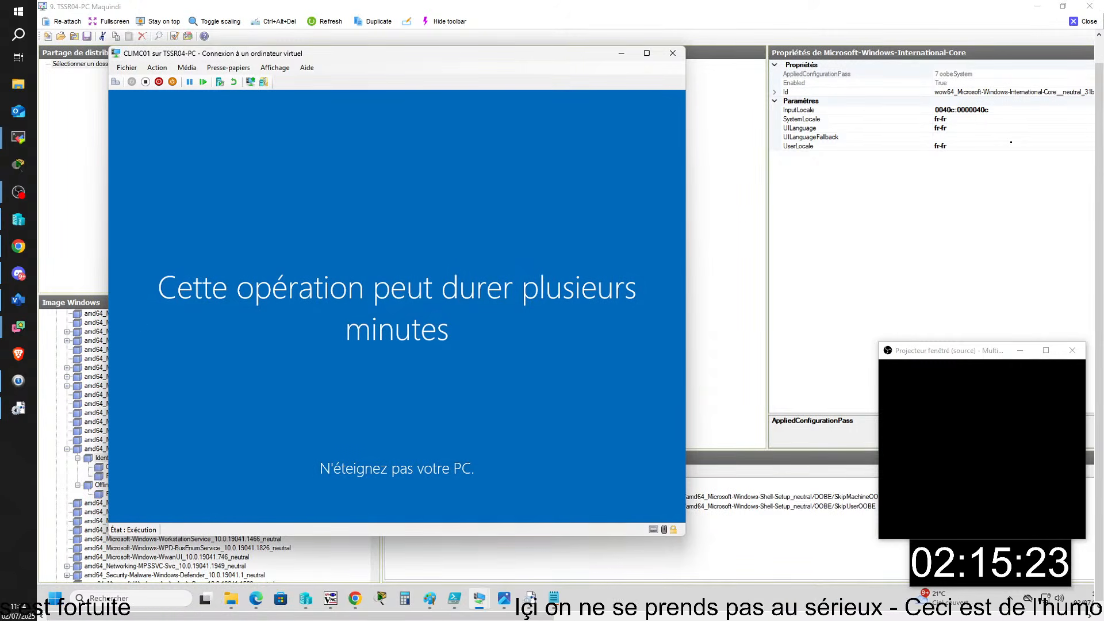
{"action": "left_click", "coordinate": [1083, 21]}
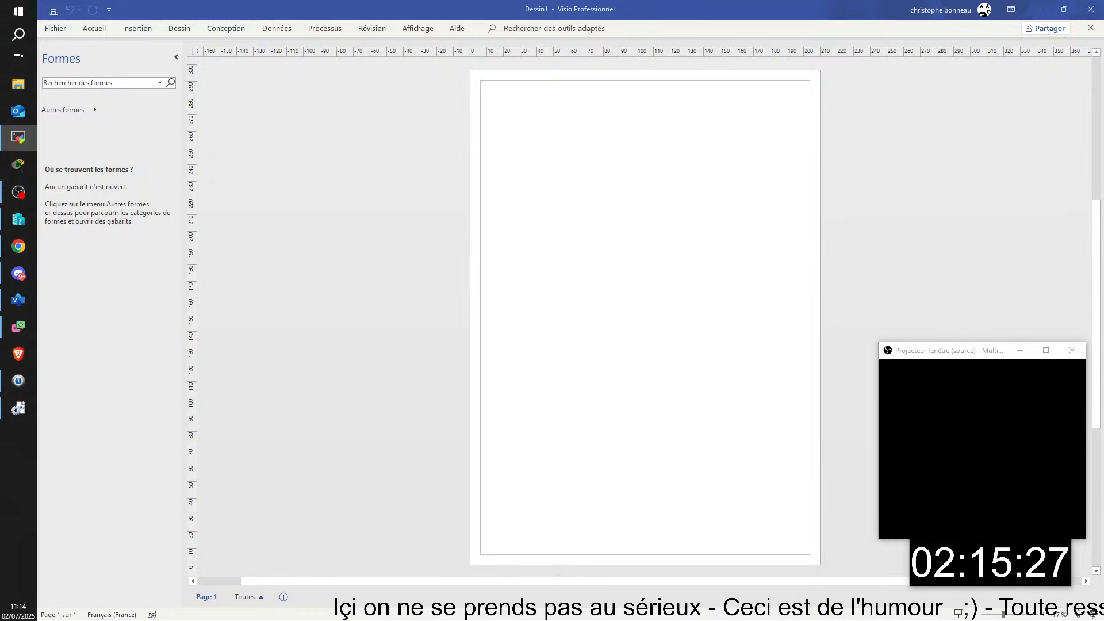
- Bring the TSSR05-PC remote session onto the main screen and maximize it
{"action": "left_click_drag", "start_coordinate": [1103, 299], "coordinate": [274, 17]}
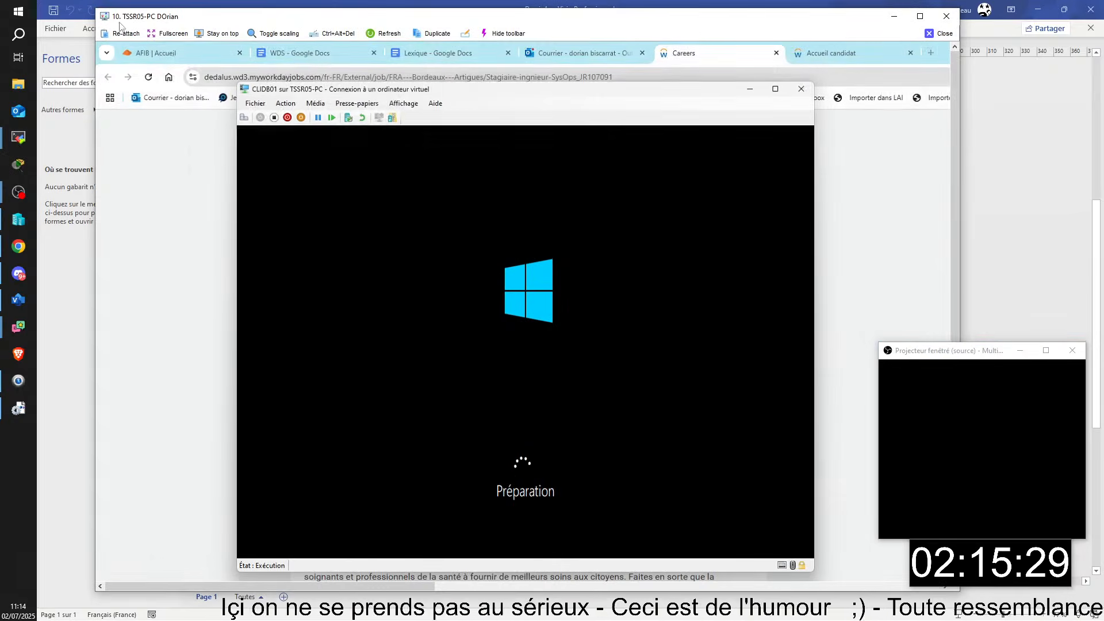
{"action": "left_click", "coordinate": [920, 16]}
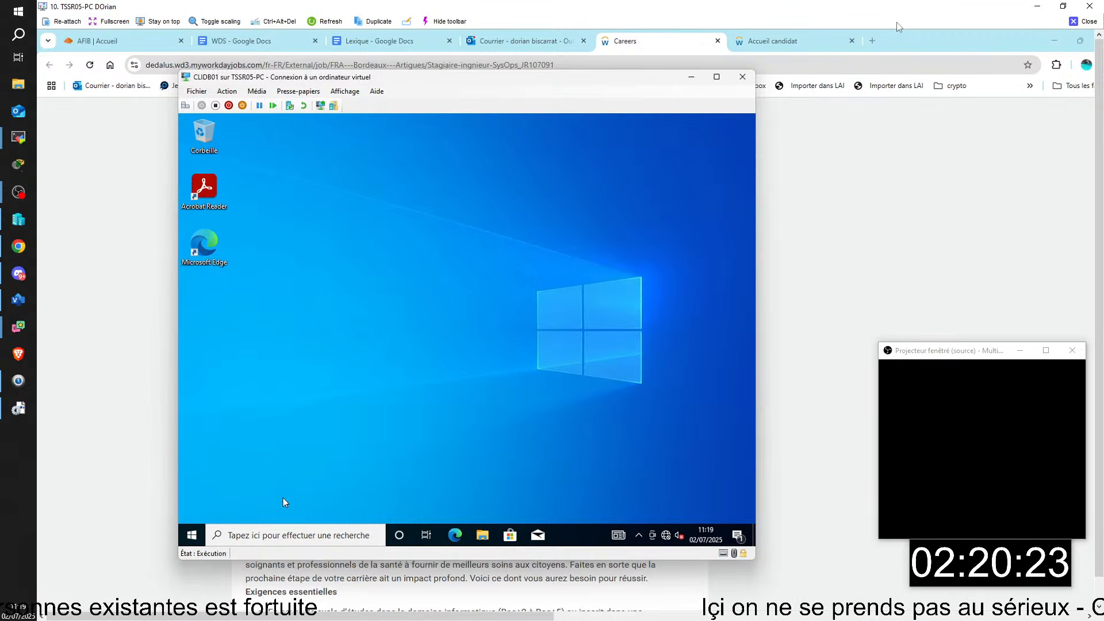
- Open the VM's Start menu and its Documents folder, then show the Start button's quick menu
{"action": "left_click", "coordinate": [191, 536]}
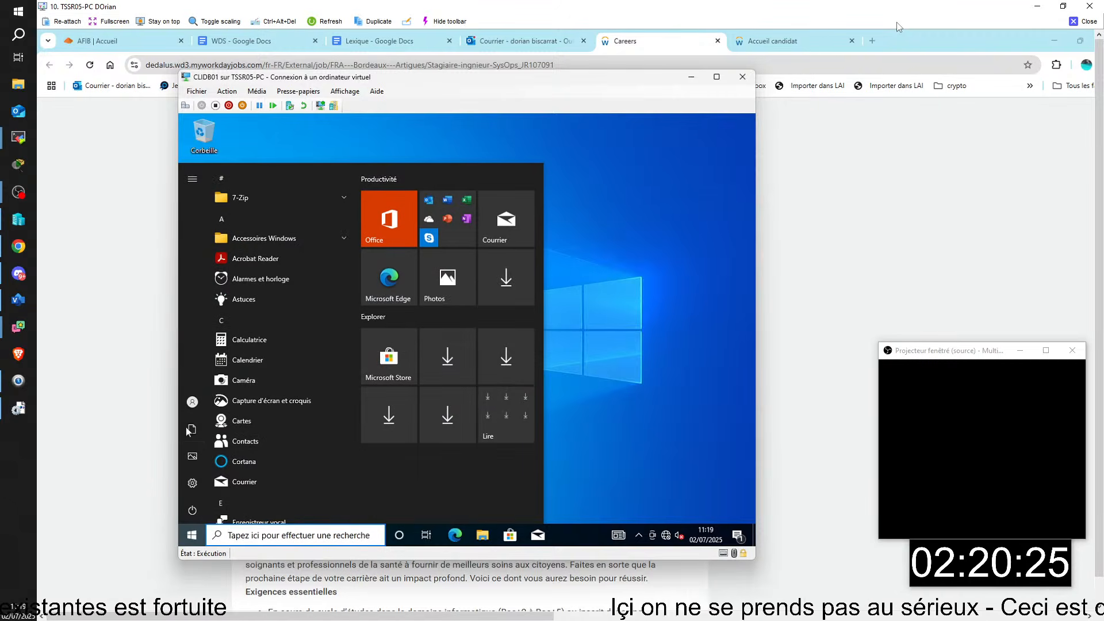
{"action": "mouse_move", "coordinate": [191, 409]}
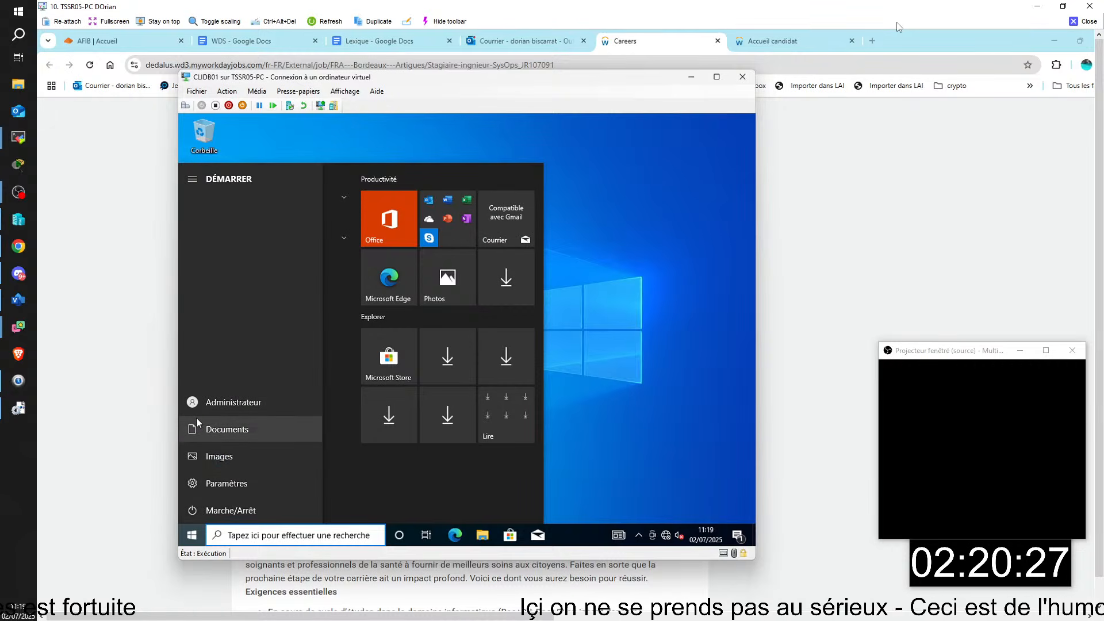
{"action": "left_click", "coordinate": [197, 425]}
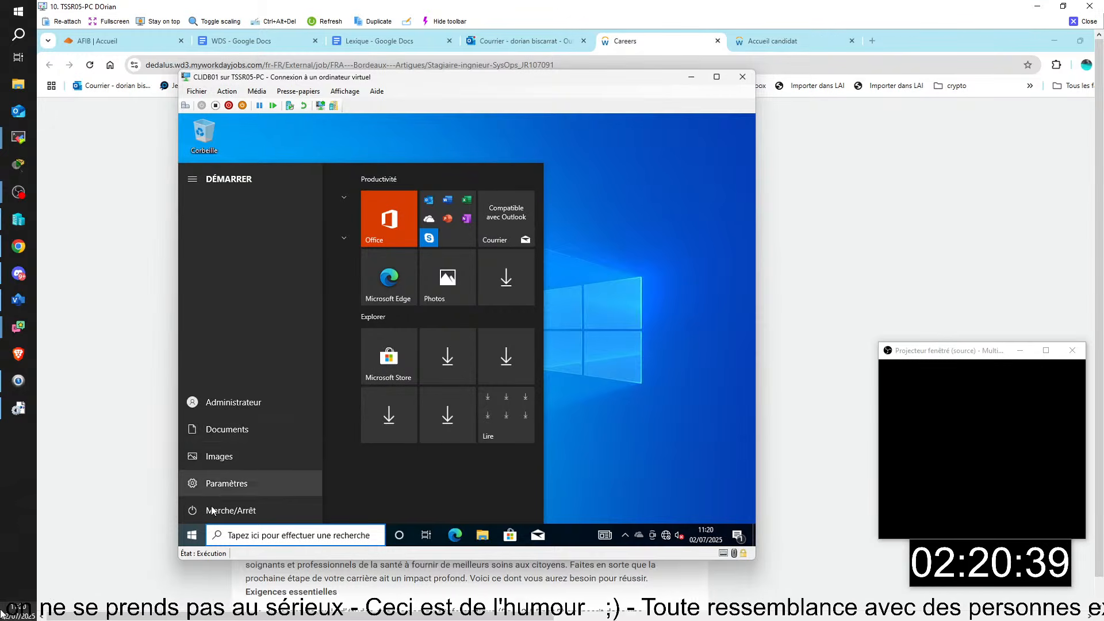
{"action": "right_click", "coordinate": [204, 537]}
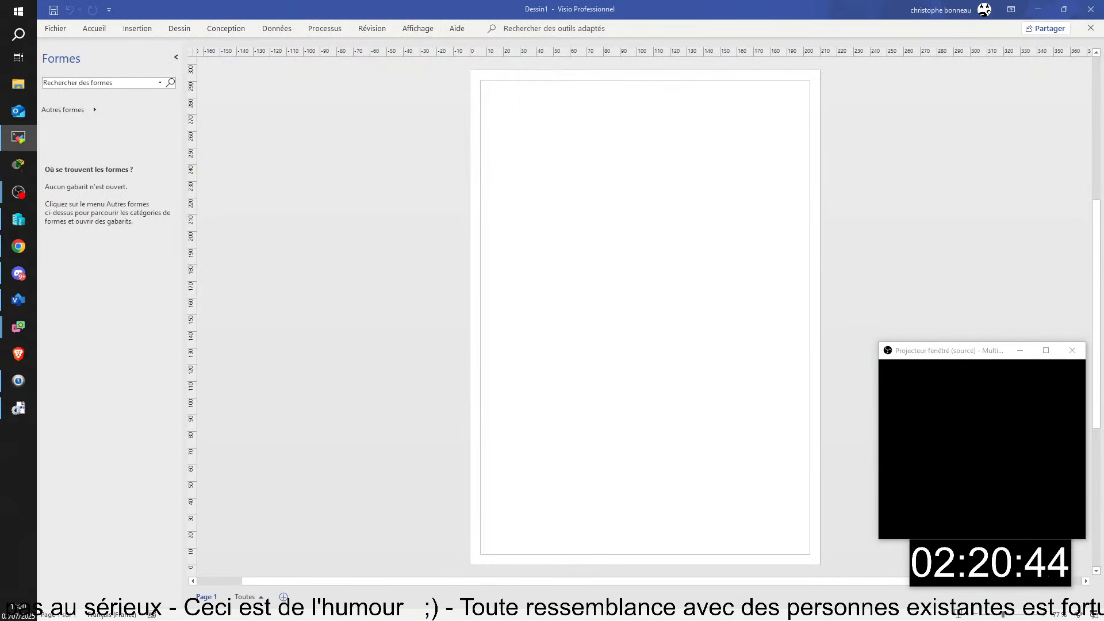
- Dismiss the Start menu and on-screen keyboard, then close the TSSR04-PC remote session
{"action": "key", "text": "alt+Tab"}
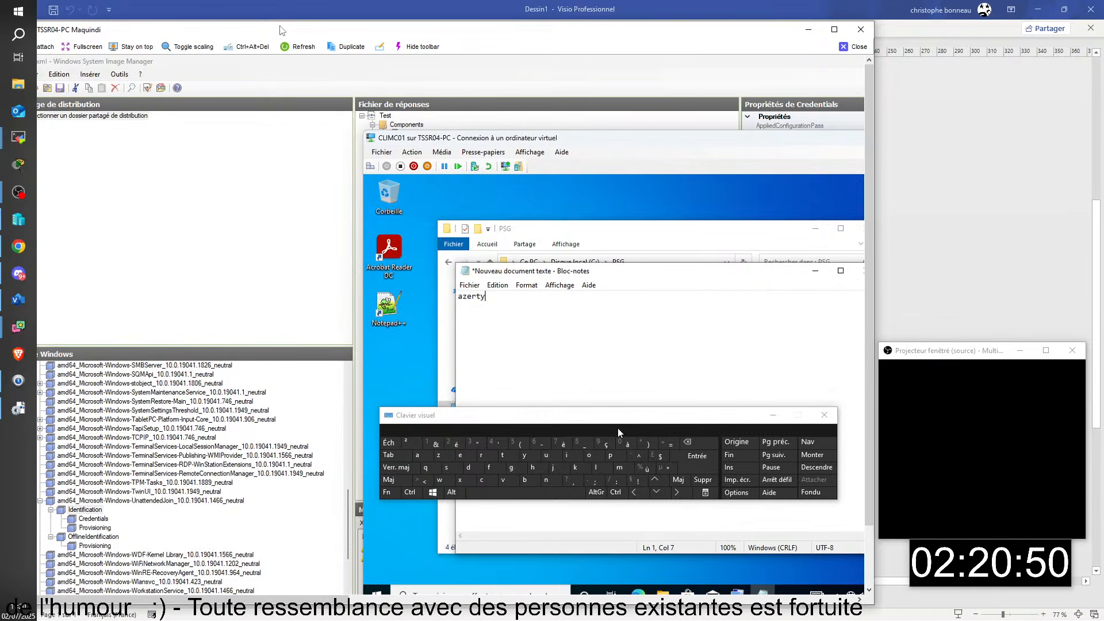
{"action": "key", "text": "super"}
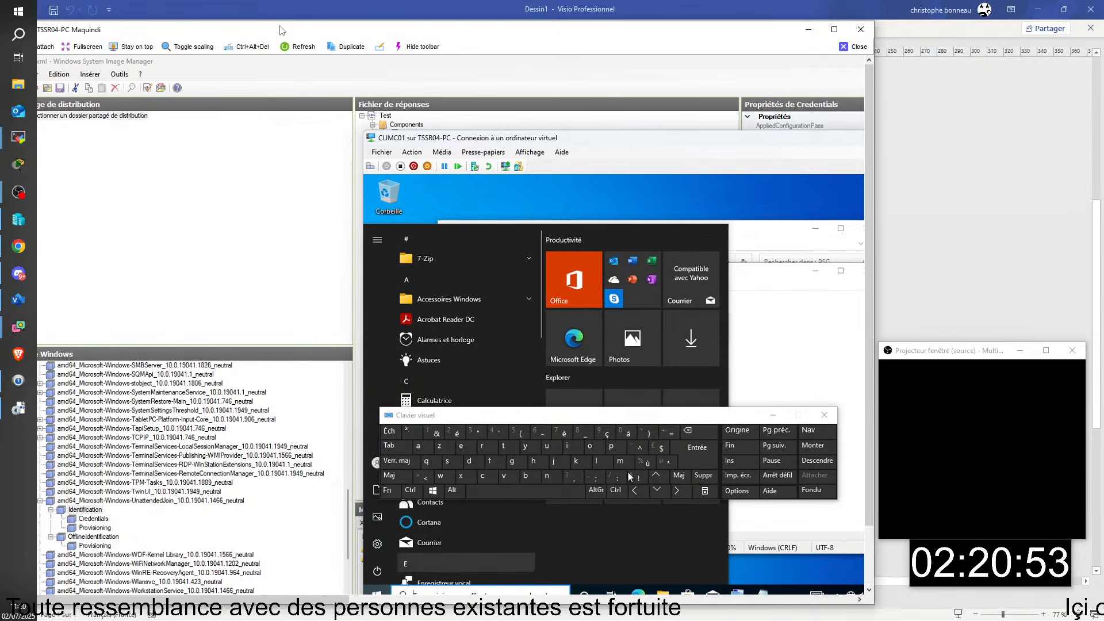
{"action": "left_click", "coordinate": [801, 352]}
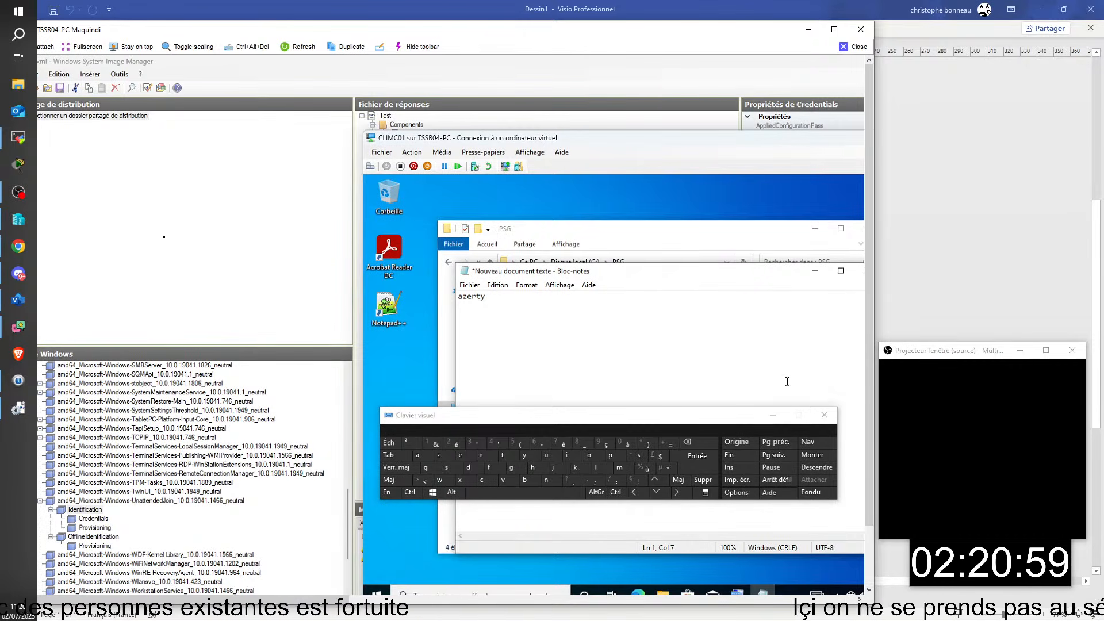
{"action": "left_click", "coordinate": [826, 413]}
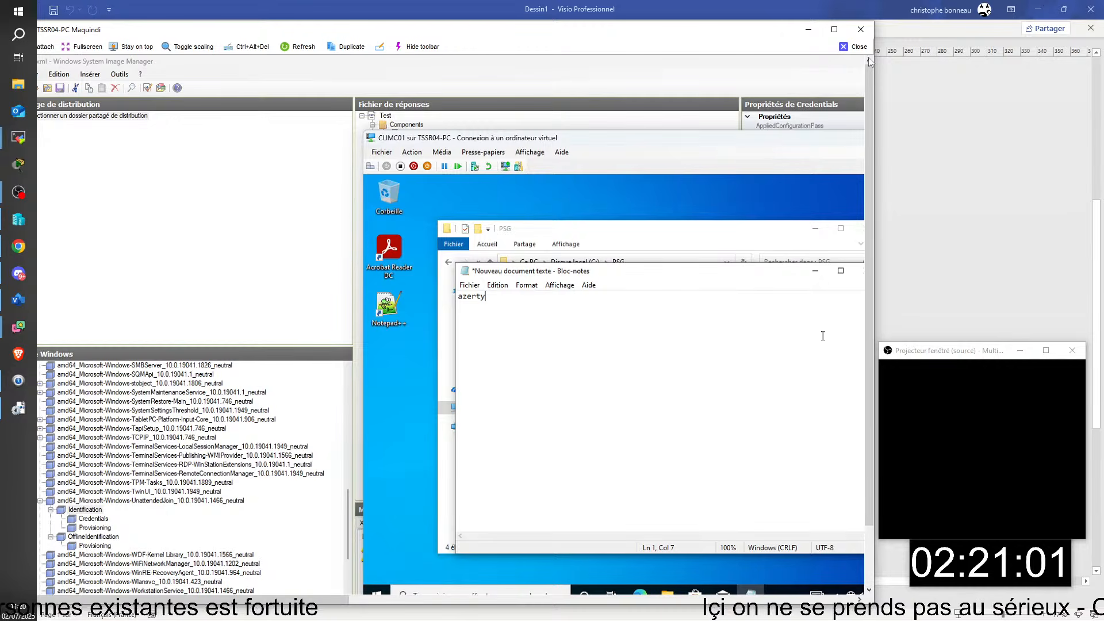
{"action": "left_click", "coordinate": [851, 47]}
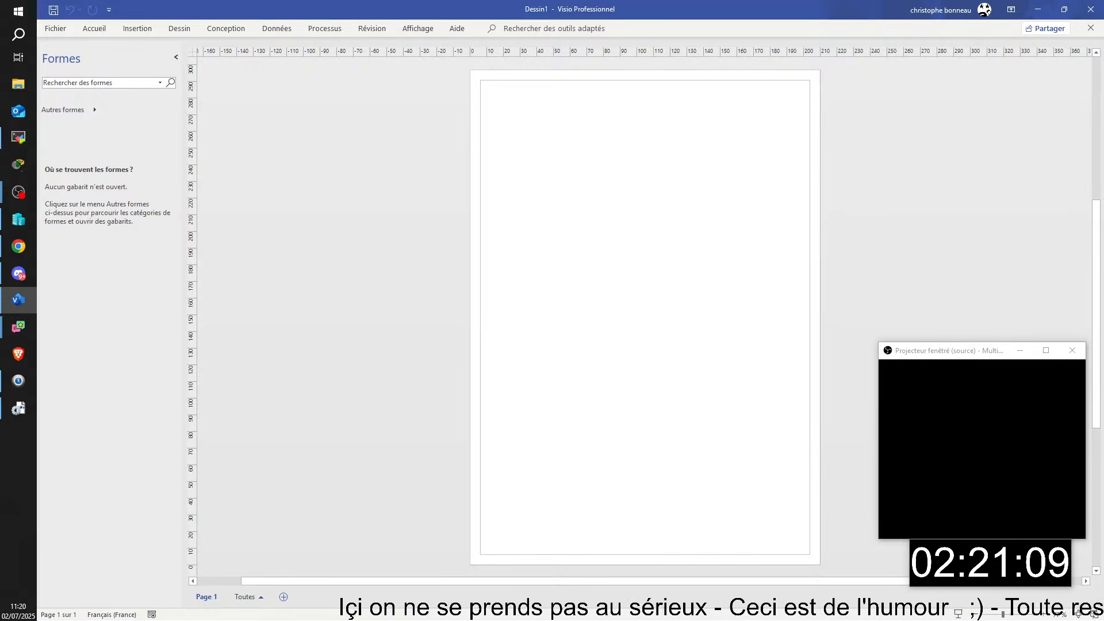
- Drag the Windows System Image Manager window showing ReponseSimple.xml onto the main screen
{"action": "left_click_drag", "start_coordinate": [1103, 251], "coordinate": [592, 0]}
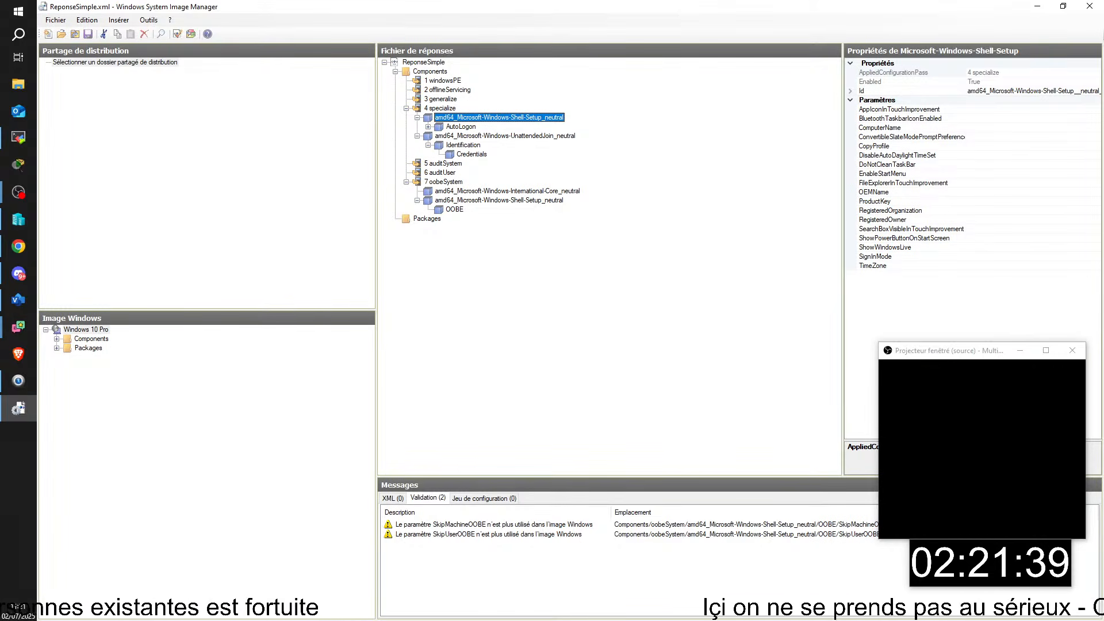
- Delete both extra local administrator accounts in Computer Management, then open File Explorer in the VM
{"action": "left_click_drag", "start_coordinate": [1103, 276], "coordinate": [16, 4]}
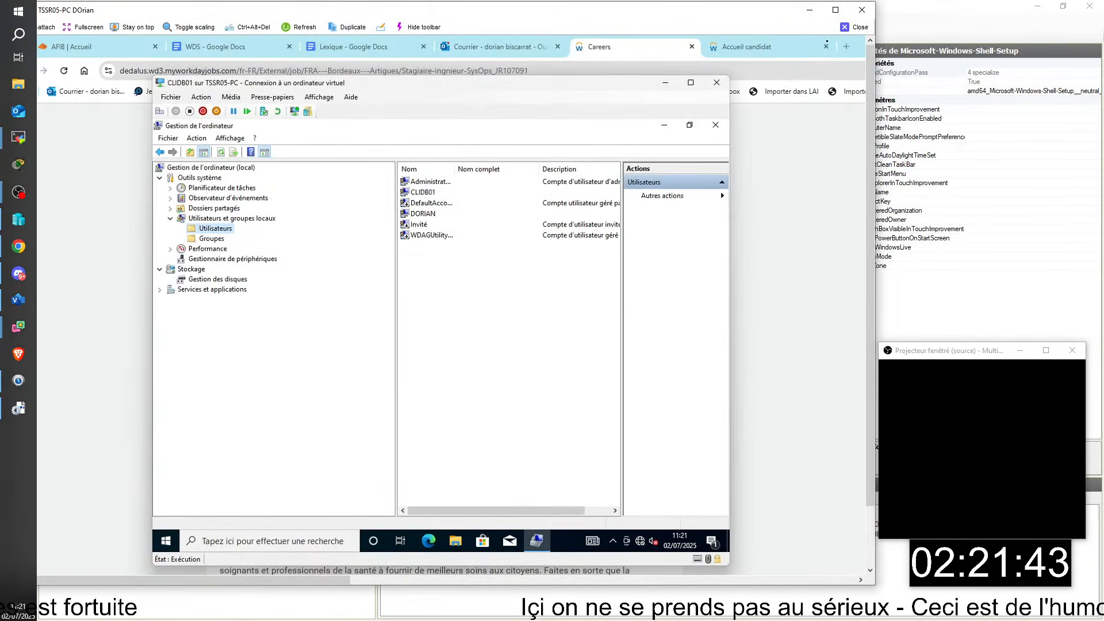
{"action": "left_click", "coordinate": [834, 12]}
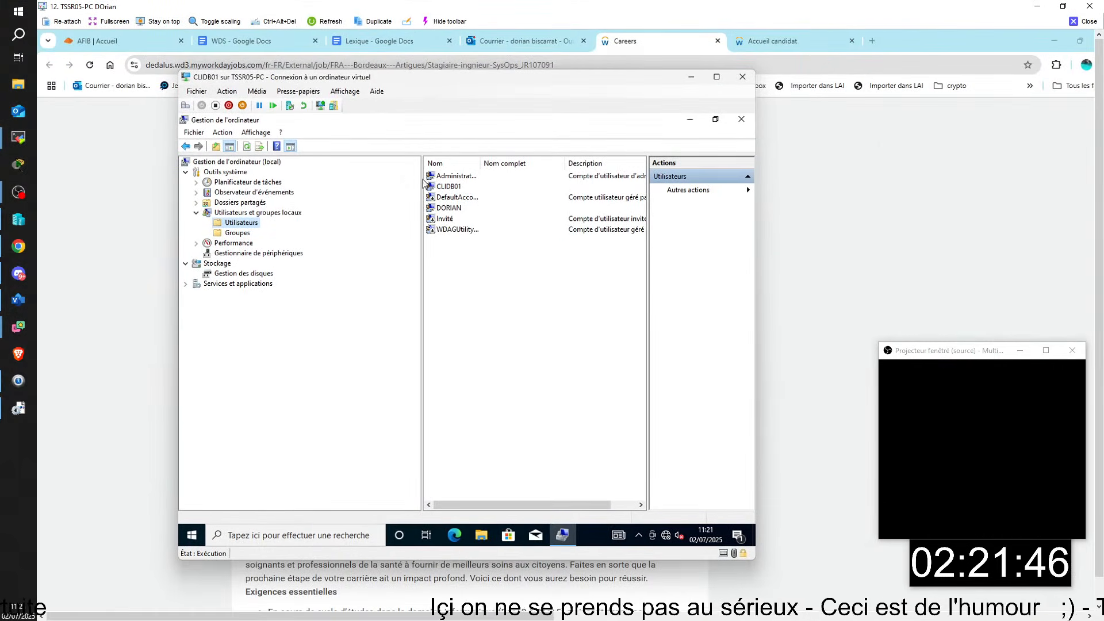
{"action": "right_click", "coordinate": [447, 191]}
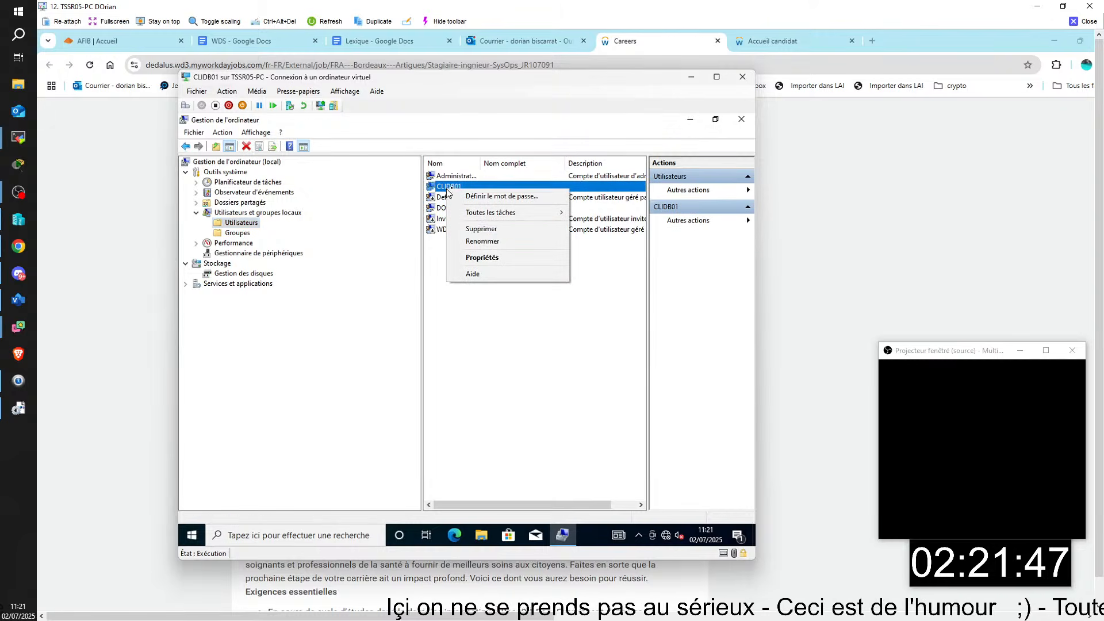
{"action": "left_click", "coordinate": [484, 230]}
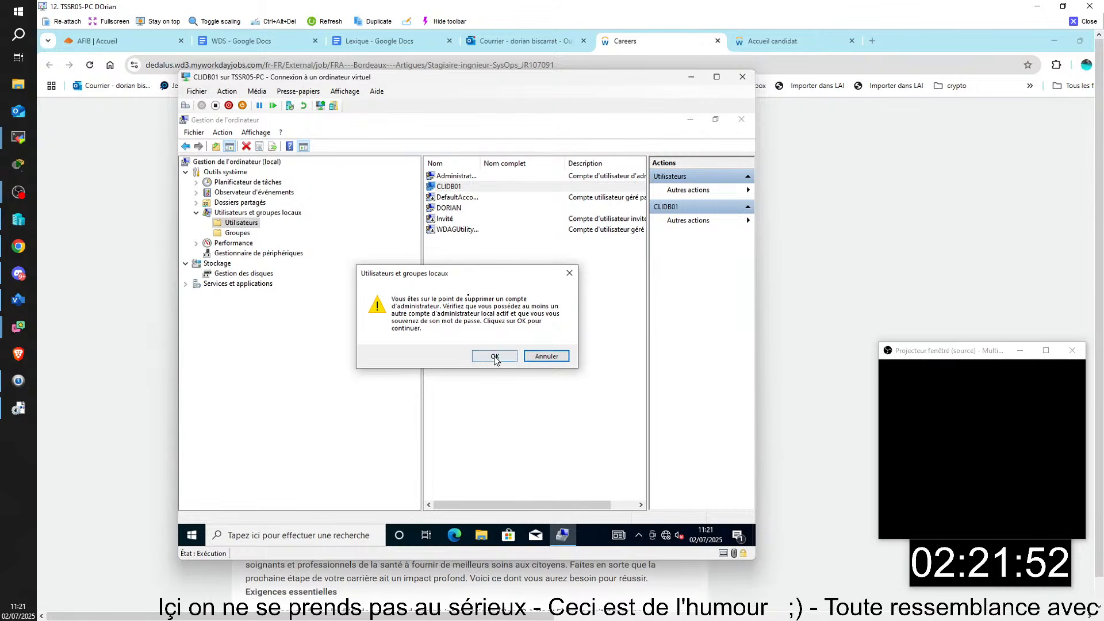
{"action": "left_click", "coordinate": [493, 356]}
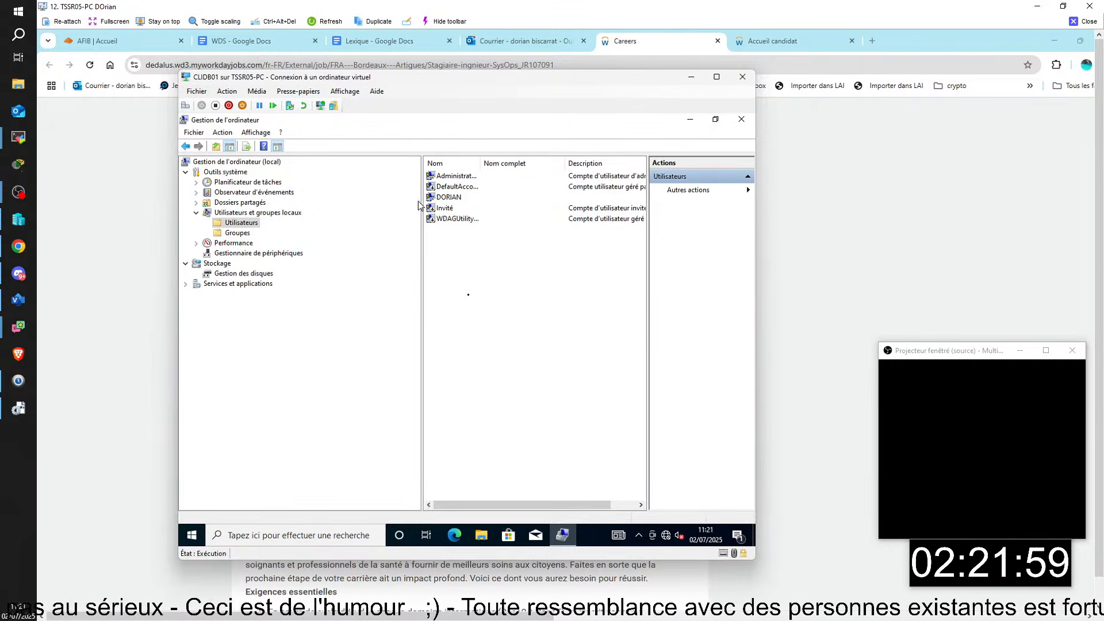
{"action": "right_click", "coordinate": [437, 197]}
{"action": "left_click", "coordinate": [470, 239]}
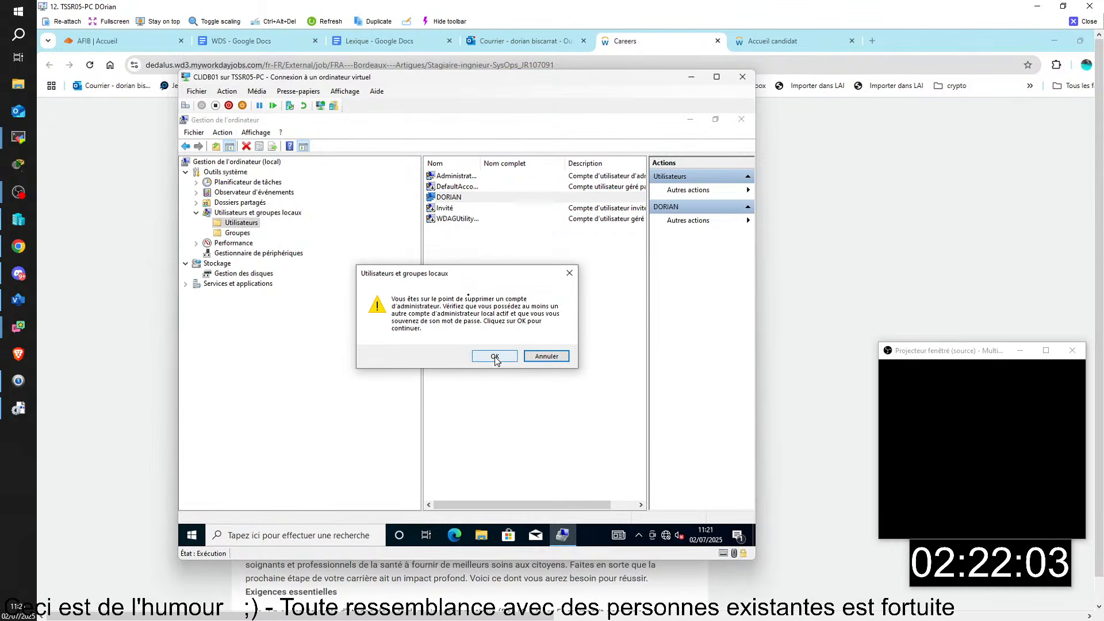
{"action": "left_click", "coordinate": [495, 357]}
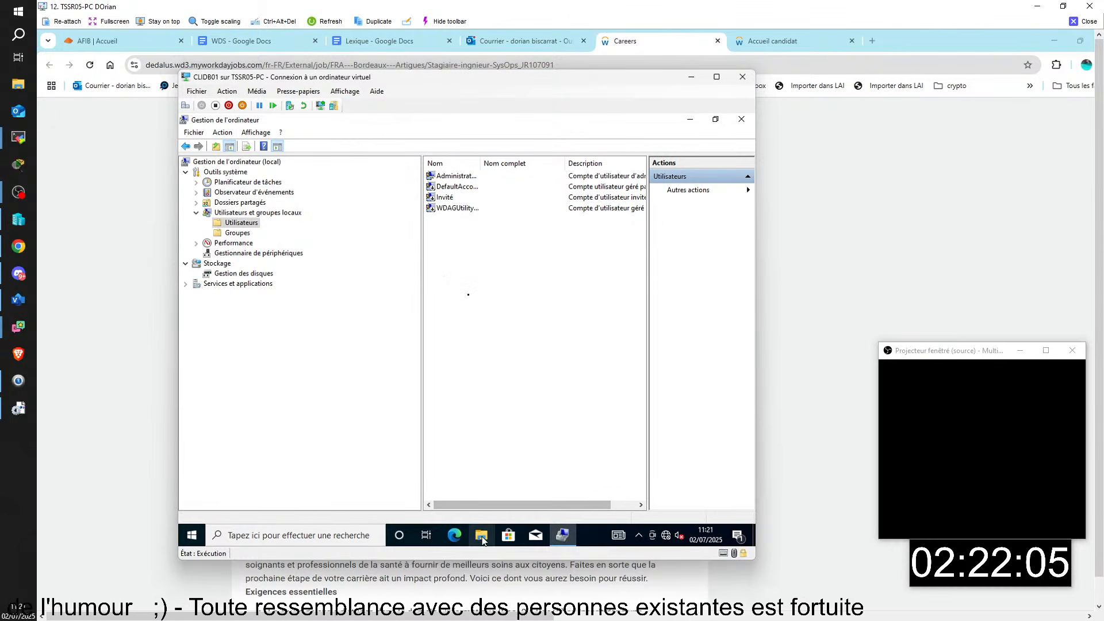
{"action": "key", "text": "super+e"}
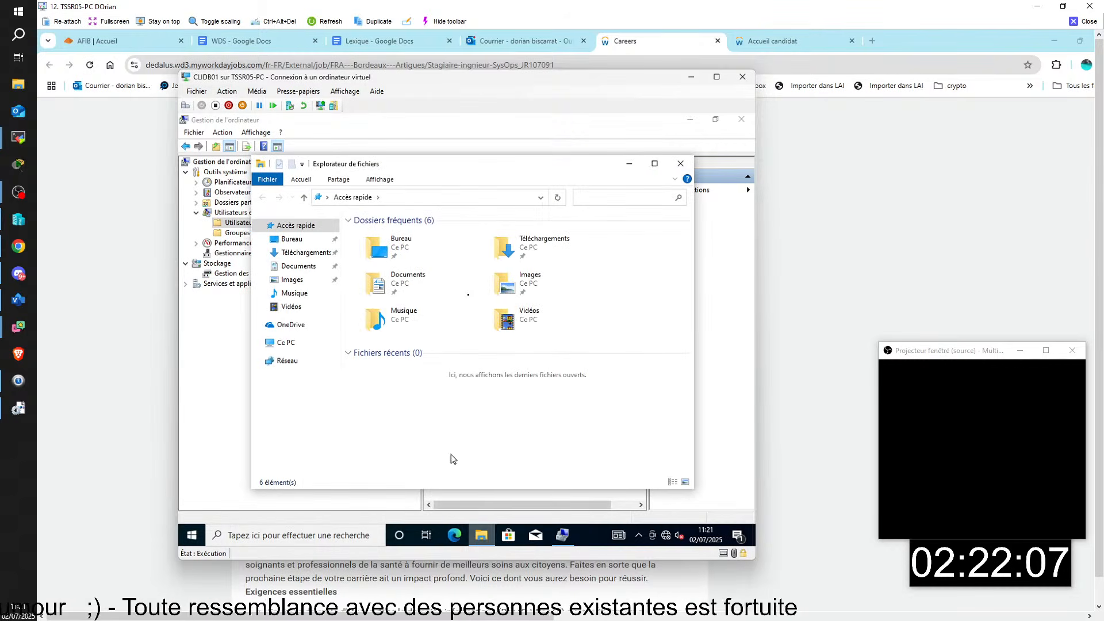
- Delete the four leftover profile folders in C:\Utilisateurs, keeping administrator and Public, then close Explorer
{"action": "left_click", "coordinate": [291, 342]}
{"action": "double_click", "coordinate": [569, 381]}
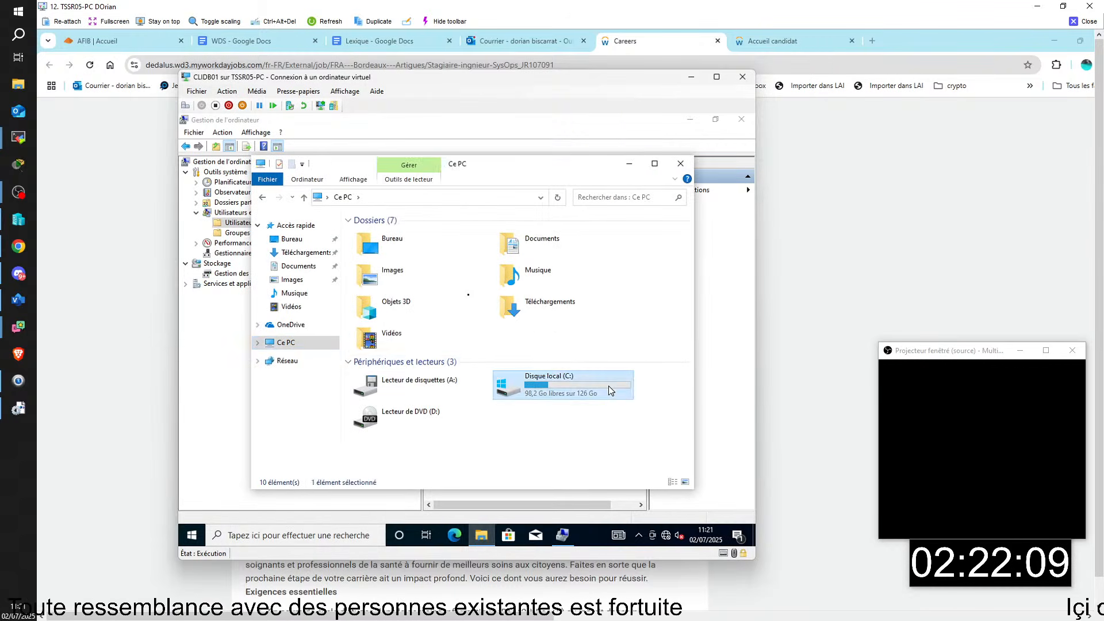
{"action": "left_click", "coordinate": [372, 257]}
{"action": "left_click", "coordinate": [388, 294], "text": "shift"}
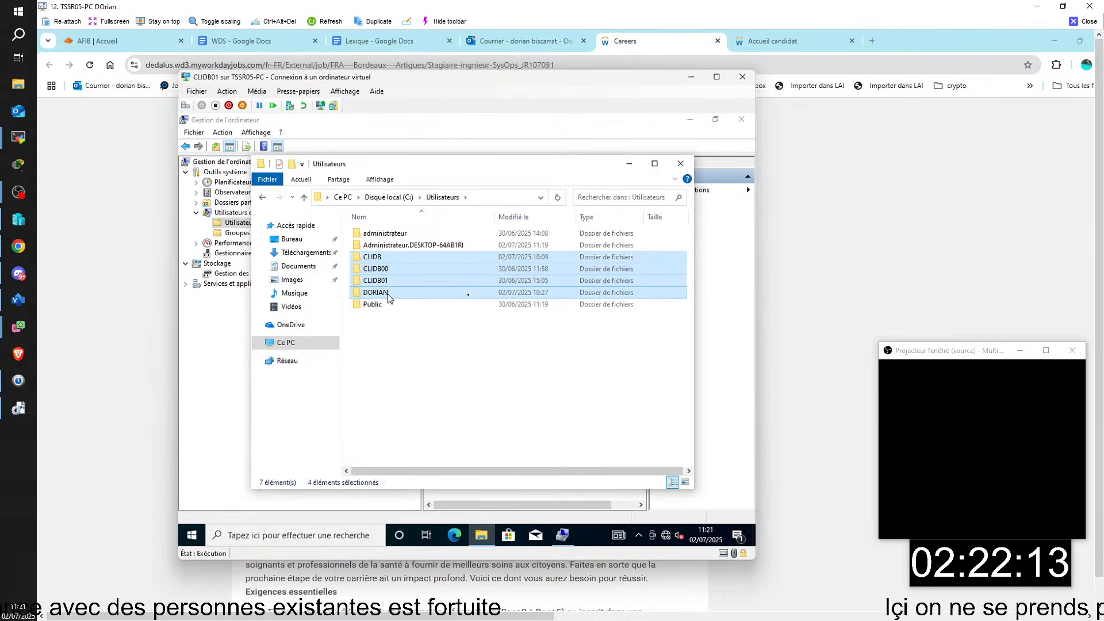
{"action": "right_click", "coordinate": [388, 294]}
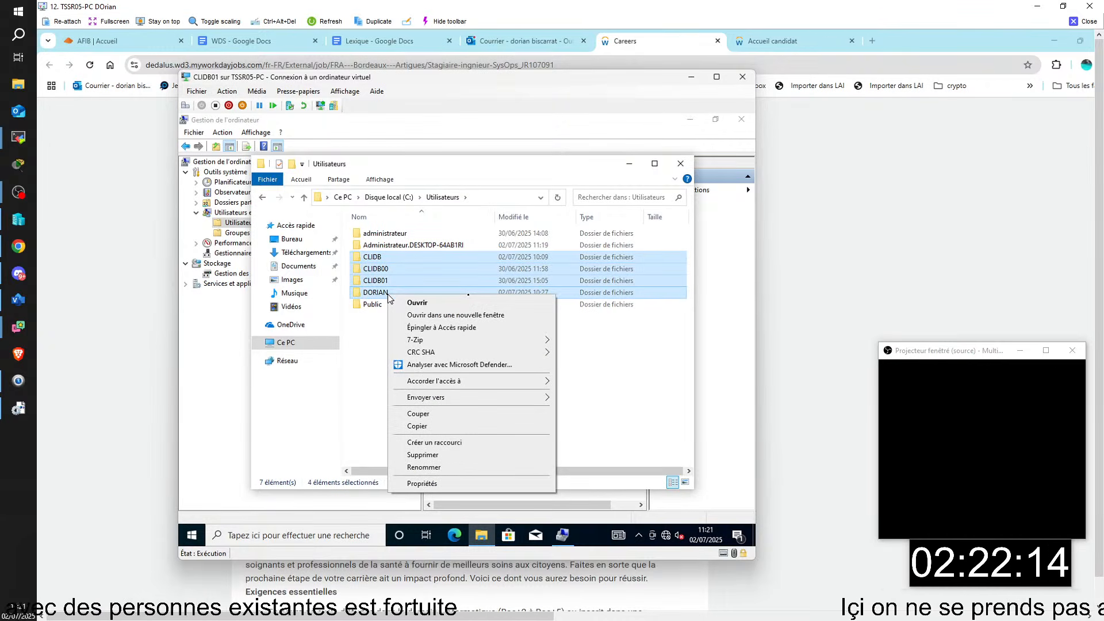
{"action": "left_click", "coordinate": [450, 455]}
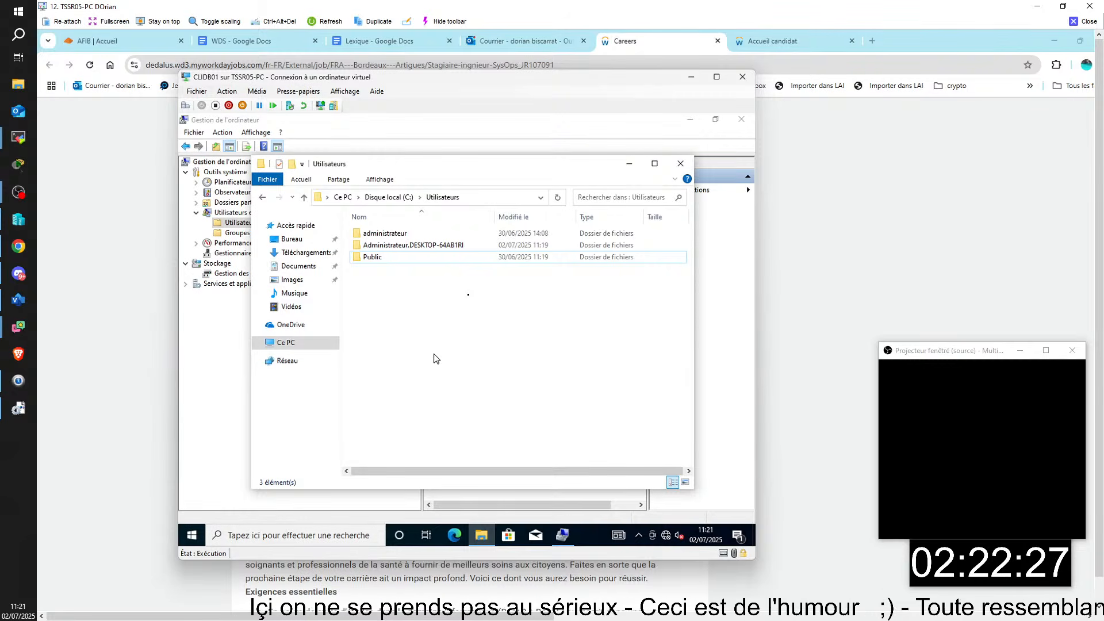
{"action": "left_click", "coordinate": [688, 167]}
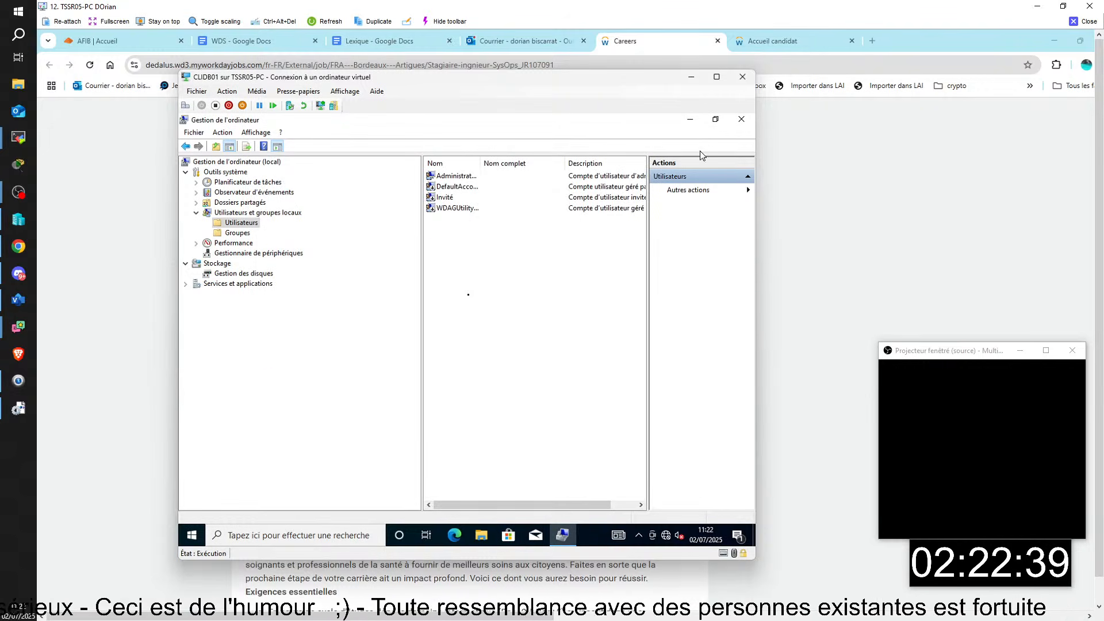
- Close Computer Management and create a new CLIDB01 checkpoint from Hyper-V Manager
{"action": "left_click", "coordinate": [690, 119]}
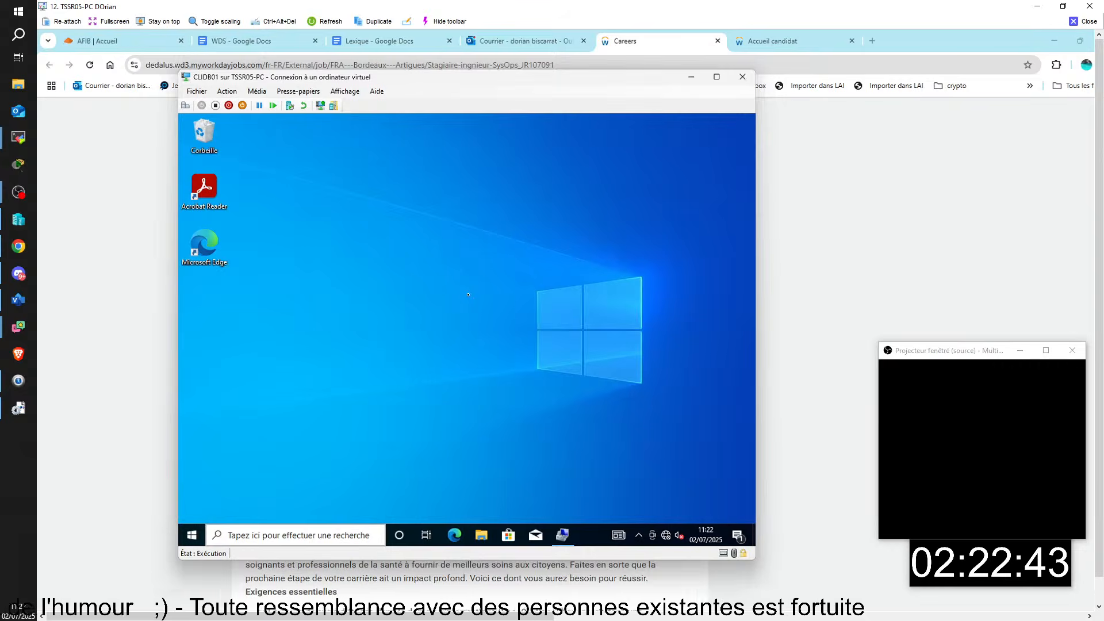
{"action": "left_click", "coordinate": [368, 618]}
{"action": "right_click", "coordinate": [144, 113]}
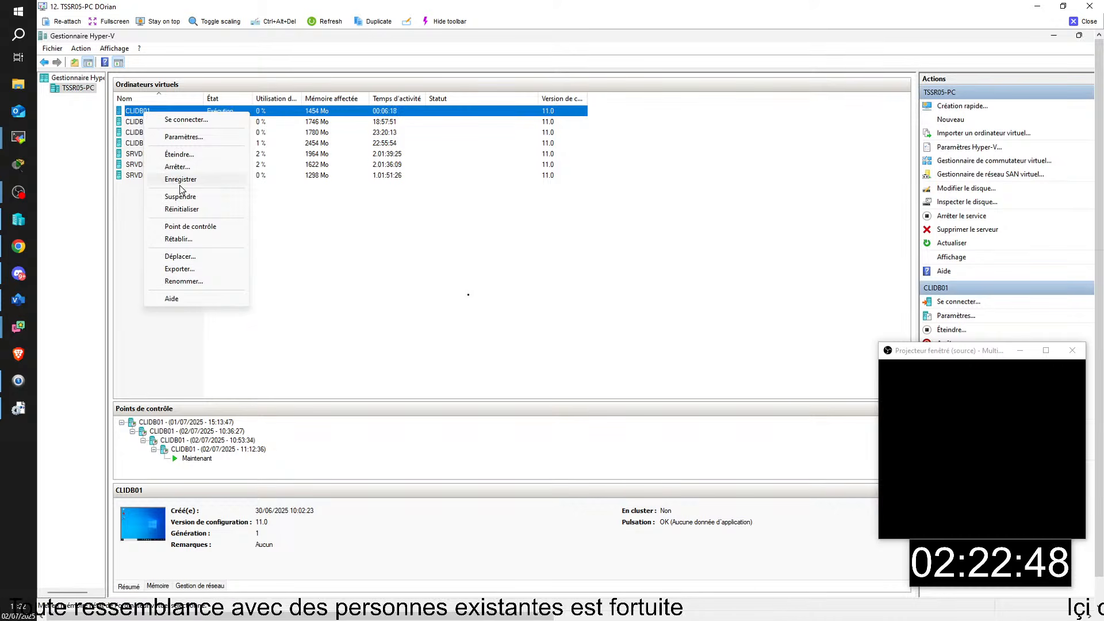
{"action": "left_click", "coordinate": [202, 228]}
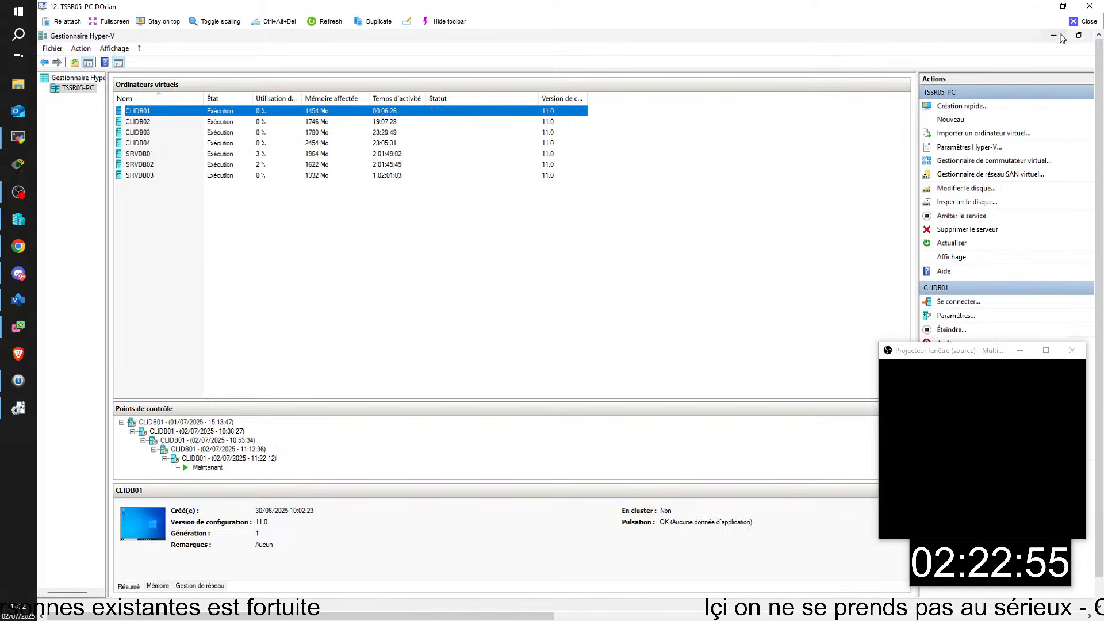
{"action": "left_click", "coordinate": [1053, 36]}
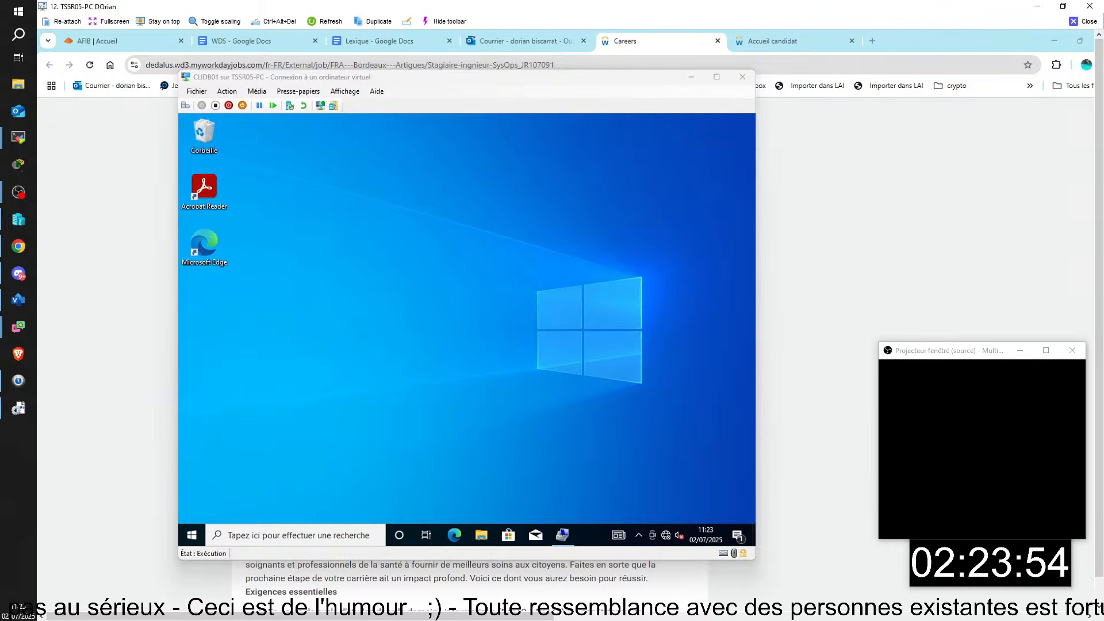
- Bring back and reposition the WSIM window showing ExecutionSansQuestion3.xml's oobeSystem AutoLogon settings
{"action": "key", "text": "alt+Tab"}
{"action": "left_click_drag", "start_coordinate": [705, 5], "coordinate": [1103, 109]}
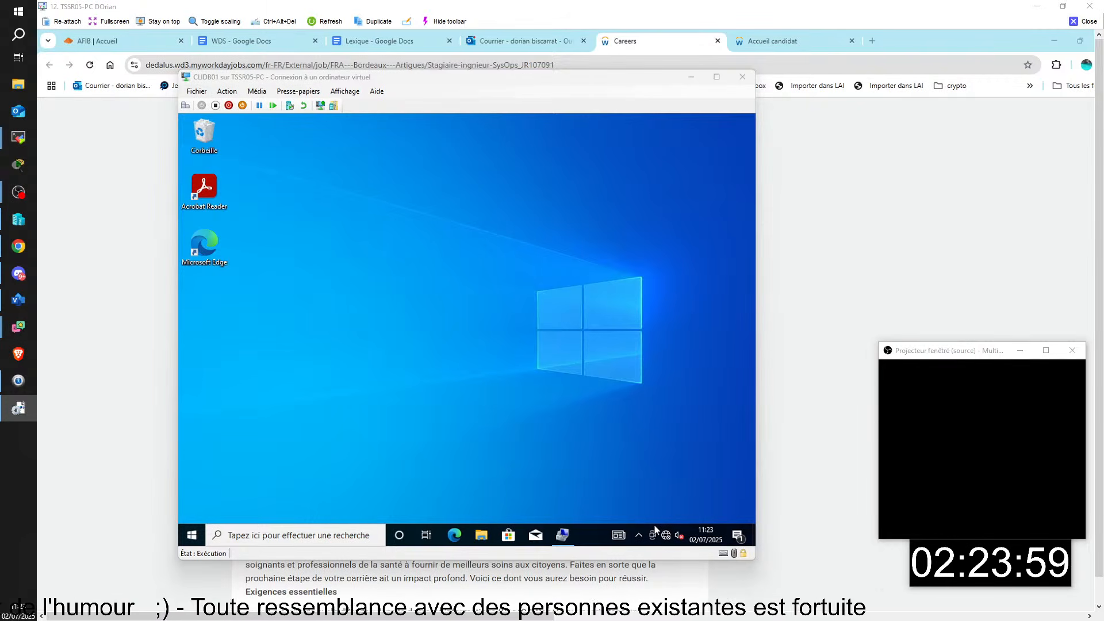
{"action": "left_click_drag", "start_coordinate": [222, 619], "coordinate": [174, 619]}
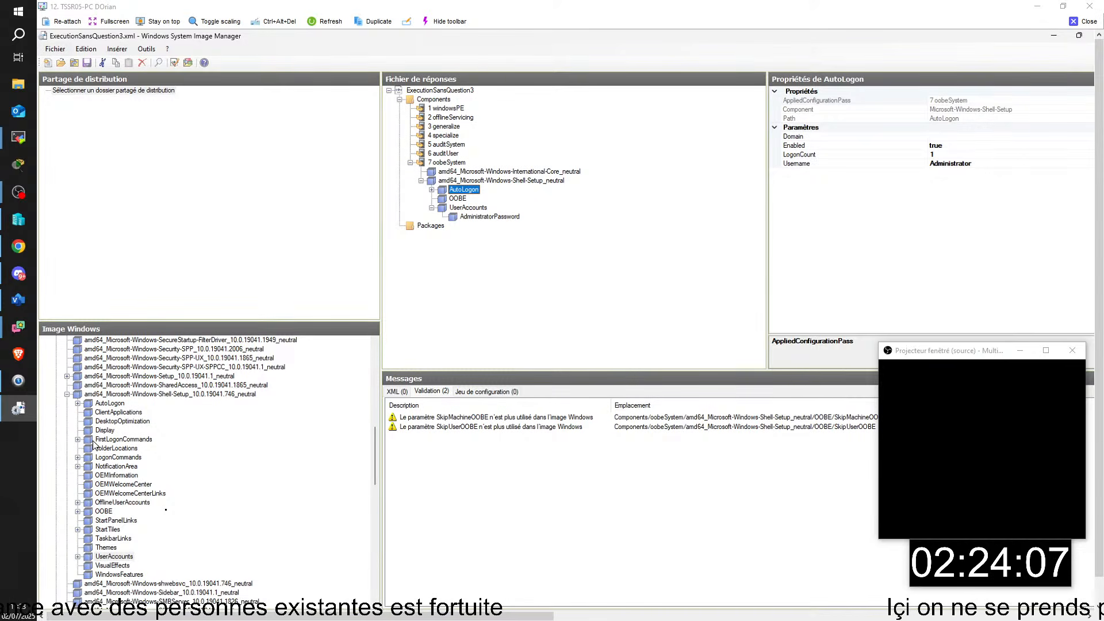
- Add Microsoft-Windows-UnattendedJoin's Identification/Credentials to ExecutionSansQuestion3's 4 specialize pass
{"action": "left_click", "coordinate": [67, 395]}
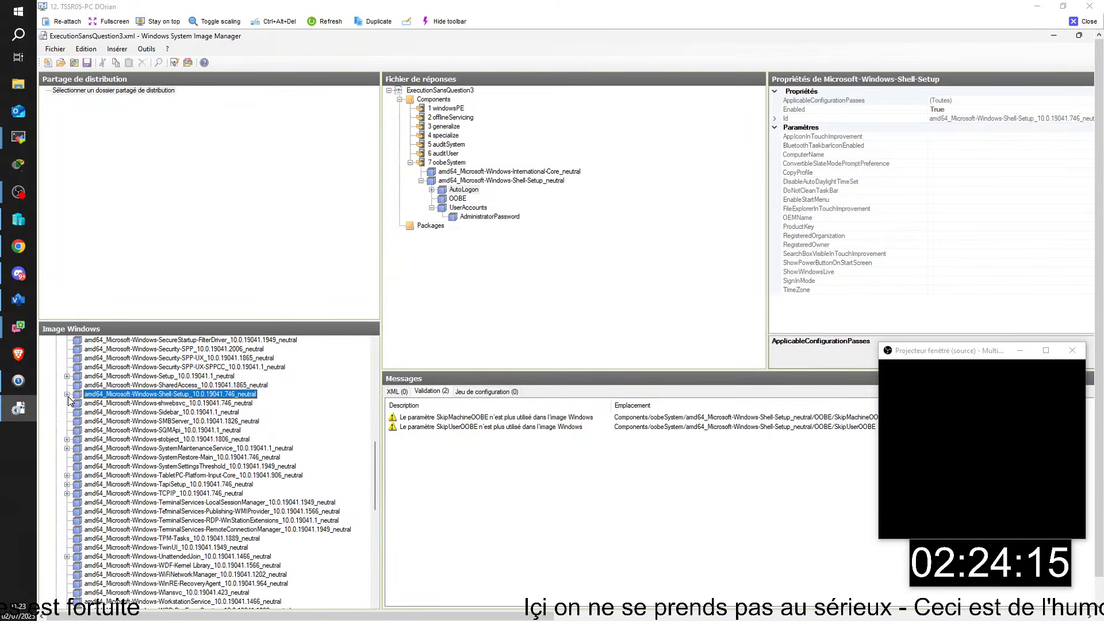
{"action": "left_click", "coordinate": [174, 556]}
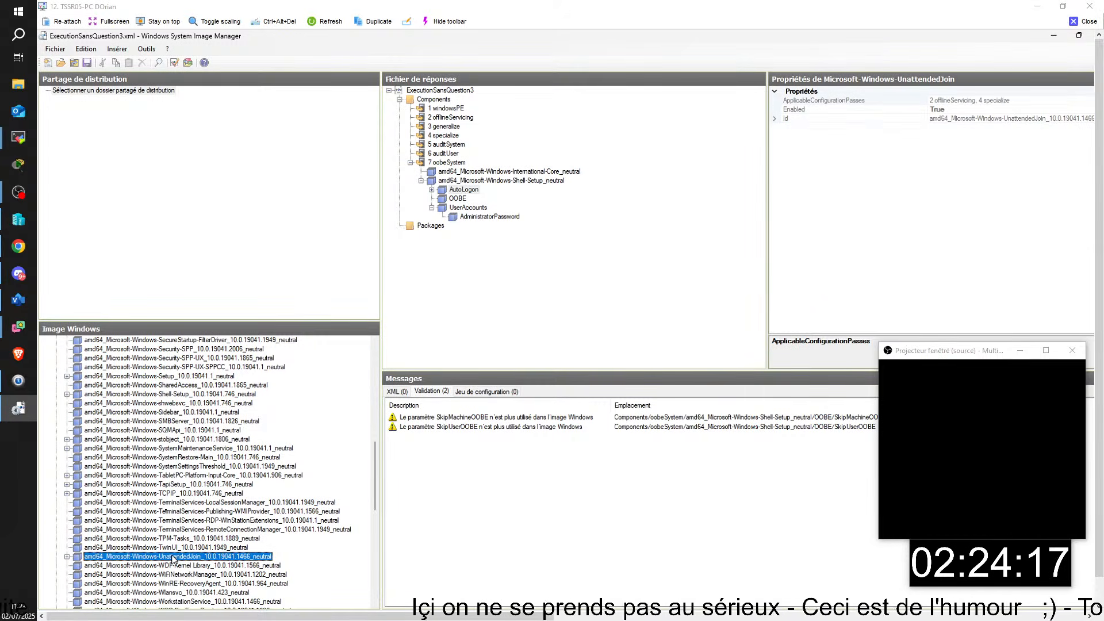
{"action": "left_click", "coordinate": [66, 556]}
{"action": "scroll", "coordinate": [107, 495], "scroll_direction": "down", "scroll_amount": 3}
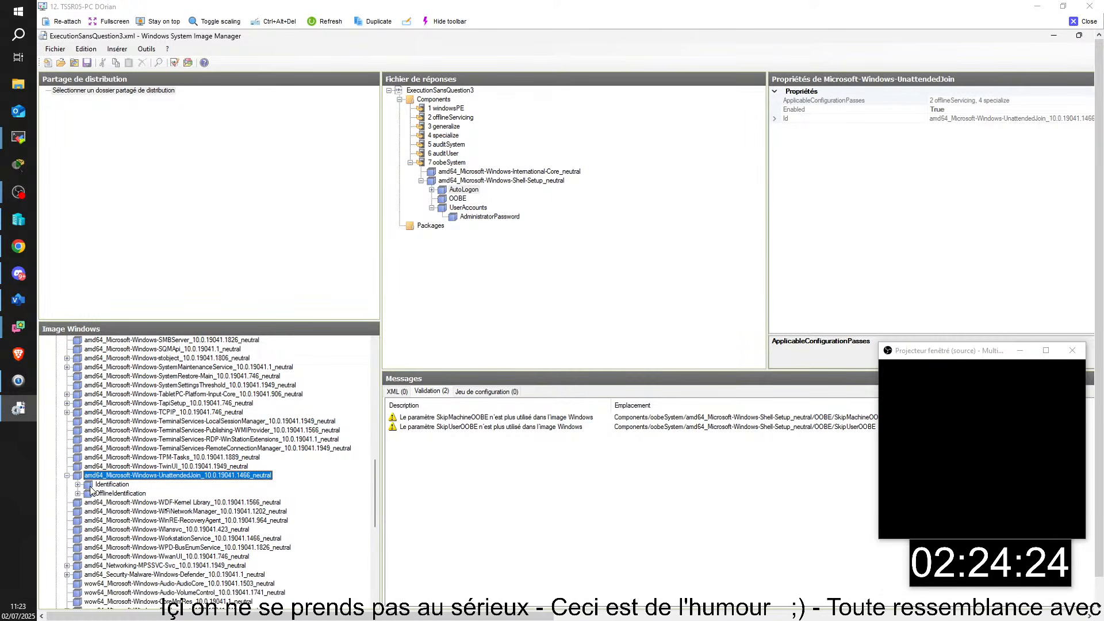
{"action": "left_click", "coordinate": [92, 484]}
{"action": "left_click", "coordinate": [77, 485]}
{"action": "scroll", "coordinate": [182, 497], "scroll_direction": "down", "scroll_amount": 1}
{"action": "left_click", "coordinate": [109, 466]}
{"action": "right_click", "coordinate": [110, 471]}
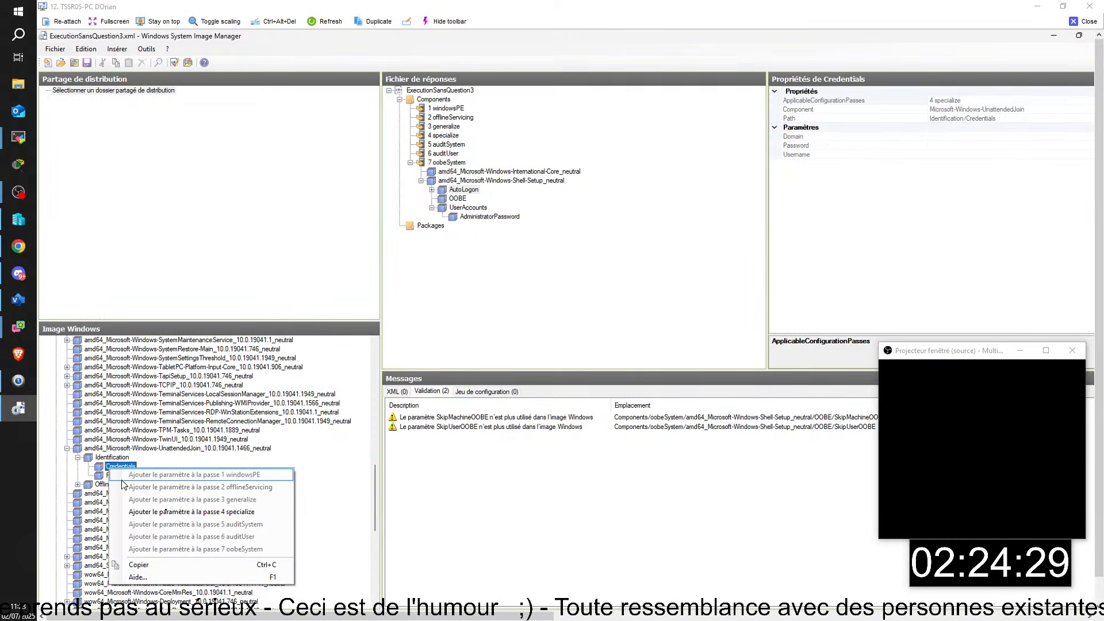
{"action": "left_click", "coordinate": [154, 513]}
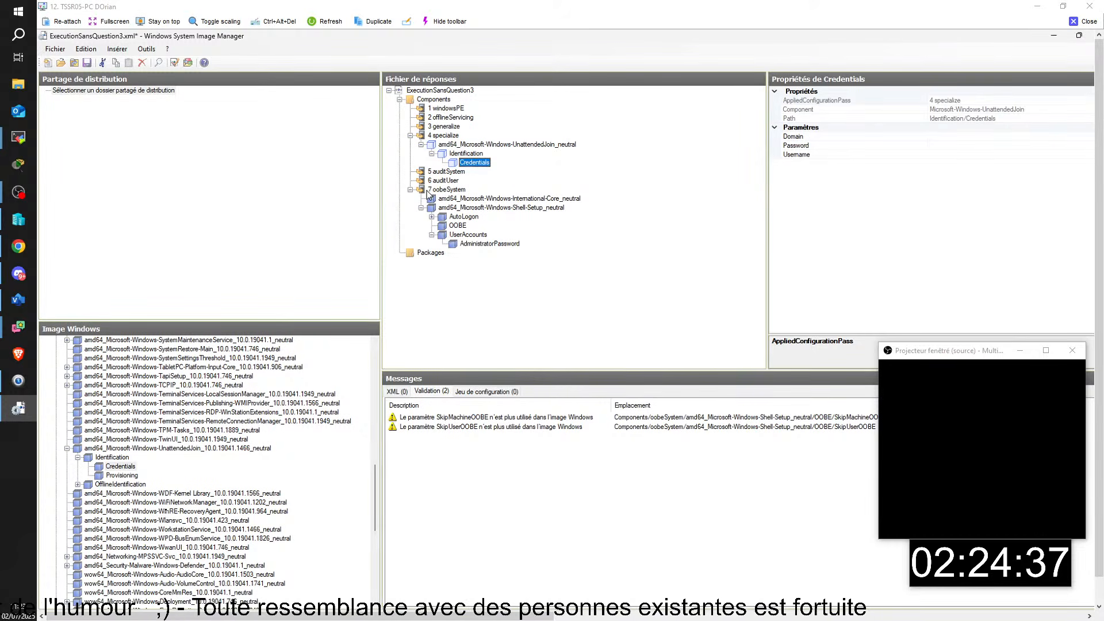
{"action": "left_click", "coordinate": [858, 137]}
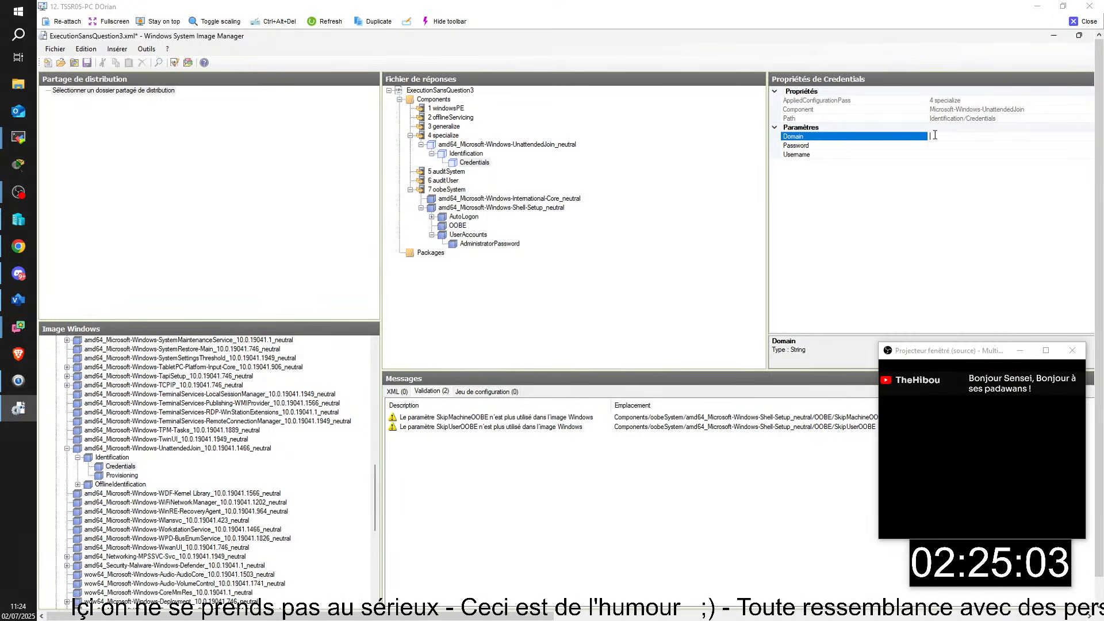
- Fill in the join credentials: Domain domdb, the account password, and Username Administrateur
{"action": "type", "text": "domdb"}
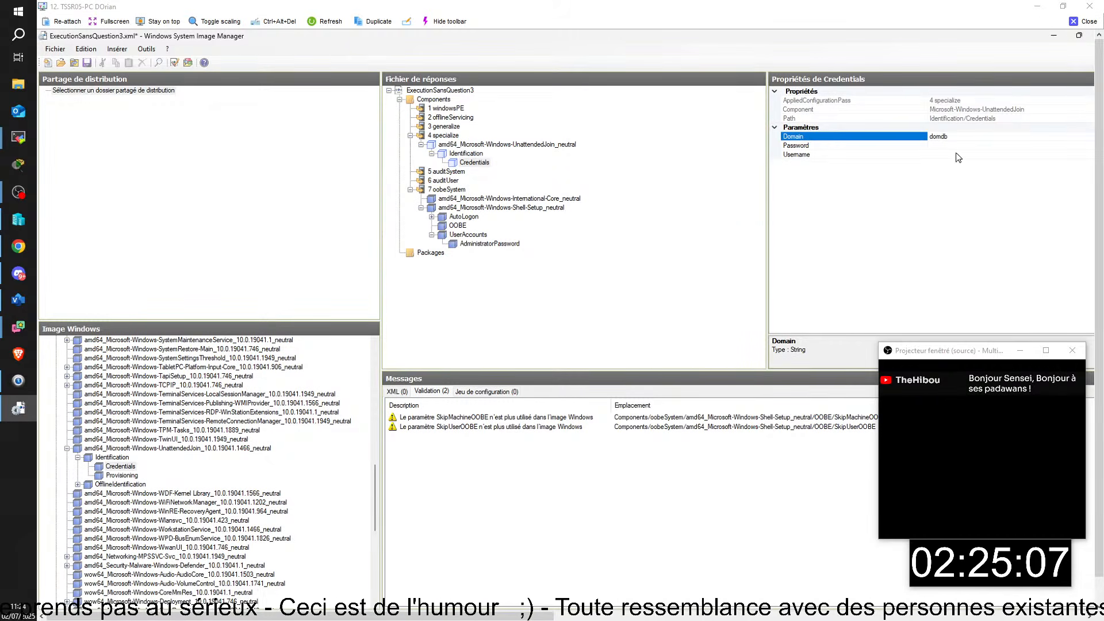
{"action": "left_click", "coordinate": [943, 147]}
{"action": "type", "text": "P"}
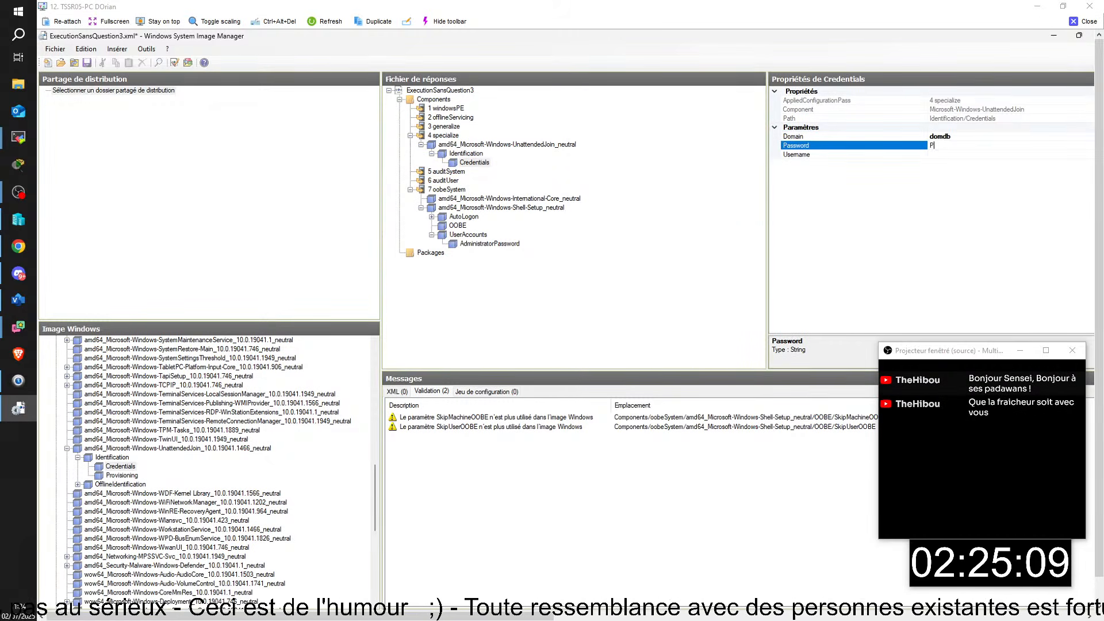
{"action": "type", "text": "@ssw0rd"}
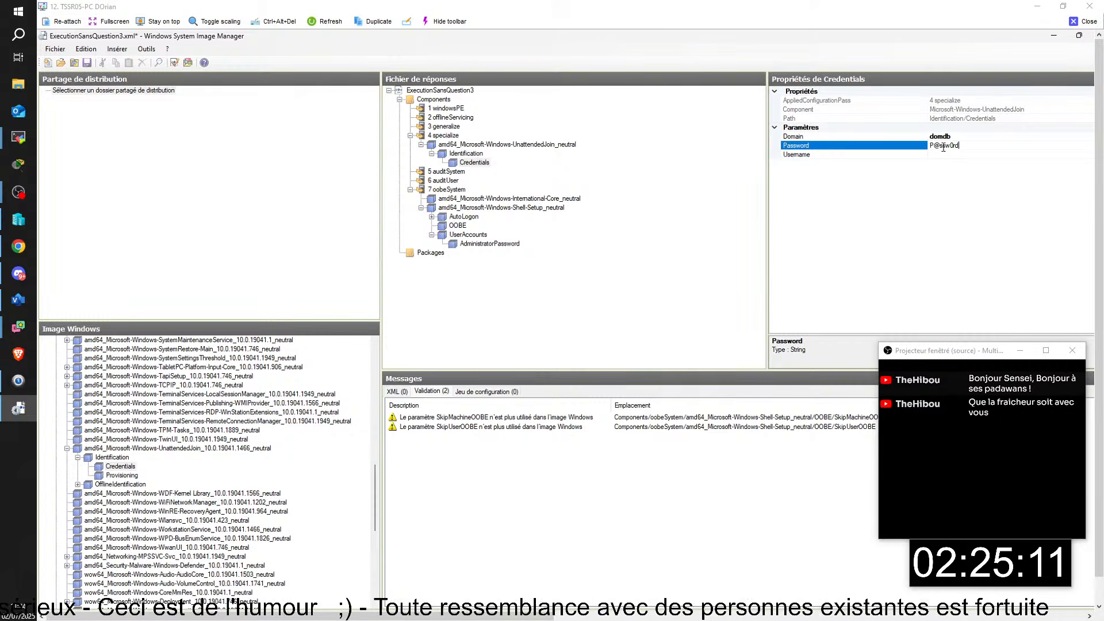
{"action": "key", "text": "Return"}
{"action": "left_click", "coordinate": [944, 154]}
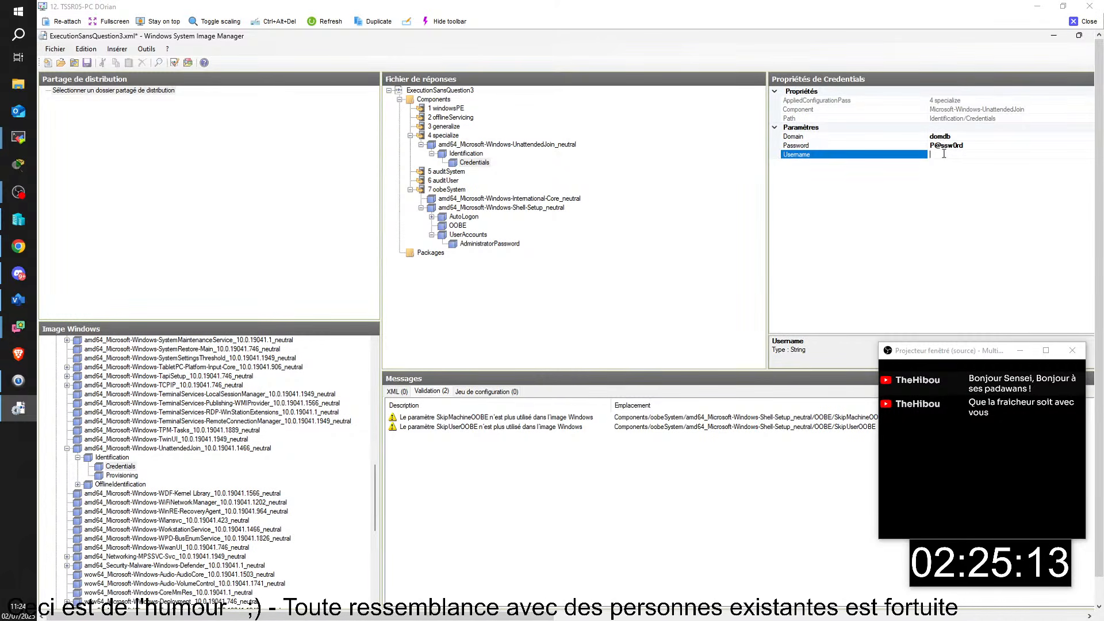
{"action": "type", "text": "A"}
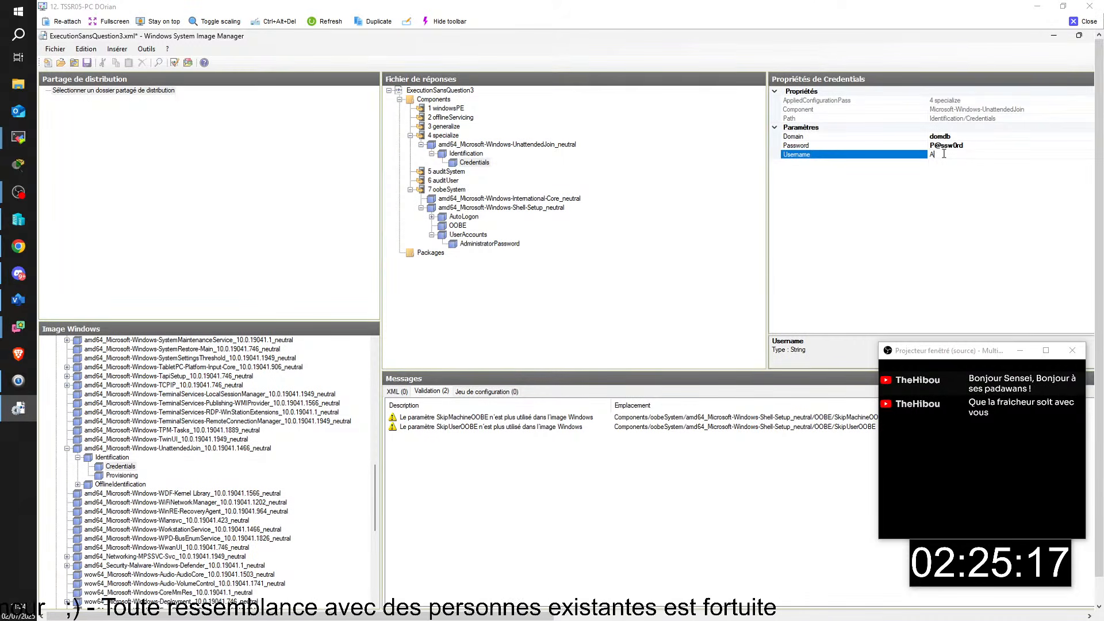
{"action": "type", "text": "dminis"}
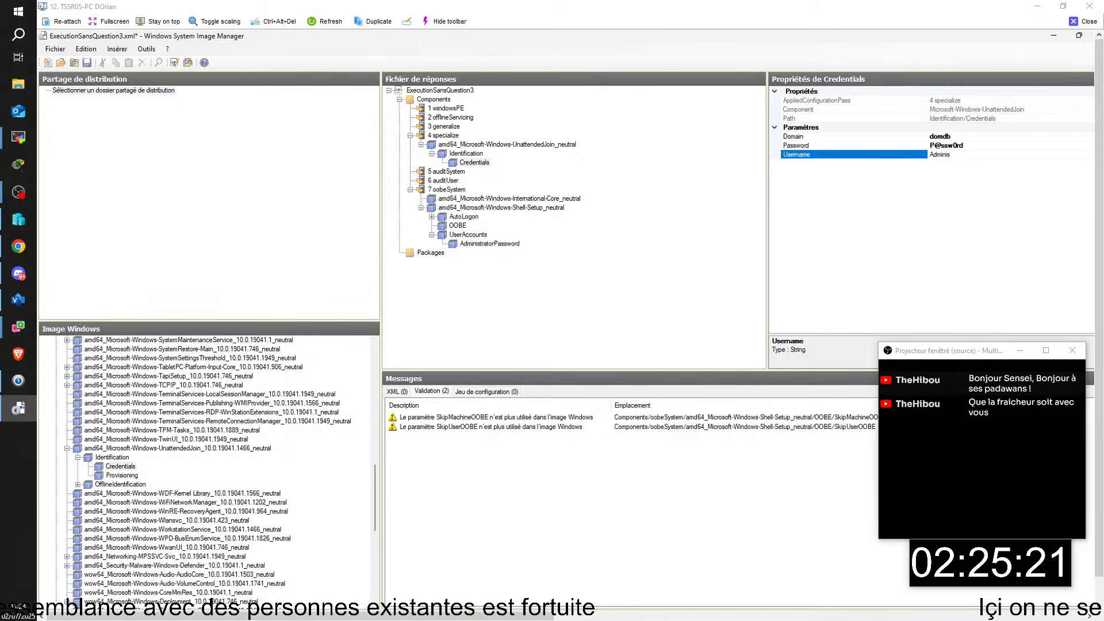
{"action": "type", "text": "trat"}
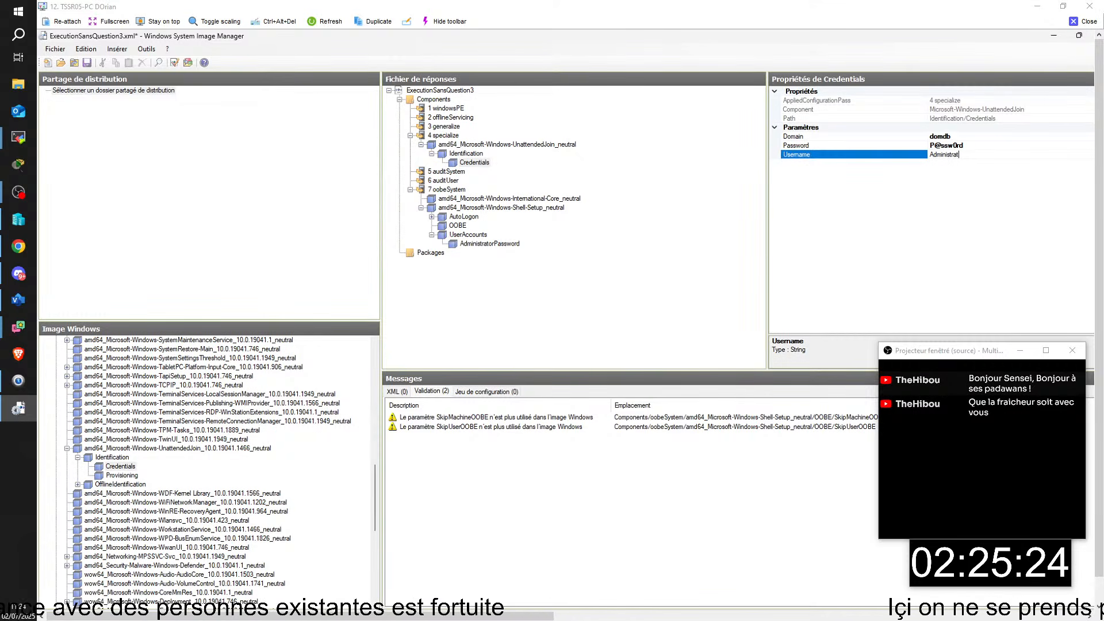
{"action": "type", "text": "eur"}
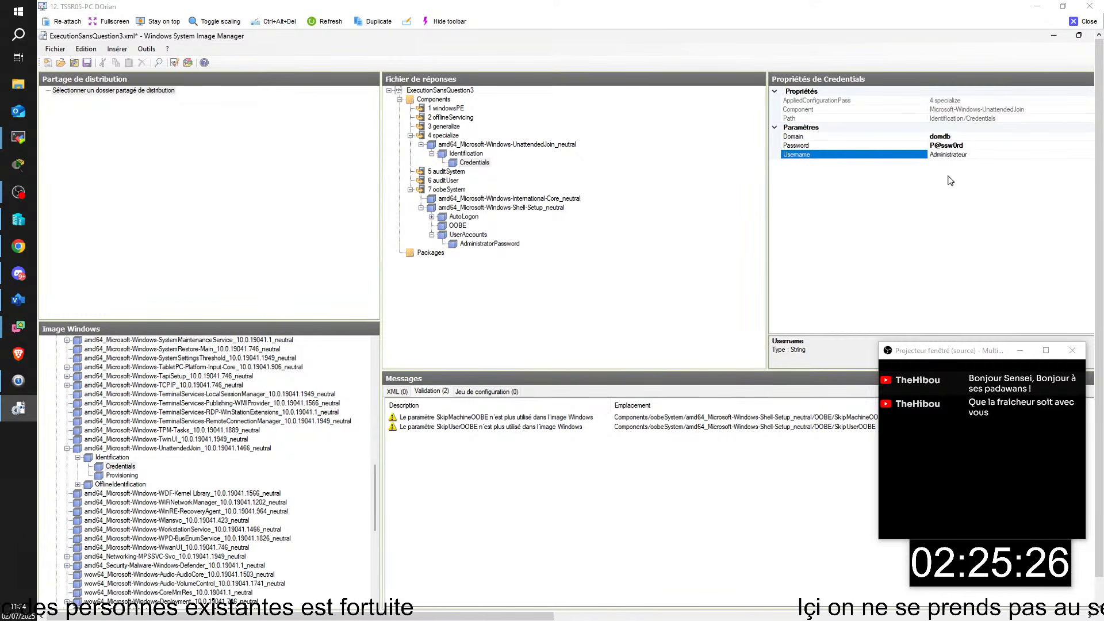
{"action": "key", "text": "Return"}
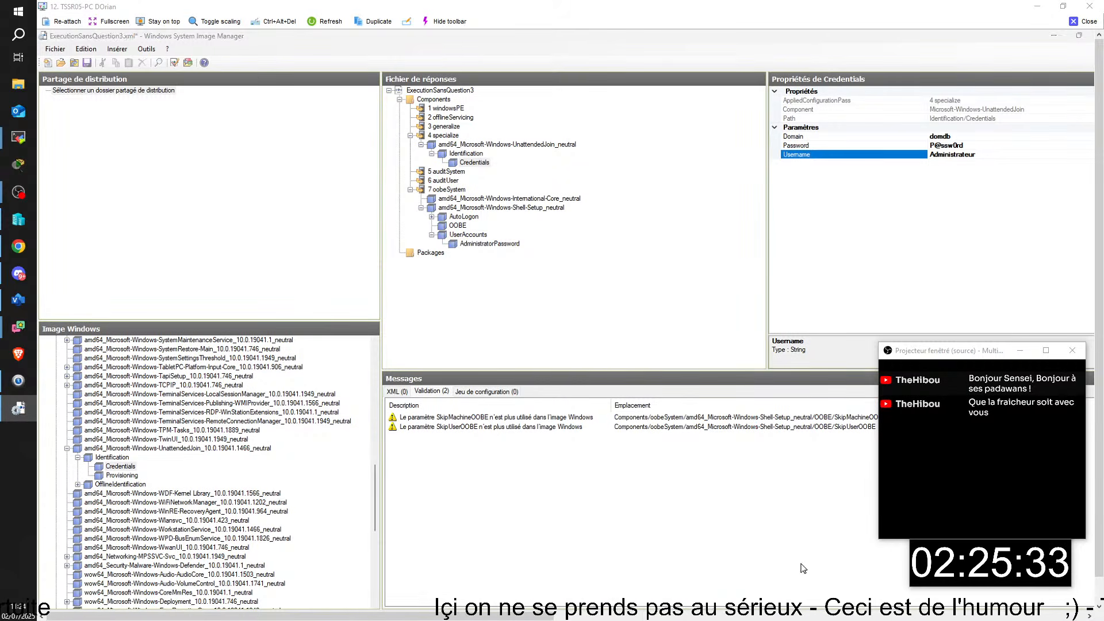
- Snip a screenshot of the answer file and credentials property panes
{"action": "key", "text": "super+shift+s"}
{"action": "left_click_drag", "start_coordinate": [390, 68], "coordinate": [1094, 293]}
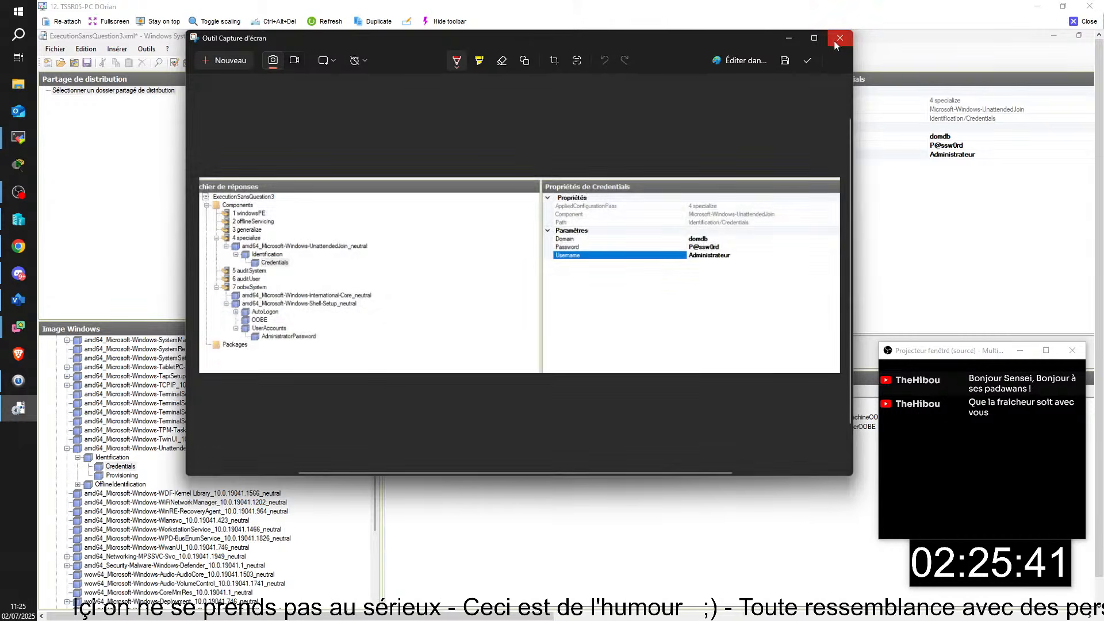
{"action": "left_click", "coordinate": [839, 38]}
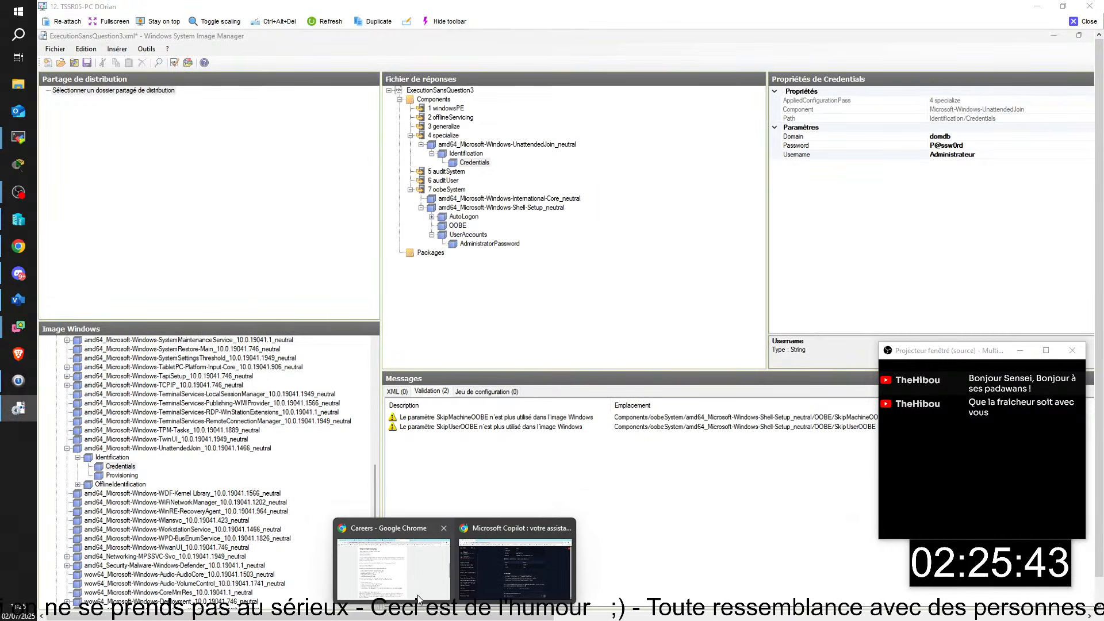
- Paste the credentials screenshot into the WDS Google Doc, then reopen WSIM's Identification settings
{"action": "left_click", "coordinate": [418, 598]}
{"action": "left_click", "coordinate": [282, 50]}
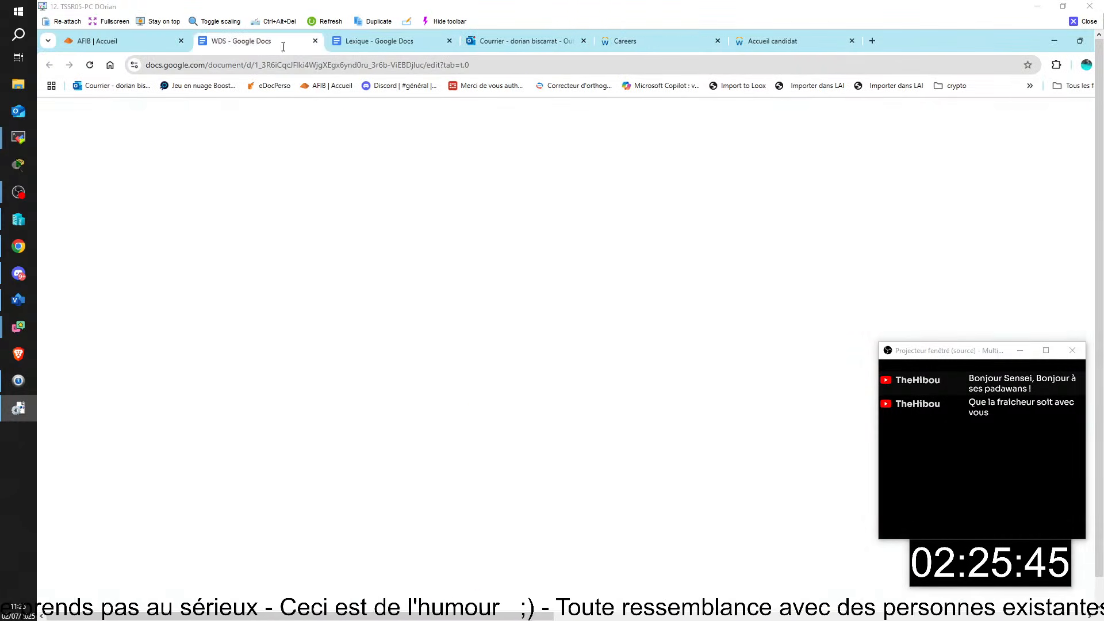
{"action": "scroll", "coordinate": [449, 420], "scroll_direction": "down", "scroll_amount": 4}
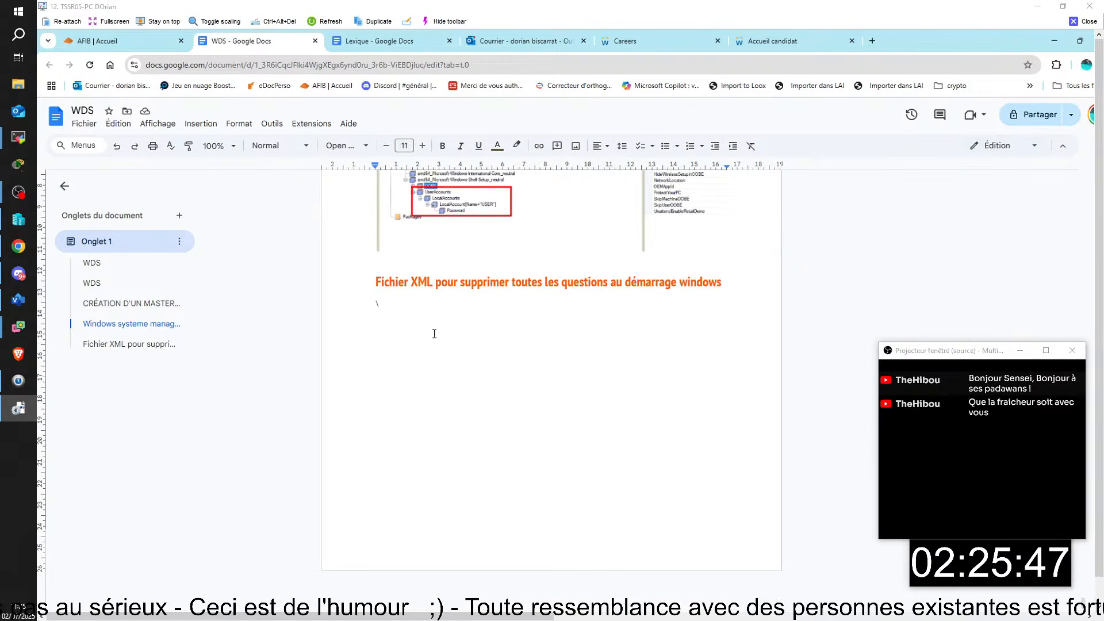
{"action": "key", "text": "ctrl+v"}
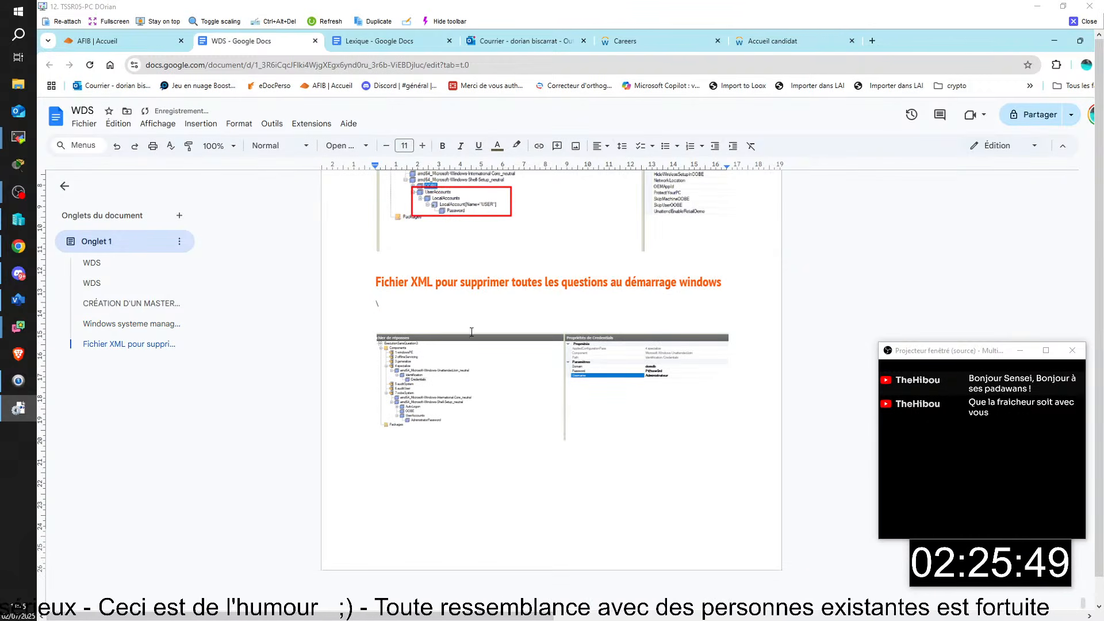
{"action": "left_click", "coordinate": [1053, 40]}
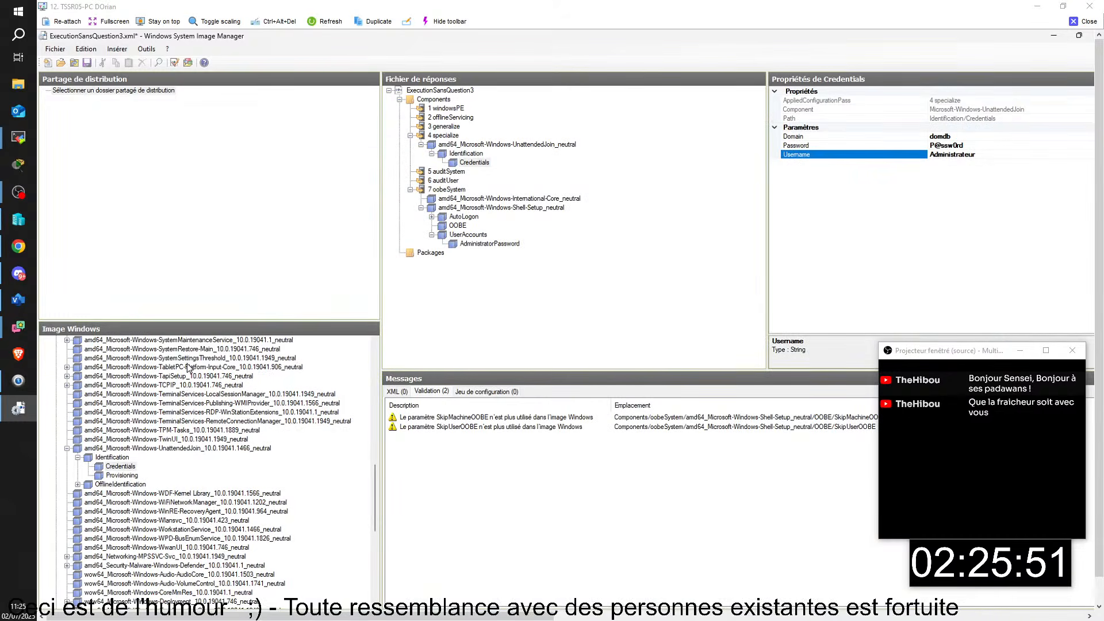
{"action": "scroll", "coordinate": [188, 367], "scroll_direction": "down", "scroll_amount": 1}
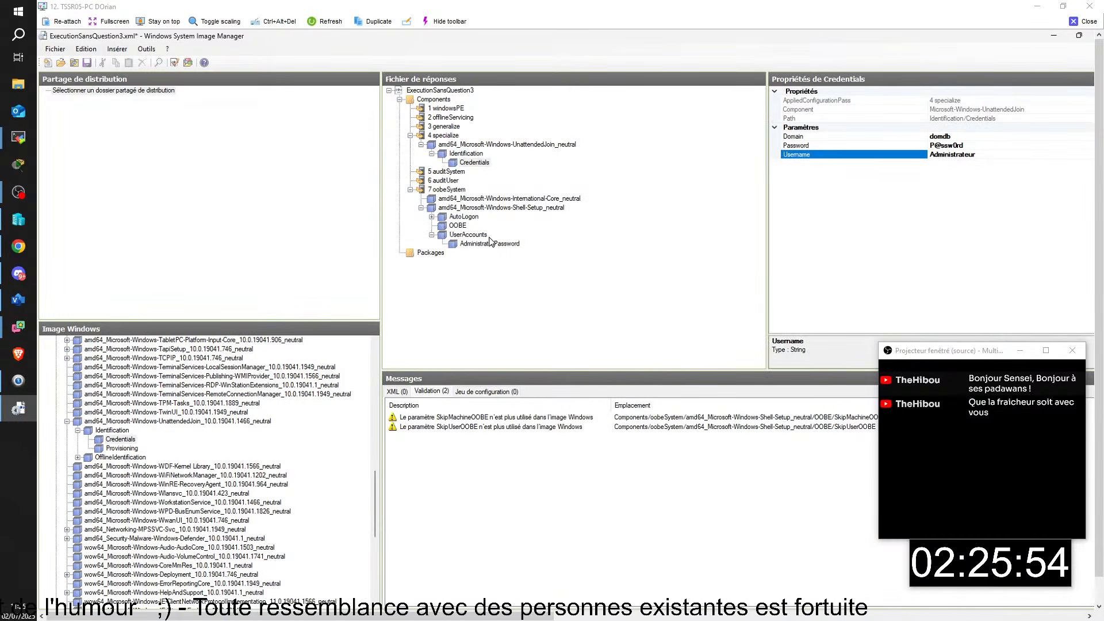
{"action": "left_click", "coordinate": [467, 155]}
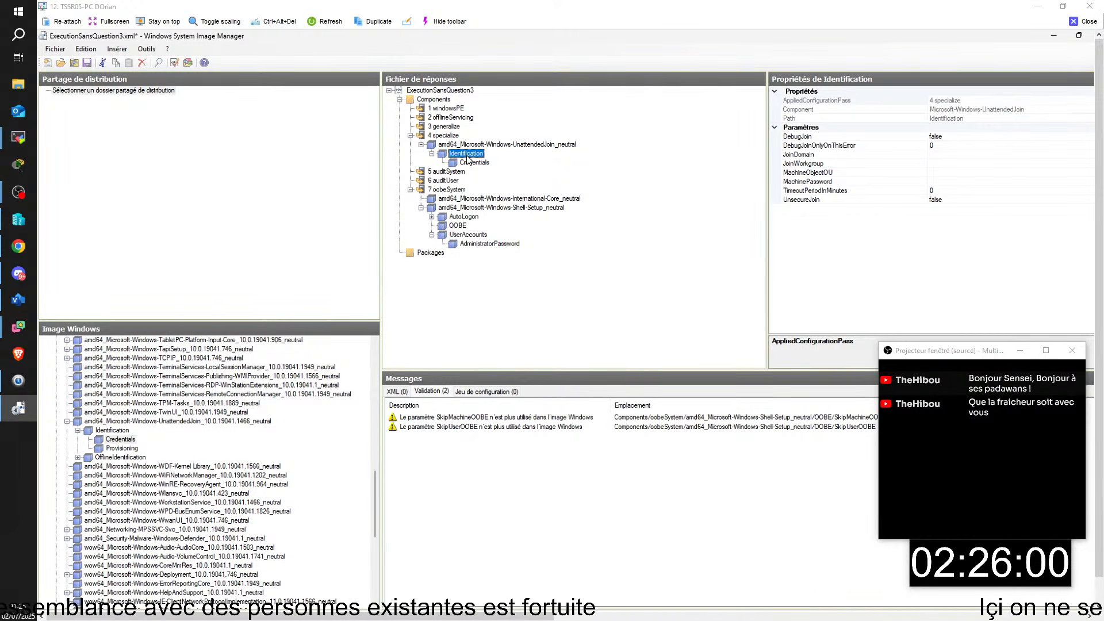
- Set Identification's JoinDomain to domdb.lan and snip a screenshot of those settings
{"action": "left_click", "coordinate": [948, 155]}
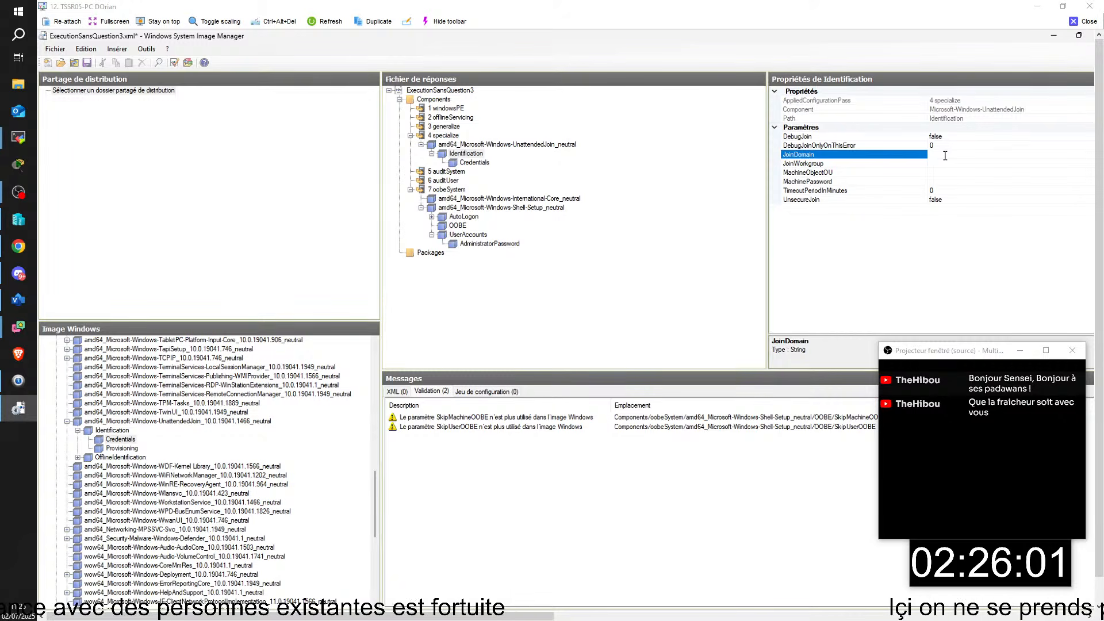
{"action": "type", "text": "domdb"}
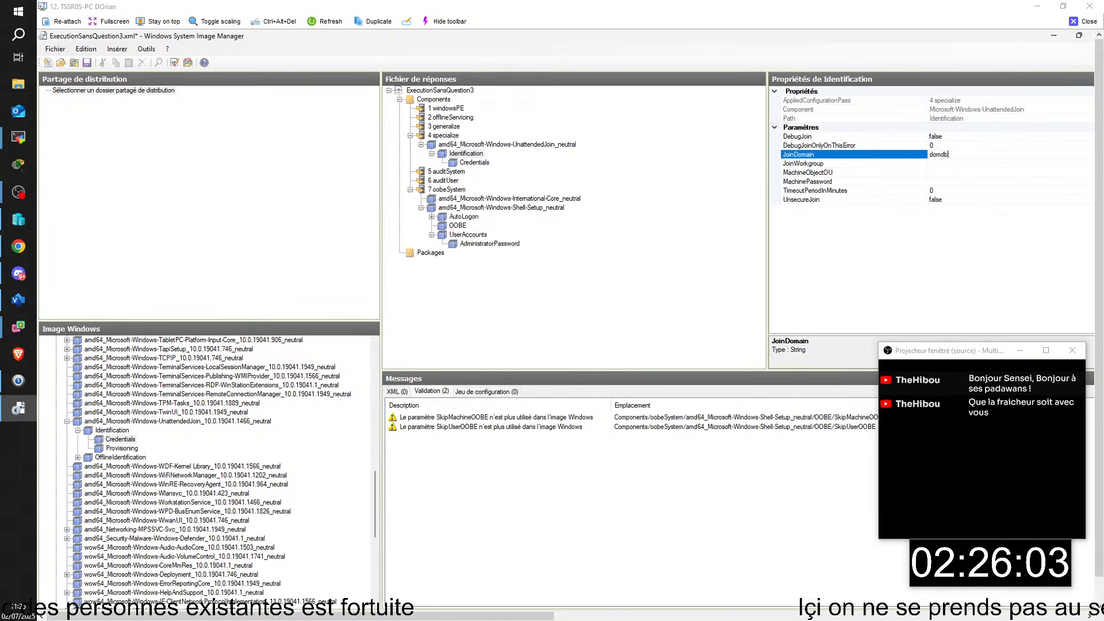
{"action": "type", "text": ".lan"}
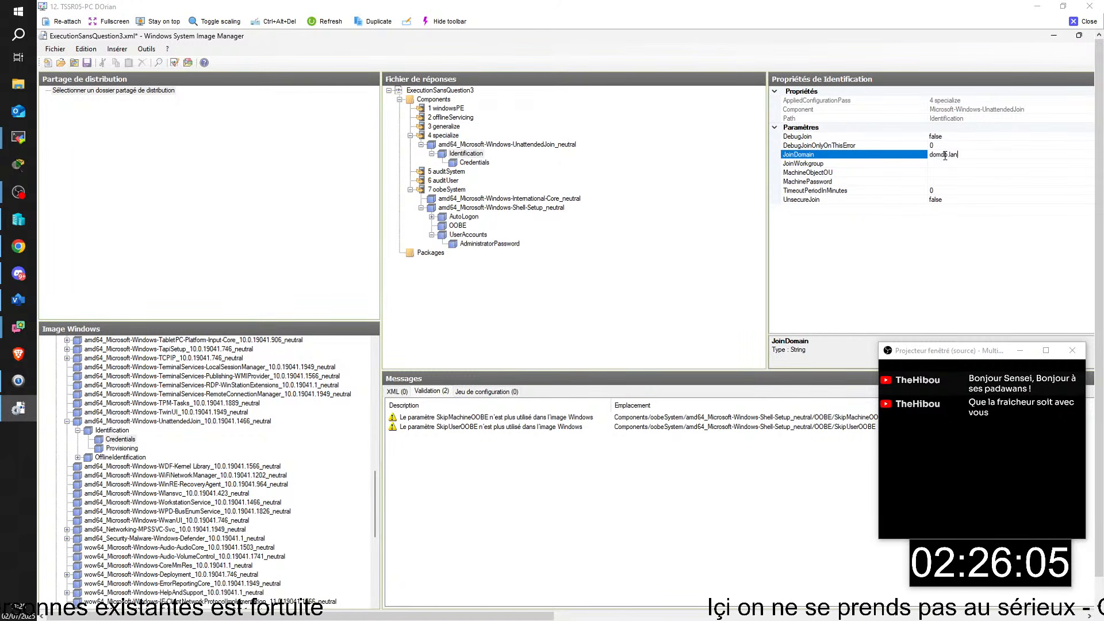
{"action": "key", "text": "Return"}
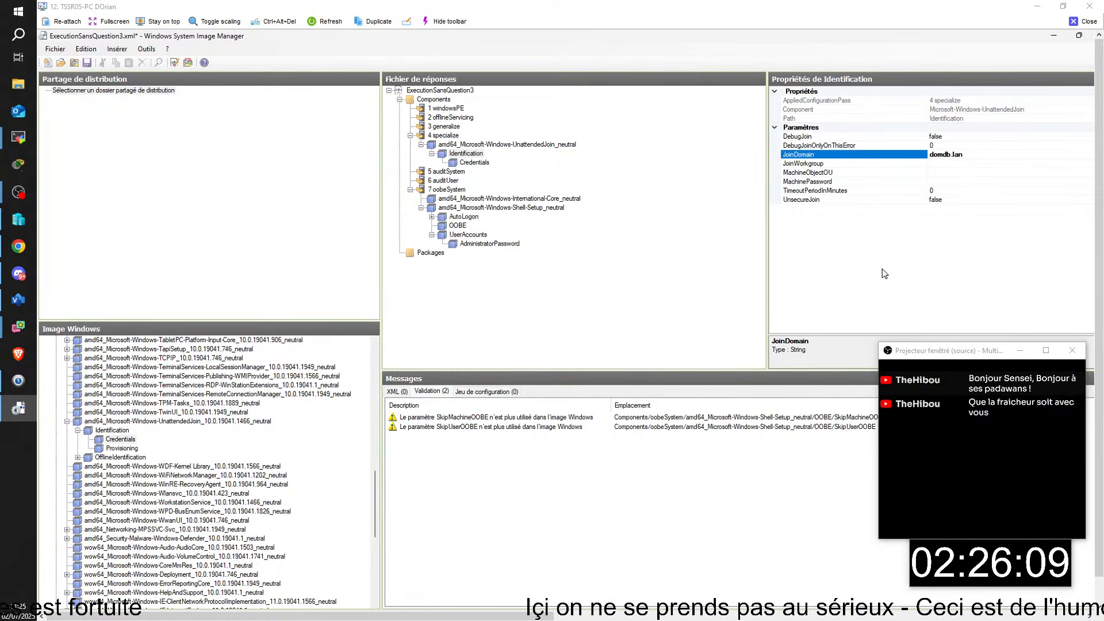
{"action": "left_click", "coordinate": [569, 328]}
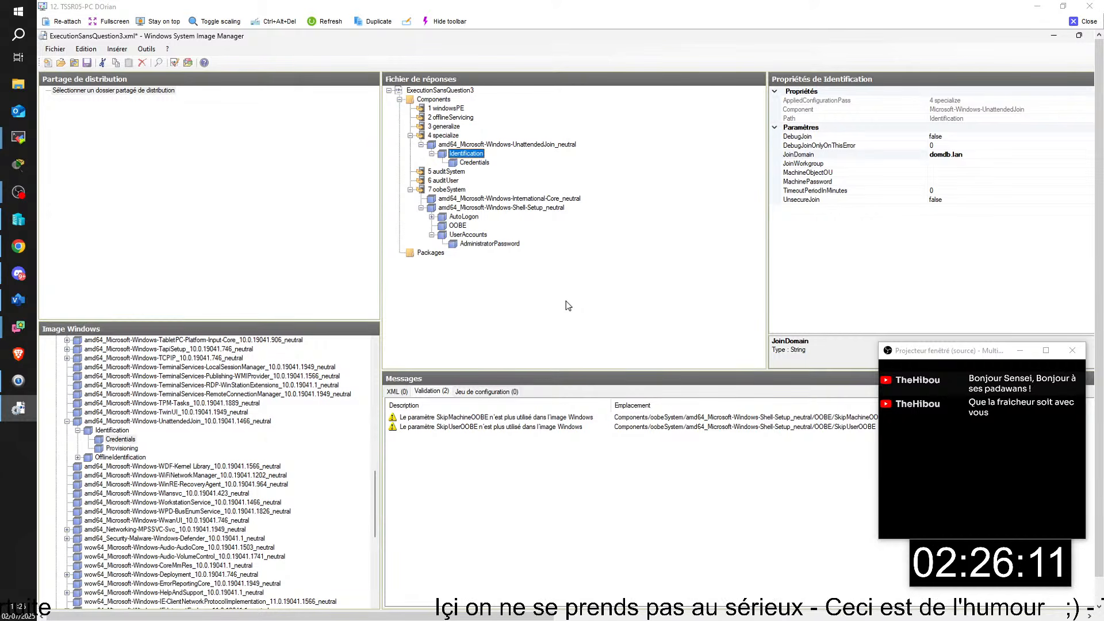
{"action": "key", "text": "super+shift+s"}
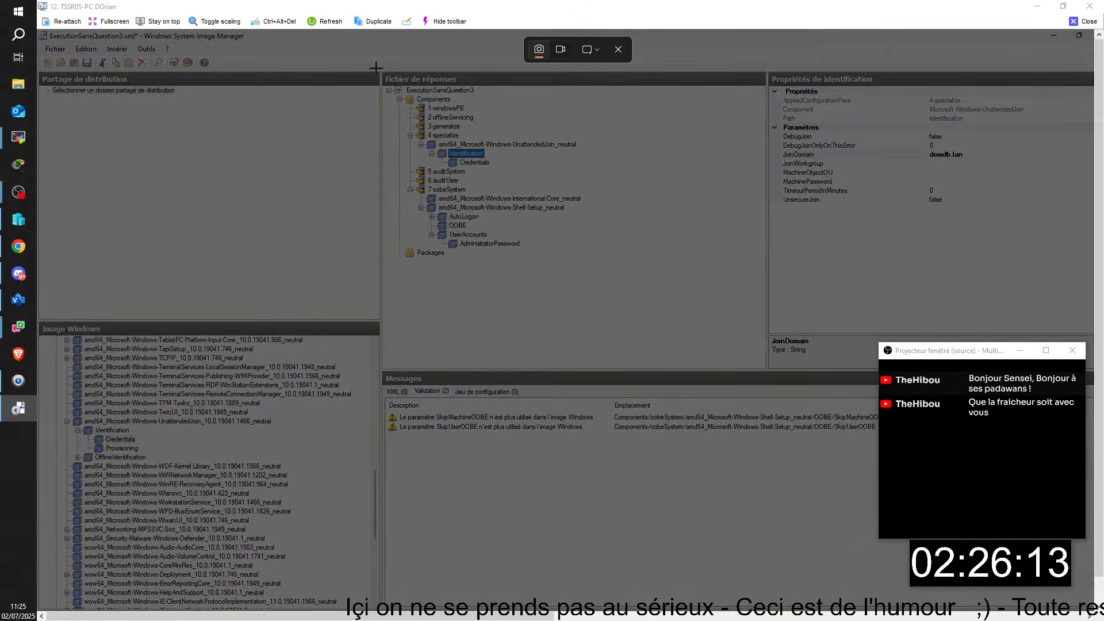
{"action": "left_click_drag", "start_coordinate": [376, 68], "coordinate": [1039, 297]}
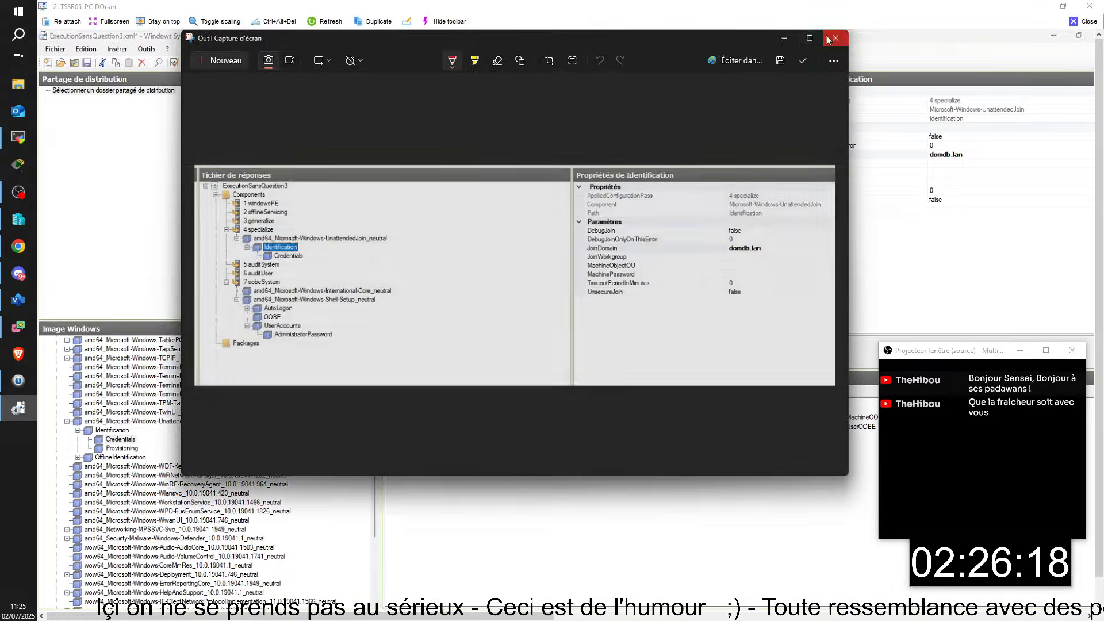
- Paste the JoinDomain screenshot onto page 28 of the WDS Doc, then switch to another remote session
{"action": "left_click", "coordinate": [515, 568]}
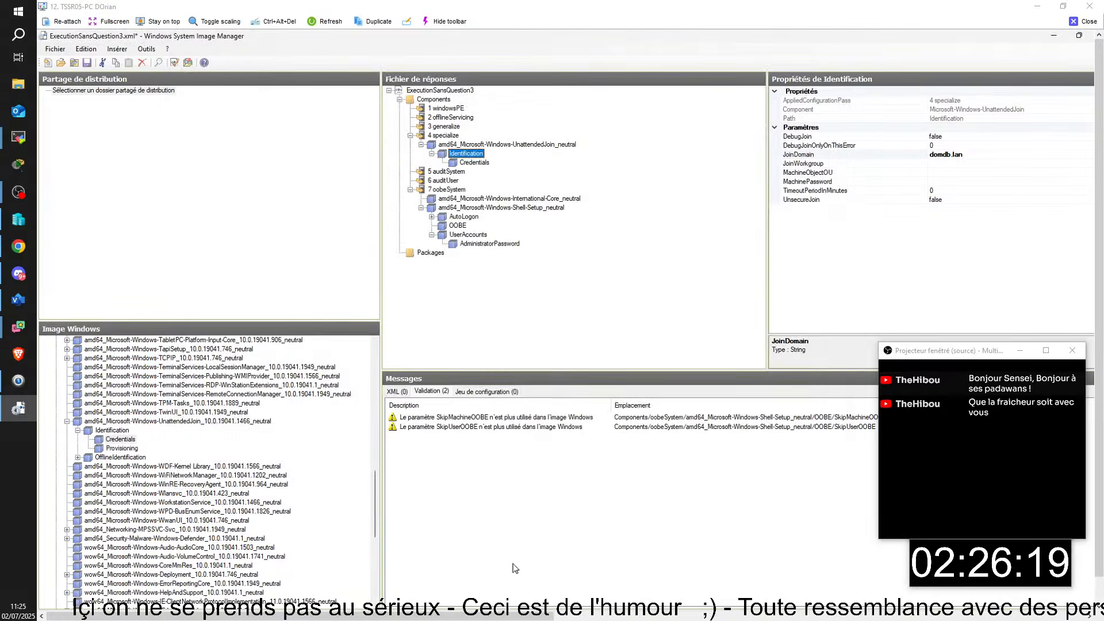
{"action": "mouse_move", "coordinate": [515, 568]}
{"action": "left_click", "coordinate": [402, 535]}
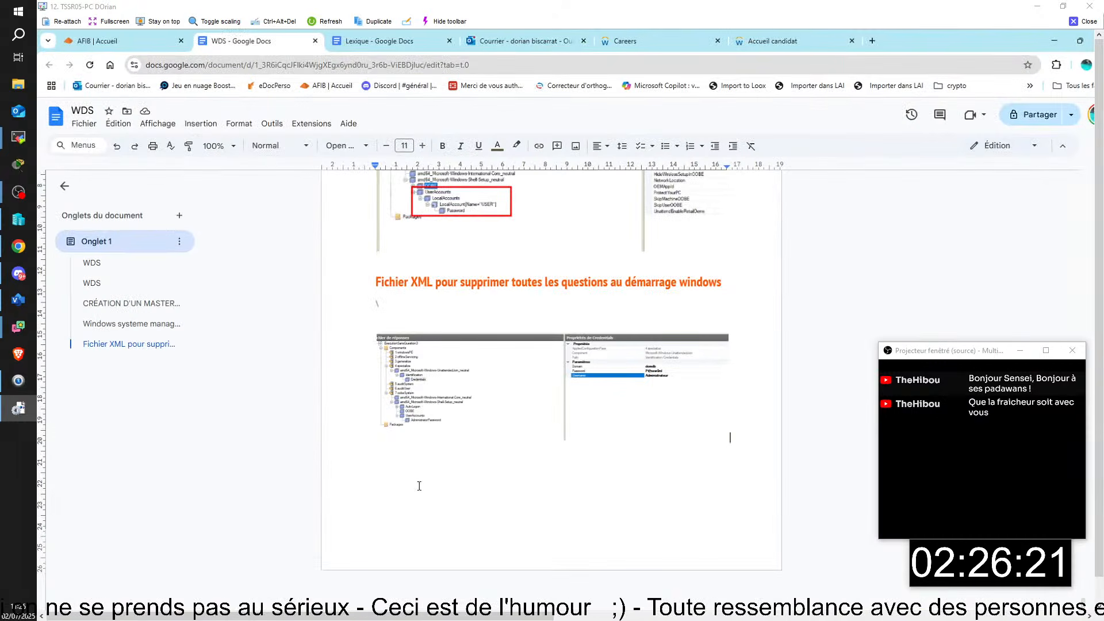
{"action": "key", "text": "ctrl+v"}
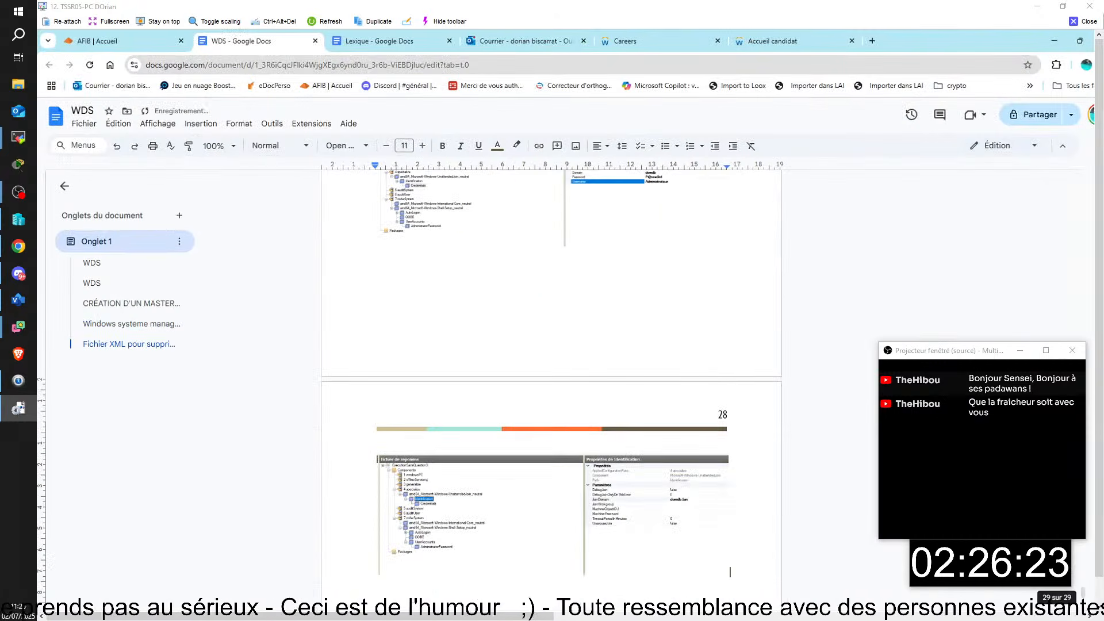
{"action": "left_click", "coordinate": [1054, 40]}
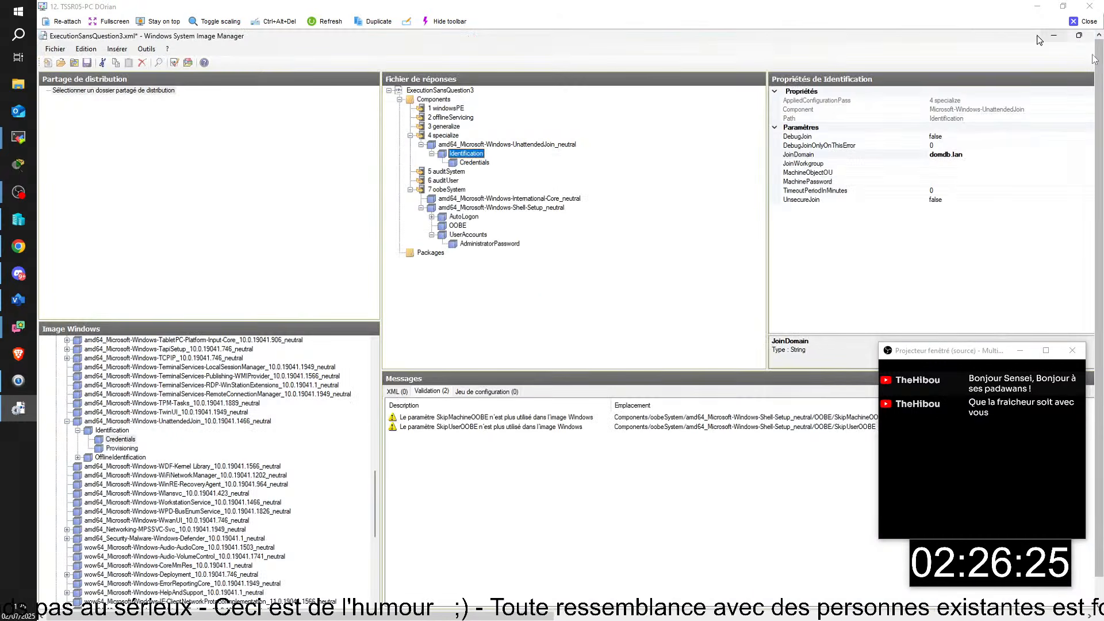
{"action": "left_click", "coordinate": [1088, 22]}
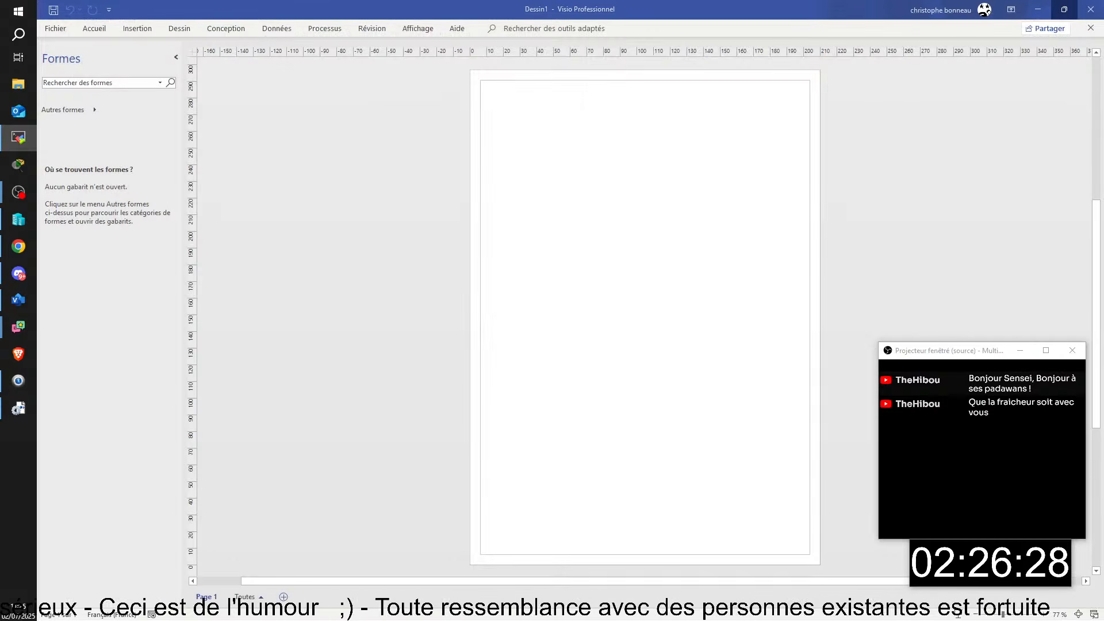
{"action": "left_click_drag", "start_coordinate": [1102, 229], "coordinate": [648, 77]}
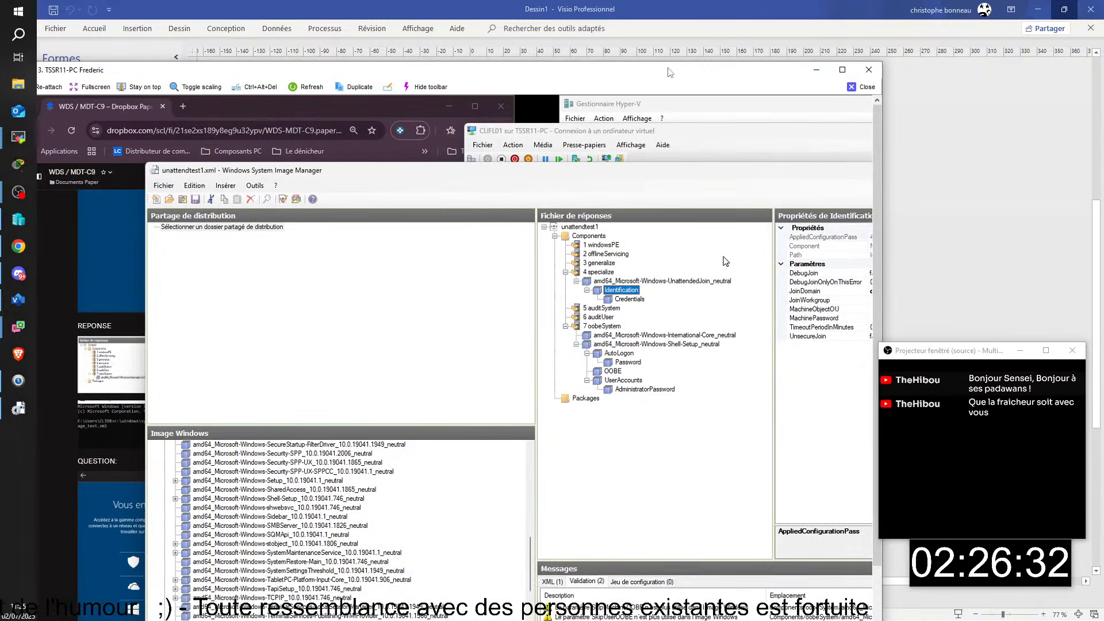
- Maximize the session and shorten unattendtest1.xml's Credentials Domain from domfl.lan to domfl
{"action": "left_click", "coordinate": [842, 70]}
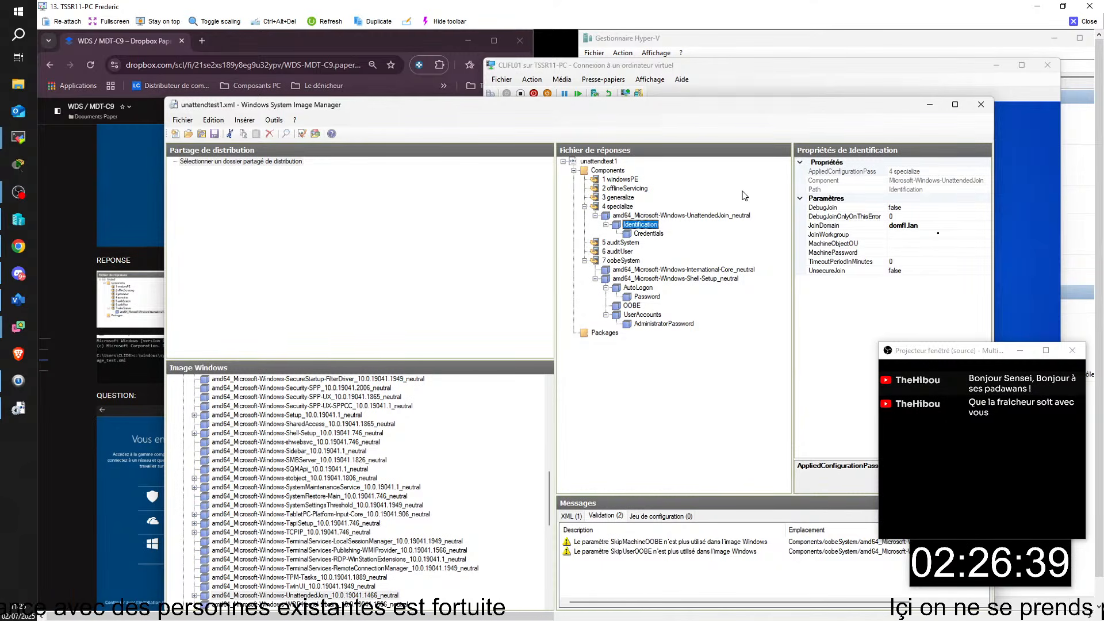
{"action": "left_click", "coordinate": [647, 234]}
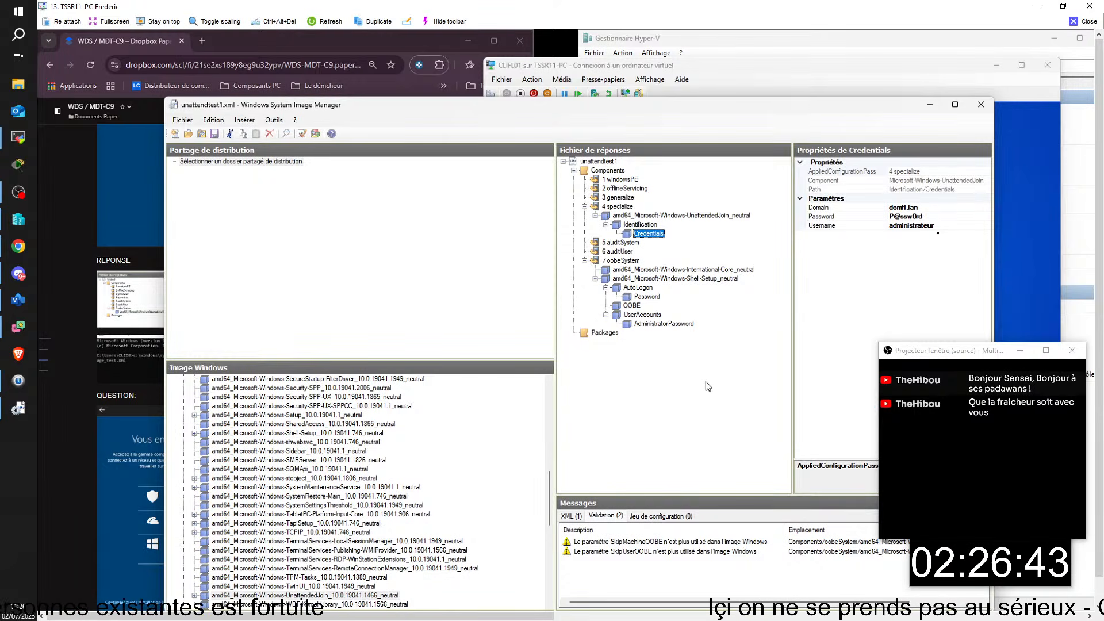
{"action": "left_click", "coordinate": [922, 208]}
{"action": "key", "text": "BackSpace"}
{"action": "key", "text": "BackSpace"}
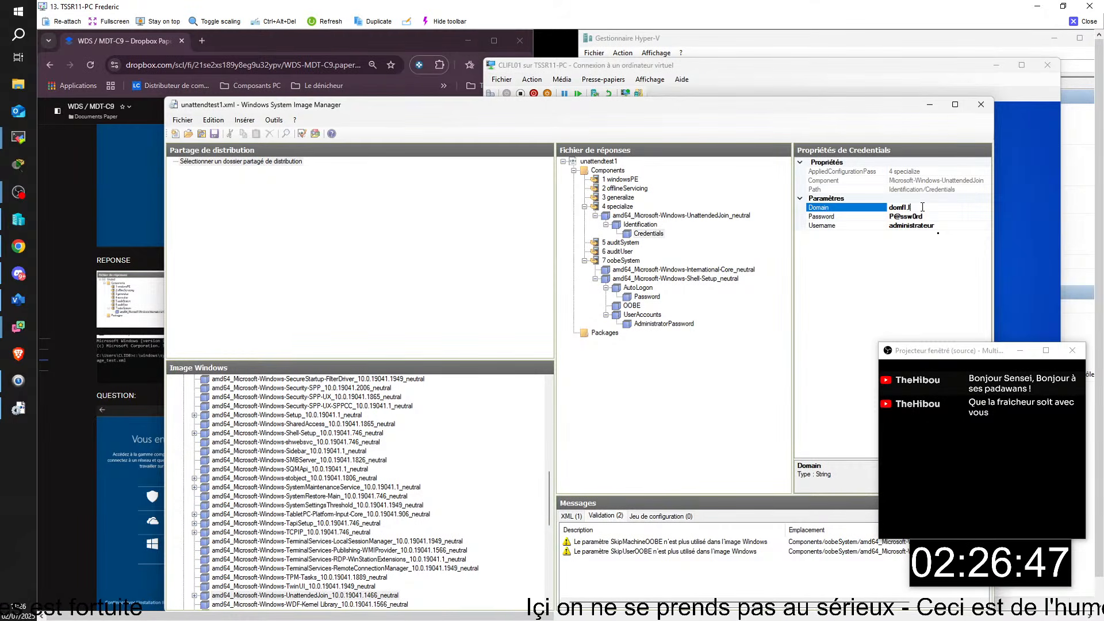
{"action": "key", "text": "BackSpace"}
{"action": "key", "text": "BackSpace"}
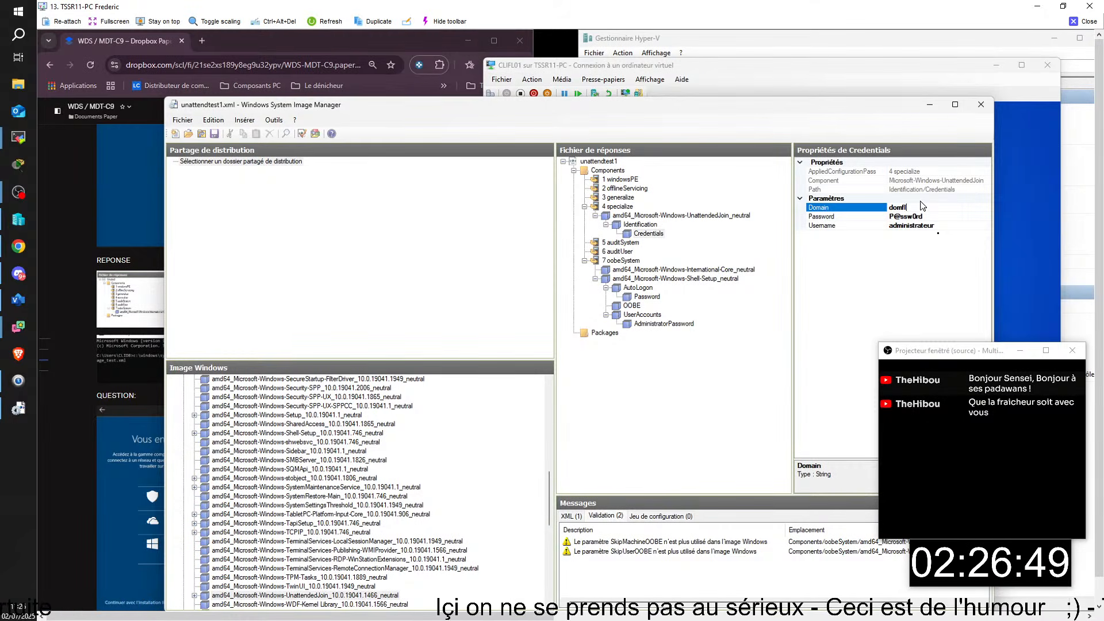
{"action": "key", "text": "Tab"}
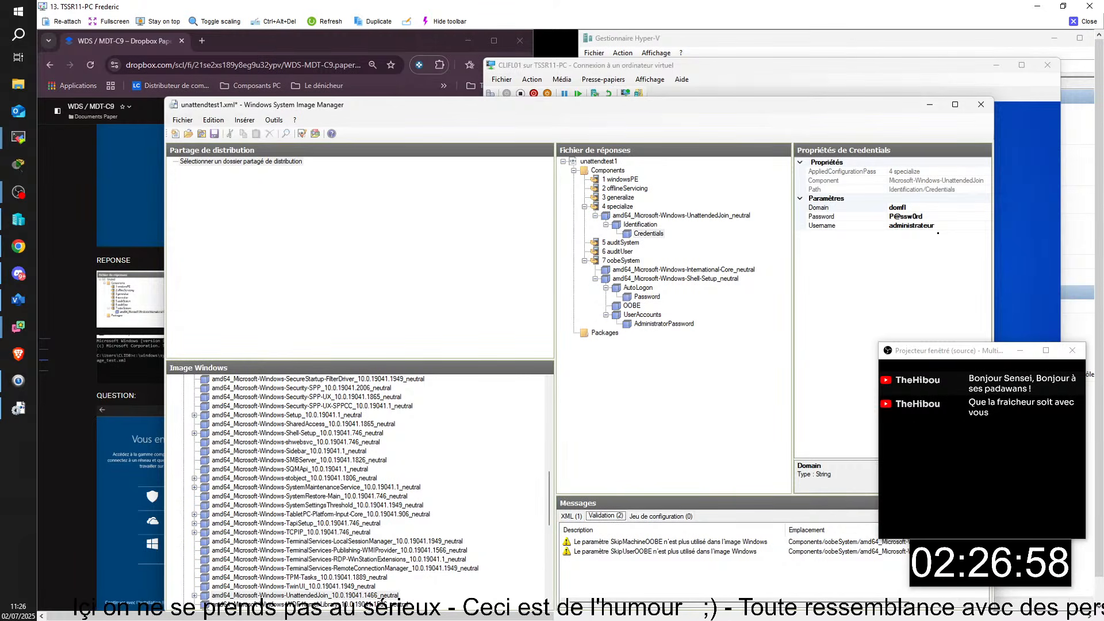
- Save As over unattendtest1.xml in the WDS folder, confirm the overwrite, and close the remote session
{"action": "left_click", "coordinate": [183, 120]}
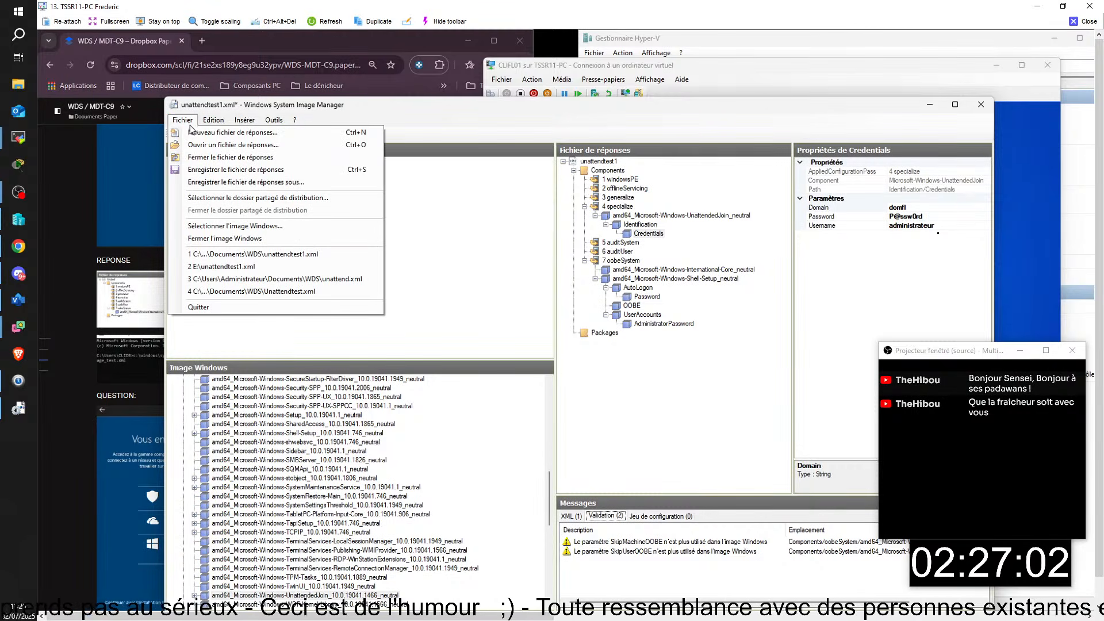
{"action": "left_click", "coordinate": [216, 183]}
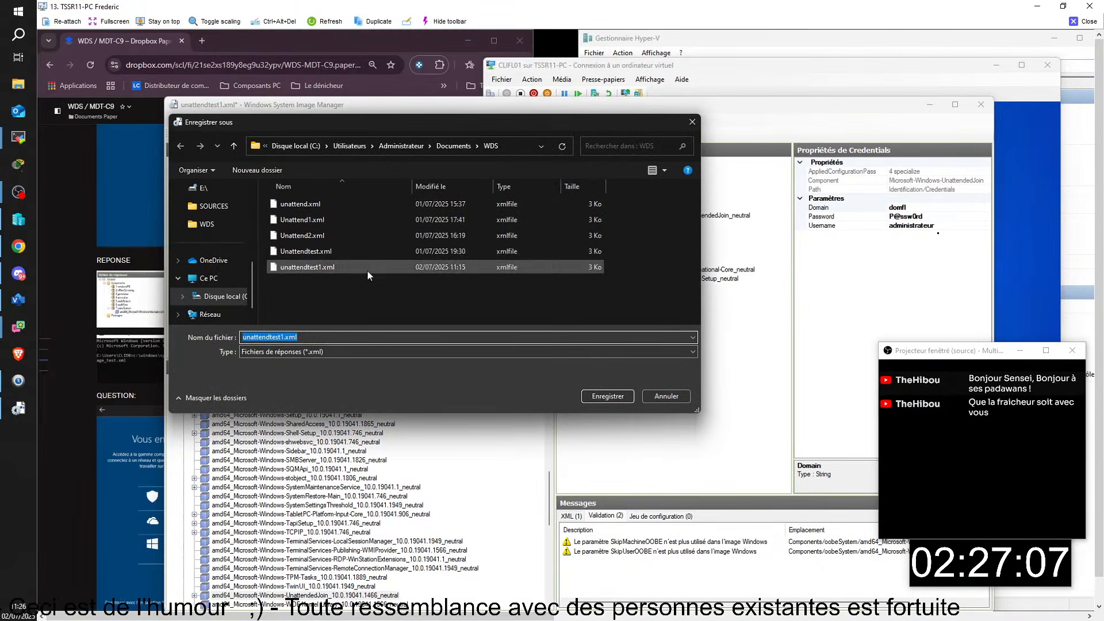
{"action": "left_click", "coordinate": [607, 396]}
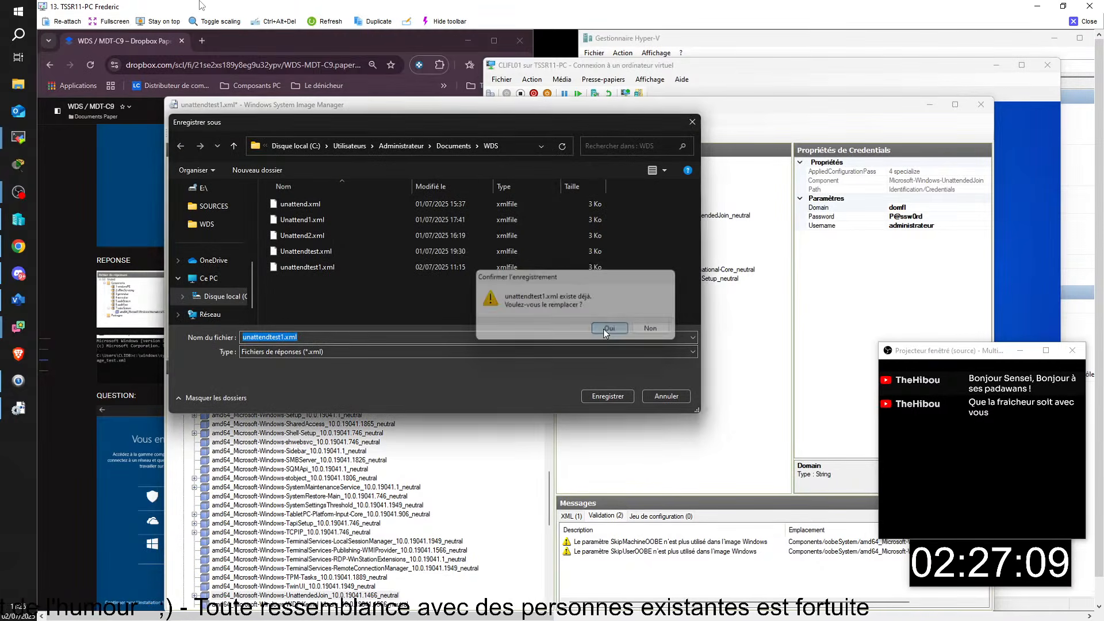
{"action": "left_click", "coordinate": [605, 326]}
{"action": "left_click_drag", "start_coordinate": [847, 105], "coordinate": [727, 149]}
{"action": "left_click", "coordinate": [1079, 25]}
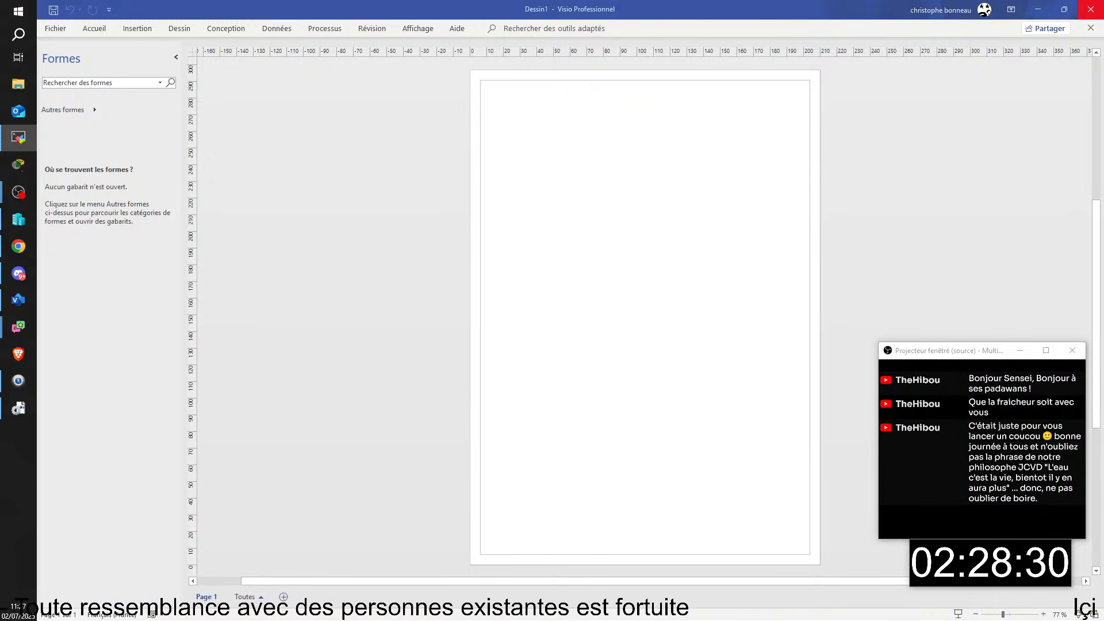
- Maximize the CLIHC02 remote session and check which user account is signed in
{"action": "left_click_drag", "start_coordinate": [1103, 322], "coordinate": [69, 52]}
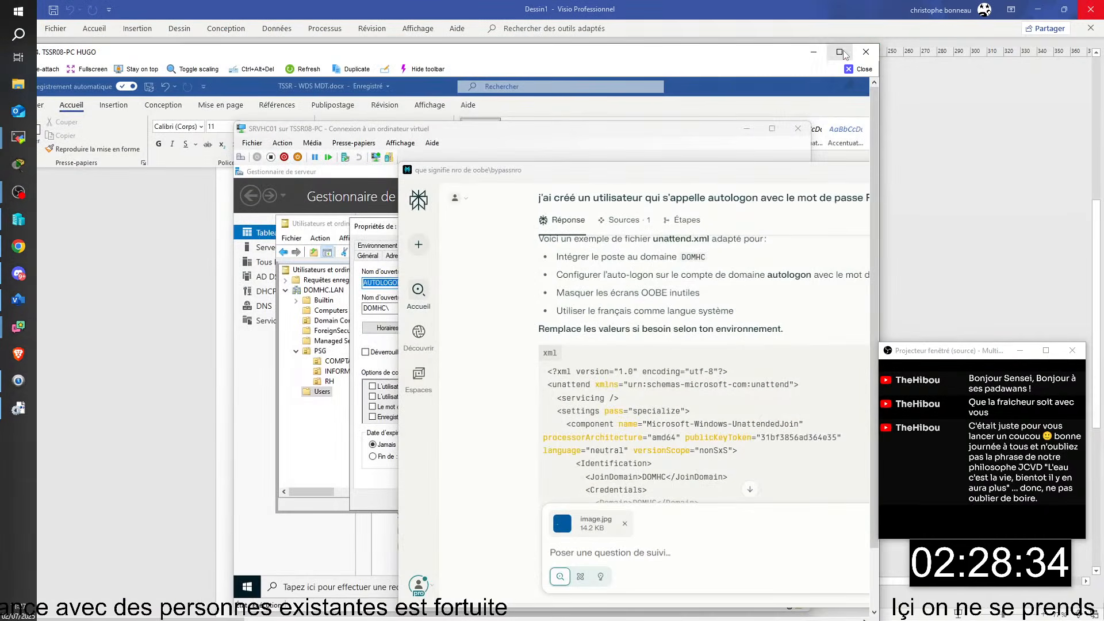
{"action": "left_click", "coordinate": [839, 52]}
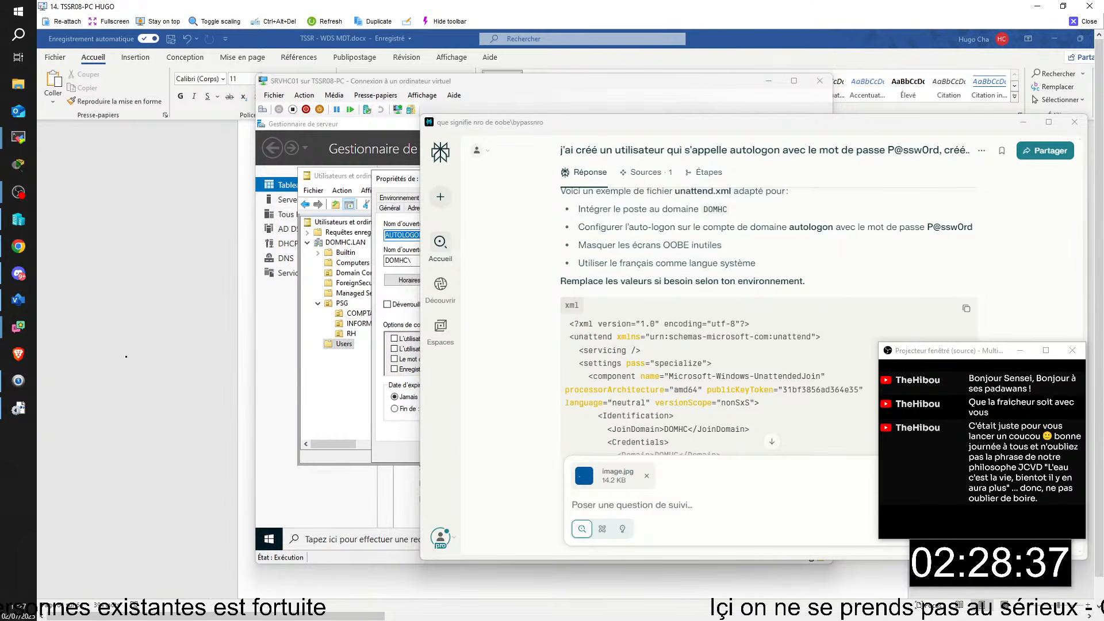
{"action": "left_click_drag", "start_coordinate": [196, 619], "coordinate": [530, 608]}
{"action": "left_click", "coordinate": [108, 519]}
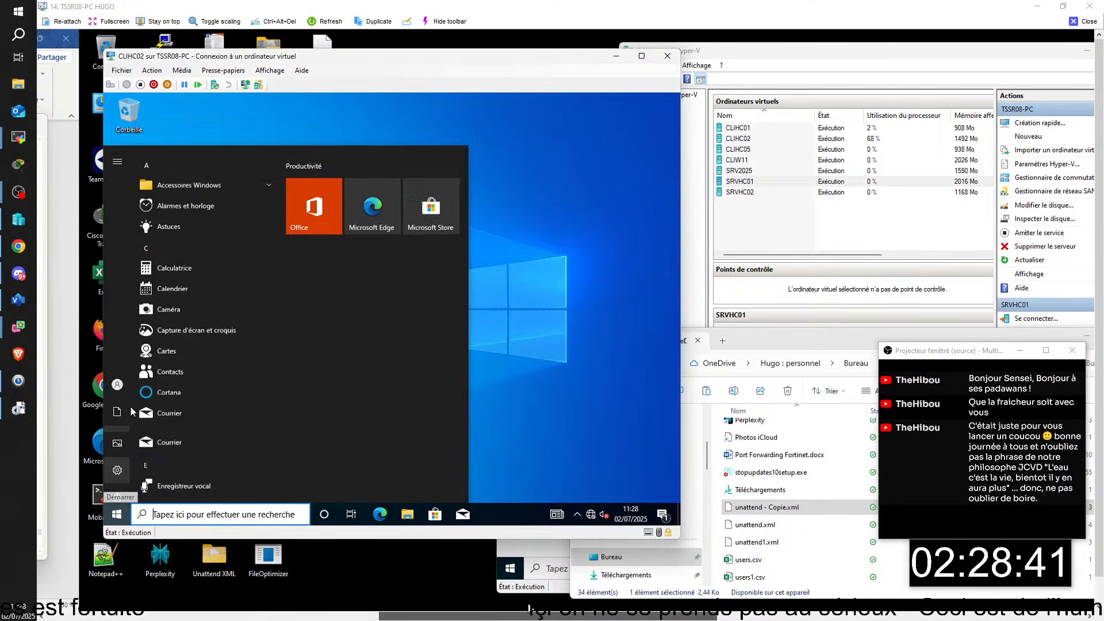
{"action": "left_click", "coordinate": [150, 382]}
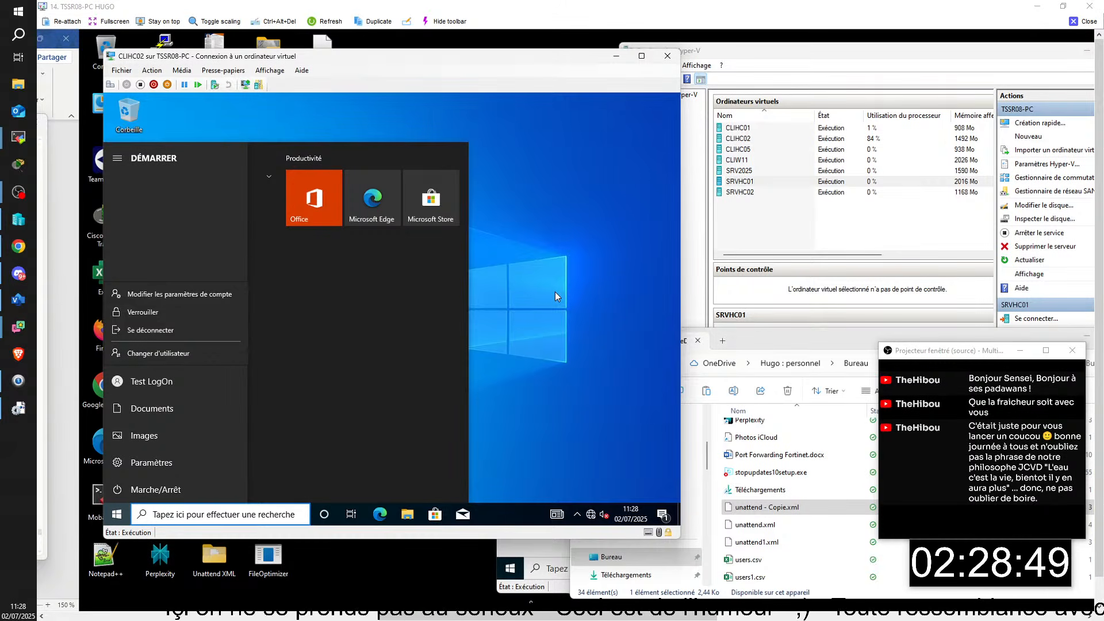
{"action": "key", "text": "Escape"}
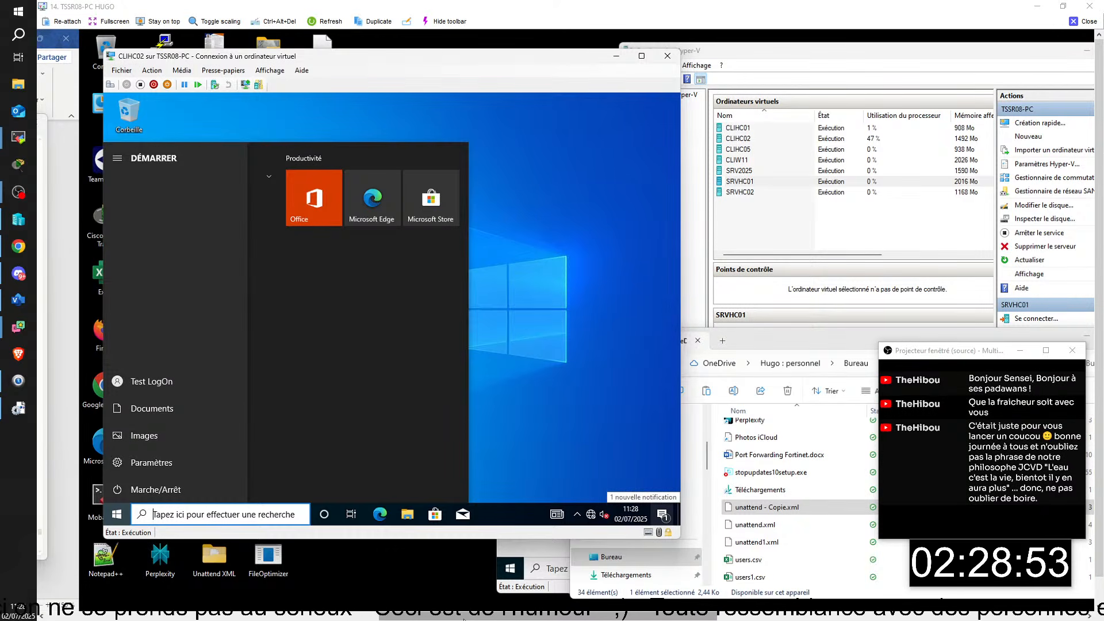
- Return to the virtual desktop with the unattend - Copie.xml answer file
{"action": "key", "text": "ctrl+super+Left"}
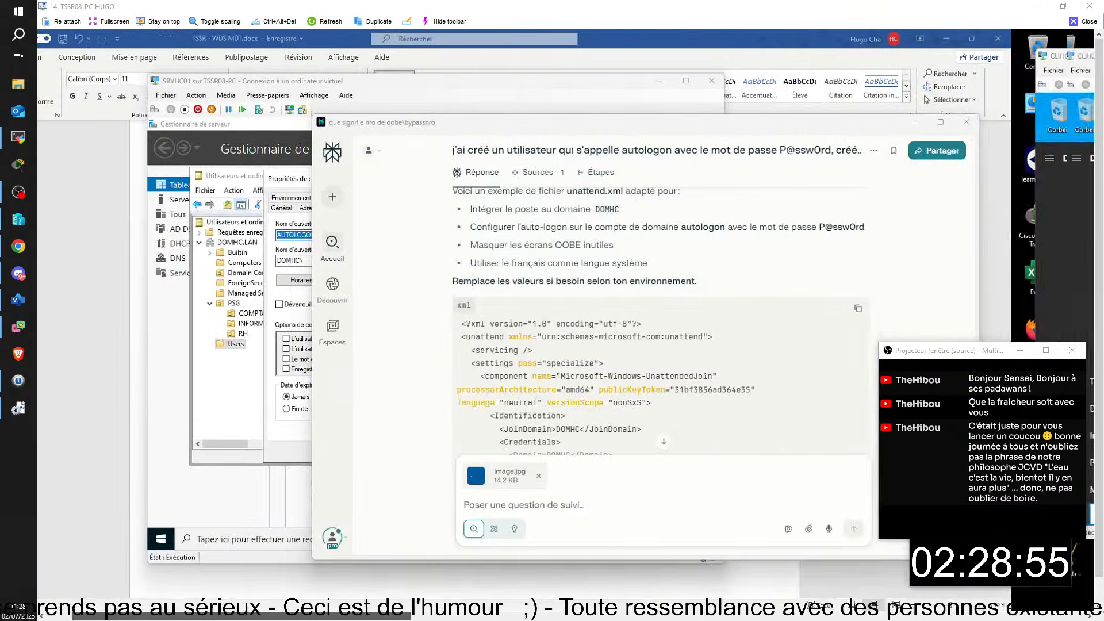
{"action": "key", "text": "ctrl+super+Right"}
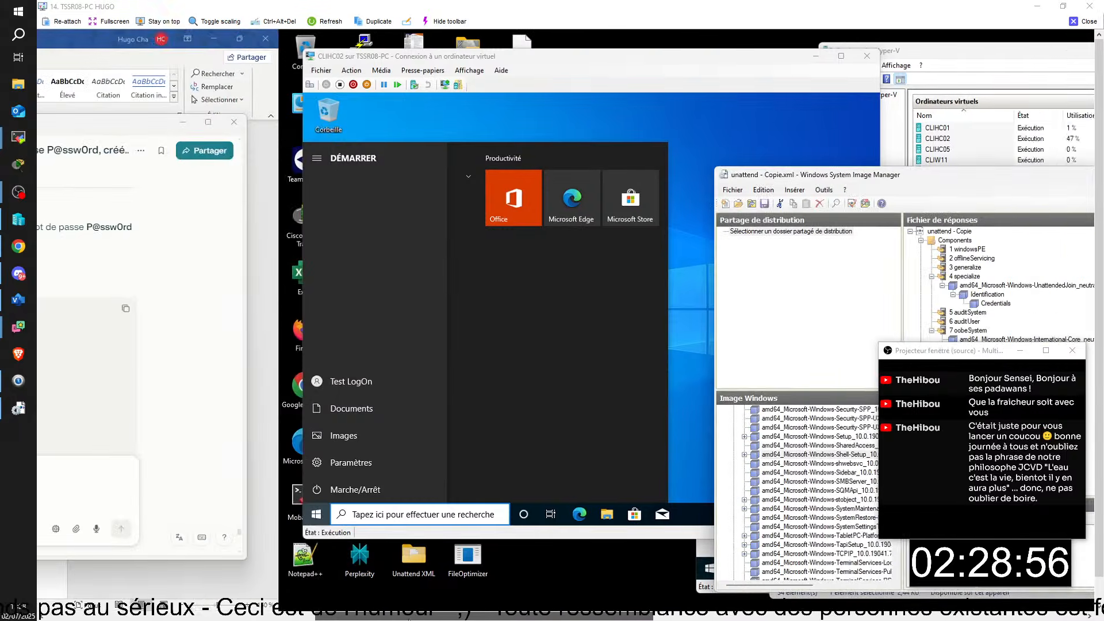
{"action": "left_click_drag", "start_coordinate": [408, 619], "coordinate": [549, 615]}
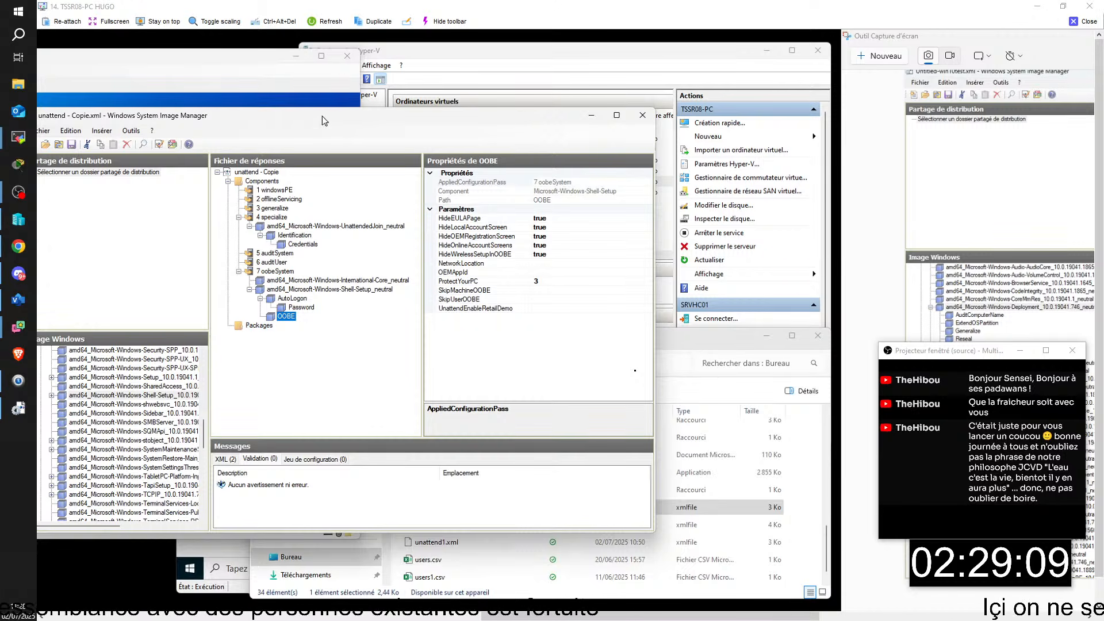
- Show the AutoLogon properties: Domain DOMHC, Enabled true, LogonCount 1, Username autologon
{"action": "left_click_drag", "start_coordinate": [307, 119], "coordinate": [313, 110]}
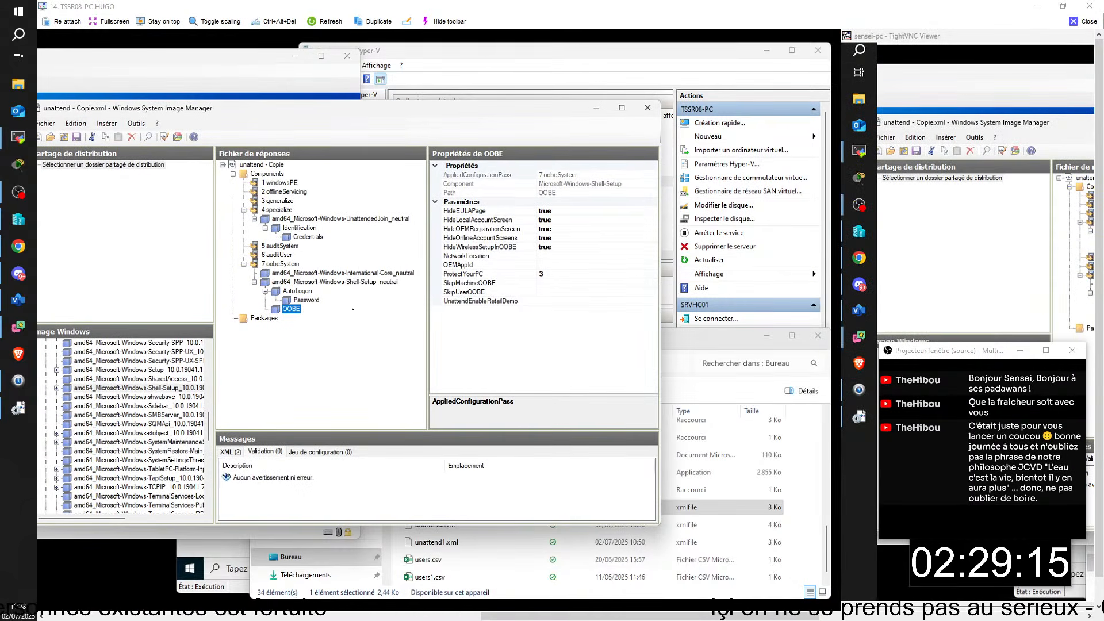
{"action": "left_click", "coordinate": [302, 299]}
{"action": "left_click", "coordinate": [296, 291]}
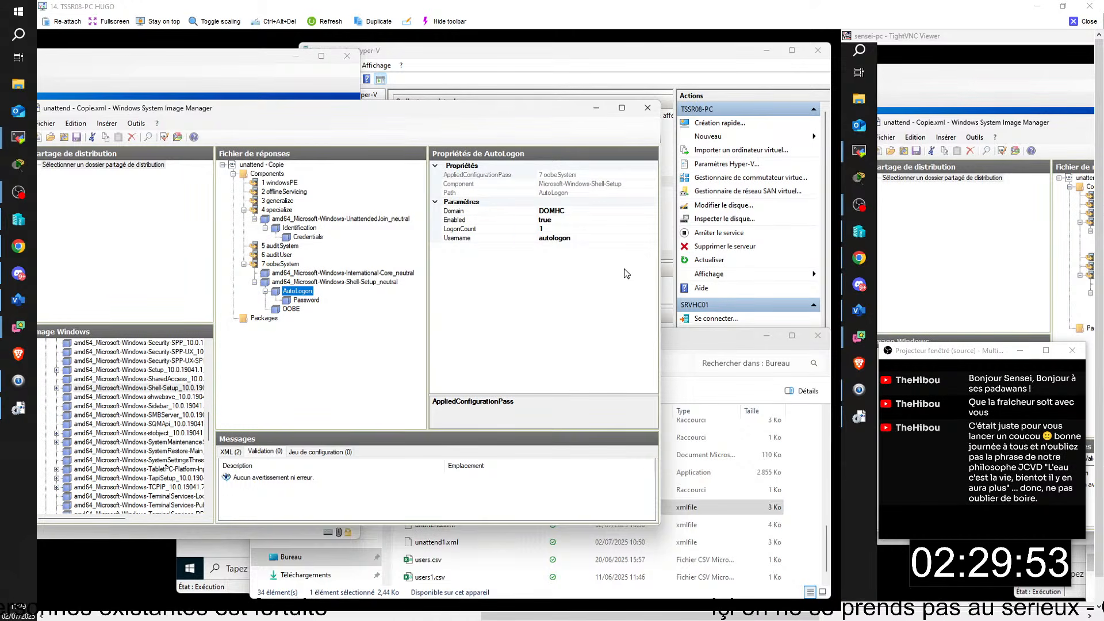
- Change the AutoLogon Username from autologon to DOMHC\ADMINISTRATEUR
{"action": "left_click", "coordinate": [575, 204]}
{"action": "left_click", "coordinate": [575, 212]}
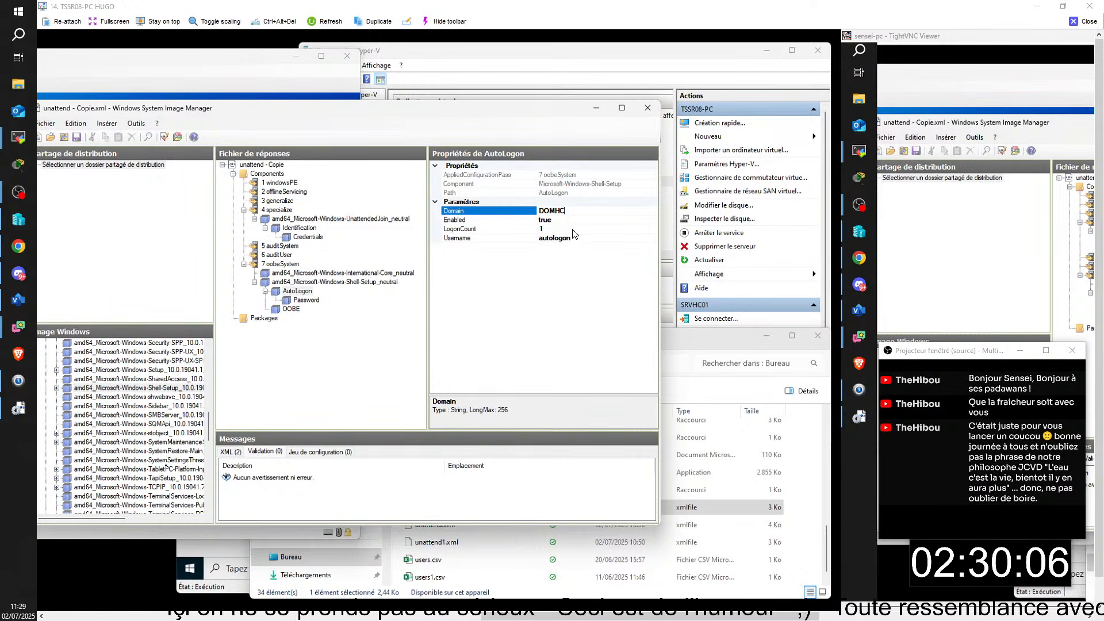
{"action": "left_click", "coordinate": [577, 239]}
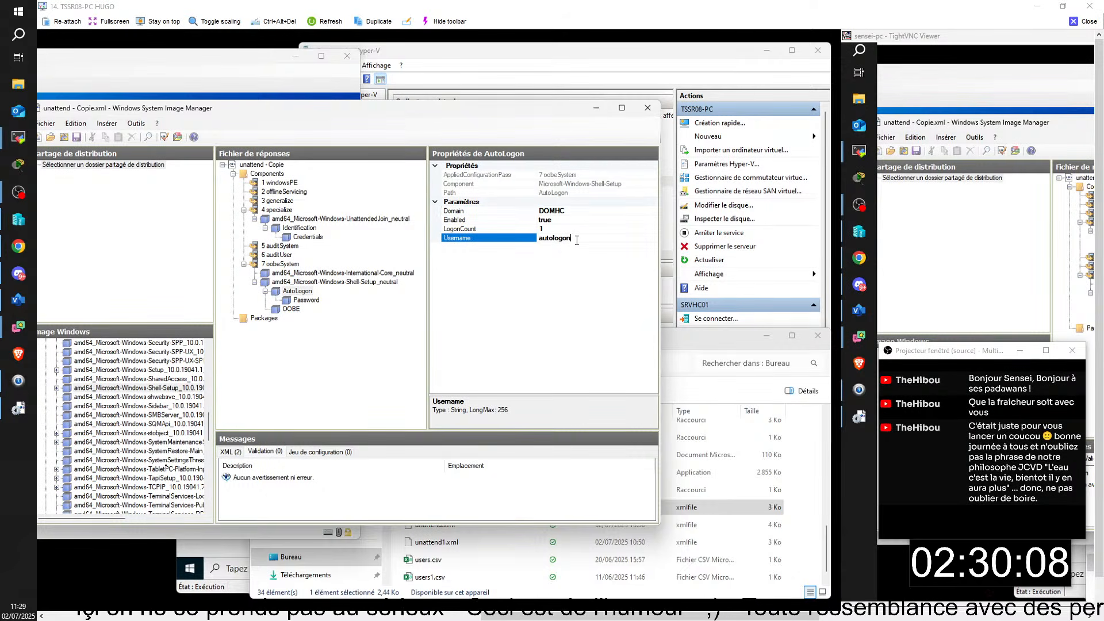
{"action": "key", "text": "Home"}
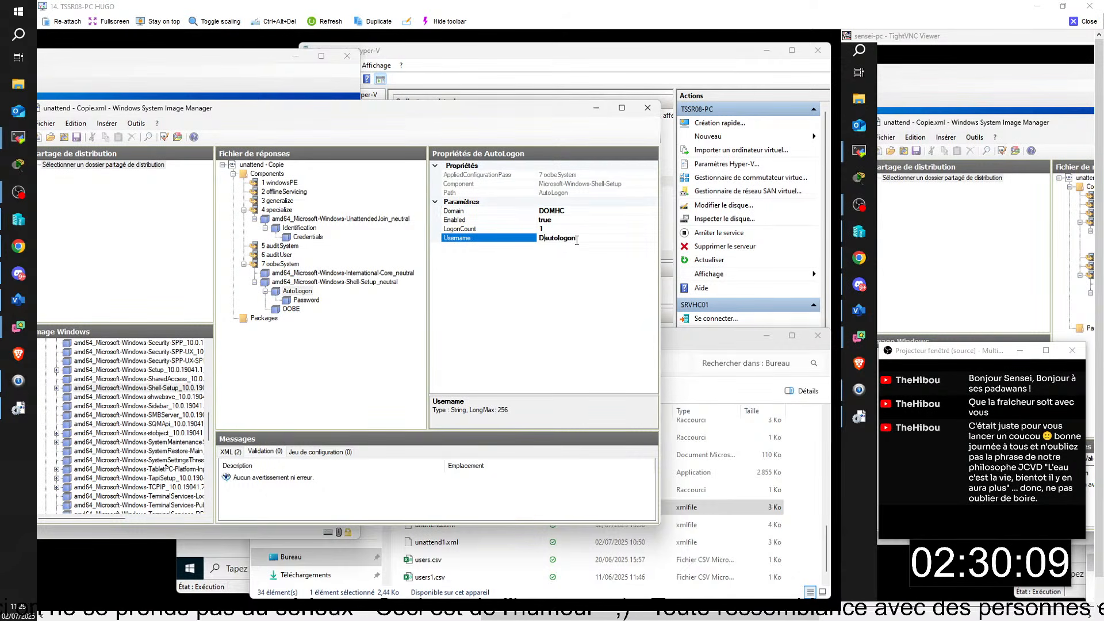
{"action": "type", "text": "DO"}
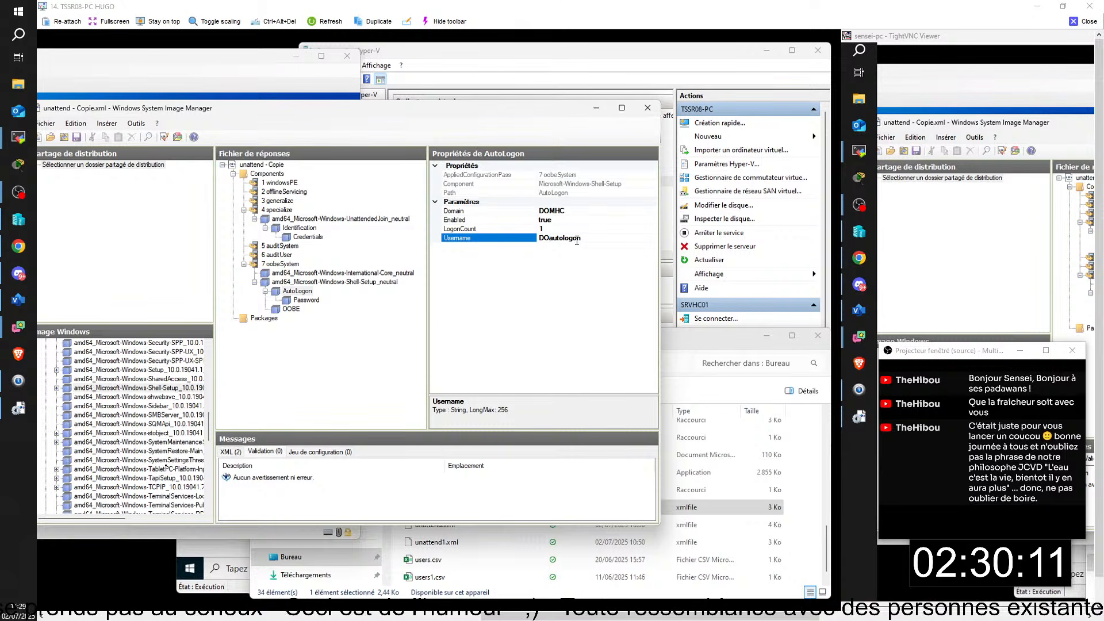
{"action": "type", "text": "MHC\\"}
{"action": "key", "text": "Delete"}
{"action": "key", "text": "Delete"}
{"action": "key", "text": "Delete"}
{"action": "key", "text": "Delete"}
{"action": "key", "text": "Delete"}
{"action": "key", "text": "Delete"}
{"action": "key", "text": "Delete"}
{"action": "key", "text": "Delete"}
{"action": "key", "text": "Delete"}
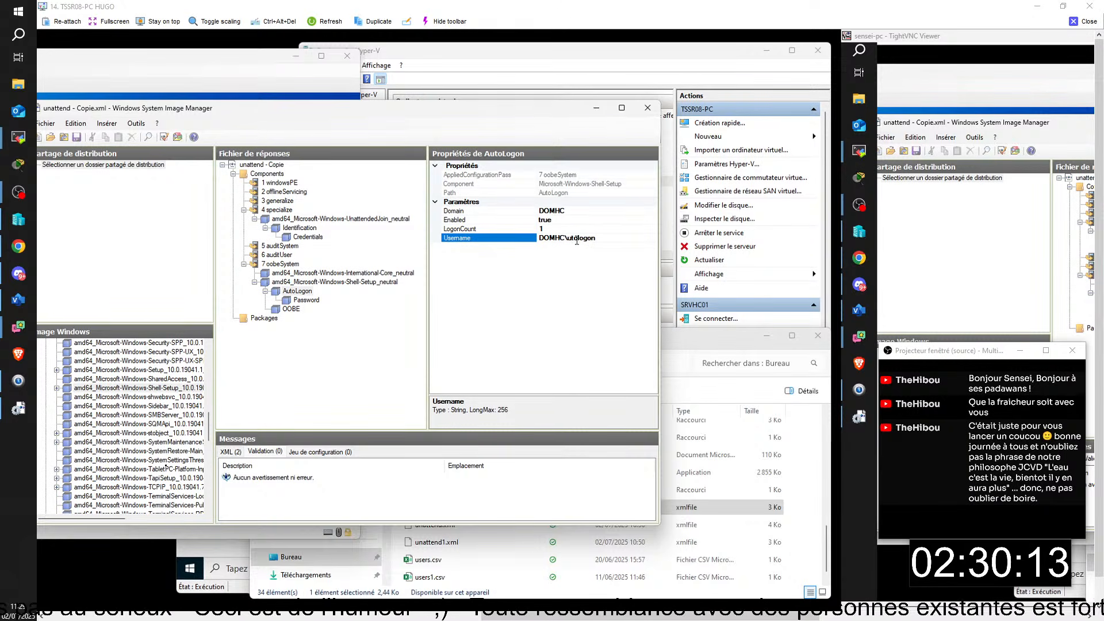
{"action": "type", "text": "ADMINISRA"}
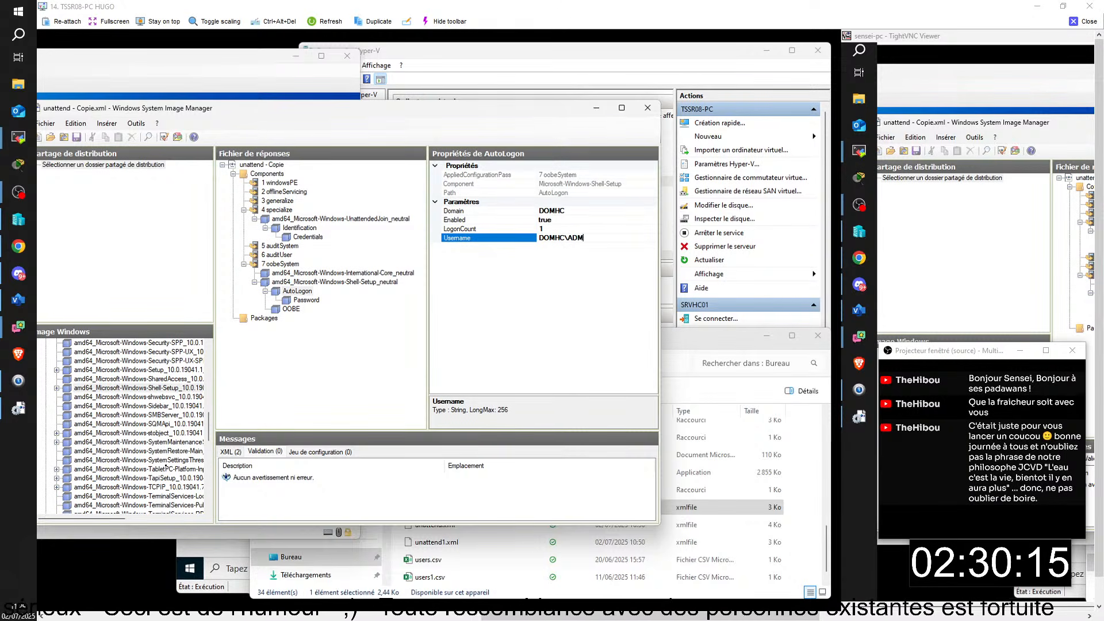
{"action": "key", "text": "BackSpace"}
{"action": "key", "text": "BackSpace"}
{"action": "type", "text": "TRATEUR"}
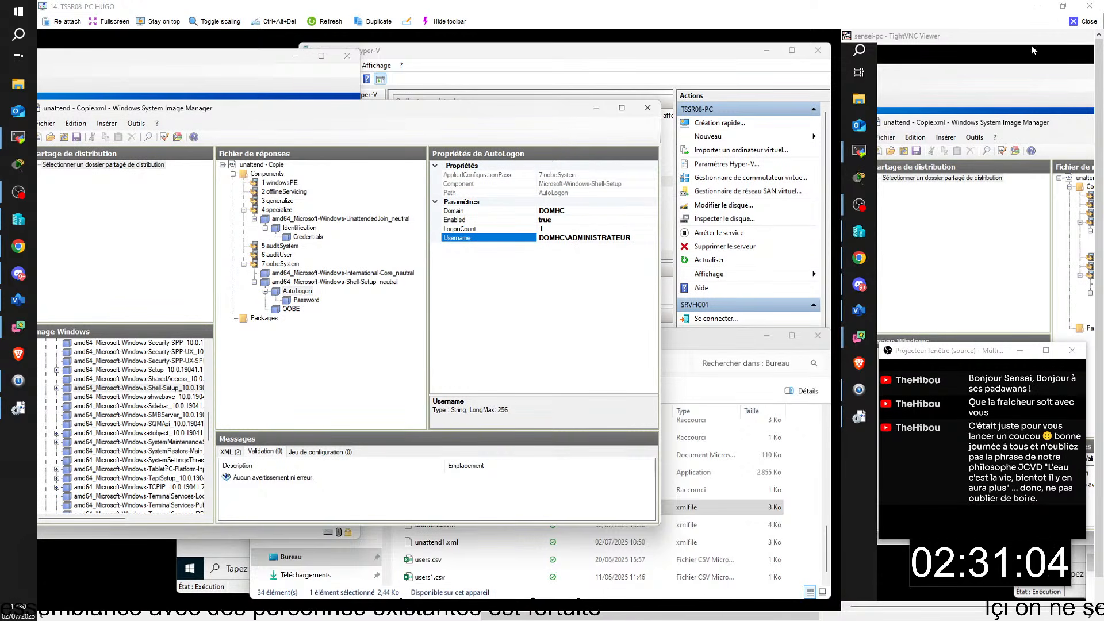
- Save the unattend - Copie.xml answer file
{"action": "left_click", "coordinate": [42, 124]}
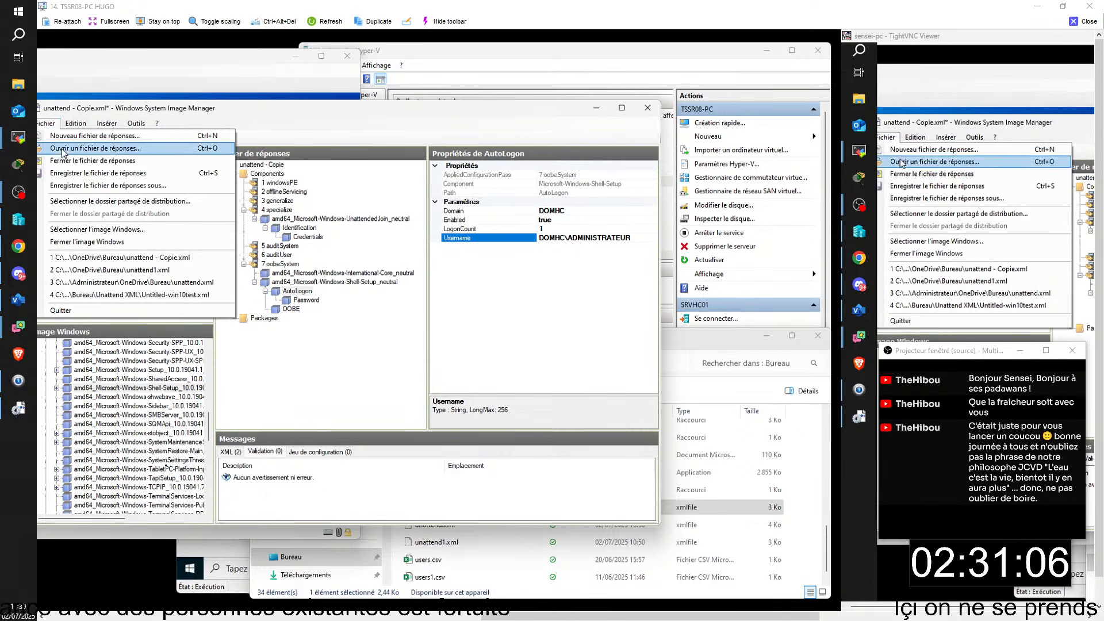
{"action": "left_click", "coordinate": [95, 174]}
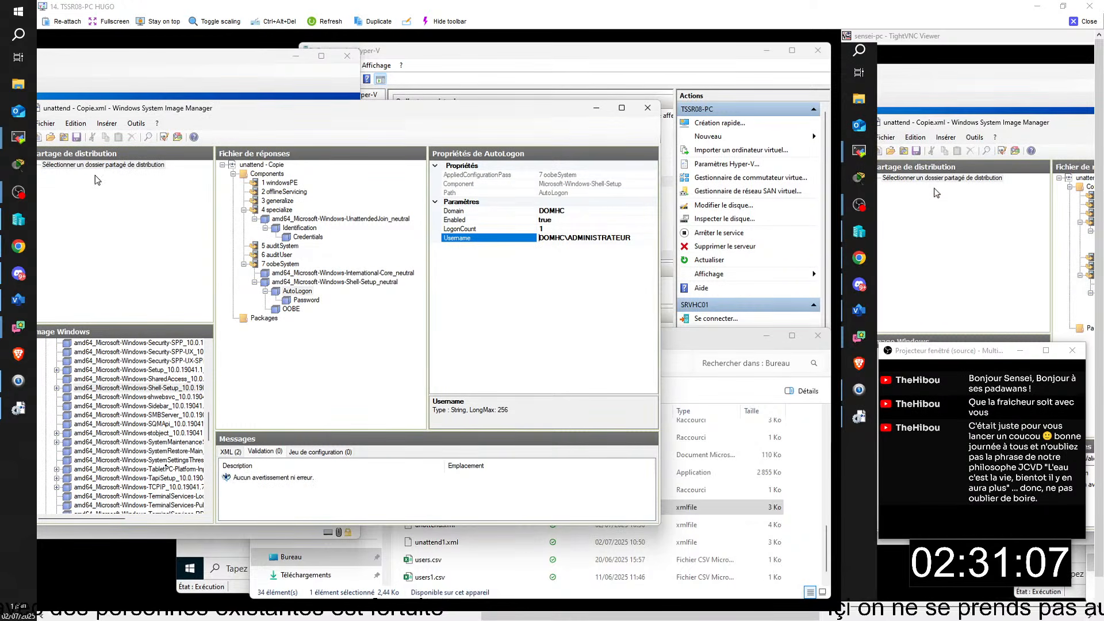
{"action": "left_click", "coordinate": [83, 69]}
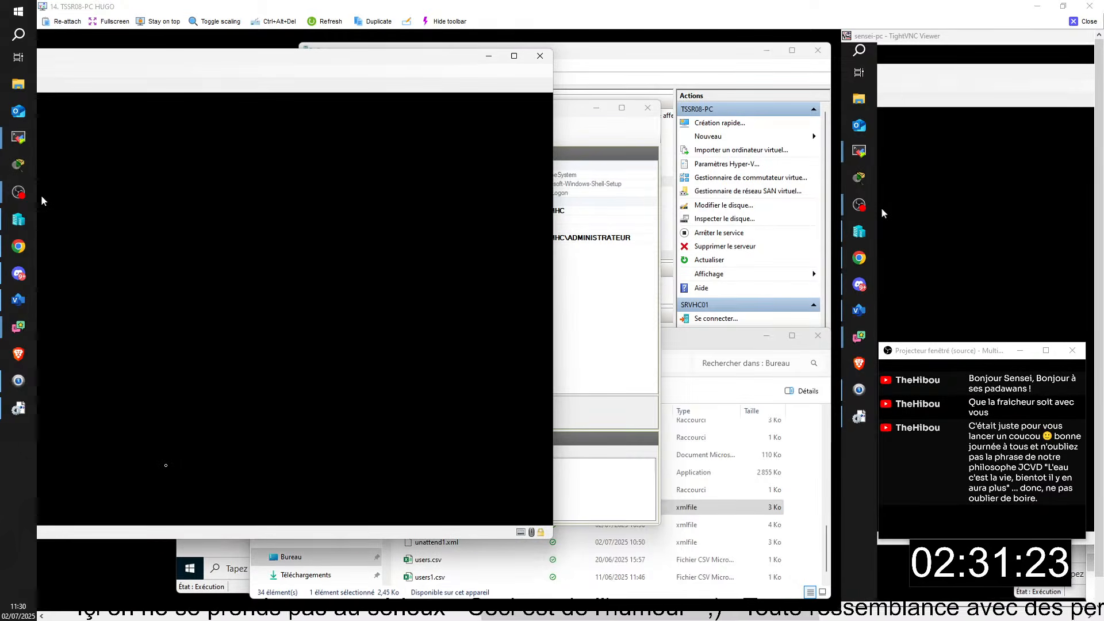
- Attempt a Test LogOn sign-in, dismiss the Remote Desktop refusal, and close the remote session
{"action": "type", "text": "●●●●●●●●"}
{"action": "key", "text": "Return"}
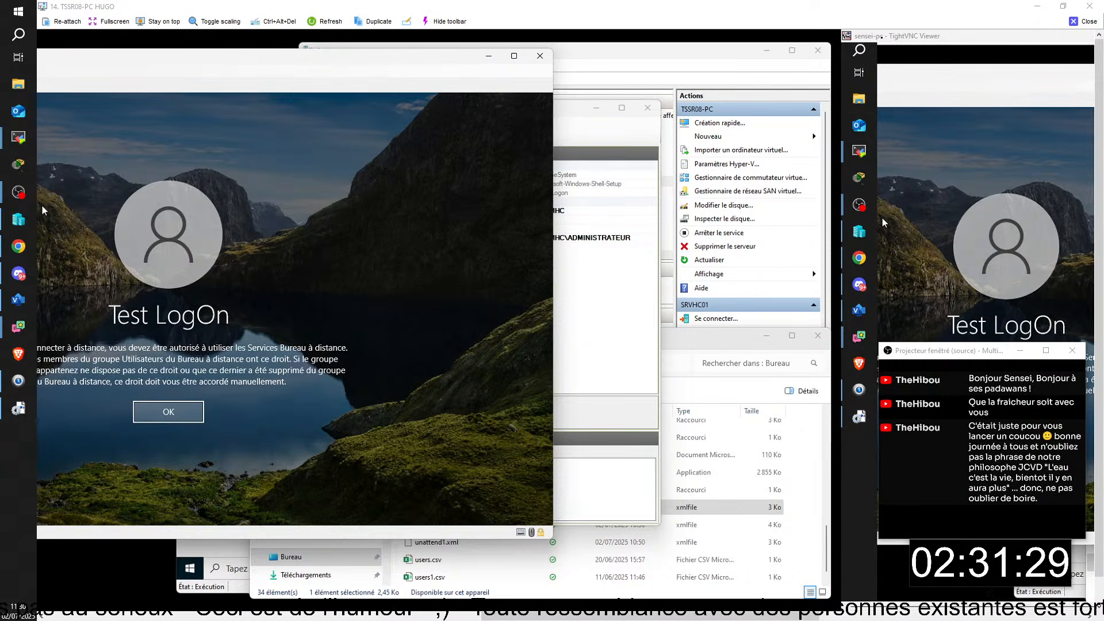
{"action": "key", "text": "Return"}
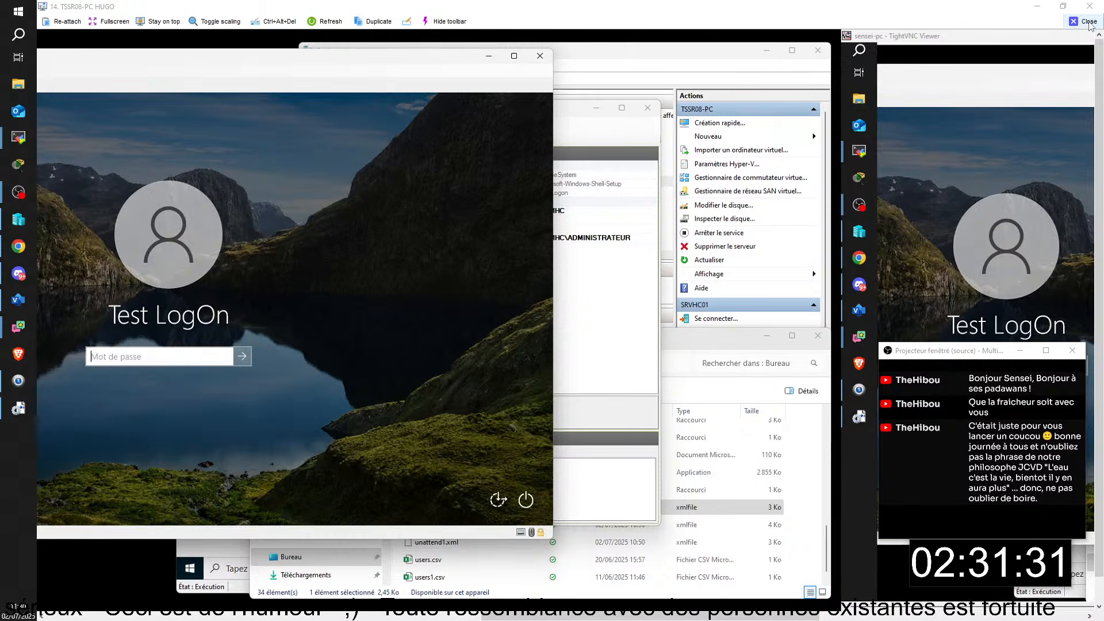
{"action": "left_click", "coordinate": [1089, 23]}
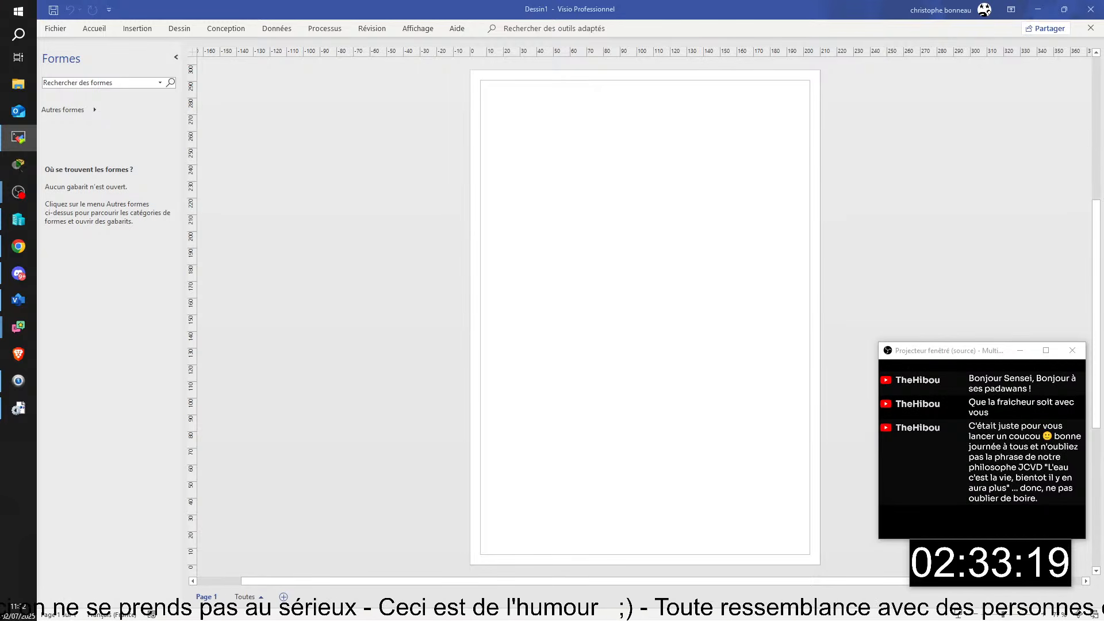
- Sign in to CLIDB01 as Administrateur, entering the account password
{"action": "left_click_drag", "start_coordinate": [1103, 230], "coordinate": [40, 29]}
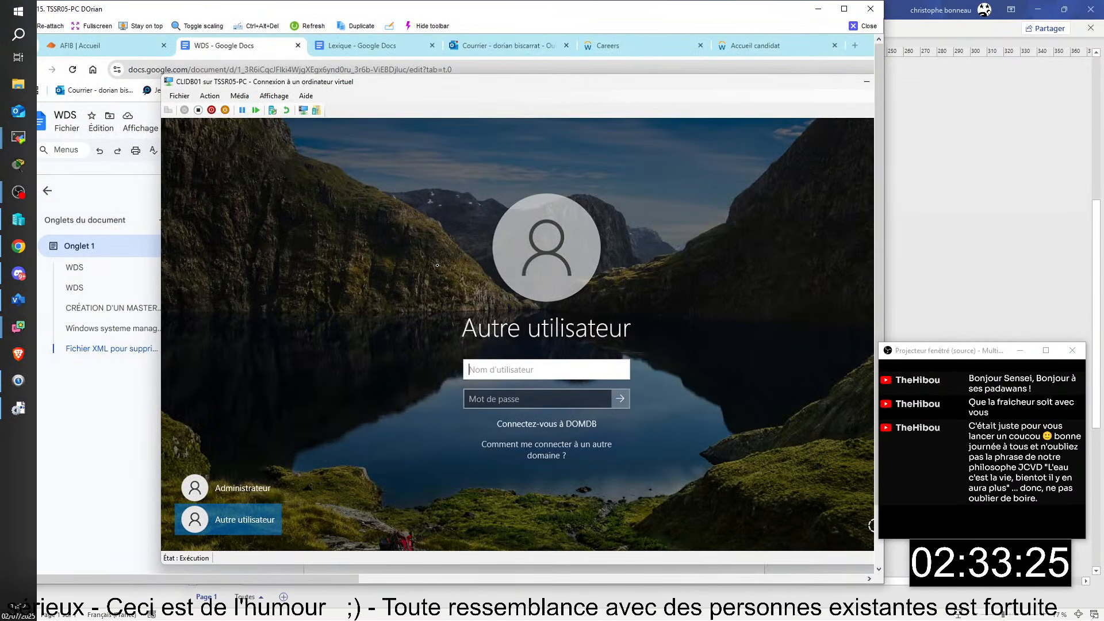
{"action": "type", "text": "dom"}
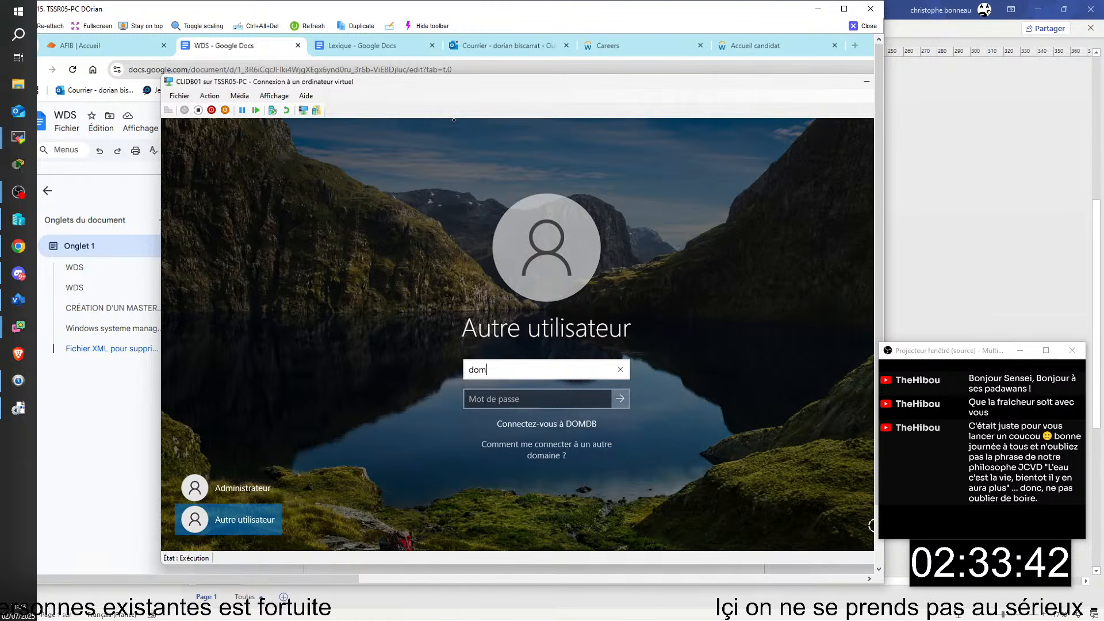
{"action": "left_click", "coordinate": [247, 498]}
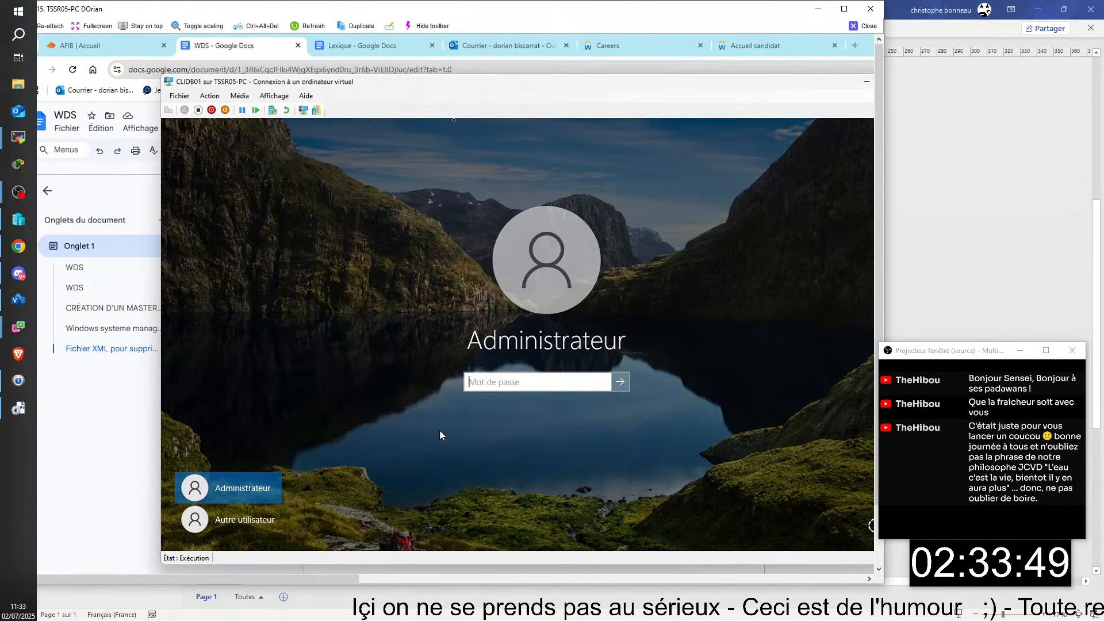
{"action": "key", "text": "Caps_Lock"}
{"action": "type", "text": "•"}
{"action": "key", "text": "Caps_Lock"}
{"action": "type", "text": "•••"}
{"action": "key", "text": "Caps_Lock"}
{"action": "type", "text": "•"}
{"action": "key", "text": "Caps_Lock"}
{"action": "type", "text": "•••"}
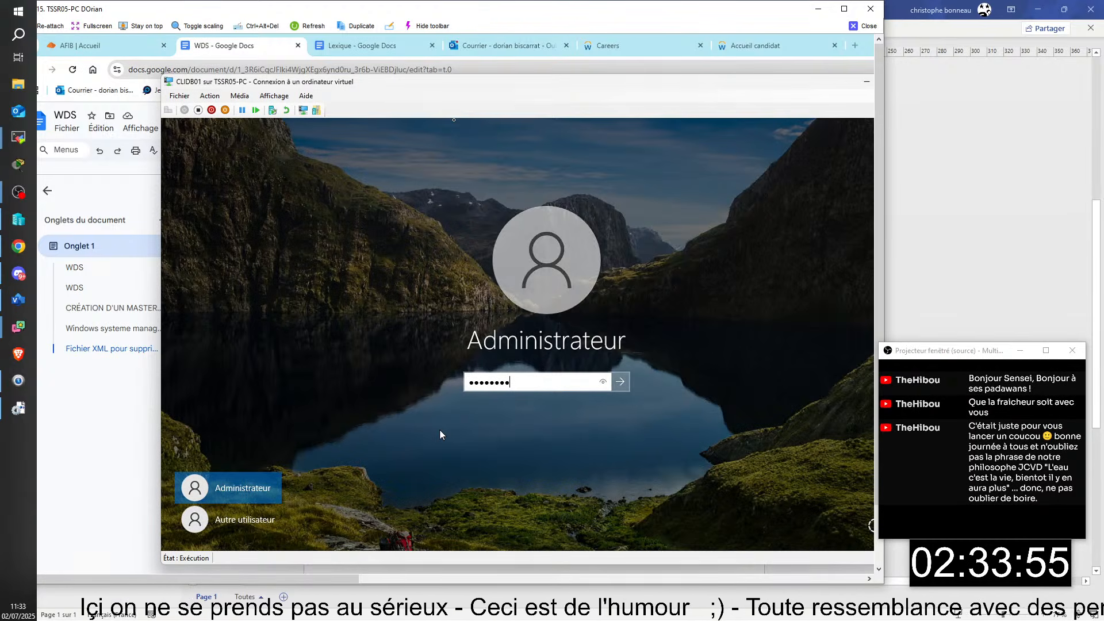
{"action": "key", "text": "Return"}
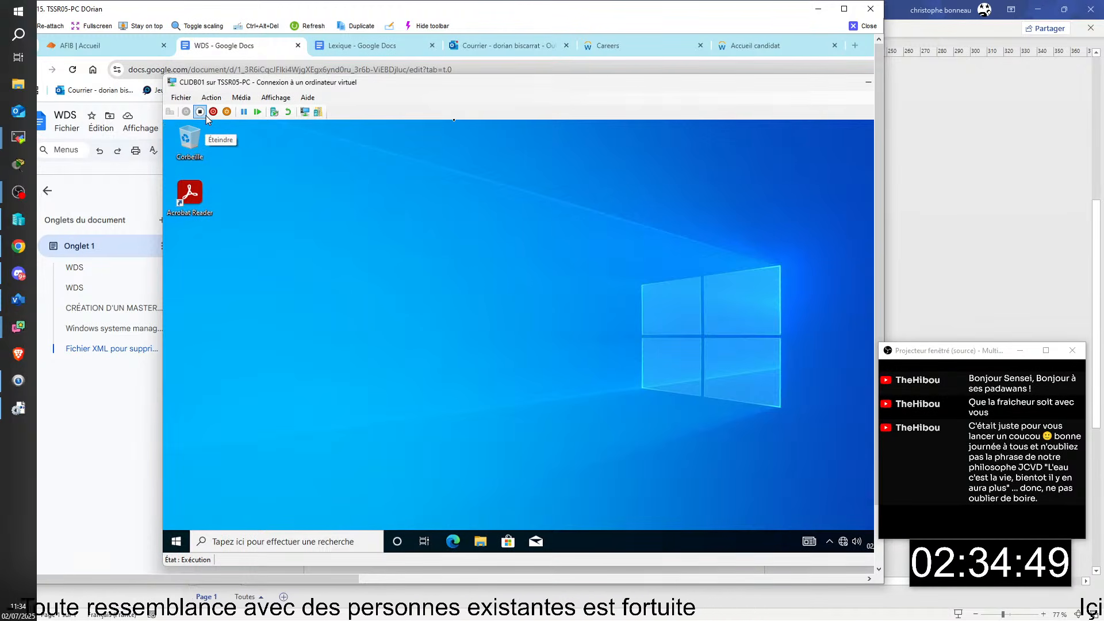
- Shut down CLIDB01 and close its connection window
{"action": "left_click", "coordinate": [206, 116]}
{"action": "left_click", "coordinate": [566, 348]}
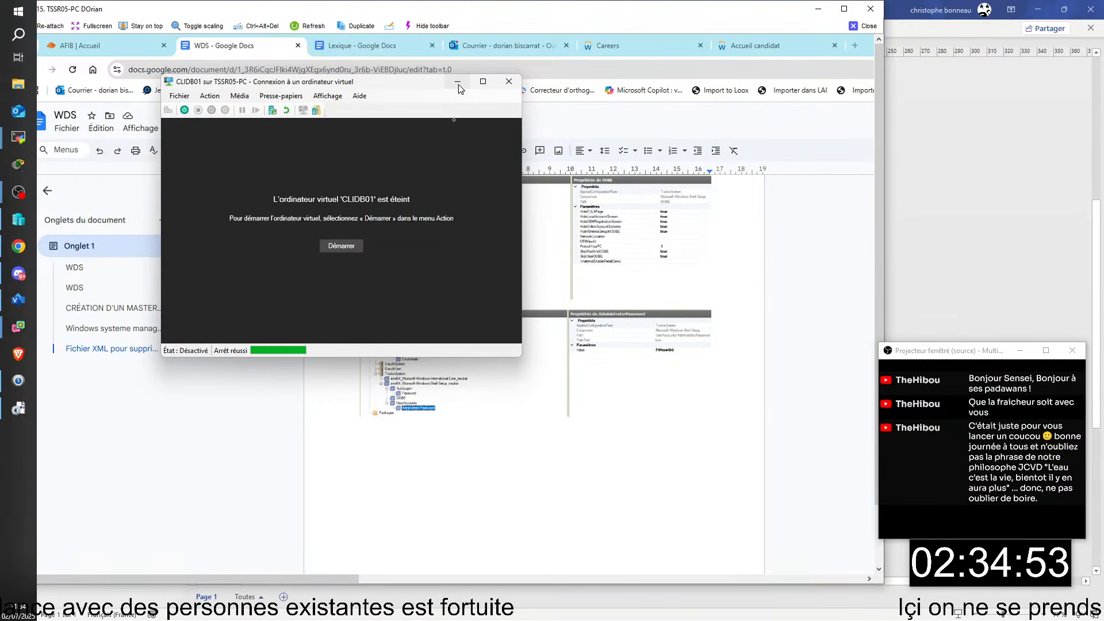
{"action": "left_click", "coordinate": [501, 83]}
- Revert CLIDB01 to its previous checkpoint with Rétablir in Hyper-V Manager
{"action": "mouse_move", "coordinate": [462, 610]}
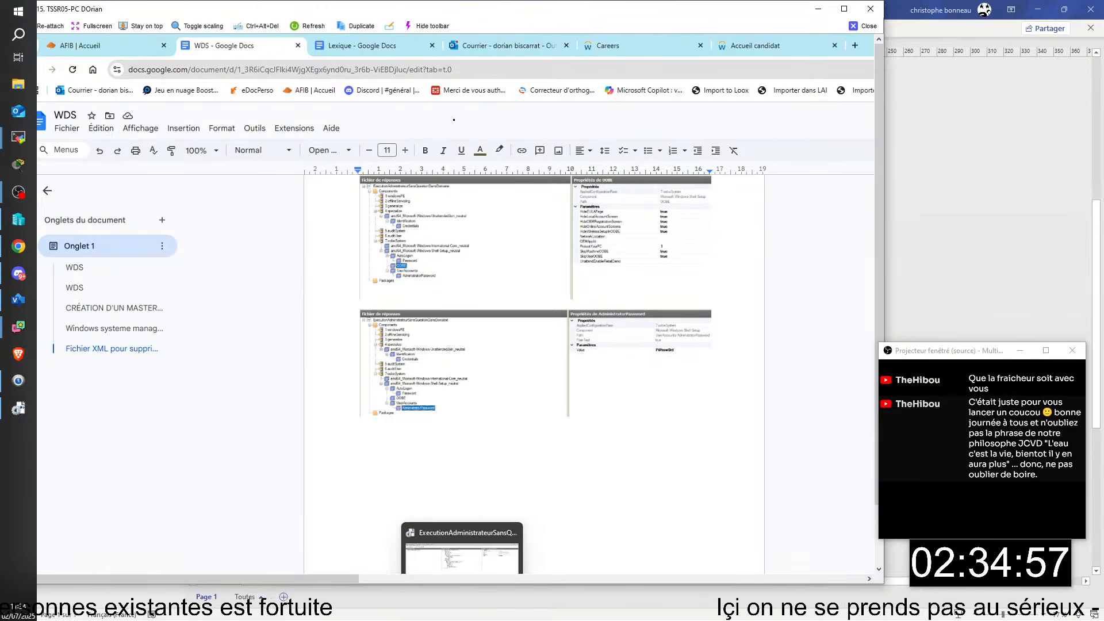
{"action": "left_click", "coordinate": [314, 610]}
{"action": "right_click", "coordinate": [128, 117]}
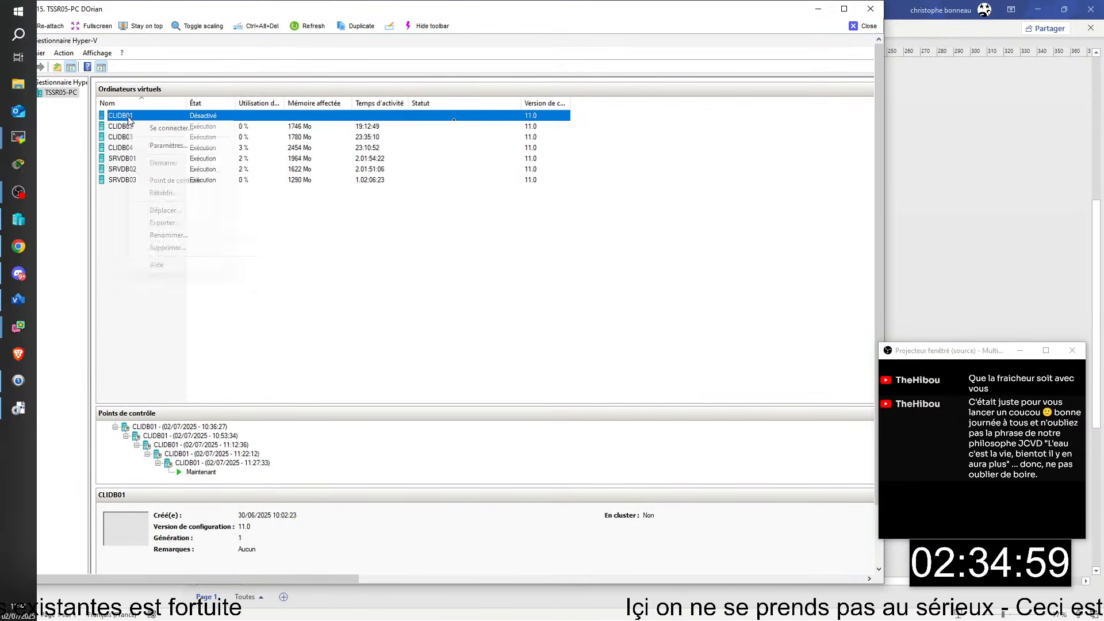
{"action": "left_click", "coordinate": [174, 193]}
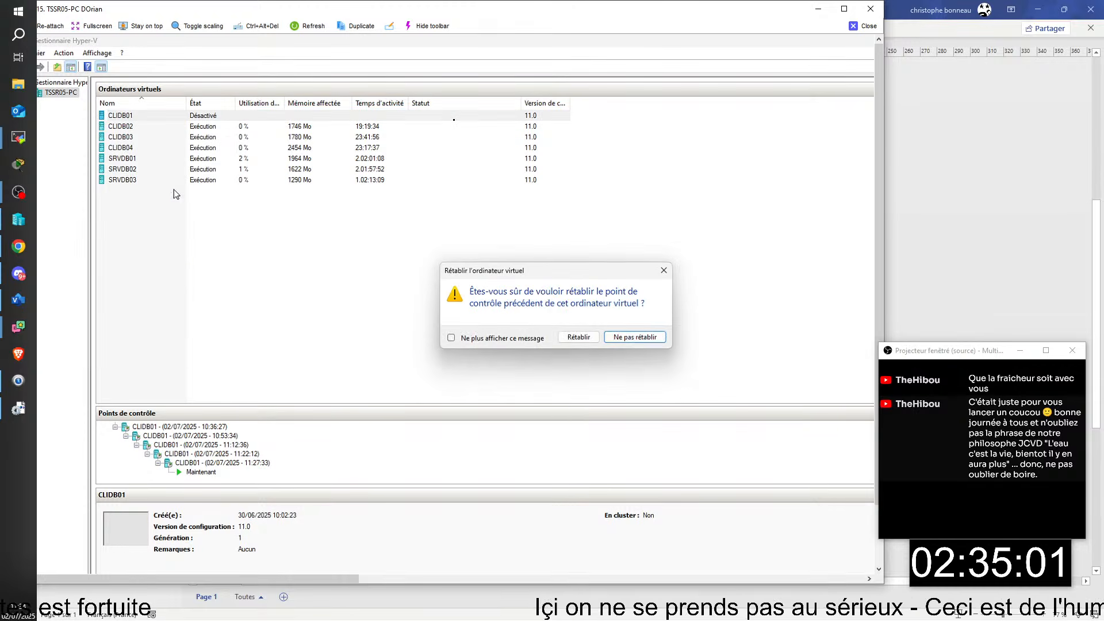
{"action": "left_click", "coordinate": [577, 337]}
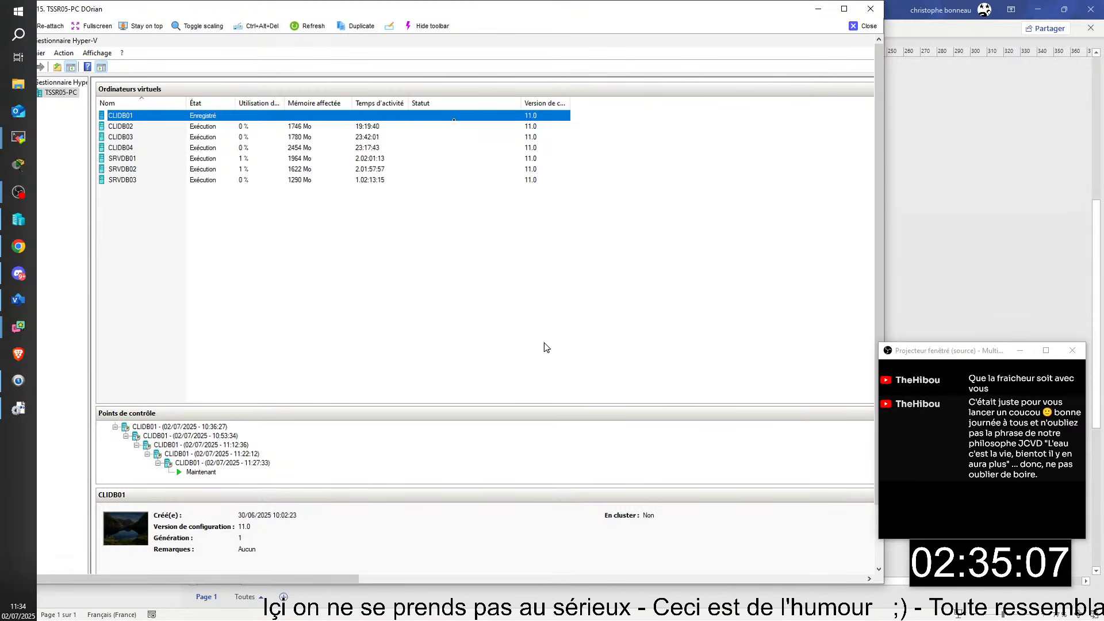
{"action": "double_click", "coordinate": [191, 115]}
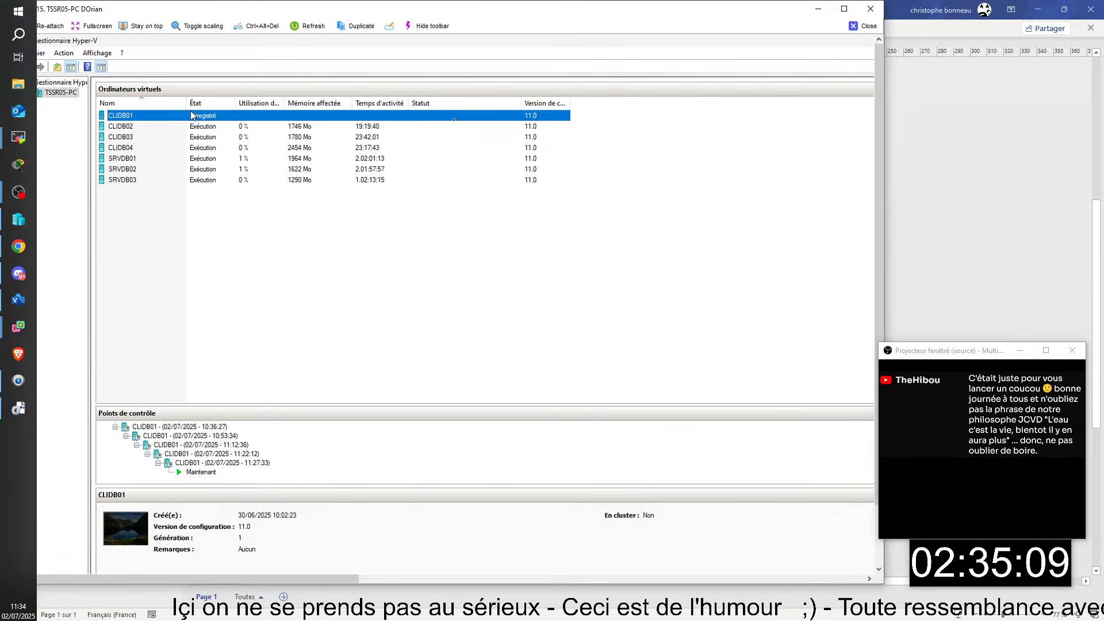
- Start CLIDB01 and sign in as Administrateur
{"action": "left_click", "coordinate": [361, 247]}
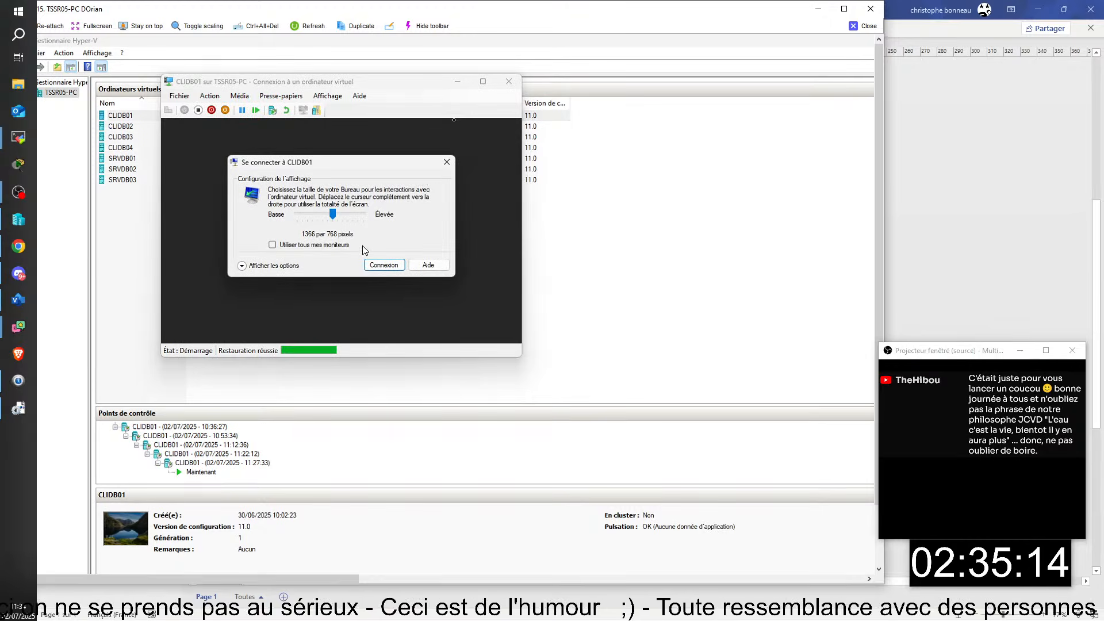
{"action": "left_click", "coordinate": [446, 165]}
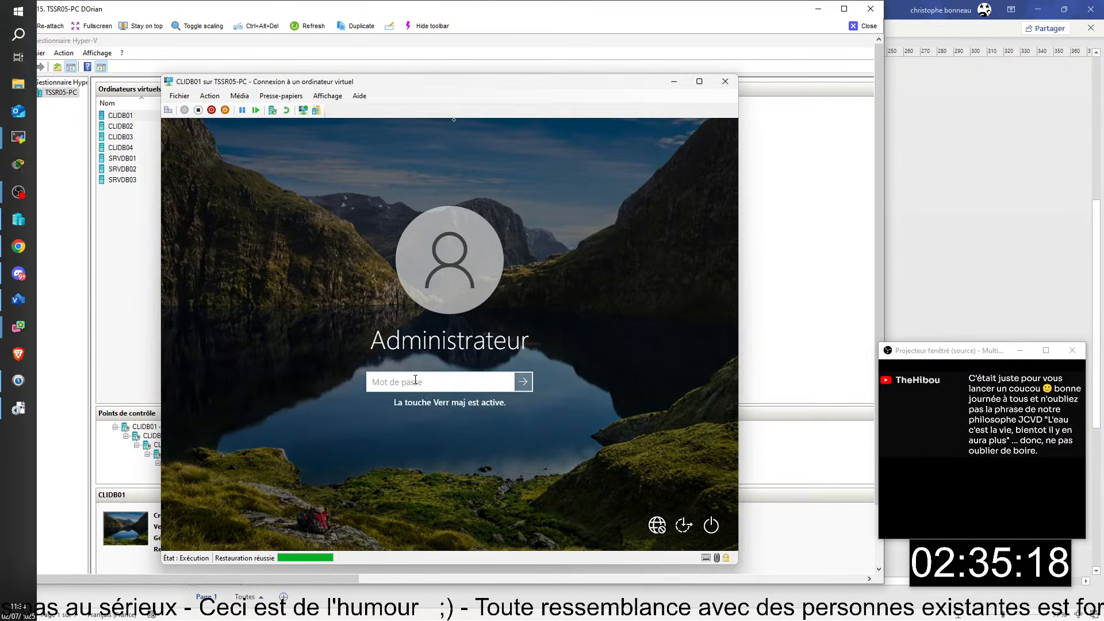
{"action": "type", "text": "*******"}
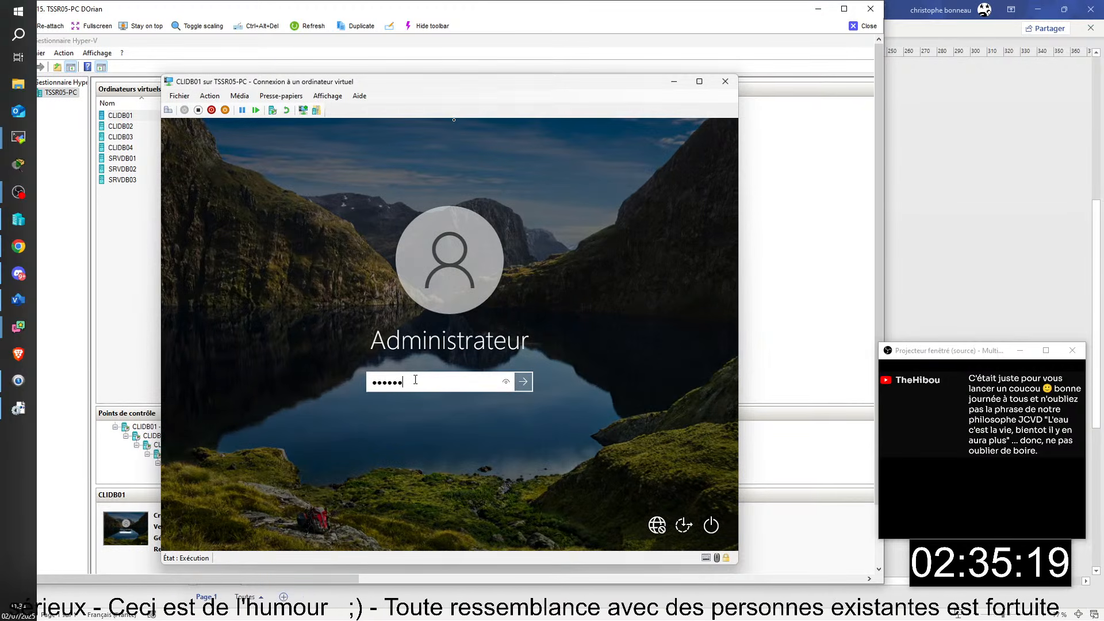
{"action": "key", "text": "Return"}
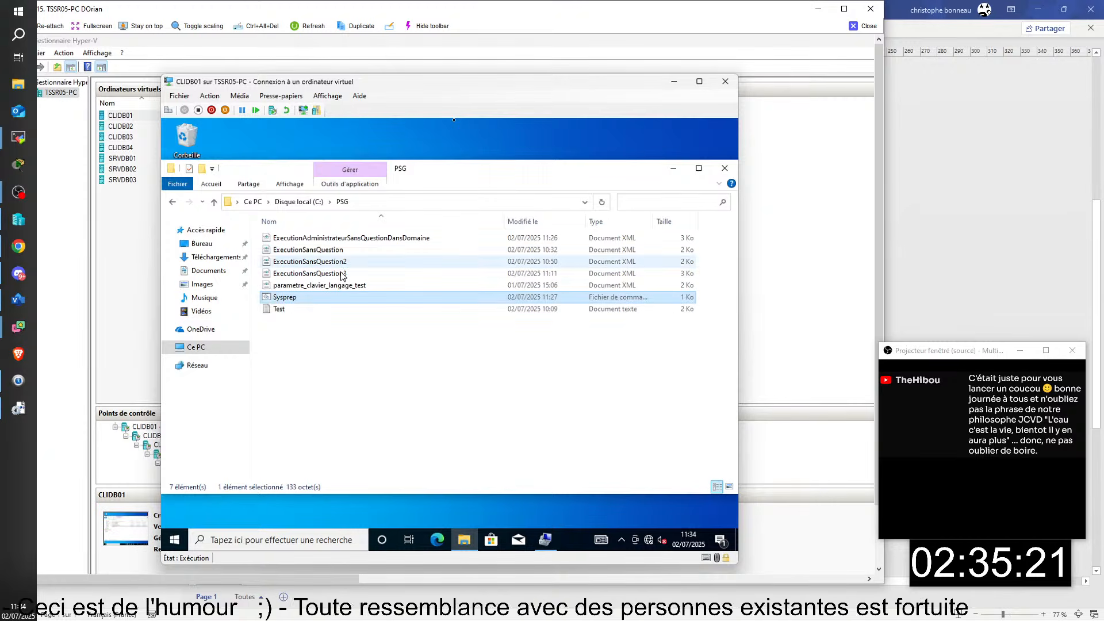
- Review the Sysprep script in Notepad, then run it as administrator
{"action": "right_click", "coordinate": [278, 303]}
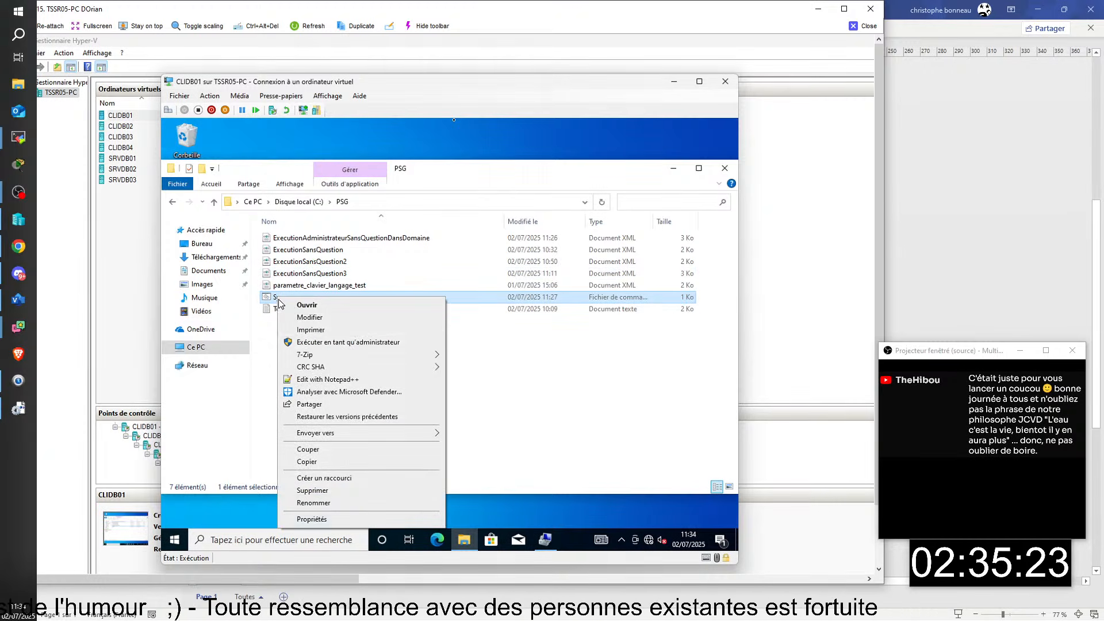
{"action": "left_click", "coordinate": [317, 318]}
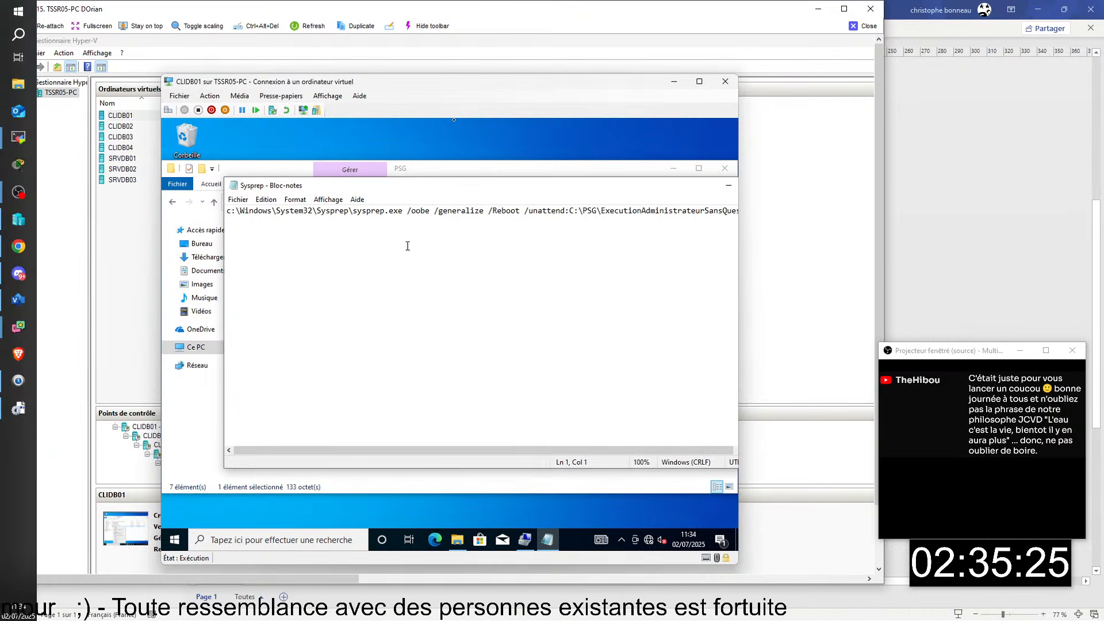
{"action": "left_click_drag", "start_coordinate": [705, 184], "coordinate": [574, 192]}
{"action": "left_click", "coordinate": [650, 197]}
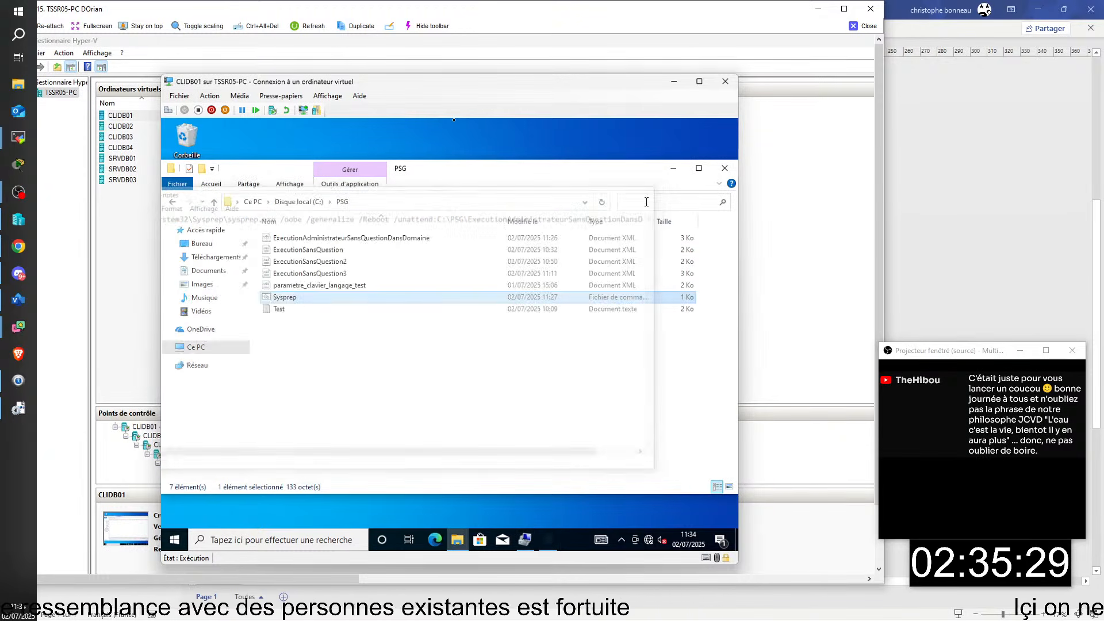
{"action": "right_click", "coordinate": [287, 298]}
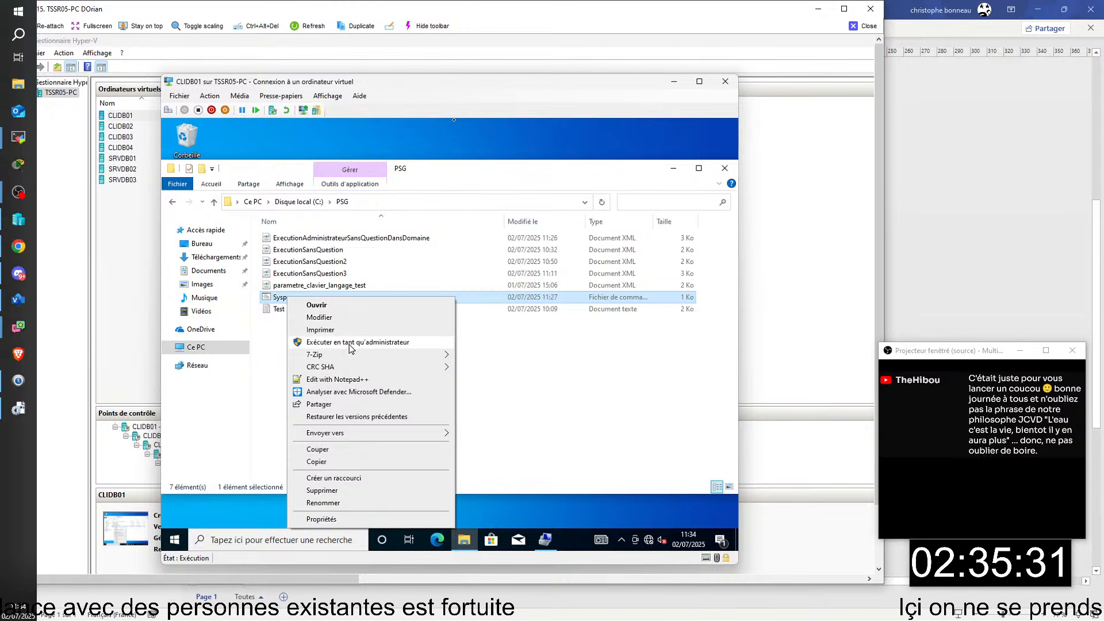
{"action": "left_click", "coordinate": [334, 342]}
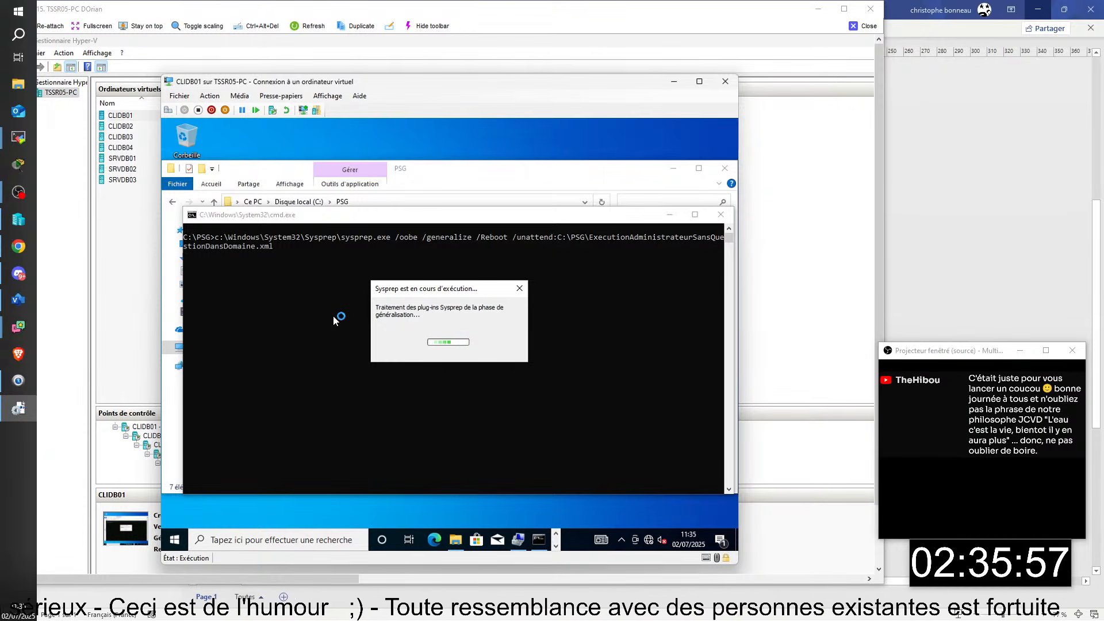
{"action": "left_click_drag", "start_coordinate": [551, 620], "coordinate": [408, 2]}
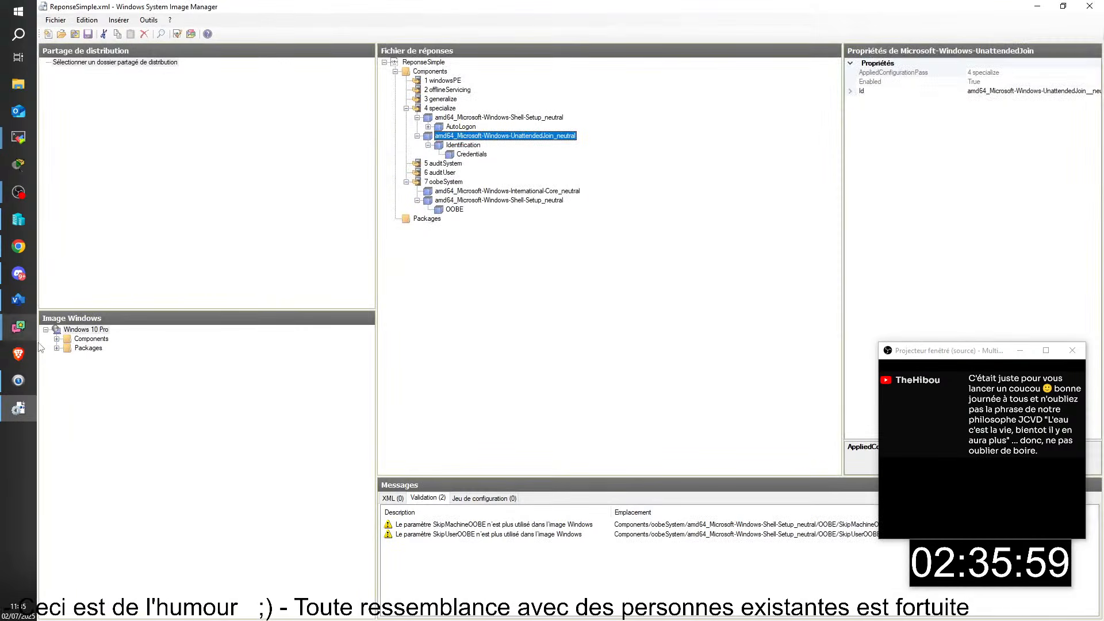
- Expand the Windows 10 Pro components and view IE-InternetExplorer's settings
{"action": "left_click", "coordinate": [56, 345]}
{"action": "scroll", "coordinate": [58, 345], "scroll_direction": "up", "scroll_amount": 1}
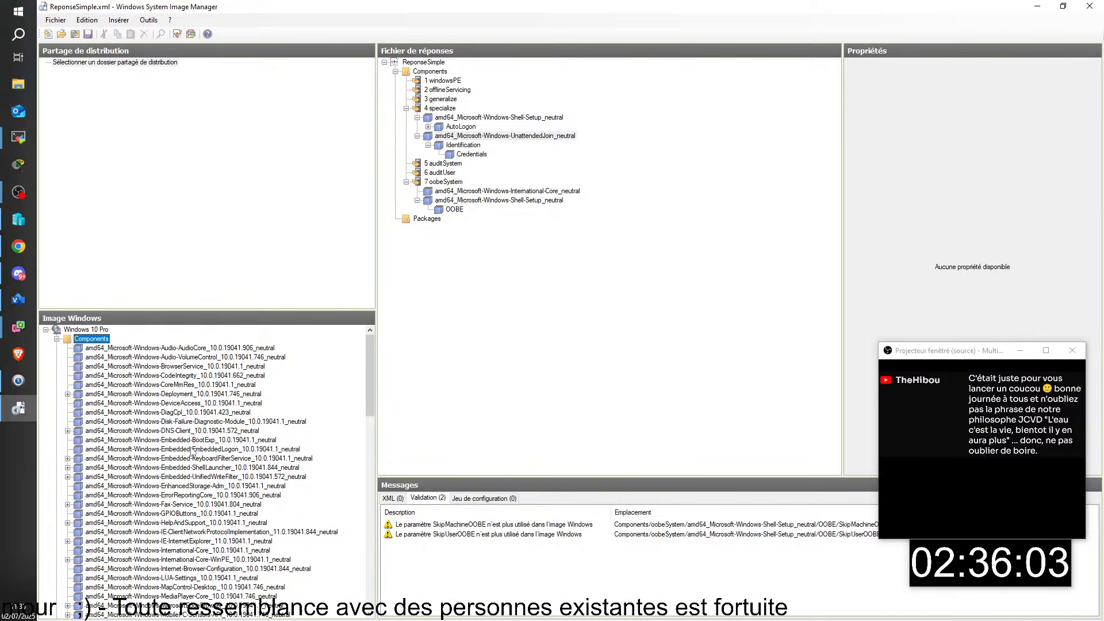
{"action": "scroll", "coordinate": [179, 440], "scroll_direction": "down", "scroll_amount": 15}
{"action": "scroll", "coordinate": [191, 440], "scroll_direction": "up", "scroll_amount": 16}
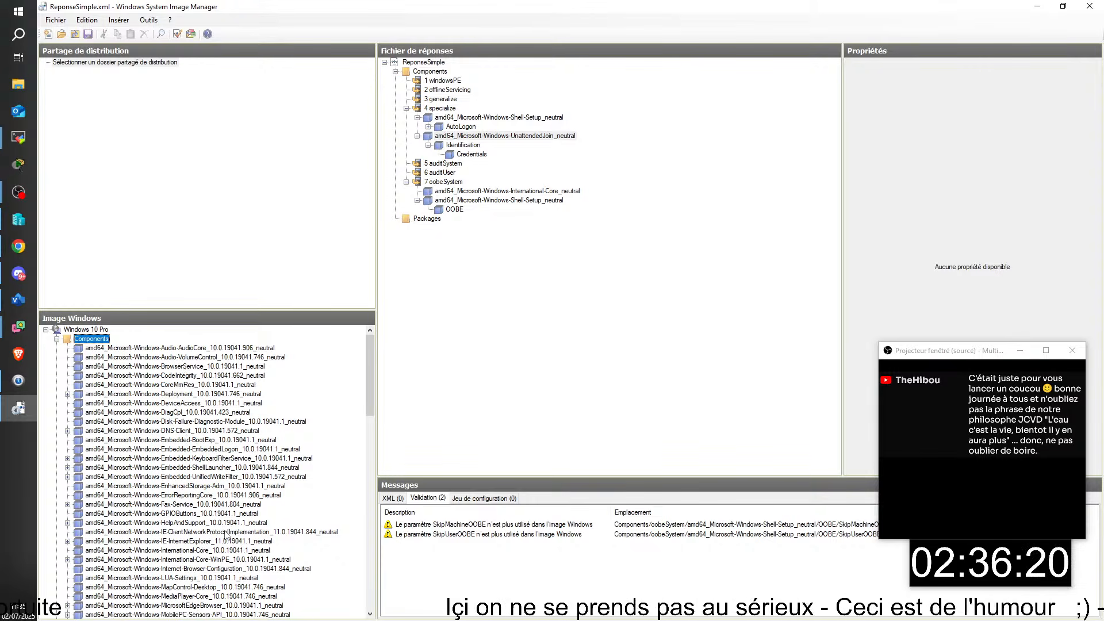
{"action": "left_click", "coordinate": [191, 540]}
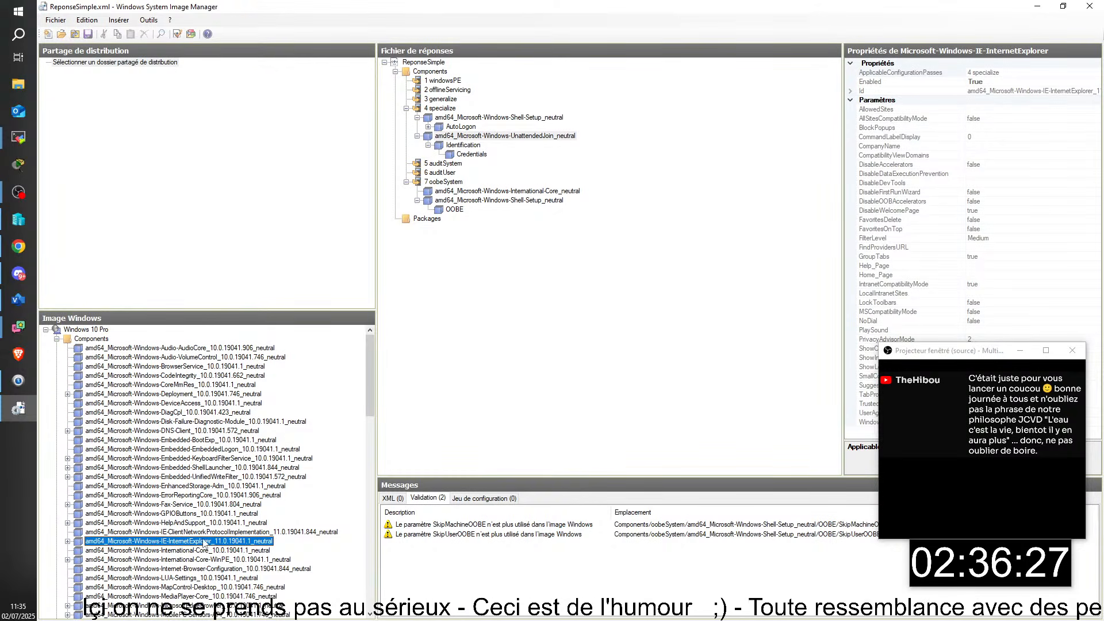
- Inspect the Shell-Setup component and specialize-pass settings, then bring up the Open answer file dialog
{"action": "scroll", "coordinate": [210, 517], "scroll_direction": "down", "scroll_amount": 9}
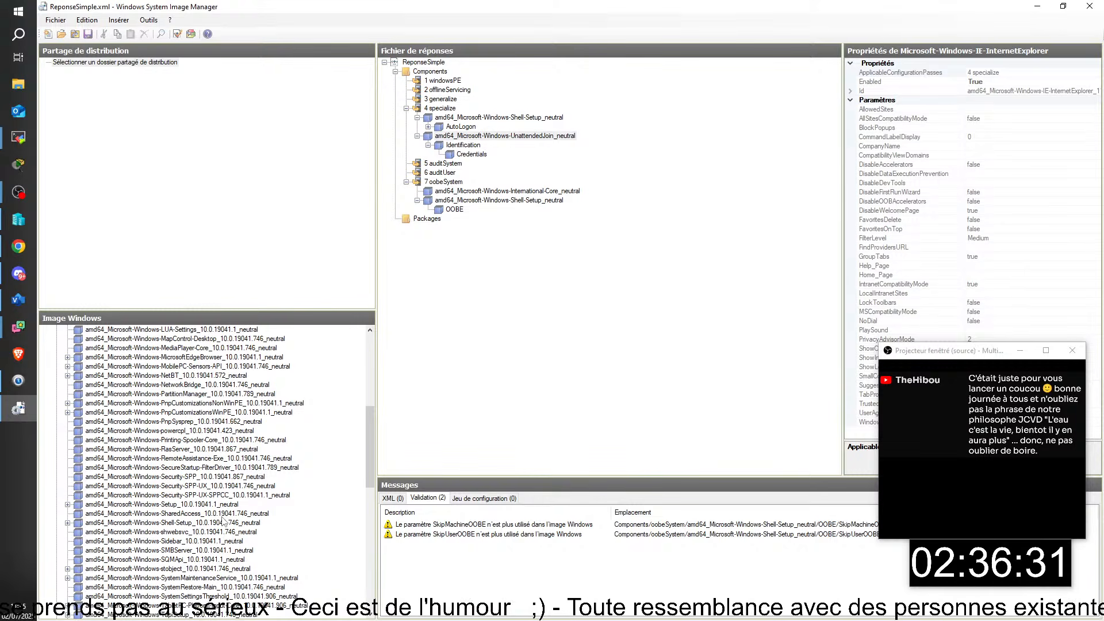
{"action": "scroll", "coordinate": [216, 524], "scroll_direction": "down", "scroll_amount": 1}
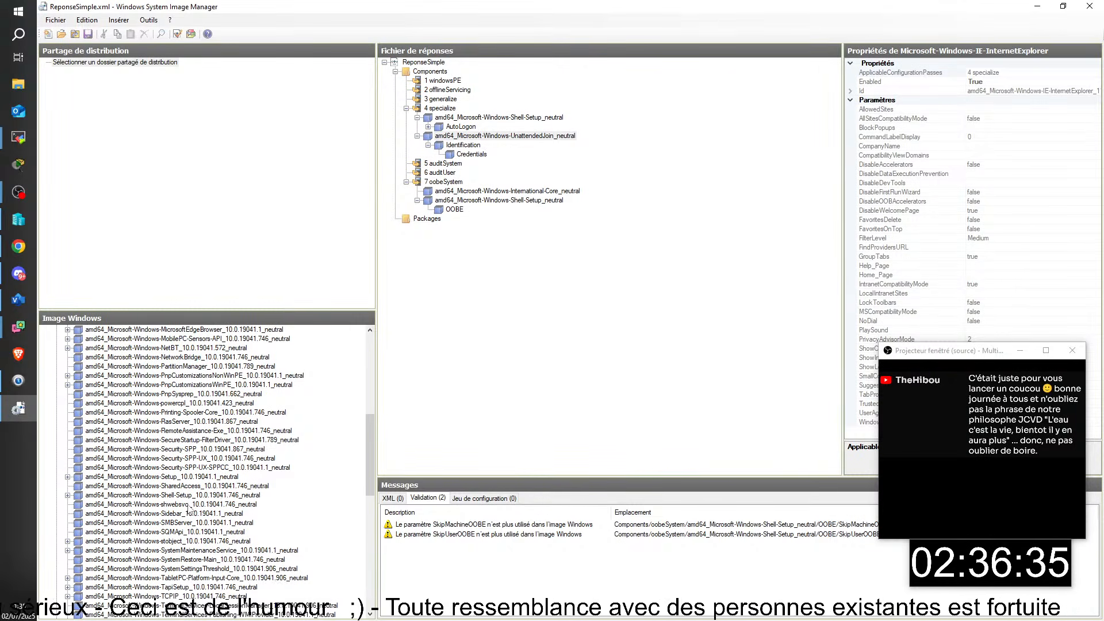
{"action": "double_click", "coordinate": [187, 496]}
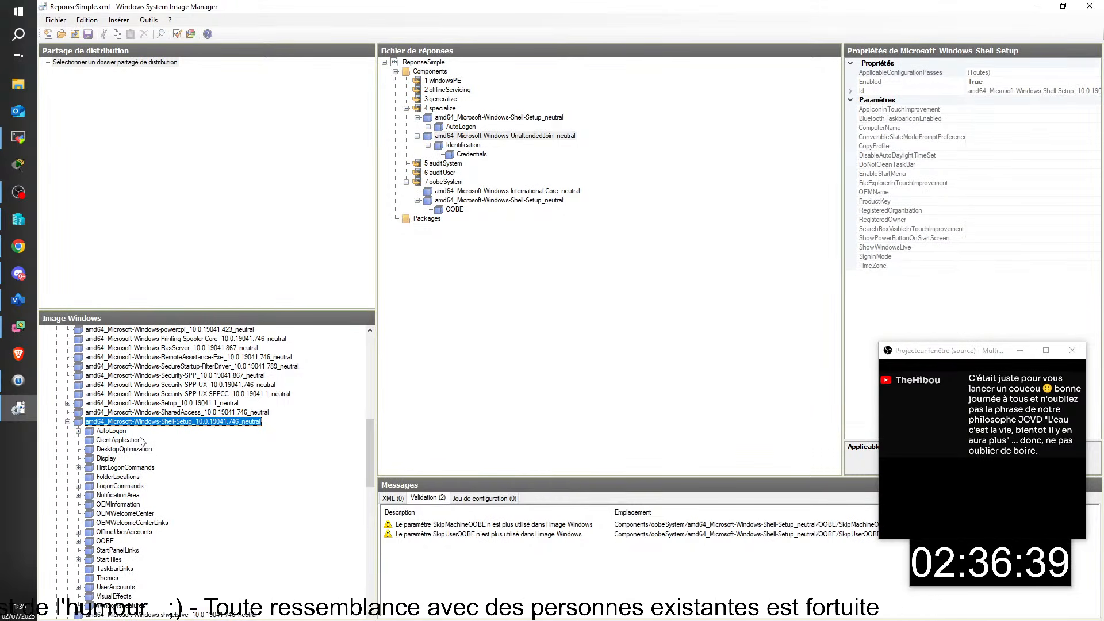
{"action": "left_click", "coordinate": [67, 421]}
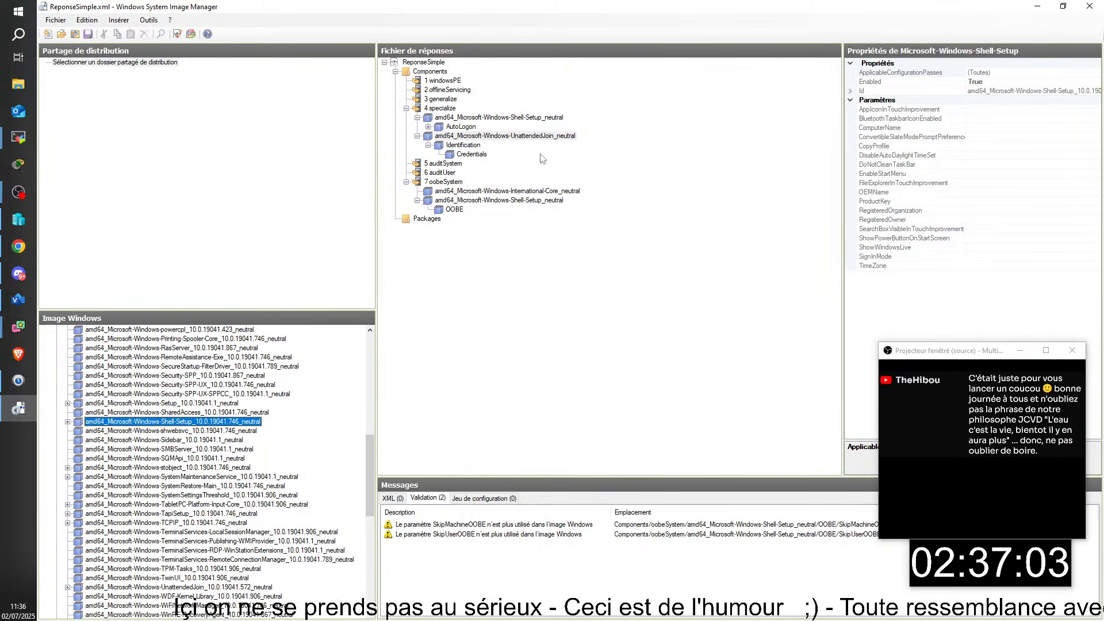
{"action": "left_click", "coordinate": [501, 118]}
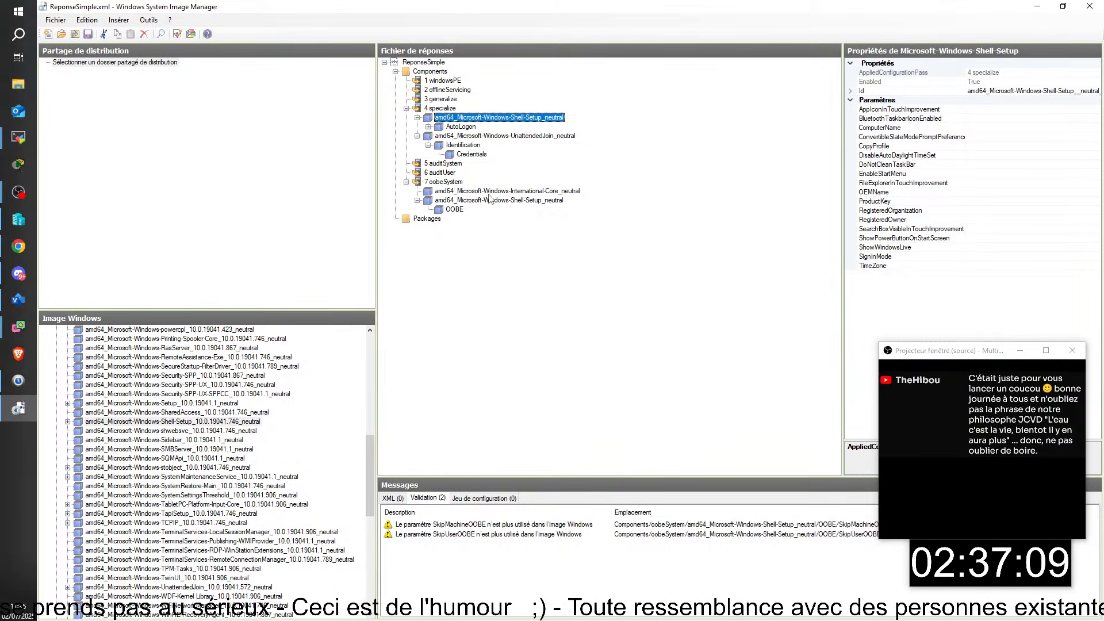
{"action": "left_click", "coordinate": [62, 34]}
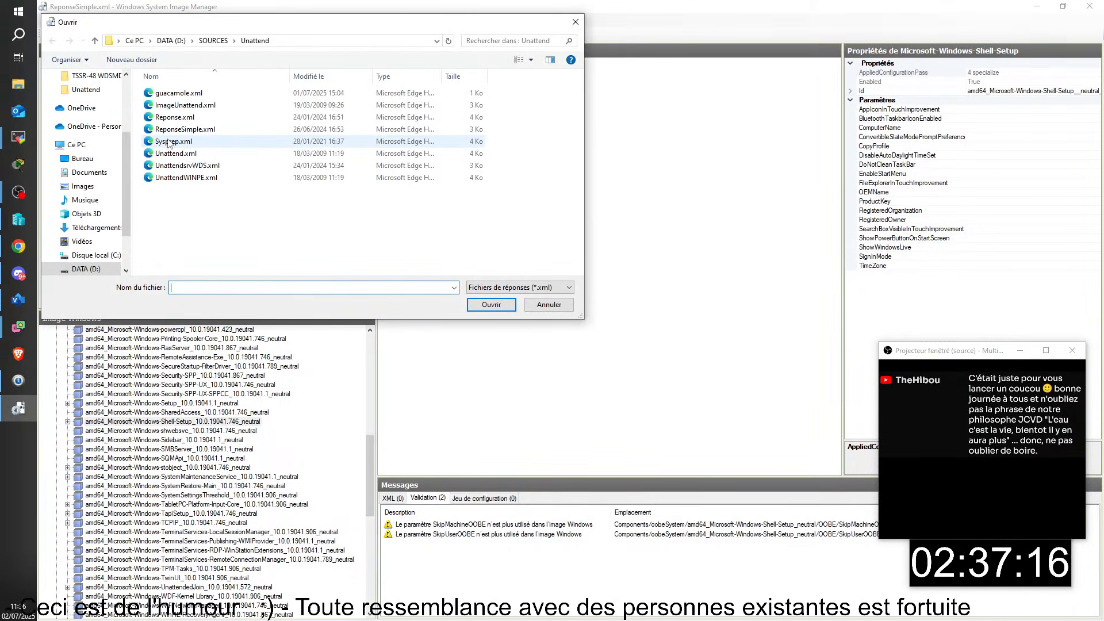
- Open Reponse.xml and navigate to specialize > Deployment > RunSynchronousCommand Order 1
{"action": "double_click", "coordinate": [175, 117]}
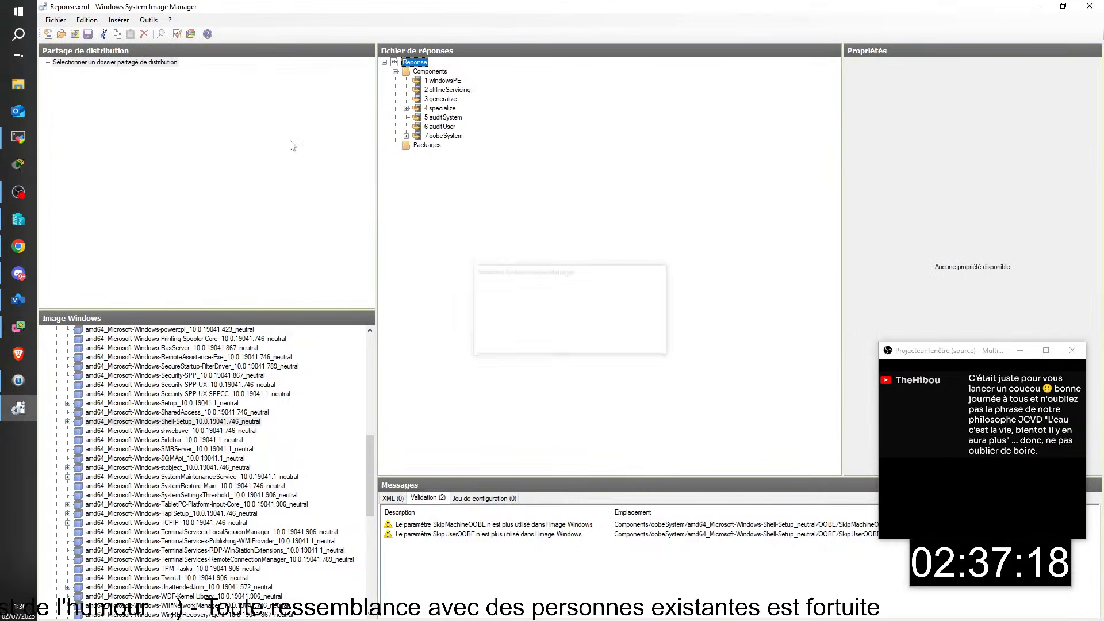
{"action": "left_click", "coordinate": [407, 109]}
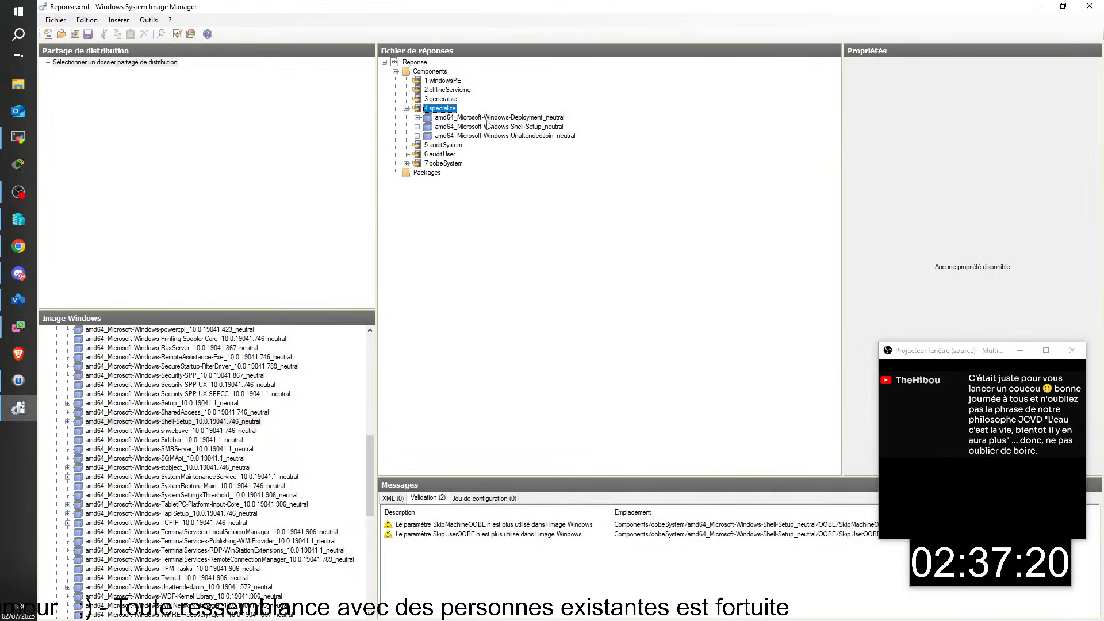
{"action": "left_click", "coordinate": [488, 118]}
{"action": "left_click", "coordinate": [418, 117]}
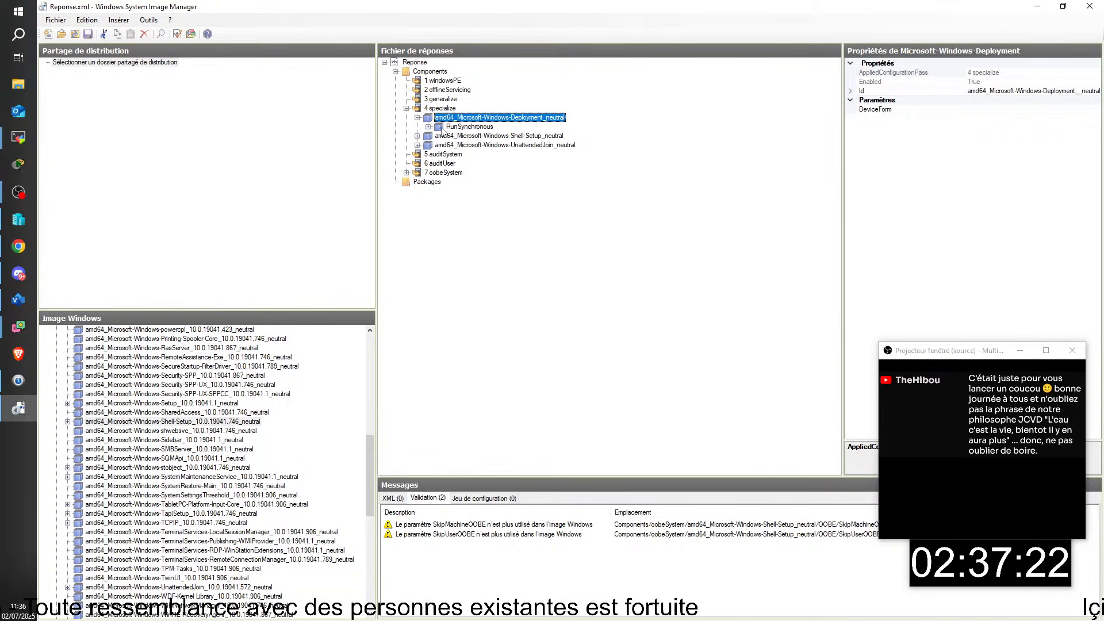
{"action": "double_click", "coordinate": [464, 128]}
{"action": "left_click", "coordinate": [473, 137]}
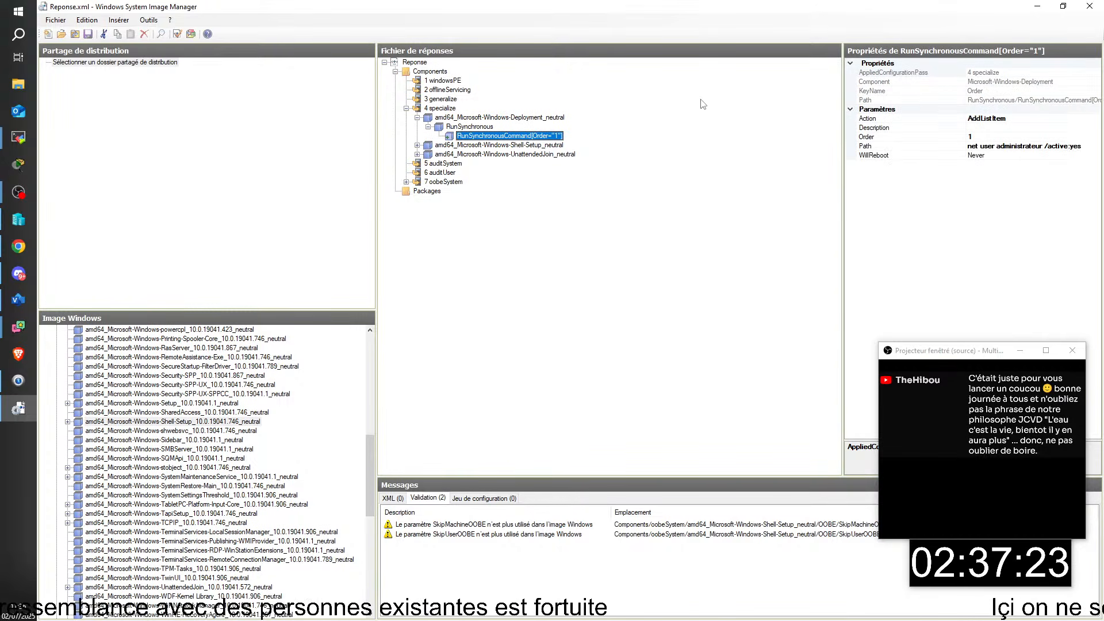
{"action": "left_click", "coordinate": [29, 495]}
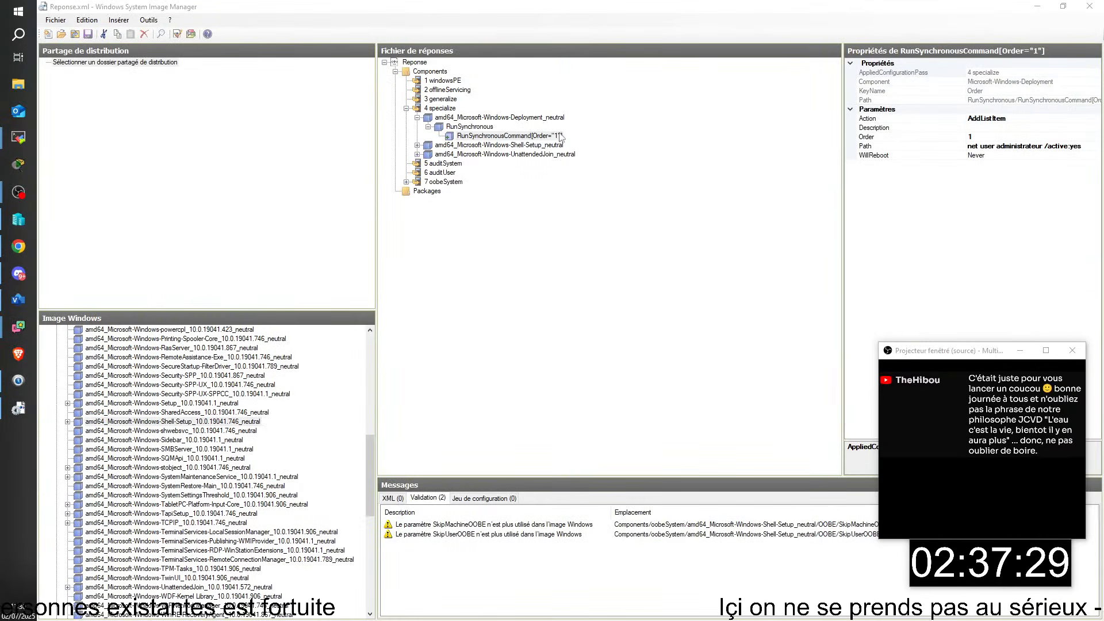
- Review the command Path value 'net user administrateur /active:yes'
{"action": "left_click", "coordinate": [977, 146]}
{"action": "left_click_drag", "start_coordinate": [971, 146], "coordinate": [1091, 144]}
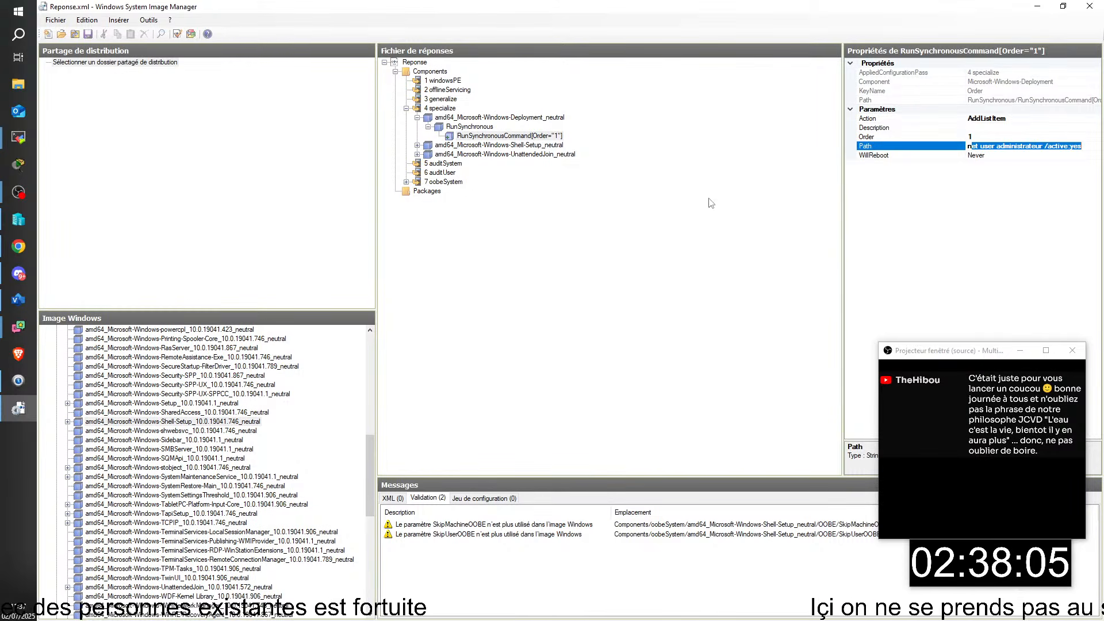
{"action": "left_click", "coordinate": [556, 329]}
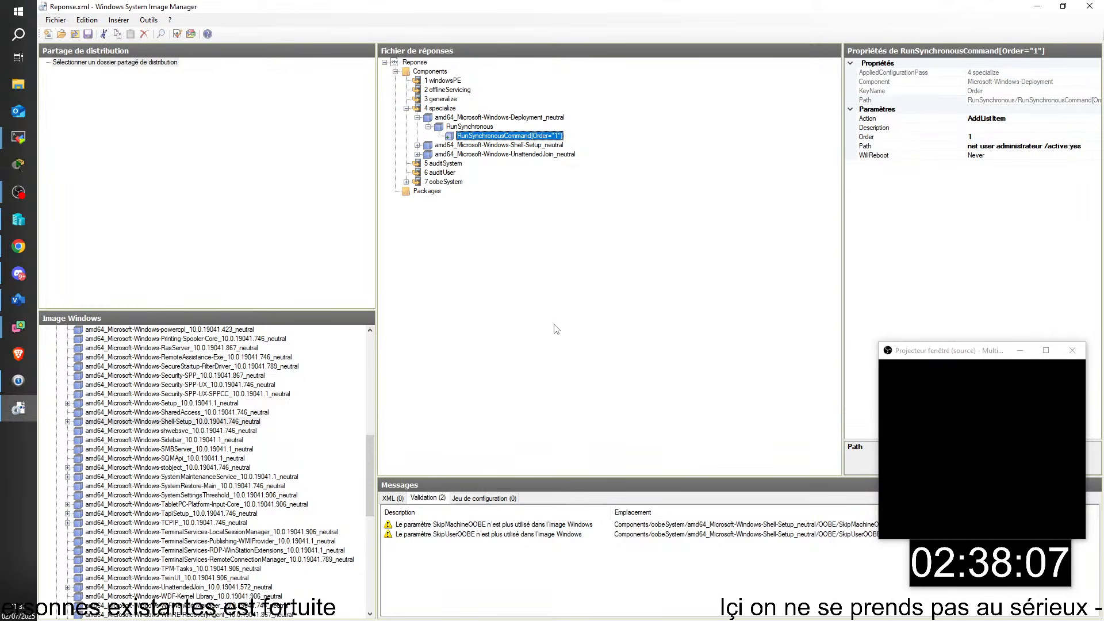
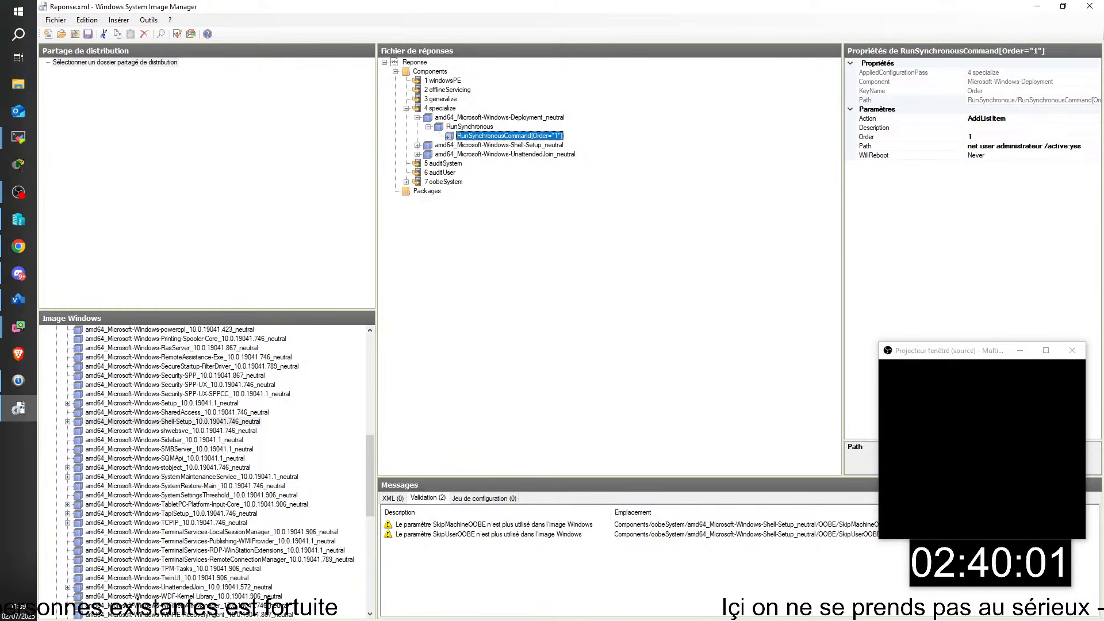
- Switch from the Reponse.xml answer file to the TSSR05-PC remote session window
{"action": "key", "text": "alt+Tab"}
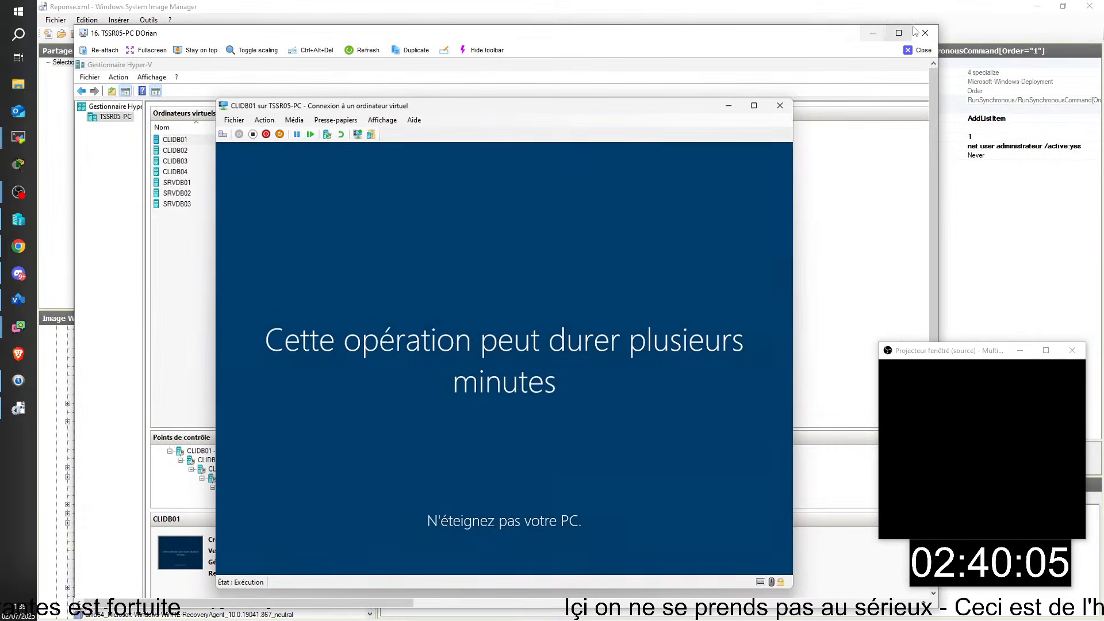
- Maximize the TSSR05-PC viewer to watch CLIDB01's setup, then close the viewer
{"action": "left_click", "coordinate": [899, 32]}
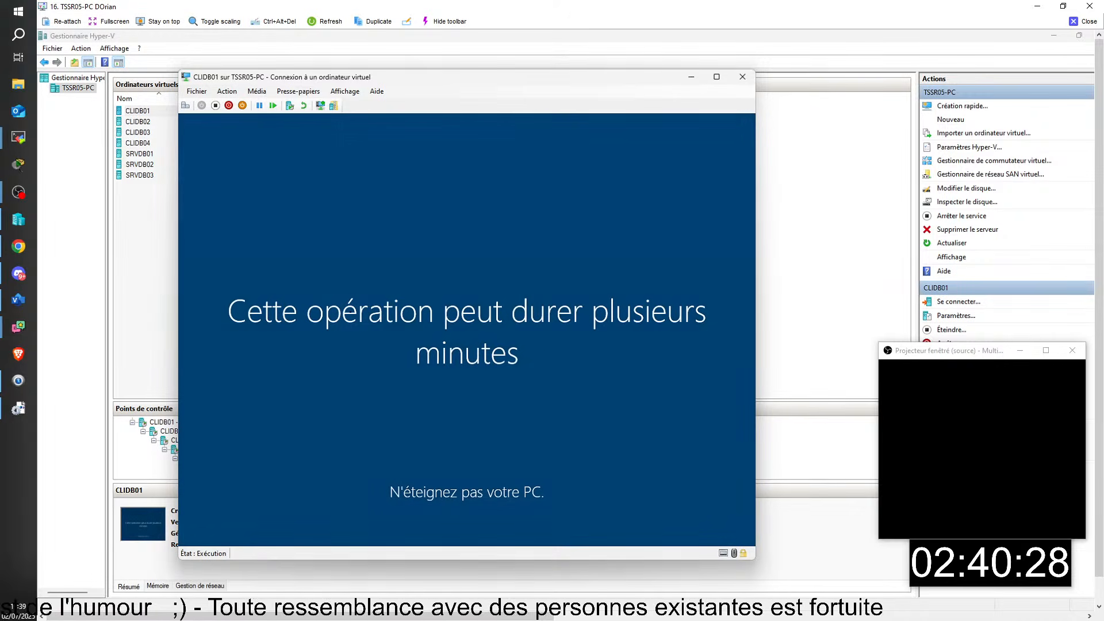
{"action": "left_click", "coordinate": [1088, 23]}
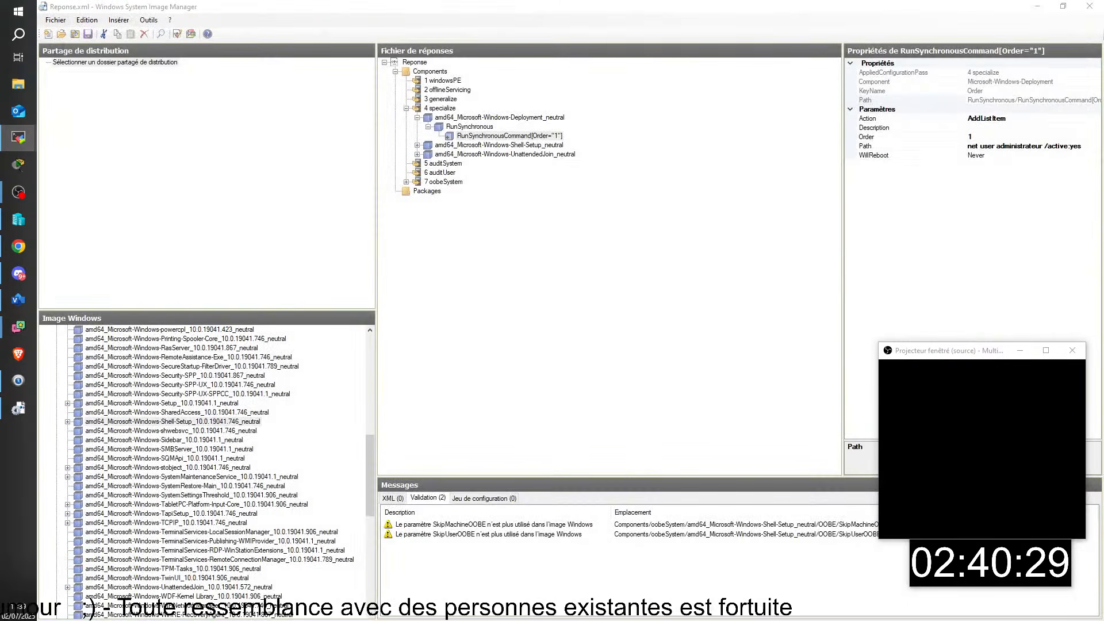
- Bring in, maximize and pan the TSSR08-PC viewer, then switch on to the TSSR10-PC session
{"action": "left_click_drag", "start_coordinate": [696, 620], "coordinate": [87, 12]}
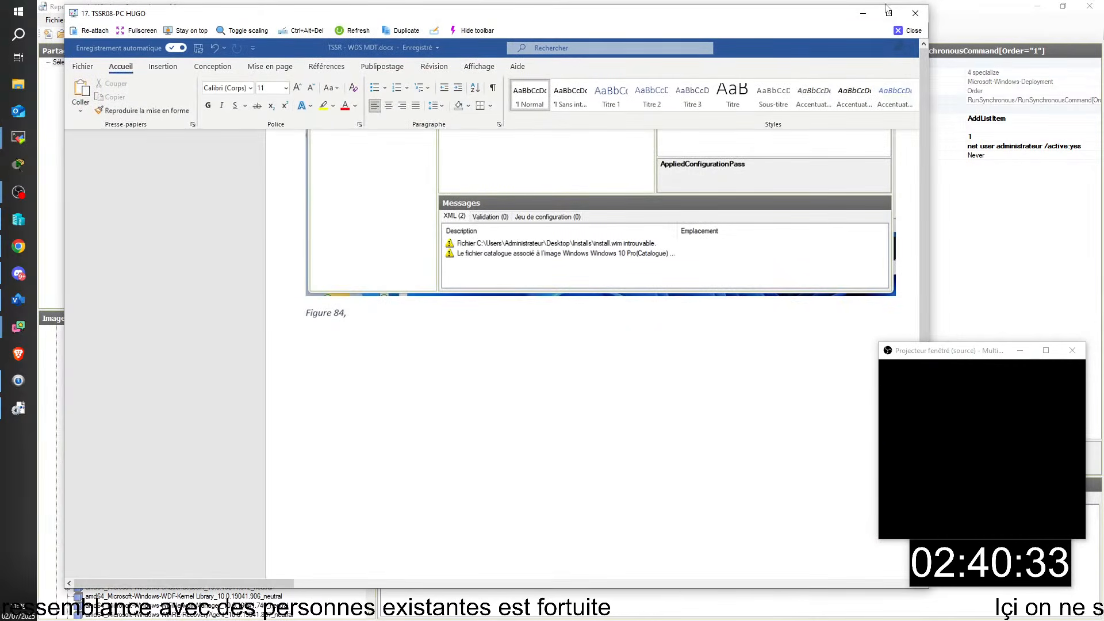
{"action": "left_click", "coordinate": [888, 13]}
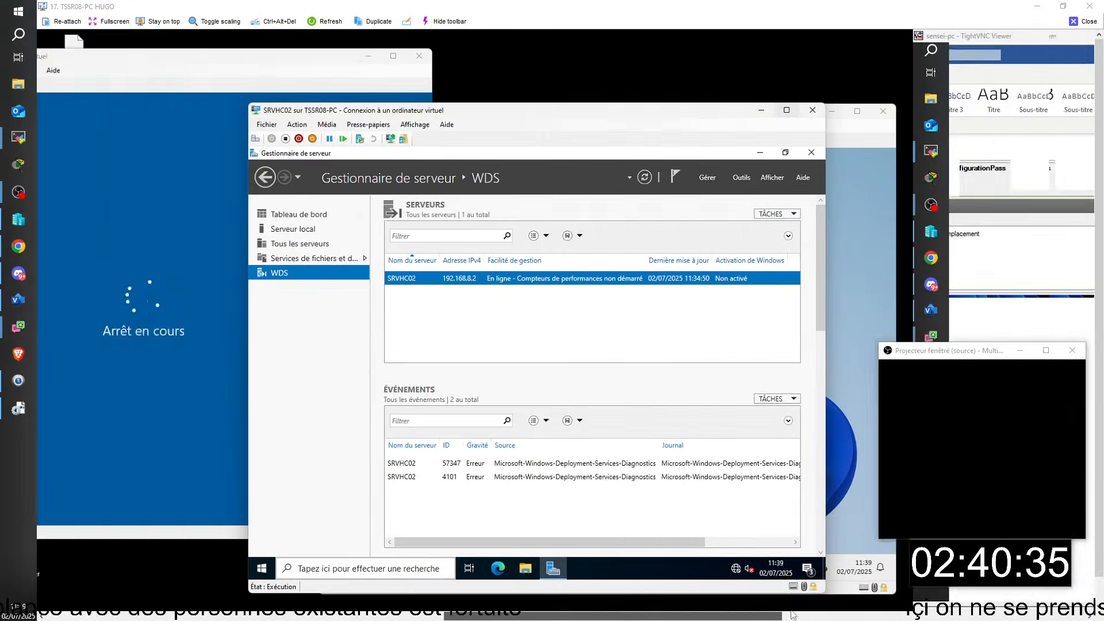
{"action": "left_click_drag", "start_coordinate": [792, 614], "coordinate": [720, 614]}
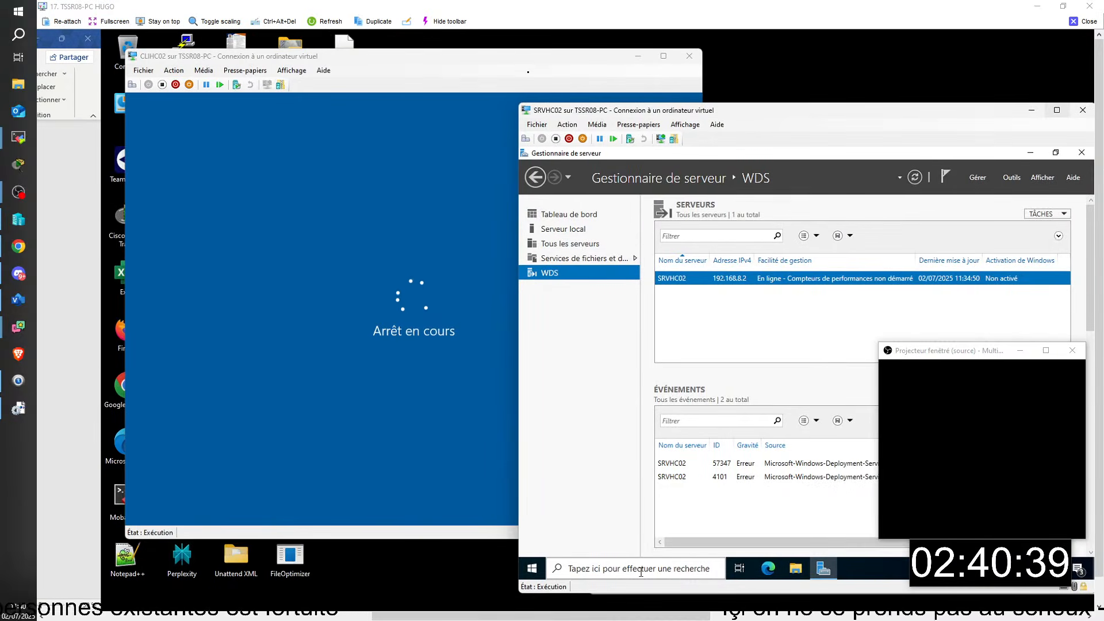
{"action": "key", "text": "alt+Tab"}
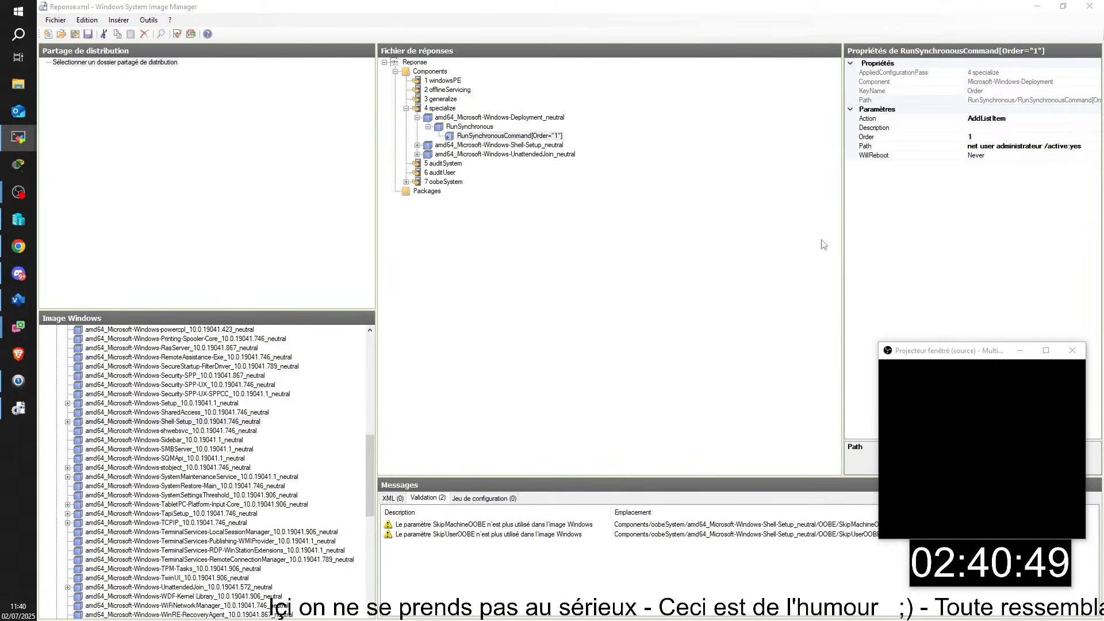
{"action": "key", "text": "alt+Tab"}
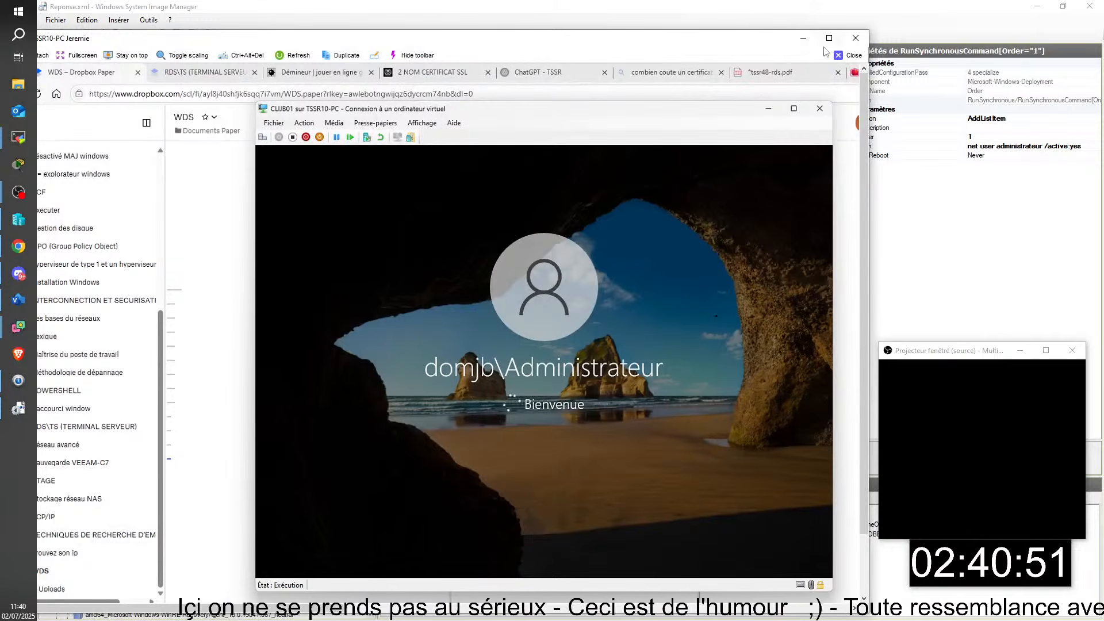
- Maximize the TSSR10-PC viewer and arrange the CLIJB01 and CLIJB06 VM windows side by side
{"action": "left_click", "coordinate": [828, 38]}
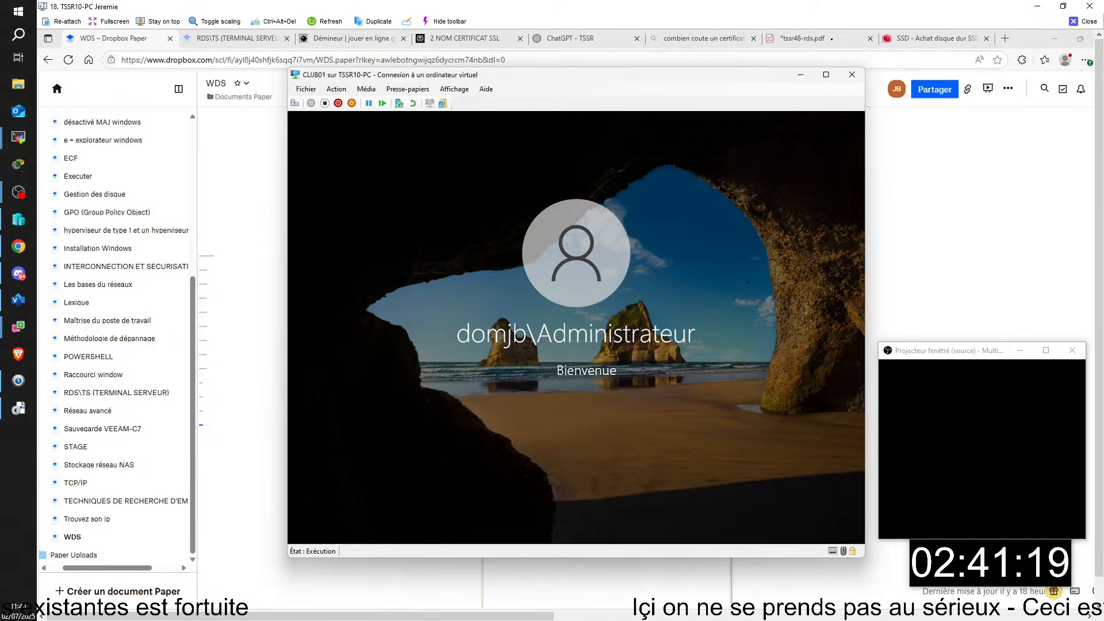
{"action": "left_click_drag", "start_coordinate": [1094, 198], "coordinate": [676, 151]}
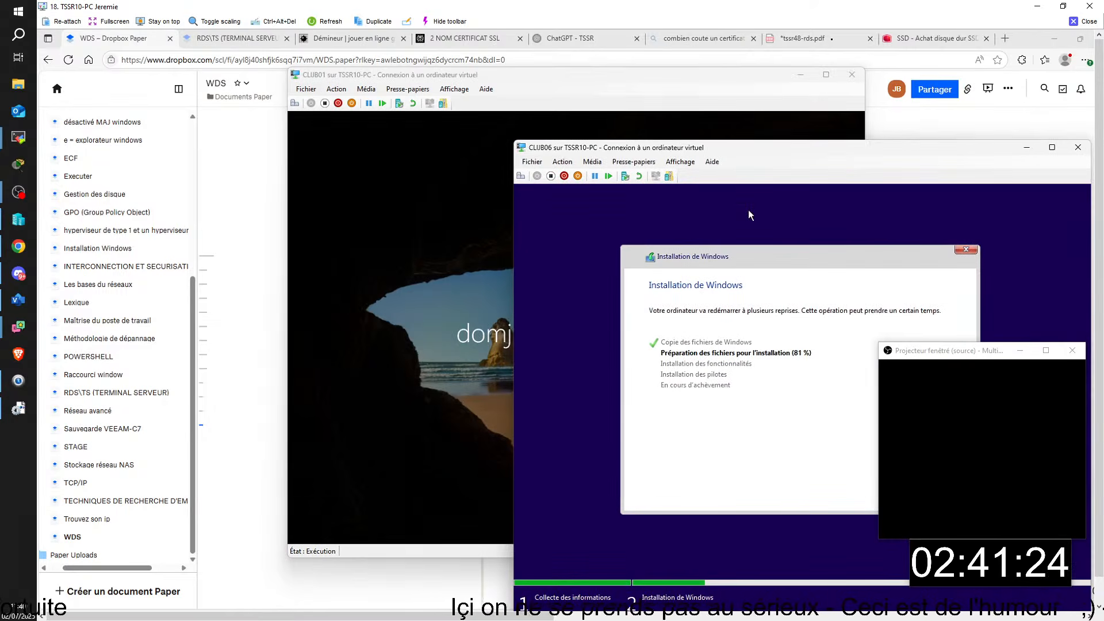
{"action": "left_click_drag", "start_coordinate": [636, 79], "coordinate": [394, 46]}
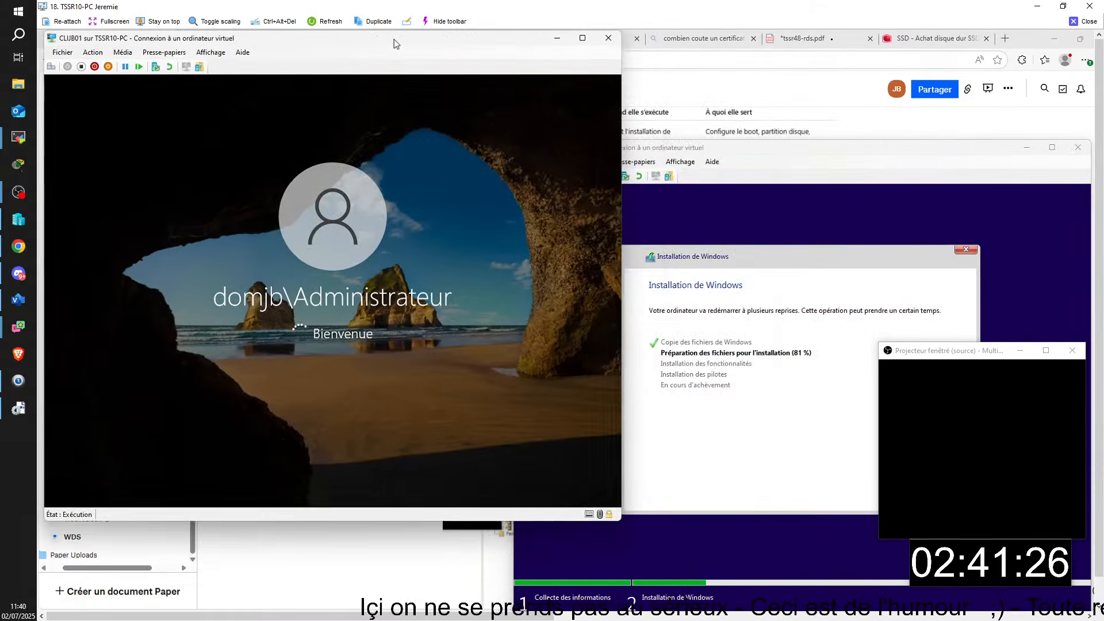
{"action": "left_click", "coordinate": [813, 197]}
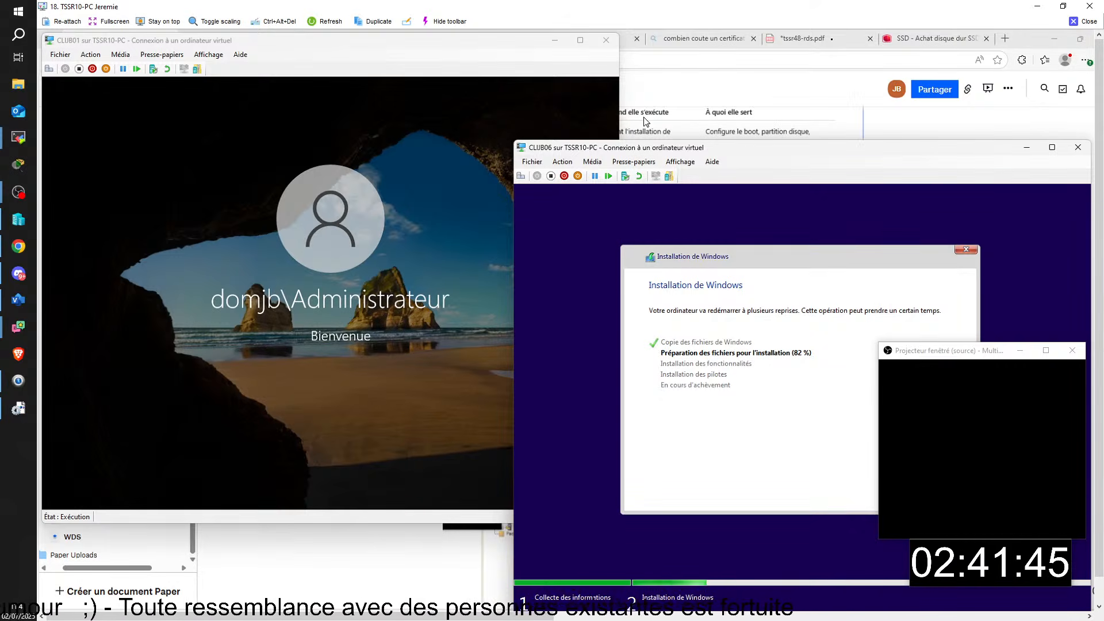
{"action": "left_click_drag", "start_coordinate": [659, 152], "coordinate": [710, 102]}
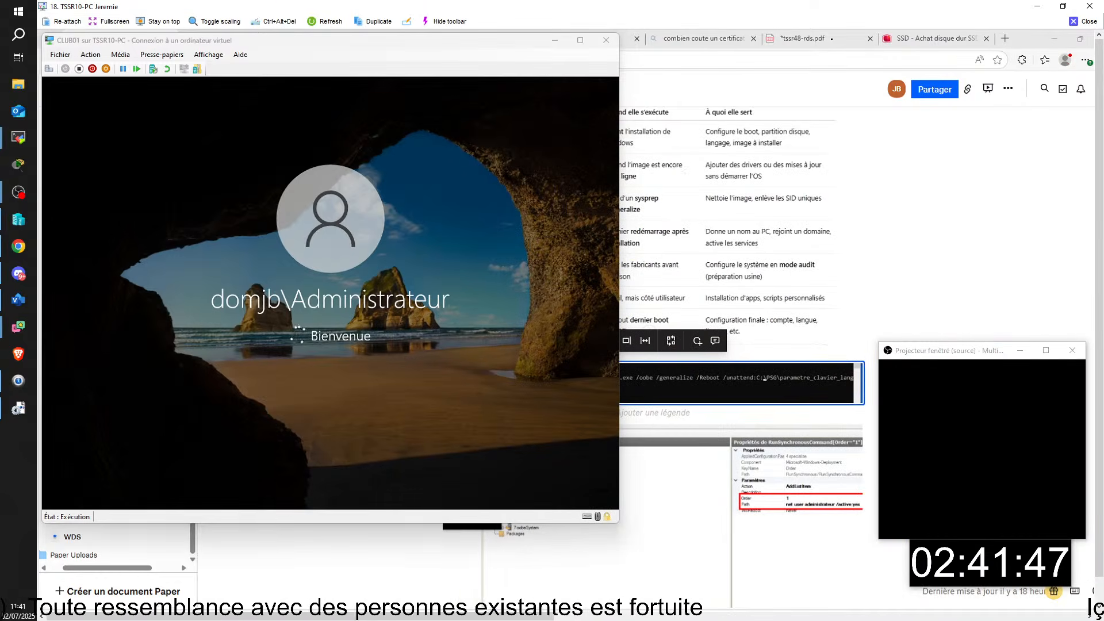
{"action": "left_click_drag", "start_coordinate": [484, 40], "coordinate": [683, 94]}
- On the Démineur page, flag mines and open safe cells near the bottom of the board
{"action": "left_click", "coordinate": [355, 38]}
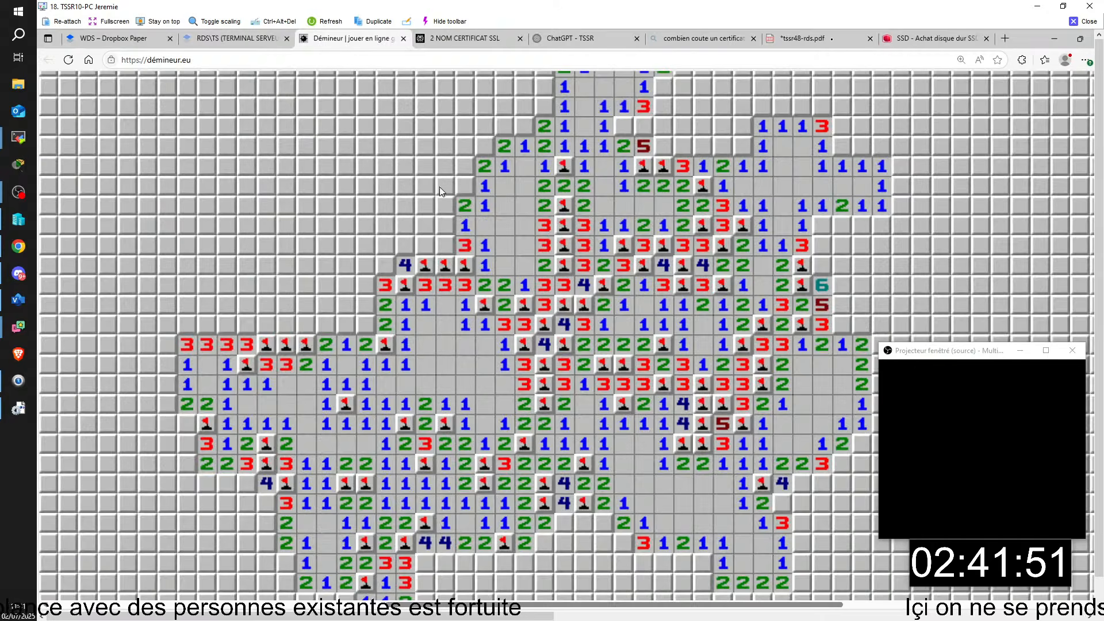
{"action": "right_click", "coordinate": [602, 520]}
{"action": "left_click", "coordinate": [585, 520]}
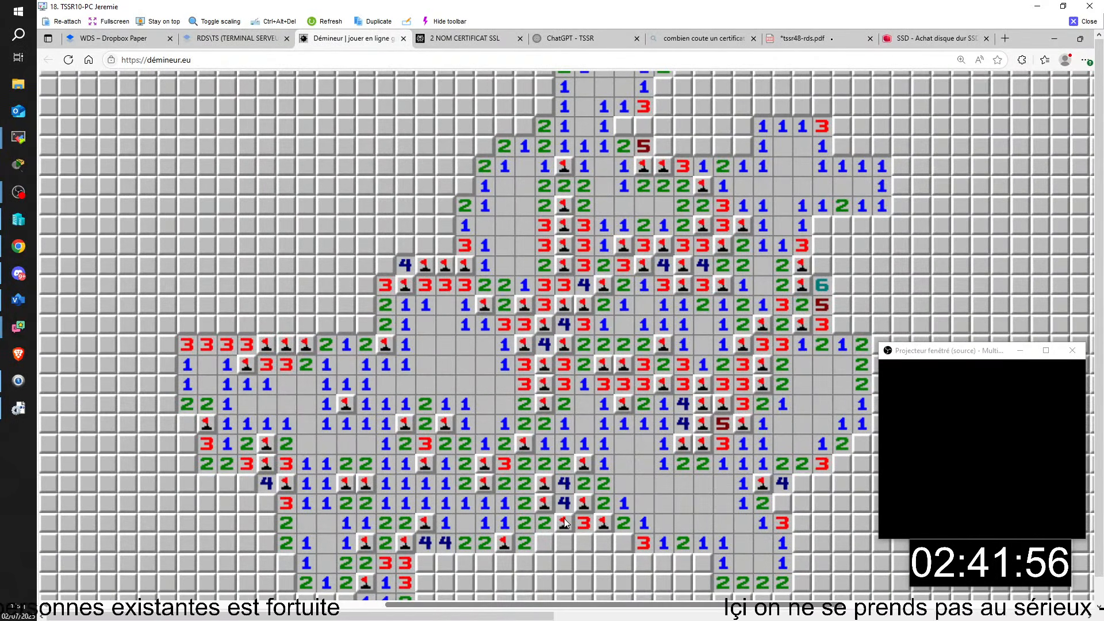
{"action": "right_click", "coordinate": [564, 523]}
{"action": "double_click", "coordinate": [564, 542]}
{"action": "left_click", "coordinate": [583, 542]}
{"action": "right_click", "coordinate": [624, 543]}
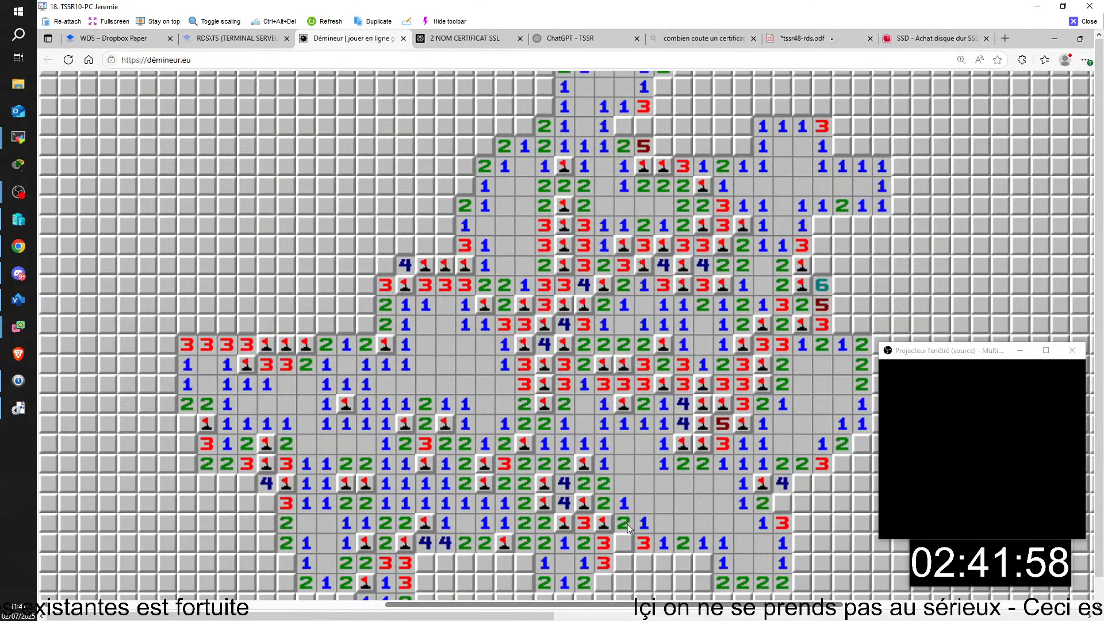
- Flag more mines and clear safe cells across the bottom rows, then return to the WDS notes page
{"action": "right_click", "coordinate": [702, 563]}
{"action": "left_click", "coordinate": [722, 563]}
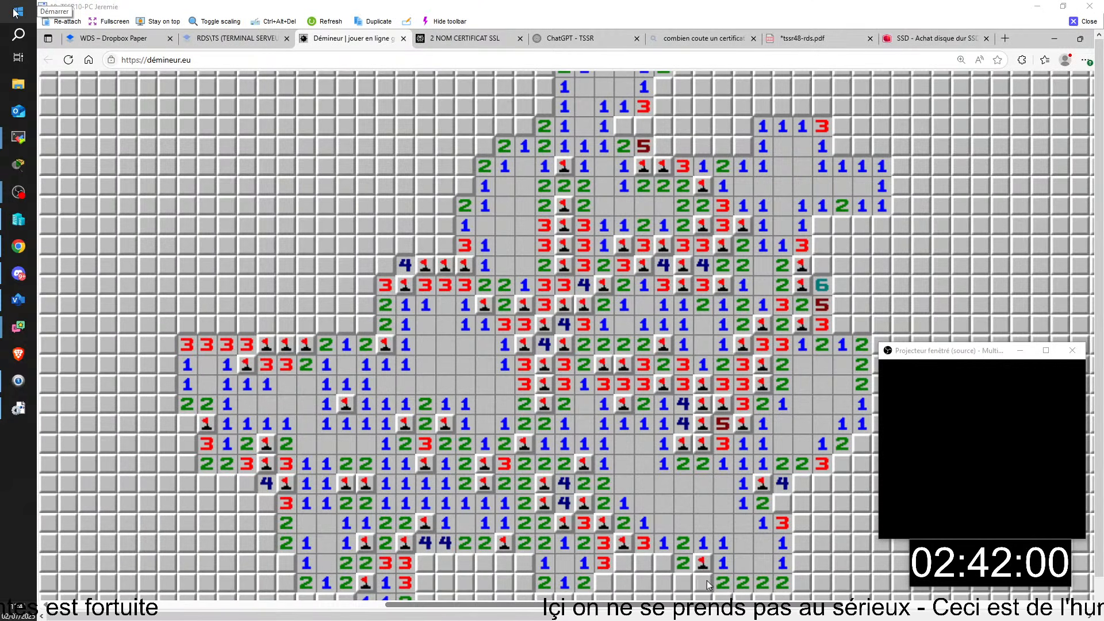
{"action": "left_click", "coordinate": [702, 582]}
{"action": "right_click", "coordinate": [664, 563]}
{"action": "left_click", "coordinate": [643, 563]}
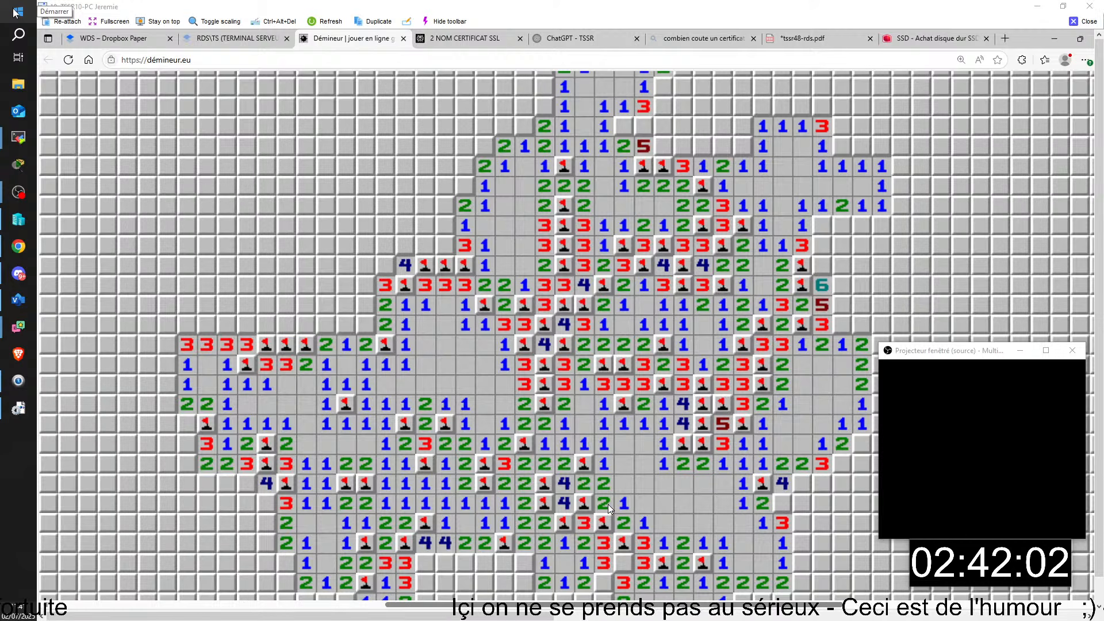
{"action": "right_click", "coordinate": [623, 563]}
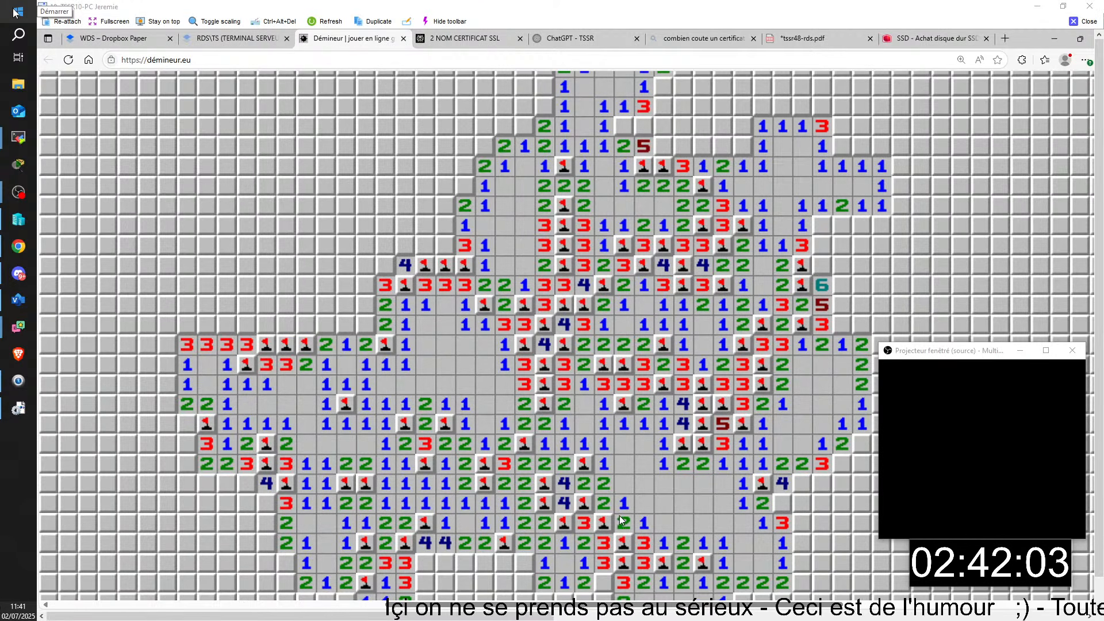
{"action": "right_click", "coordinate": [603, 583]}
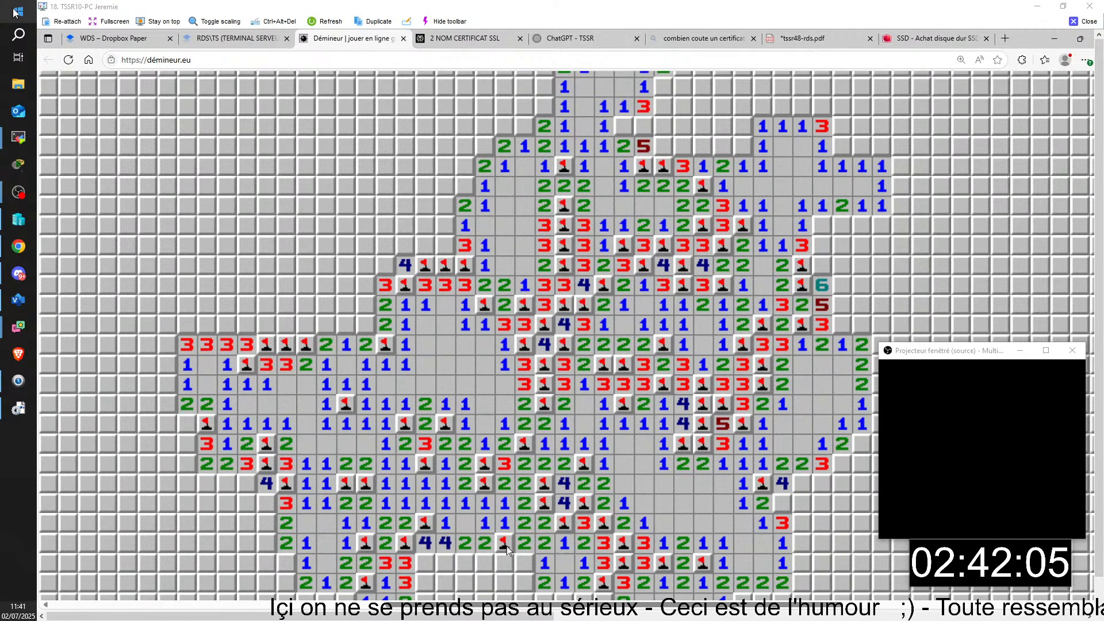
{"action": "left_click", "coordinate": [505, 563]}
{"action": "right_click", "coordinate": [523, 563]}
{"action": "left_click", "coordinate": [524, 582]}
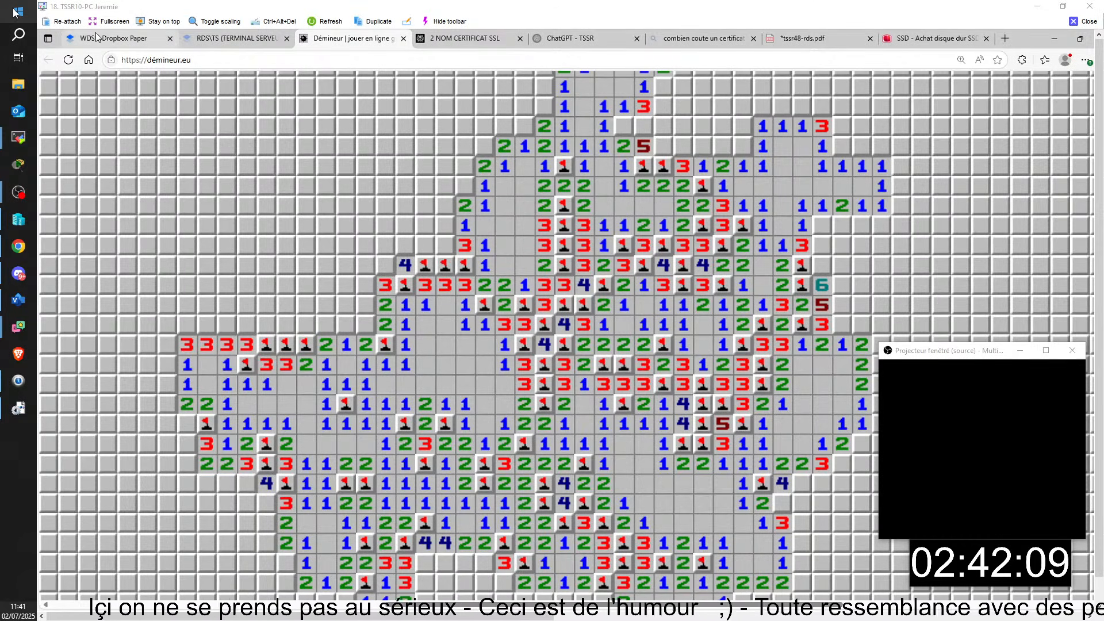
{"action": "left_click", "coordinate": [115, 38]}
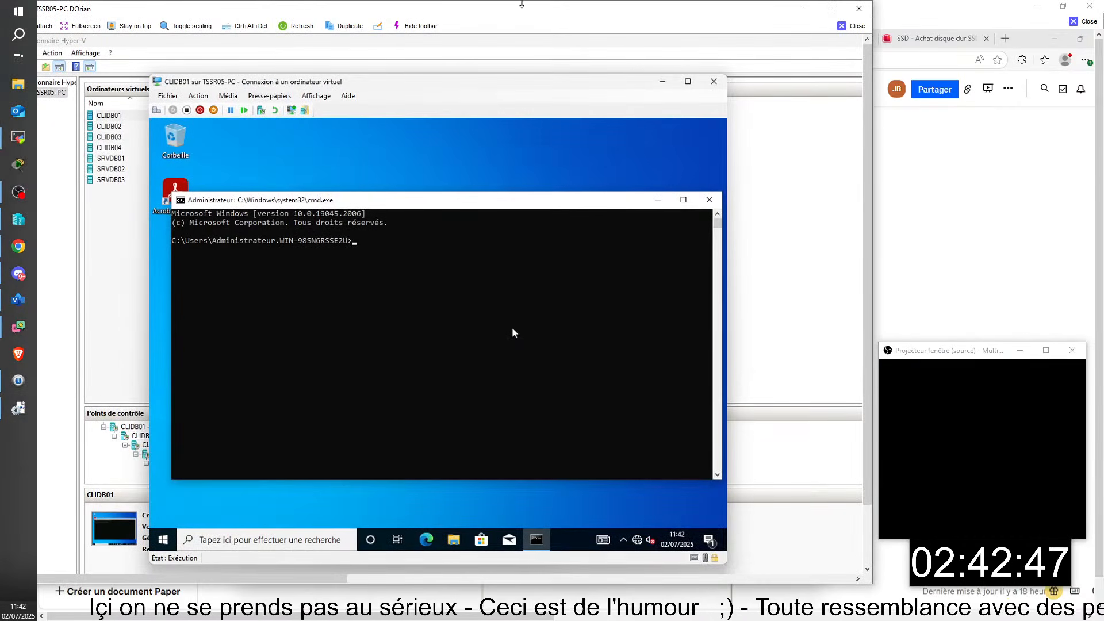
- In the maximized TSSR05-PC viewer, close CLIDB01's command prompt, check the Run box, then return to WSIM
{"action": "left_click", "coordinate": [833, 8]}
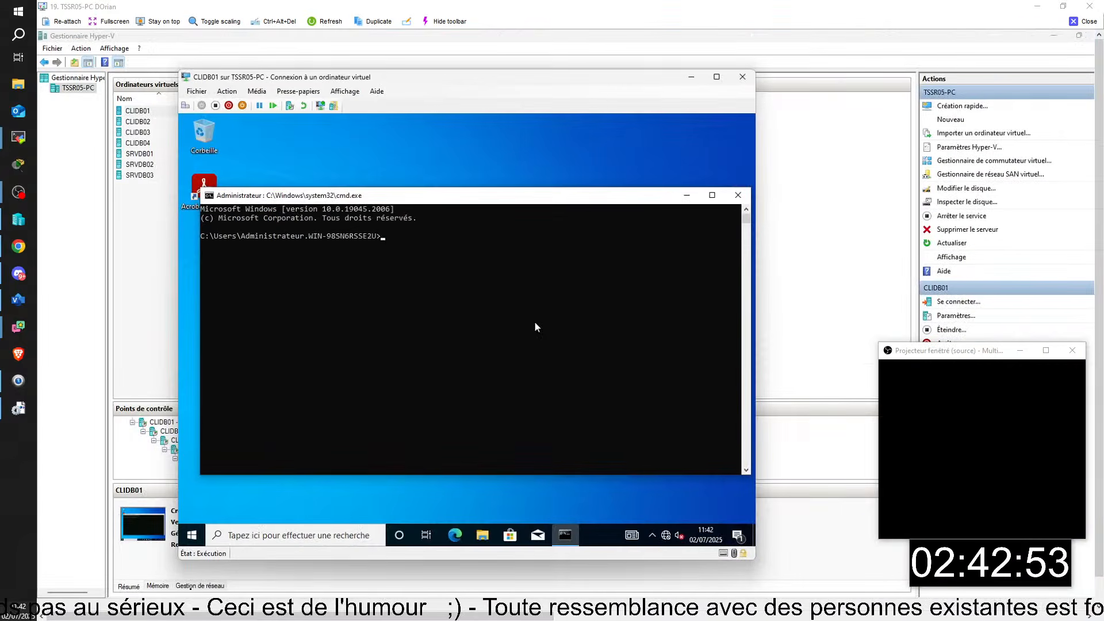
{"action": "left_click", "coordinate": [737, 196]}
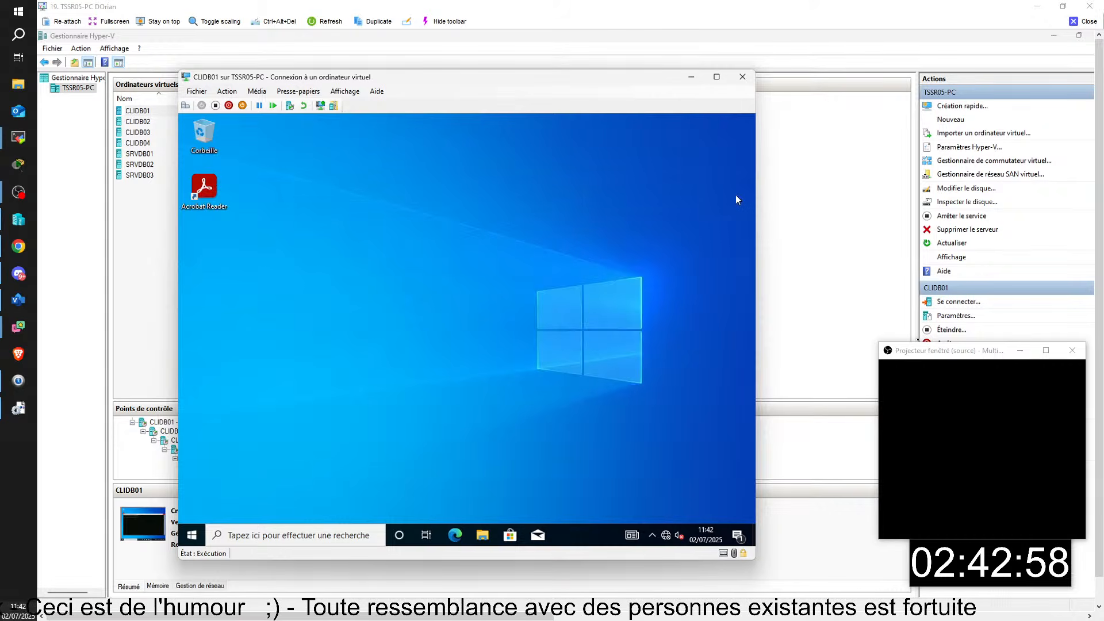
{"action": "key", "text": "super+r"}
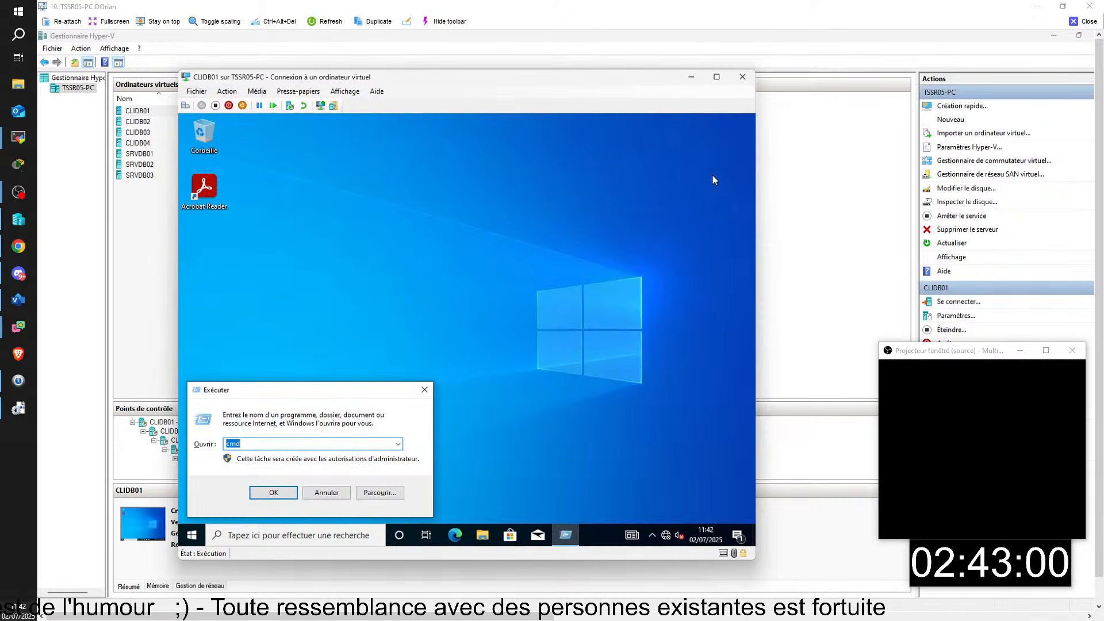
{"action": "mouse_move", "coordinate": [1098, 270]}
{"action": "left_mouse_down"}
{"action": "mouse_move", "coordinate": [1099, 310]}
{"action": "mouse_move", "coordinate": [1099, 276]}
{"action": "left_mouse_up"}
{"action": "left_click", "coordinate": [479, 598]}
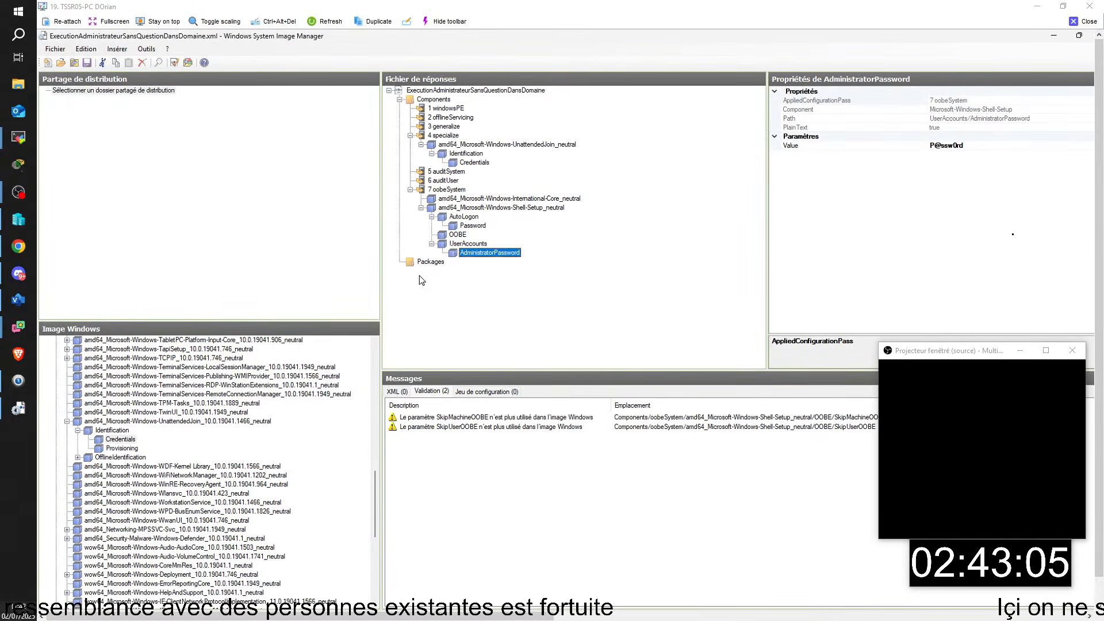
- Review the AutoLogon settings, then the UnattendedJoin component's Identification and Credentials properties
{"action": "left_click", "coordinate": [453, 218]}
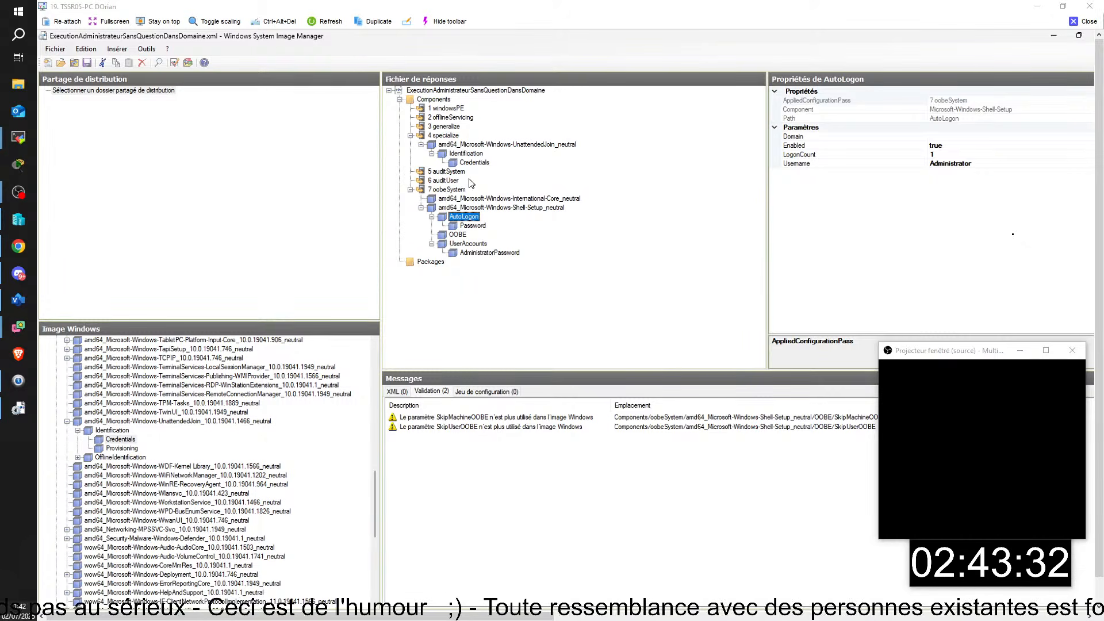
{"action": "left_click", "coordinate": [480, 147]}
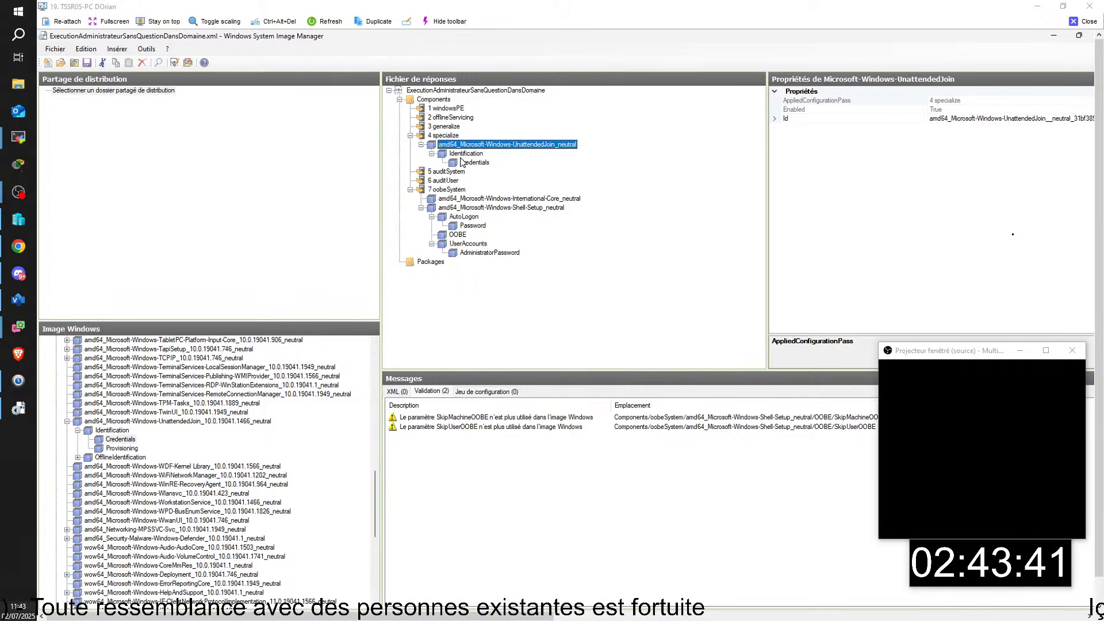
{"action": "left_click", "coordinate": [463, 154]}
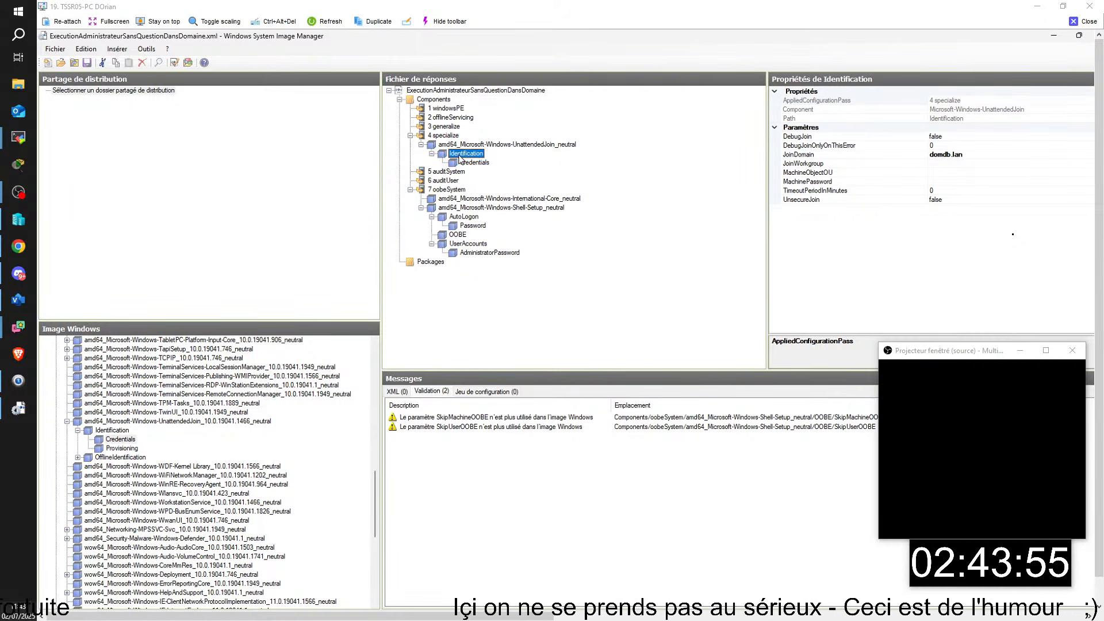
{"action": "left_click", "coordinate": [466, 162]}
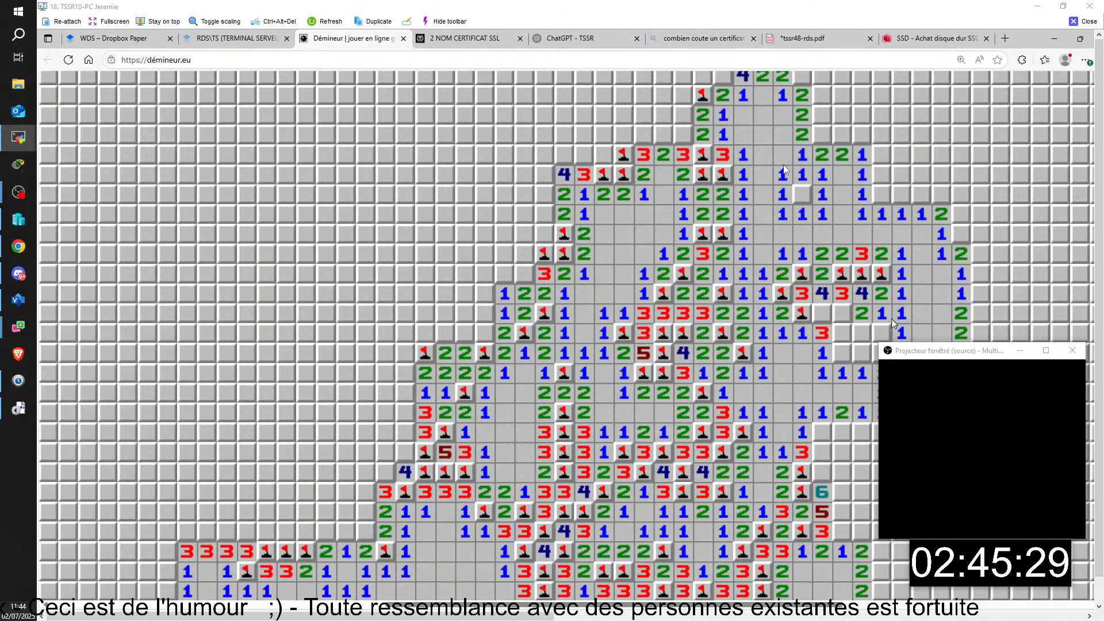
- Flag two mines and uncover neighbouring cells, moving the preview window off the board
{"action": "left_click", "coordinate": [861, 333]}
{"action": "right_click", "coordinate": [842, 313]}
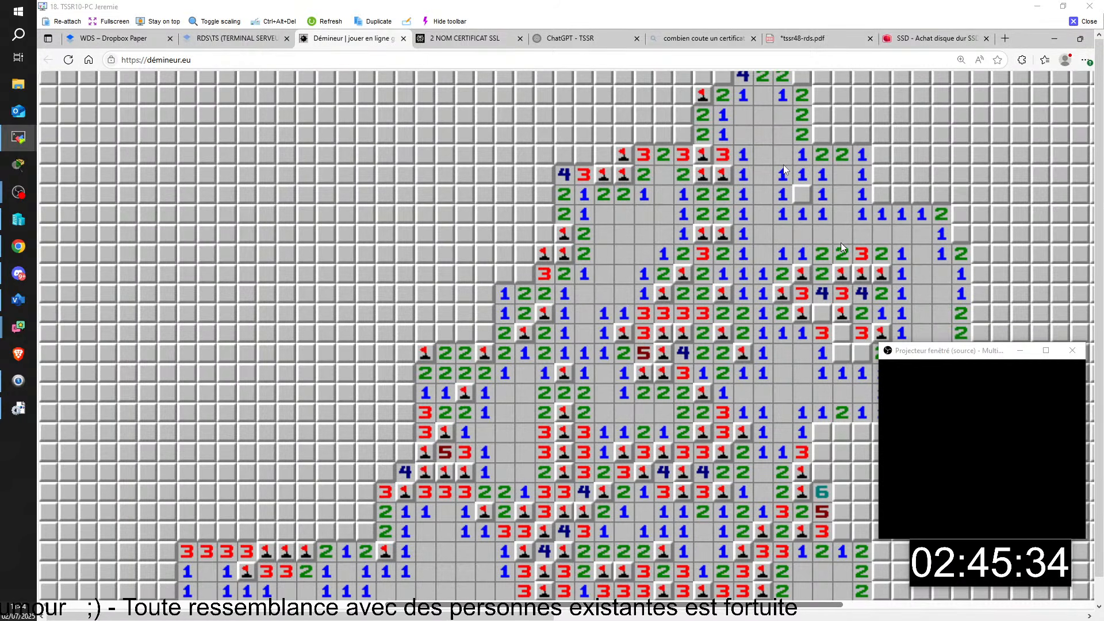
{"action": "left_click", "coordinate": [822, 314]}
{"action": "left_click", "coordinate": [841, 333]}
{"action": "right_click", "coordinate": [842, 352]}
{"action": "left_click", "coordinate": [861, 353]}
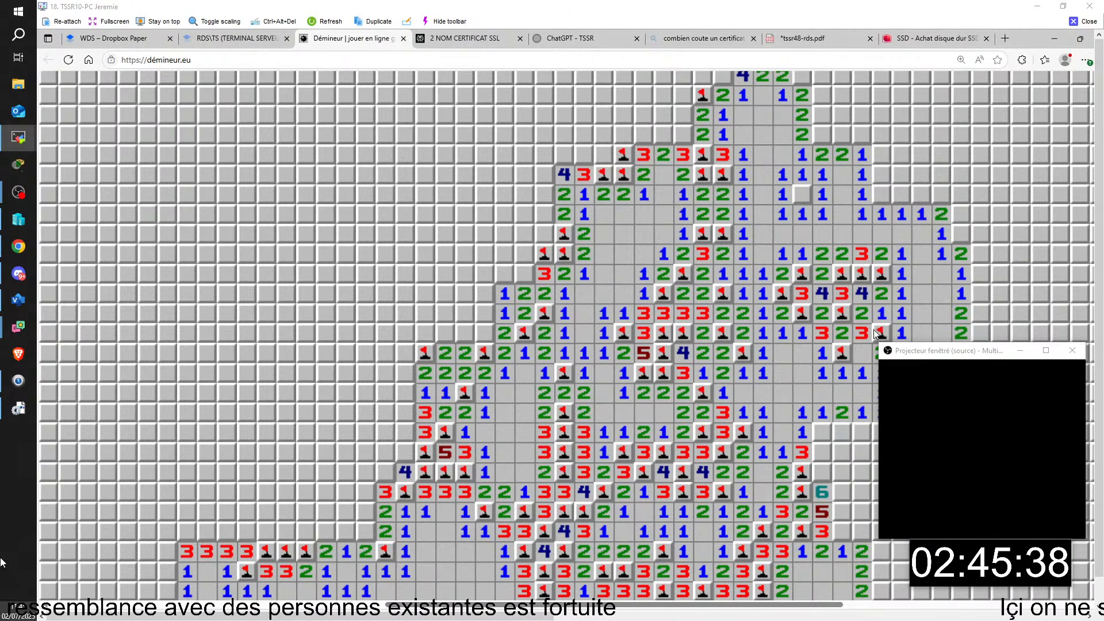
{"action": "left_click_drag", "start_coordinate": [928, 353], "coordinate": [81, 429]}
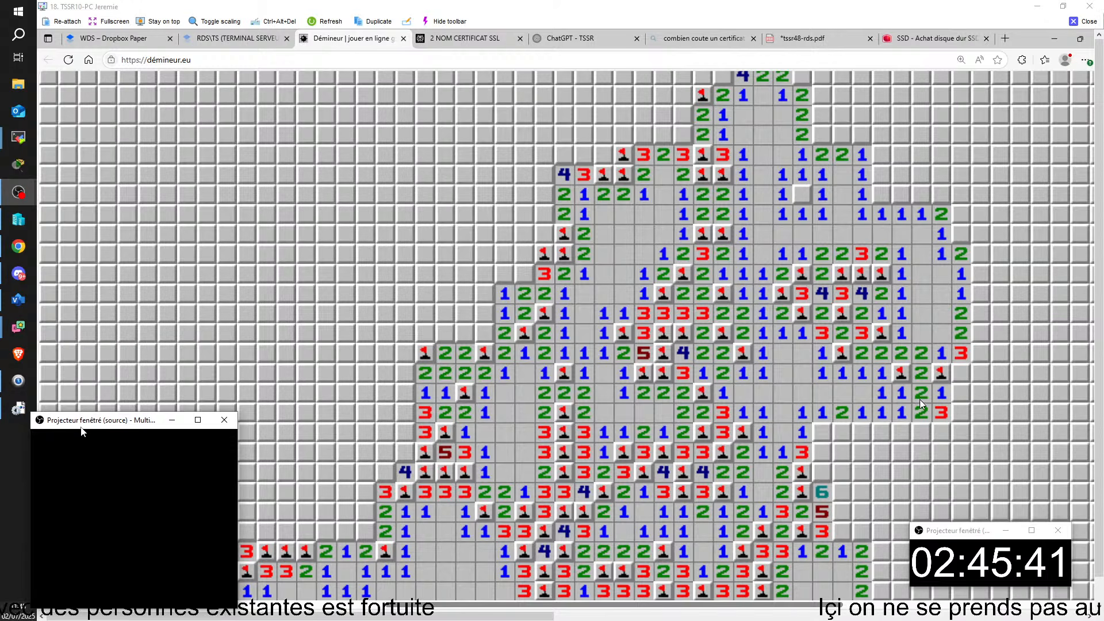
- Keep uncovering and flagging lower cells until a mine goes off, then scroll back up the page
{"action": "left_click", "coordinate": [968, 374]}
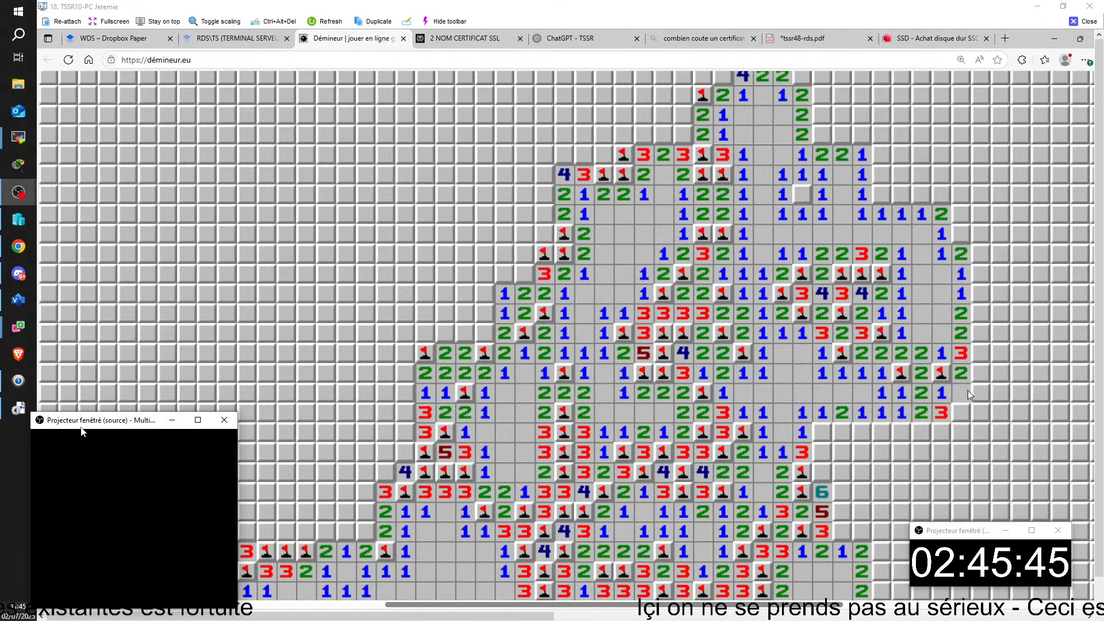
{"action": "left_click", "coordinate": [956, 408]}
{"action": "right_click", "coordinate": [825, 433]}
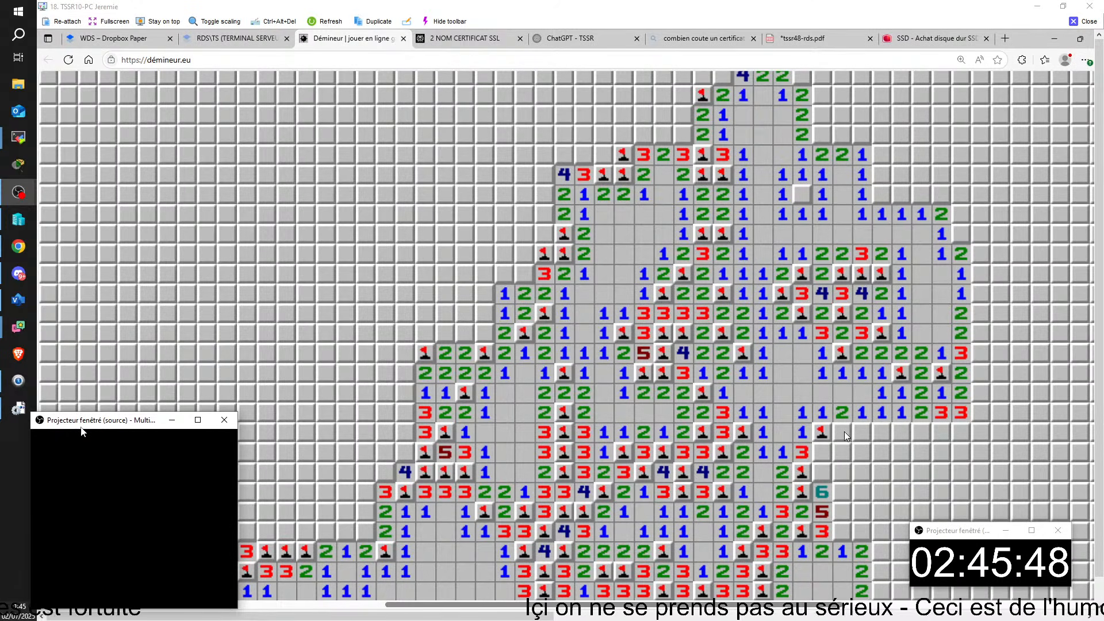
{"action": "left_click", "coordinate": [883, 431]}
{"action": "right_click", "coordinate": [900, 433]}
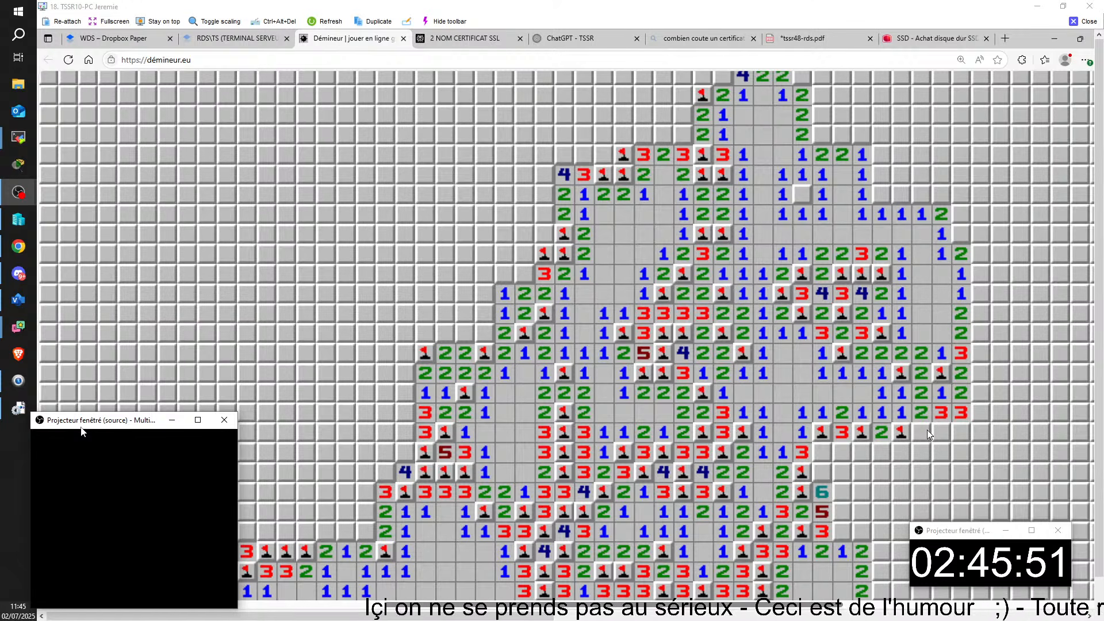
{"action": "left_click", "coordinate": [921, 432]}
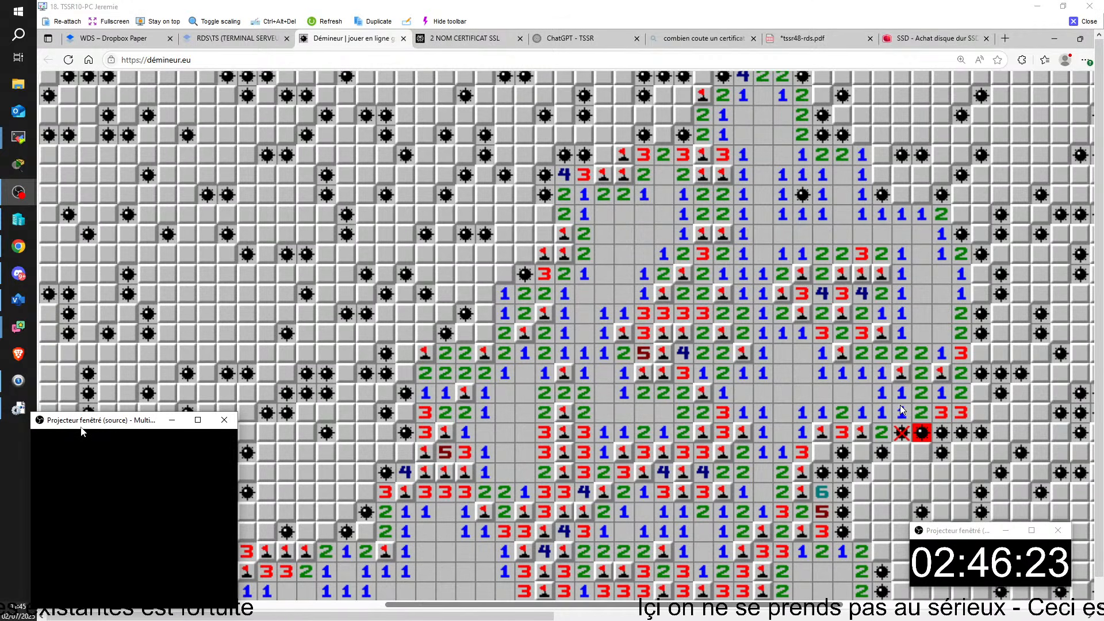
{"action": "scroll", "coordinate": [900, 410], "scroll_direction": "down", "scroll_amount": 5}
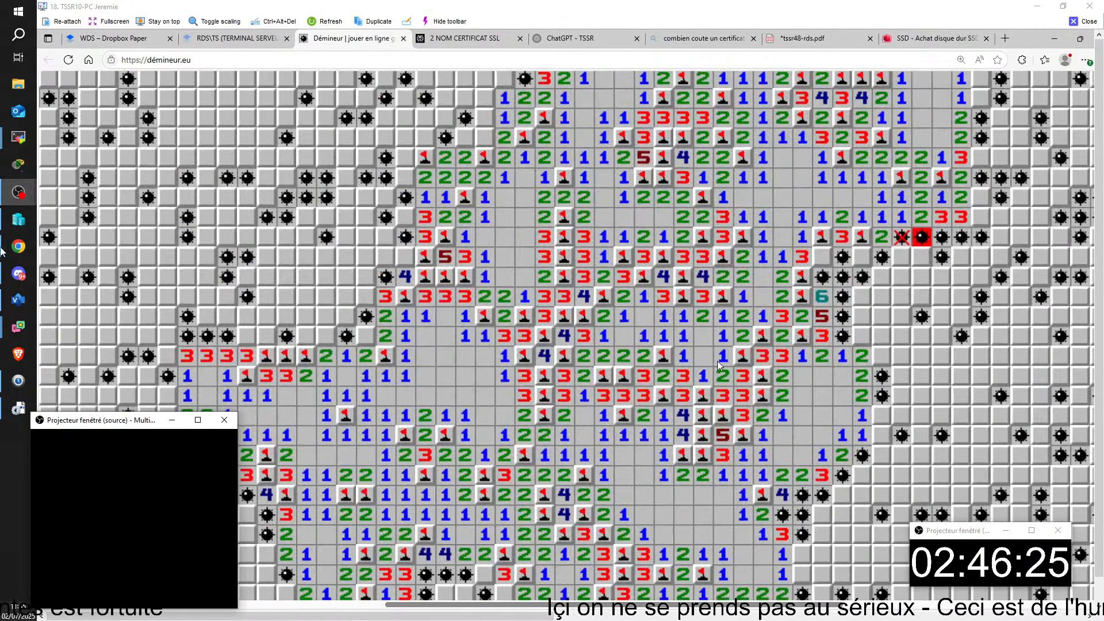
{"action": "scroll", "coordinate": [720, 366], "scroll_direction": "up", "scroll_amount": 5}
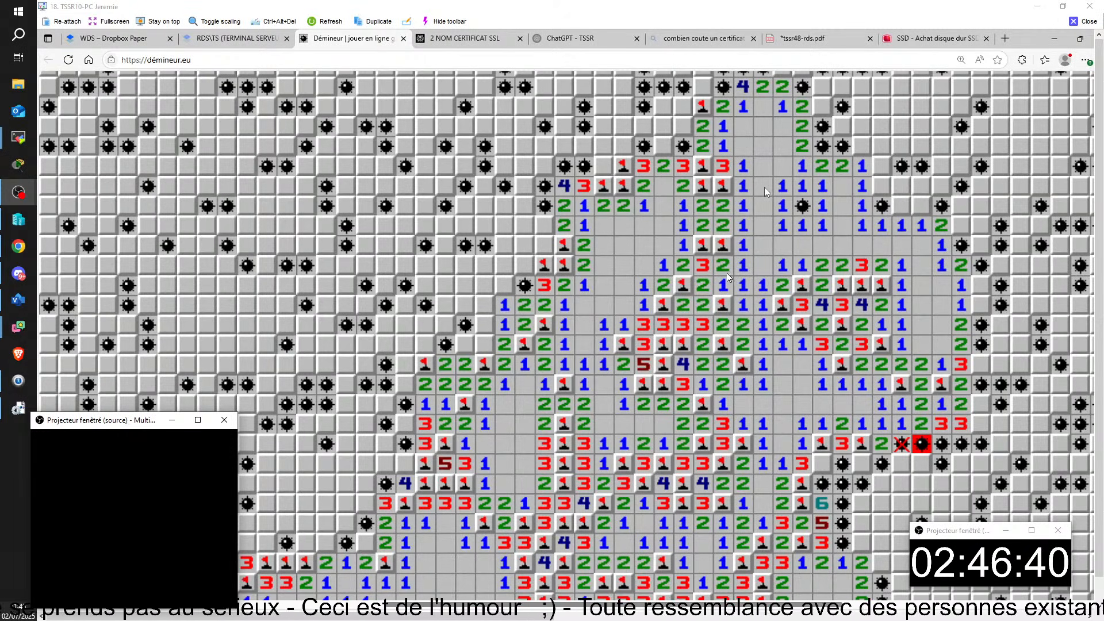
{"action": "scroll", "coordinate": [763, 187], "scroll_direction": "up", "scroll_amount": 7}
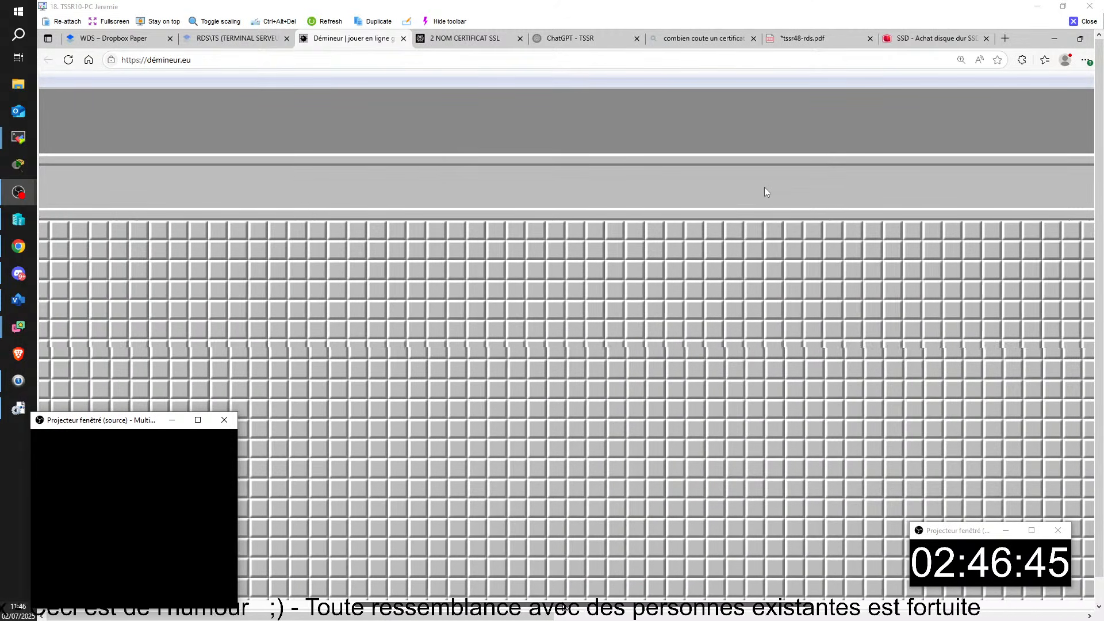
- Open the first area of the new board and flag the mines along its lower edge
{"action": "scroll", "coordinate": [542, 486], "scroll_direction": "down", "scroll_amount": 3}
{"action": "left_click", "coordinate": [488, 411]}
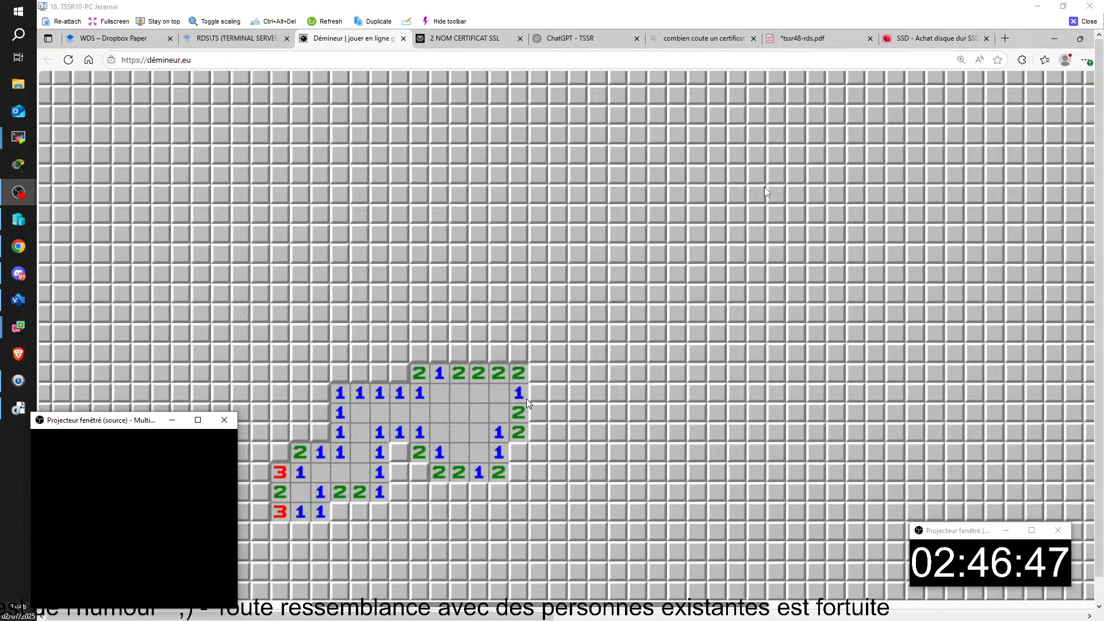
{"action": "right_click", "coordinate": [519, 451]}
{"action": "left_click", "coordinate": [519, 473]}
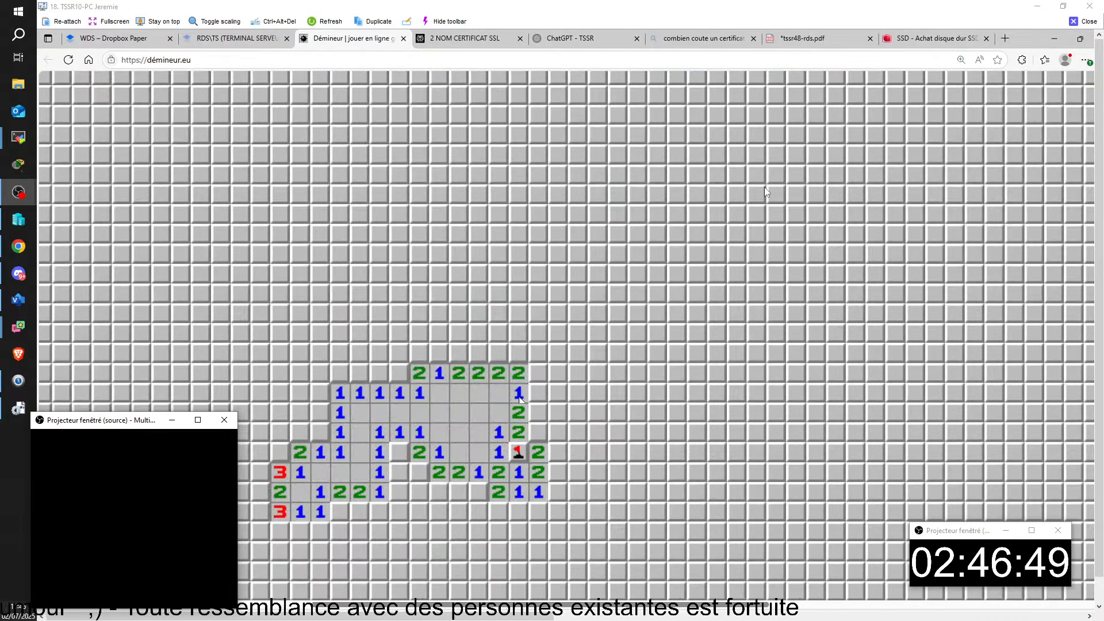
{"action": "right_click", "coordinate": [400, 452]}
{"action": "left_click", "coordinate": [401, 473]}
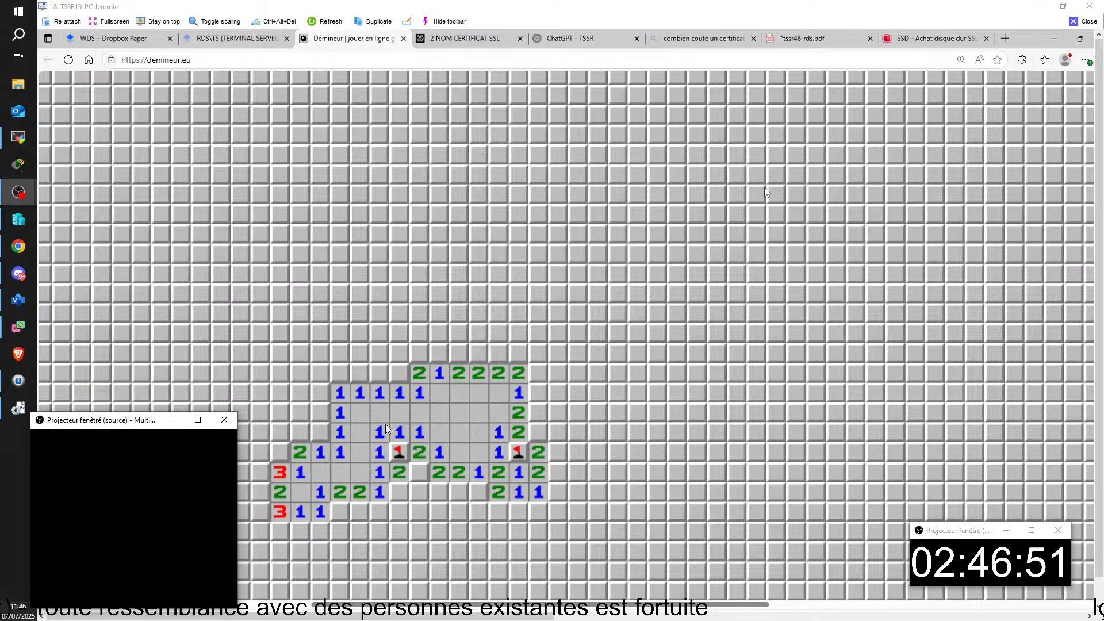
{"action": "right_click", "coordinate": [419, 472]}
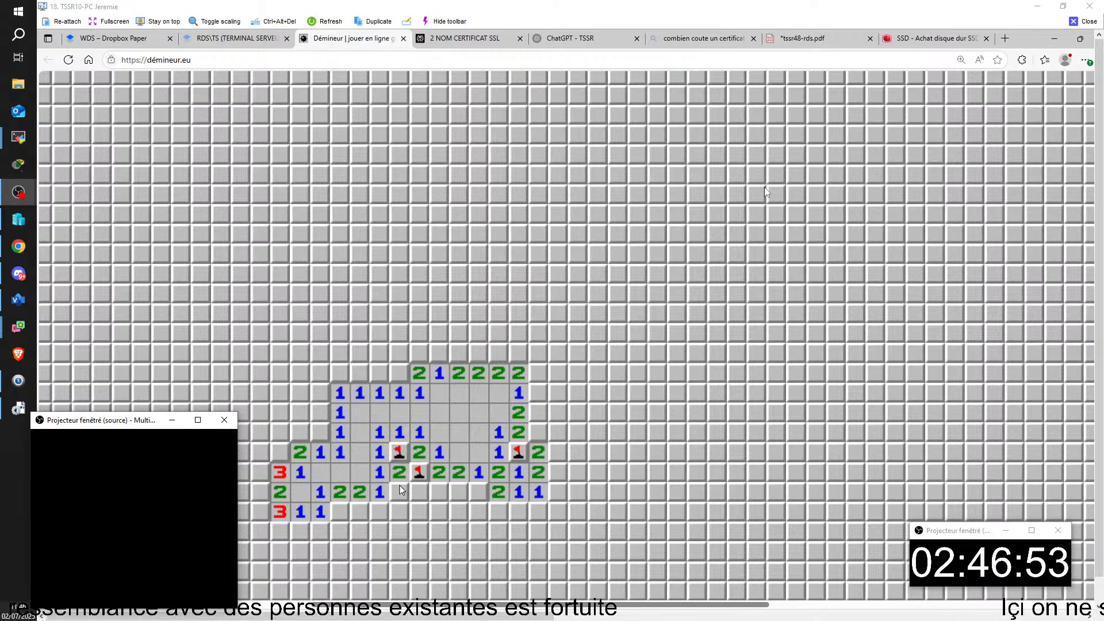
{"action": "left_click", "coordinate": [399, 511]}
- Flag mines and uncover cells along the left side and top edge of the cleared area
{"action": "right_click", "coordinate": [319, 432]}
{"action": "left_click", "coordinate": [319, 412]}
{"action": "left_click", "coordinate": [299, 432]}
{"action": "left_click", "coordinate": [320, 392]}
{"action": "right_click", "coordinate": [399, 373]}
{"action": "double_click", "coordinate": [383, 372]}
{"action": "right_click", "coordinate": [345, 371]}
{"action": "left_click", "coordinate": [341, 352]}
{"action": "left_click", "coordinate": [317, 373]}
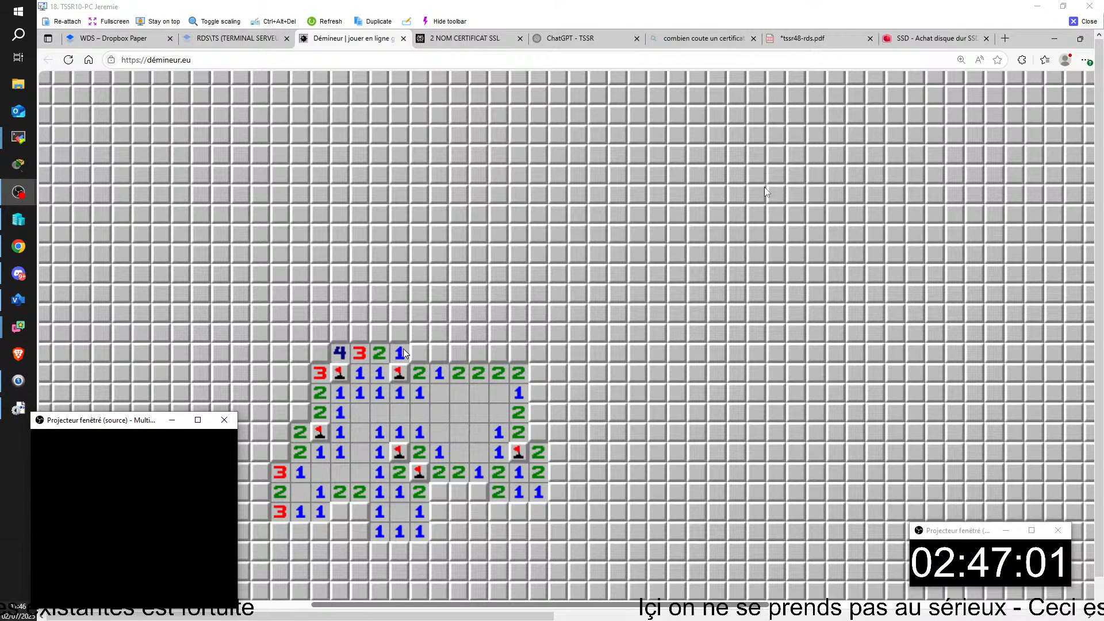
- Expand the cleared area upward and to the right, flagging mines on the top row
{"action": "left_click", "coordinate": [379, 333]}
{"action": "left_click", "coordinate": [396, 337]}
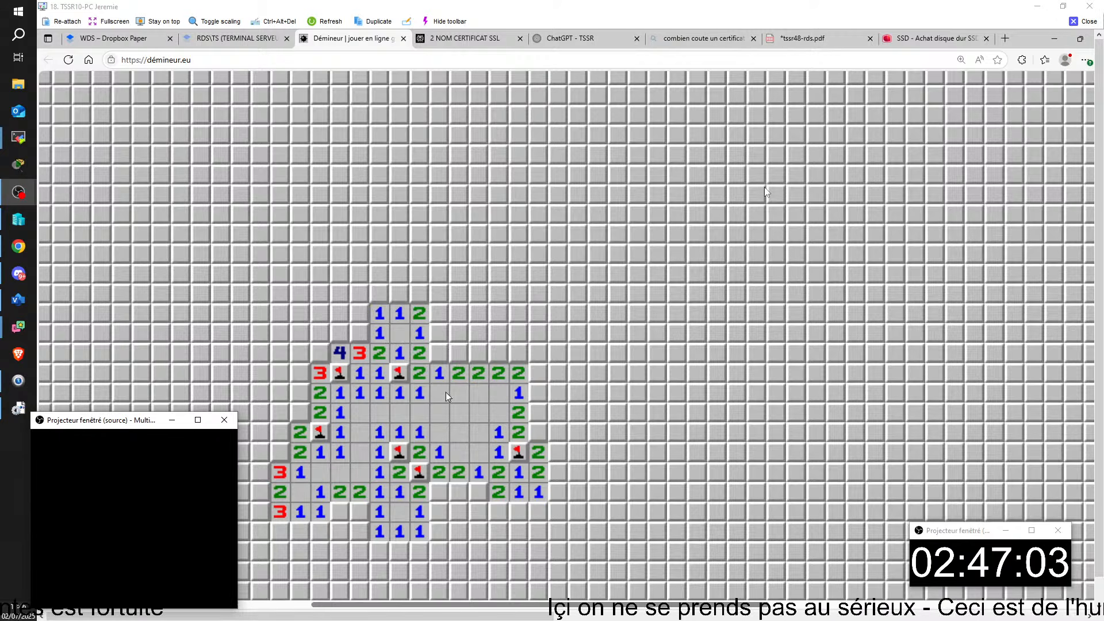
{"action": "right_click", "coordinate": [442, 354]}
{"action": "left_click", "coordinate": [459, 355]}
{"action": "right_click", "coordinate": [479, 354]}
{"action": "left_click", "coordinate": [444, 334]}
{"action": "left_click", "coordinate": [461, 334]}
{"action": "left_click", "coordinate": [478, 333]}
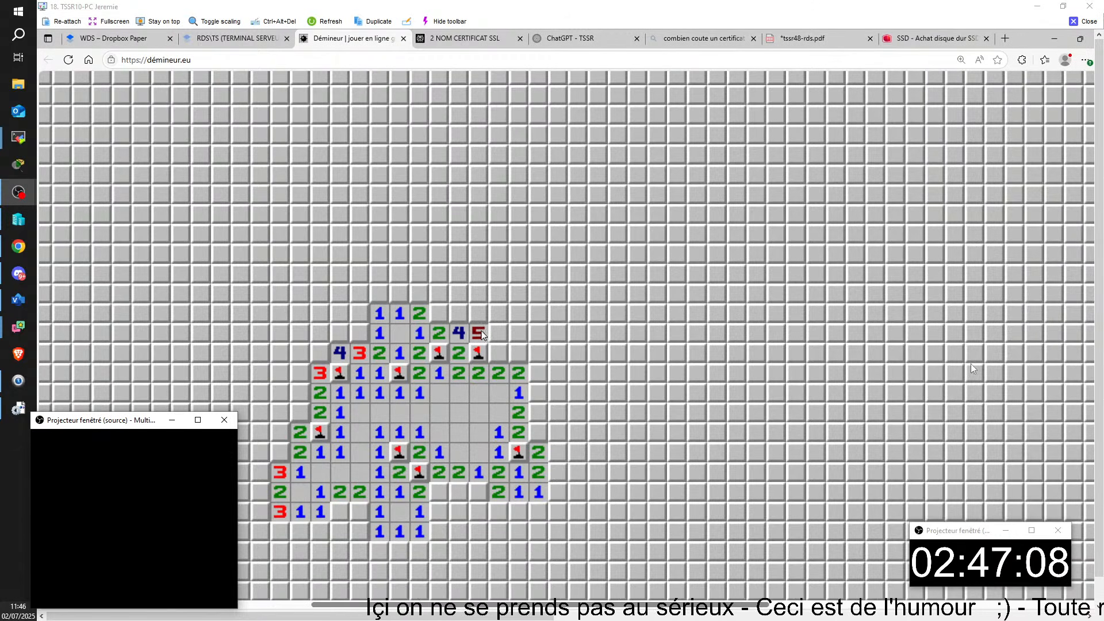
{"action": "left_click", "coordinate": [439, 313]}
{"action": "right_click", "coordinate": [458, 313]}
{"action": "left_click_drag", "start_coordinate": [534, 614], "coordinate": [954, 601]}
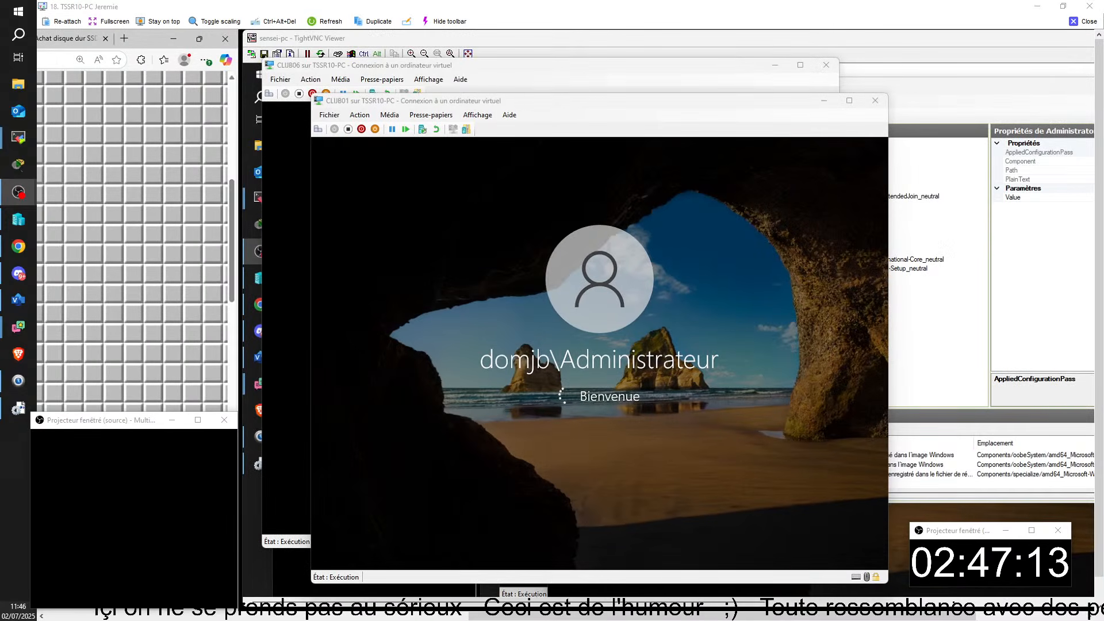
- Drag the CLUB01 connection window aside while it auto-logs on as Administrateur
{"action": "left_click_drag", "start_coordinate": [389, 103], "coordinate": [0, 80]}
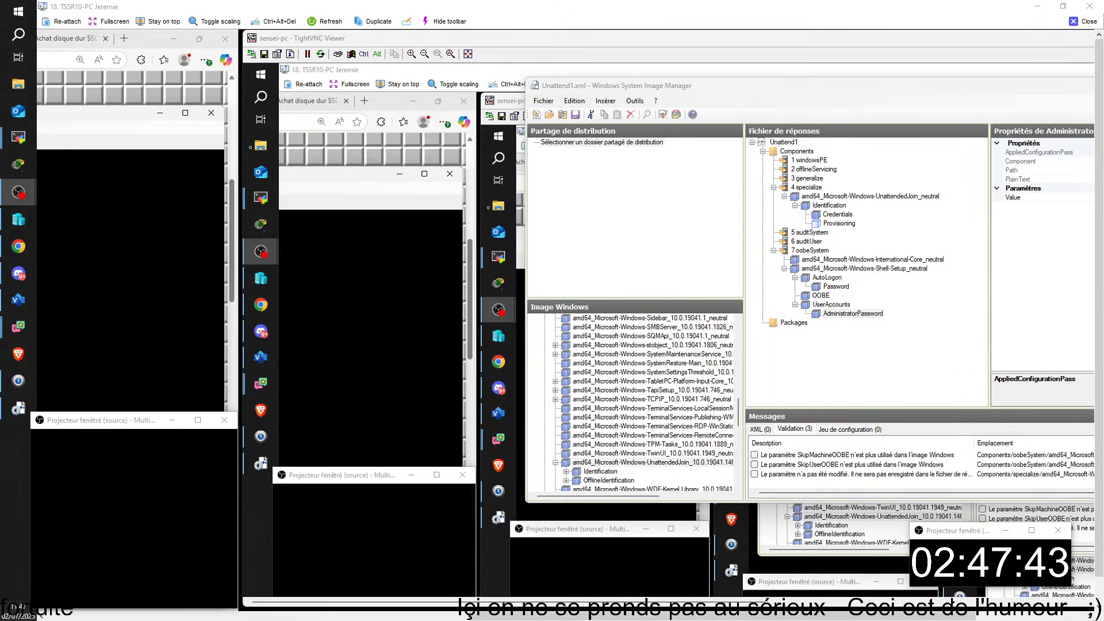
- Show Reponse.xml's 'net user administrateur /active:yes' command, then return to the remote VM viewer
{"action": "left_click", "coordinate": [1084, 26]}
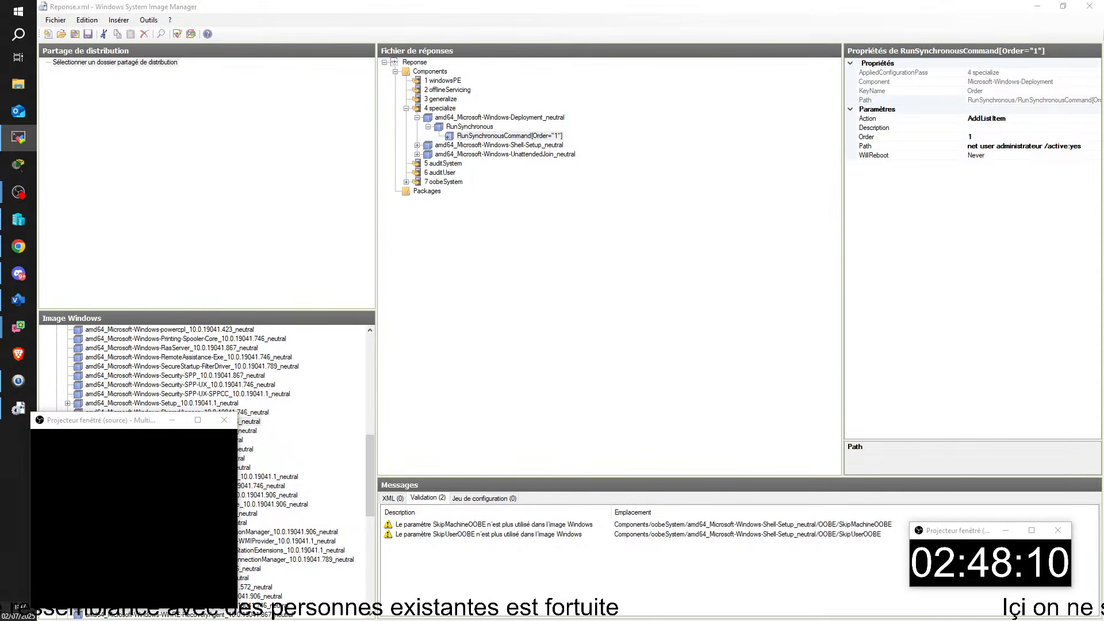
{"action": "key", "text": "alt+Tab"}
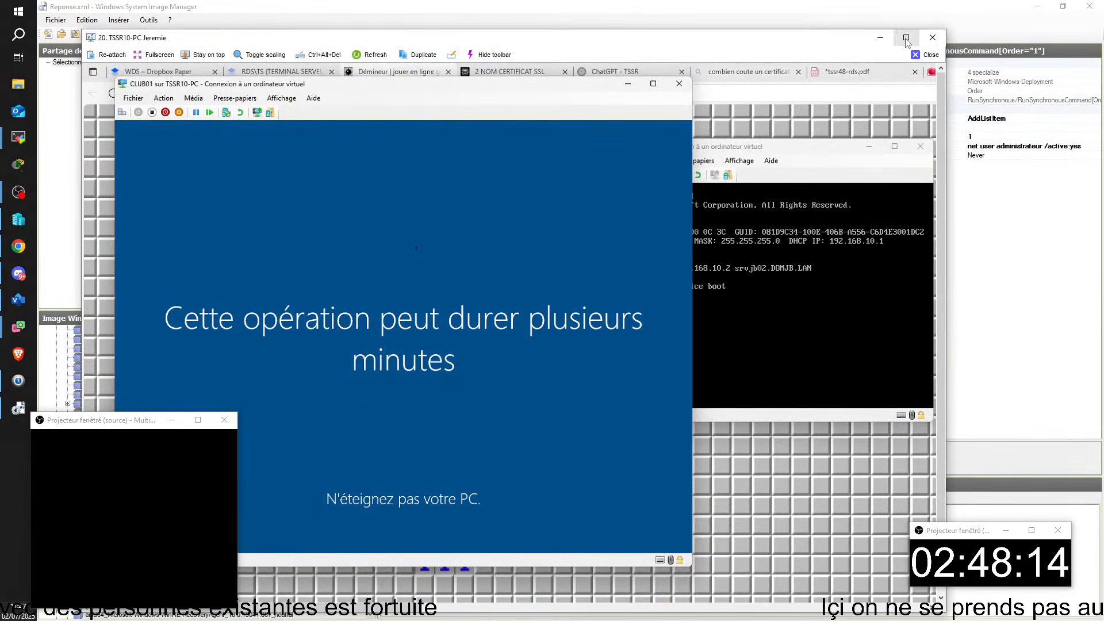
- Maximize the remote session, then enlarge and reposition the CLUB01 setup window
{"action": "left_click", "coordinate": [906, 38]}
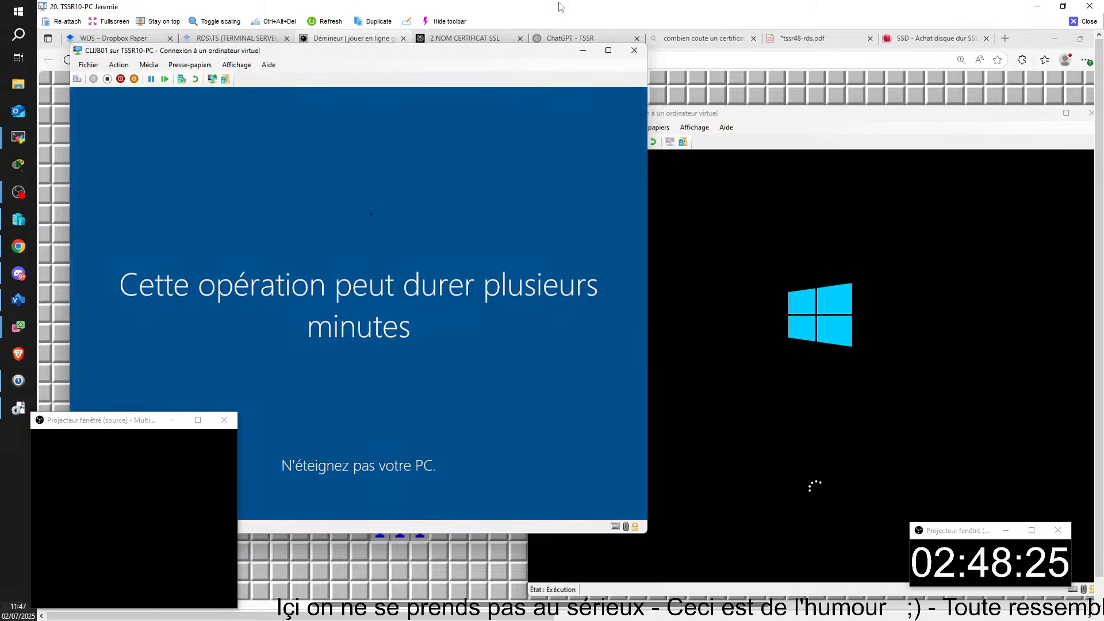
{"action": "double_click", "coordinate": [715, 117]}
{"action": "left_click_drag", "start_coordinate": [459, 52], "coordinate": [1092, 92]}
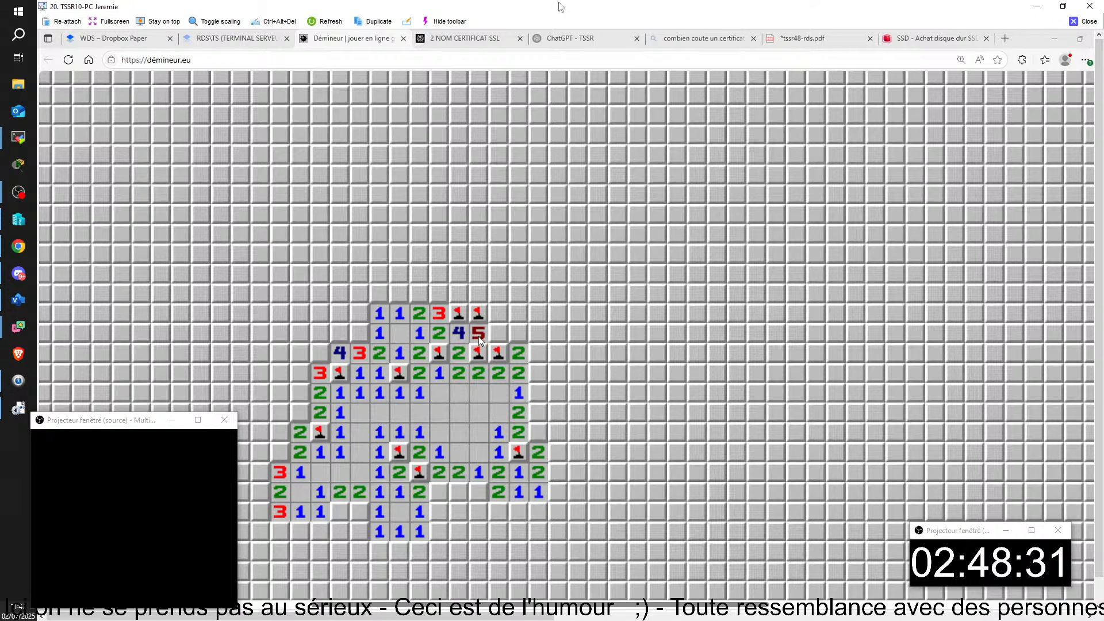
- Open the blank region above the cleared area and flag the mines along its row
{"action": "right_click", "coordinate": [361, 333]}
{"action": "left_click", "coordinate": [386, 297]}
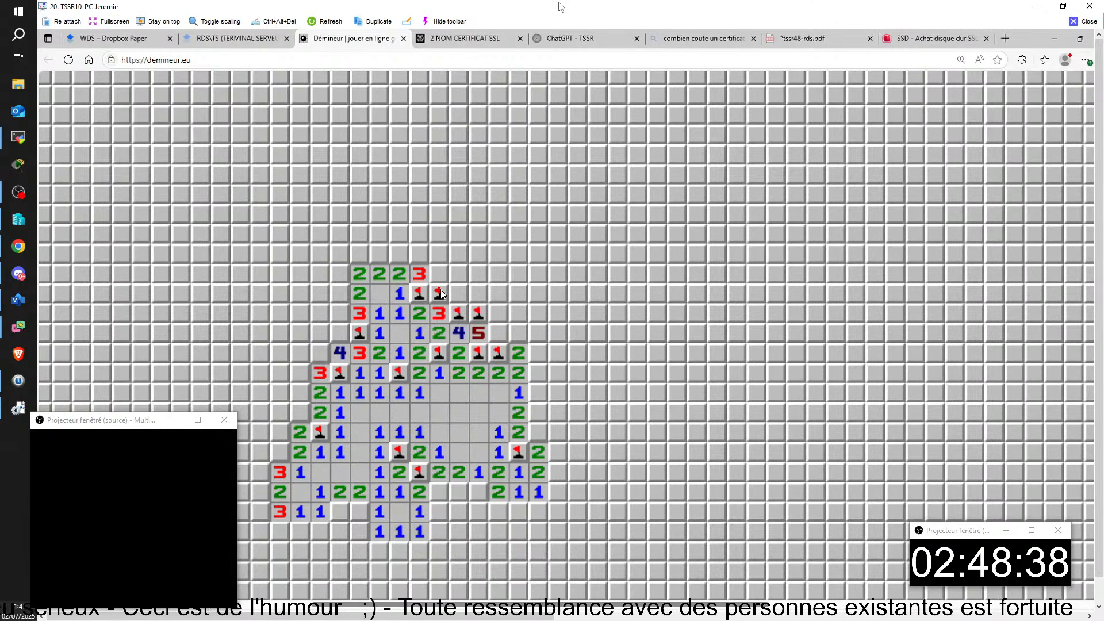
{"action": "left_click", "coordinate": [475, 270]}
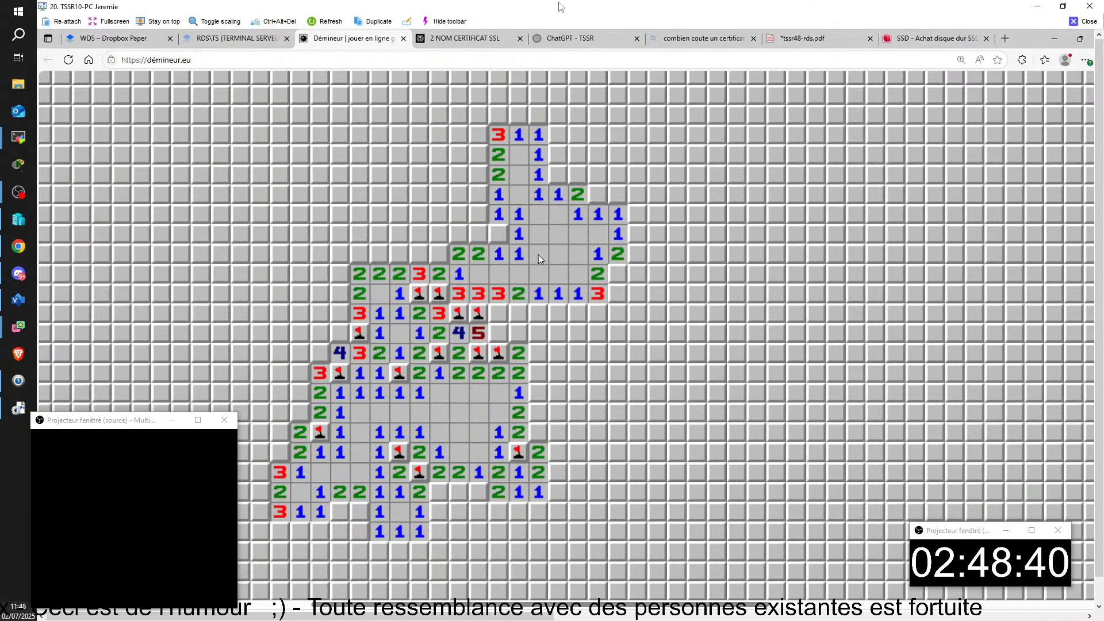
{"action": "right_click", "coordinate": [497, 313]}
{"action": "right_click", "coordinate": [518, 314]}
{"action": "left_click", "coordinate": [538, 313]}
{"action": "left_click", "coordinate": [556, 312]}
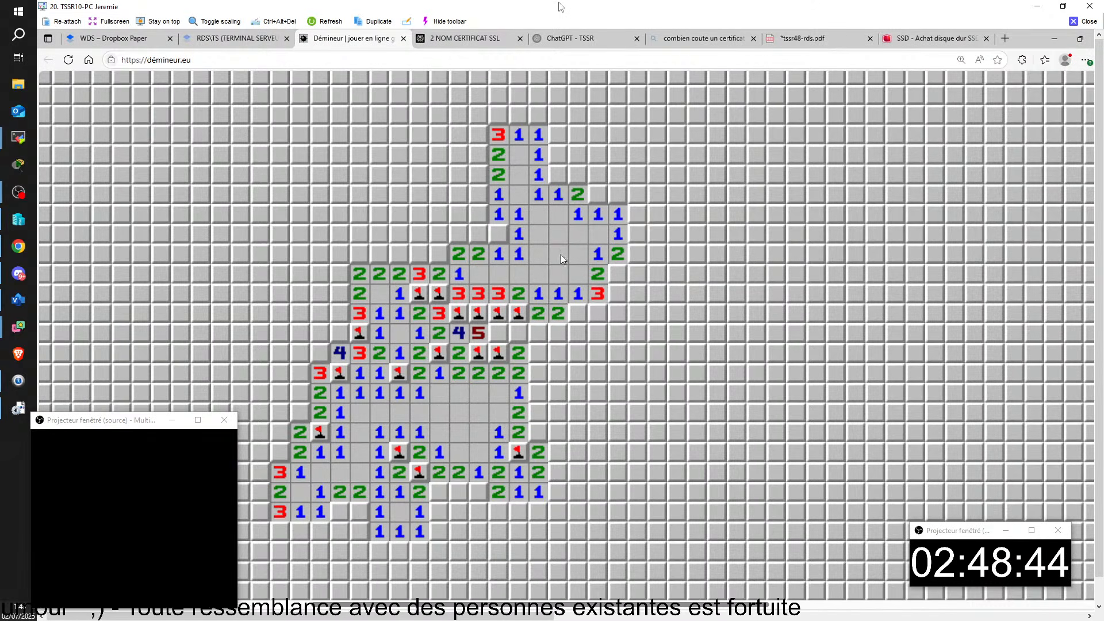
{"action": "right_click", "coordinate": [576, 313]}
{"action": "left_click", "coordinate": [595, 311]}
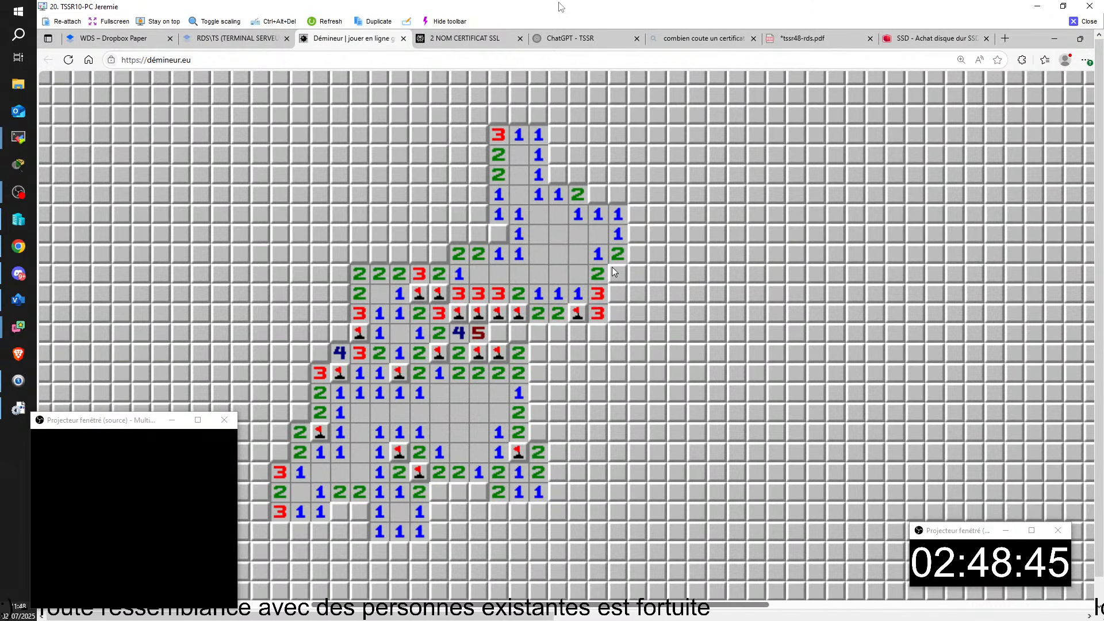
- Flag mines in the lower row and lower-right group, revealing the safe cells beside them
{"action": "right_click", "coordinate": [478, 492]}
{"action": "left_click", "coordinate": [459, 491]}
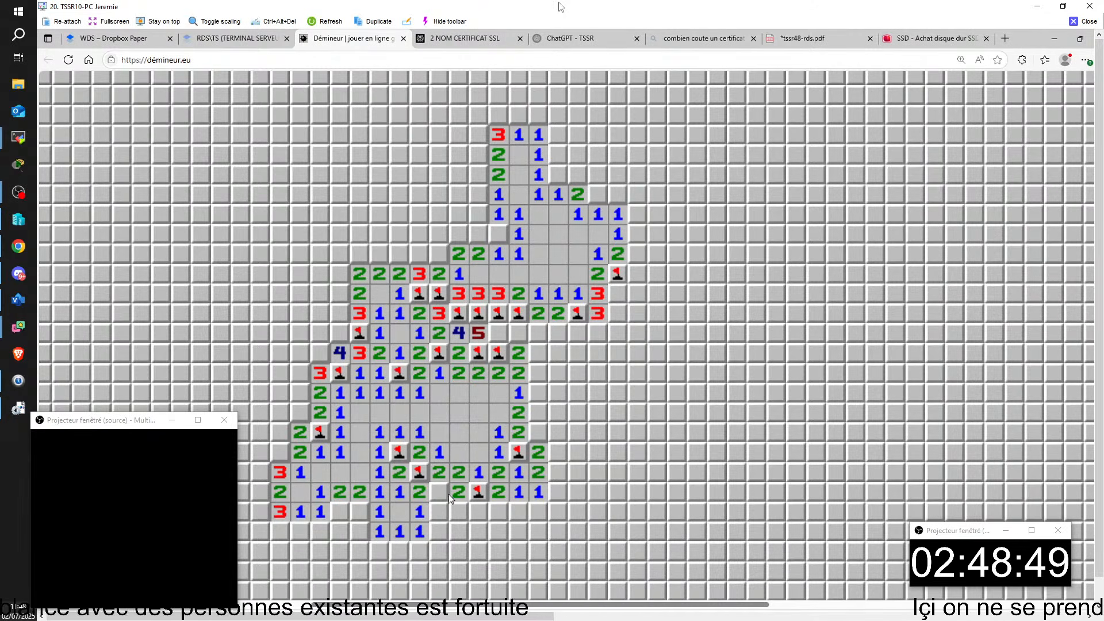
{"action": "right_click", "coordinate": [443, 490]}
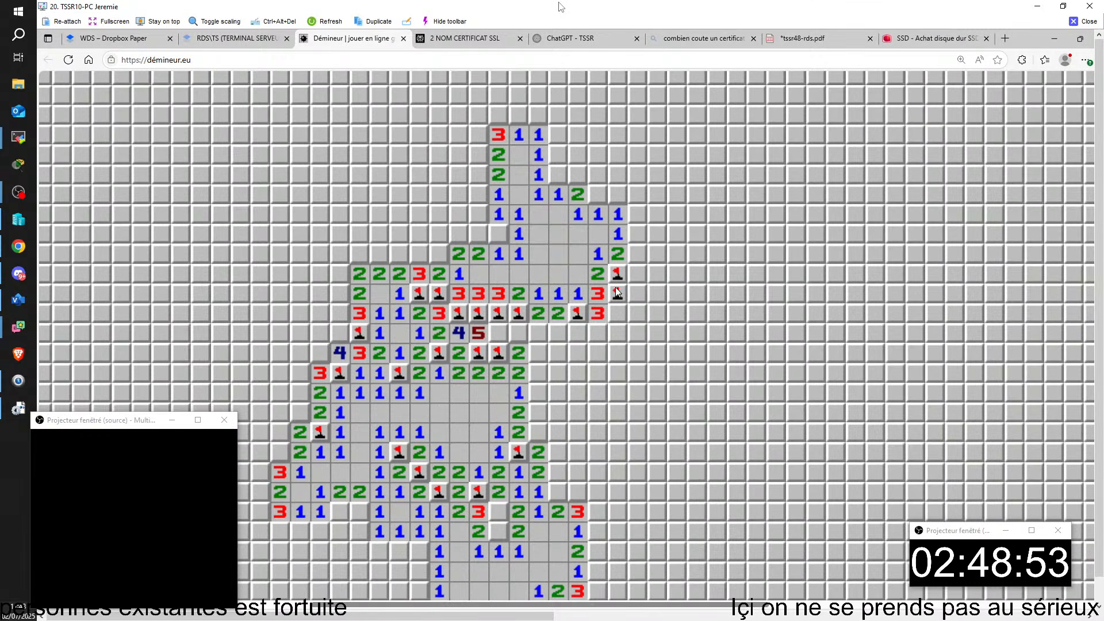
{"action": "left_click", "coordinate": [615, 314]}
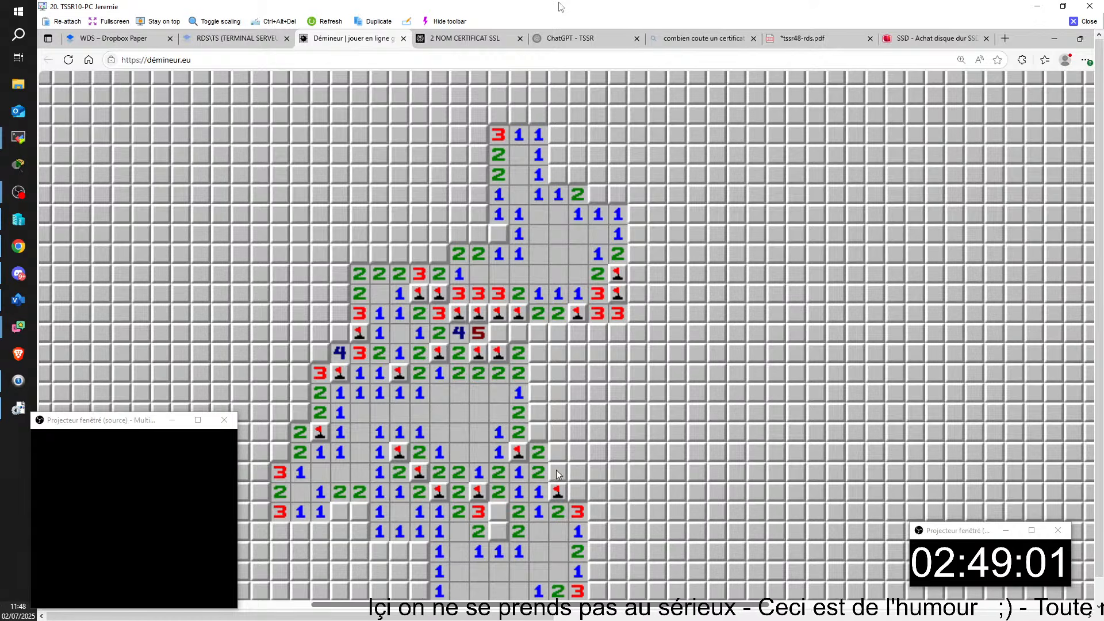
{"action": "scroll", "coordinate": [556, 474], "scroll_direction": "down", "scroll_amount": 3}
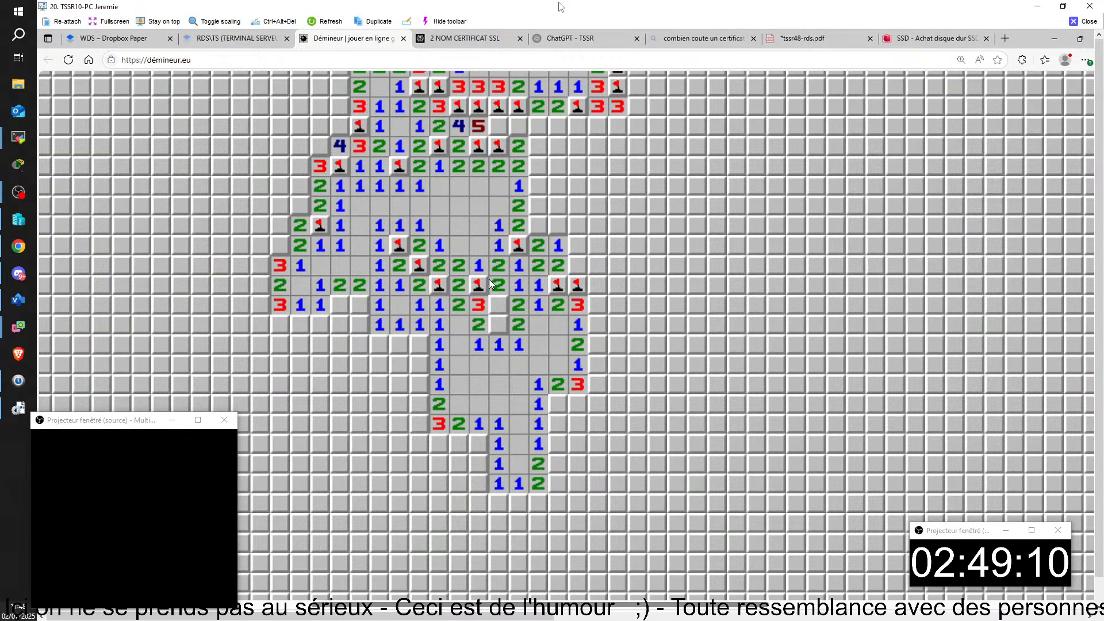
{"action": "right_click", "coordinate": [498, 304]}
{"action": "right_click", "coordinate": [498, 325]}
{"action": "right_click", "coordinate": [578, 404]}
{"action": "right_click", "coordinate": [558, 404]}
{"action": "left_click", "coordinate": [558, 424]}
{"action": "left_click", "coordinate": [558, 424]}
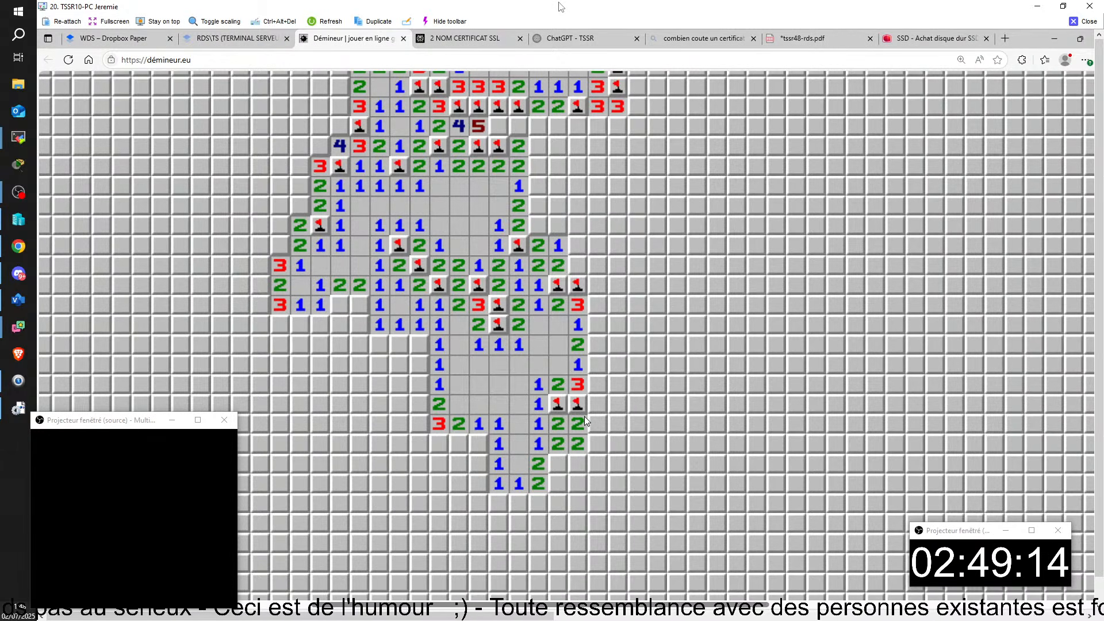
- Open the area to the right, flagging the mines around the revealed 3s
{"action": "left_click", "coordinate": [620, 422]}
{"action": "right_click", "coordinate": [598, 366]}
{"action": "left_click", "coordinate": [622, 362]}
{"action": "right_click", "coordinate": [636, 385]}
{"action": "left_click", "coordinate": [657, 386]}
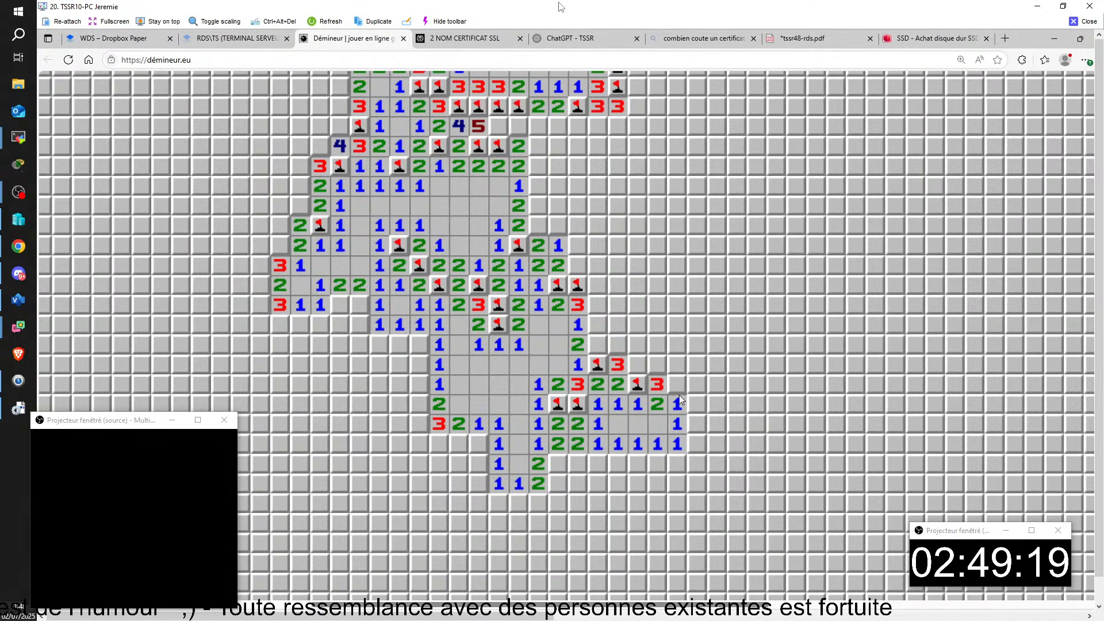
{"action": "left_click", "coordinate": [598, 345]}
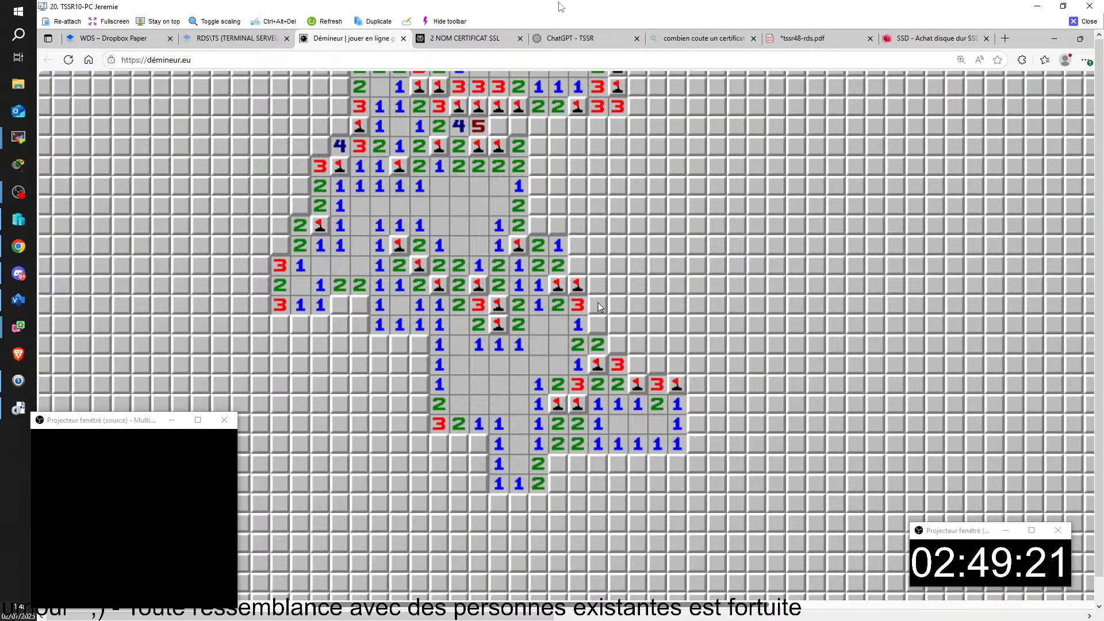
{"action": "left_click", "coordinate": [633, 363]}
{"action": "right_click", "coordinate": [633, 345]}
- Arrange the CLUB01 desktop and CLUB06 region-setup VM windows so both are visible
{"action": "double_click", "coordinate": [633, 325]}
{"action": "left_click_drag", "start_coordinate": [401, 616], "coordinate": [799, 604]}
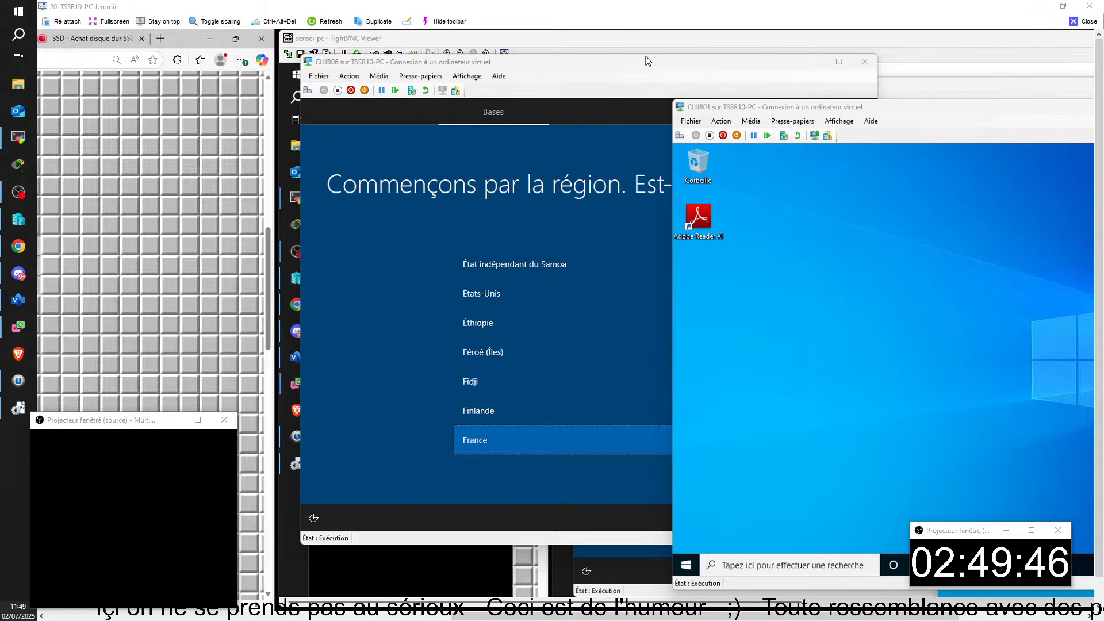
{"action": "left_click", "coordinate": [812, 61]}
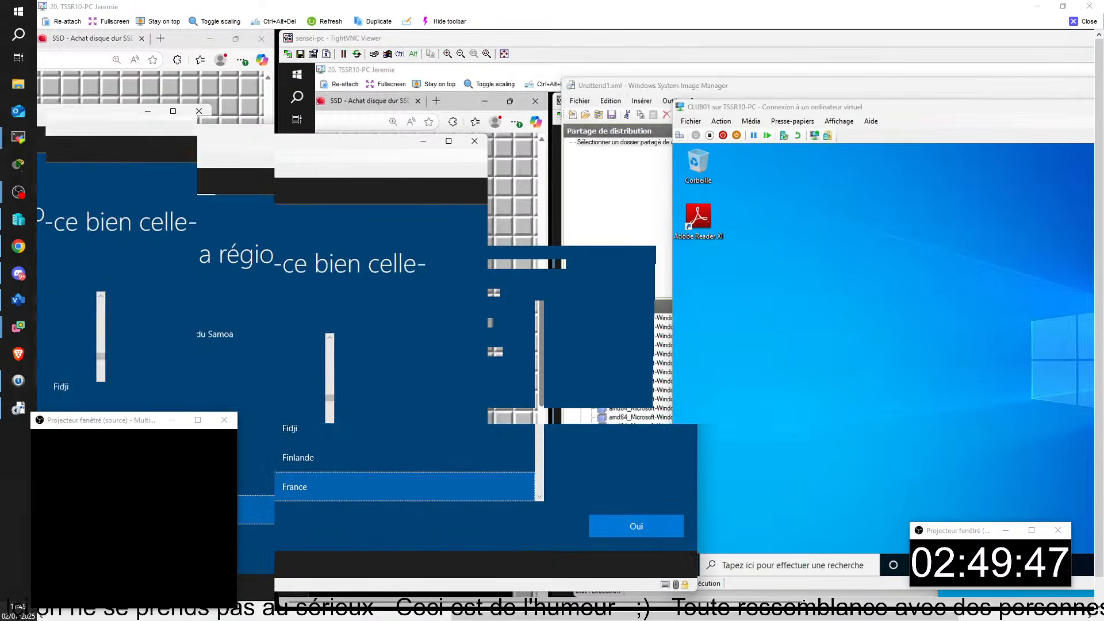
{"action": "left_click_drag", "start_coordinate": [908, 105], "coordinate": [545, 118]}
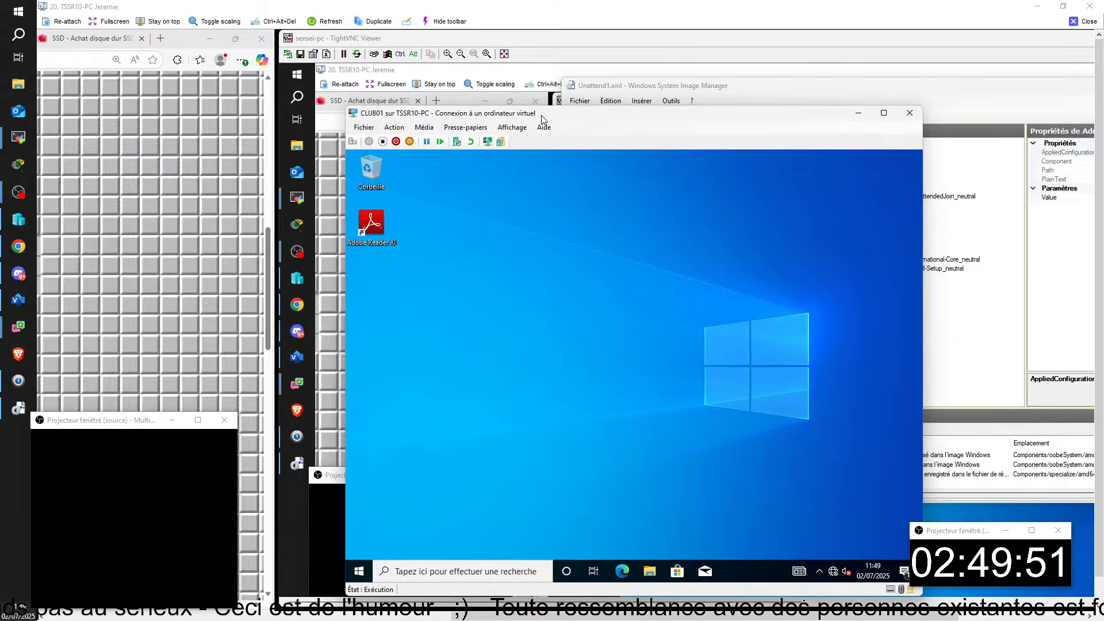
{"action": "left_click", "coordinate": [861, 112]}
{"action": "key", "text": "alt+Tab"}
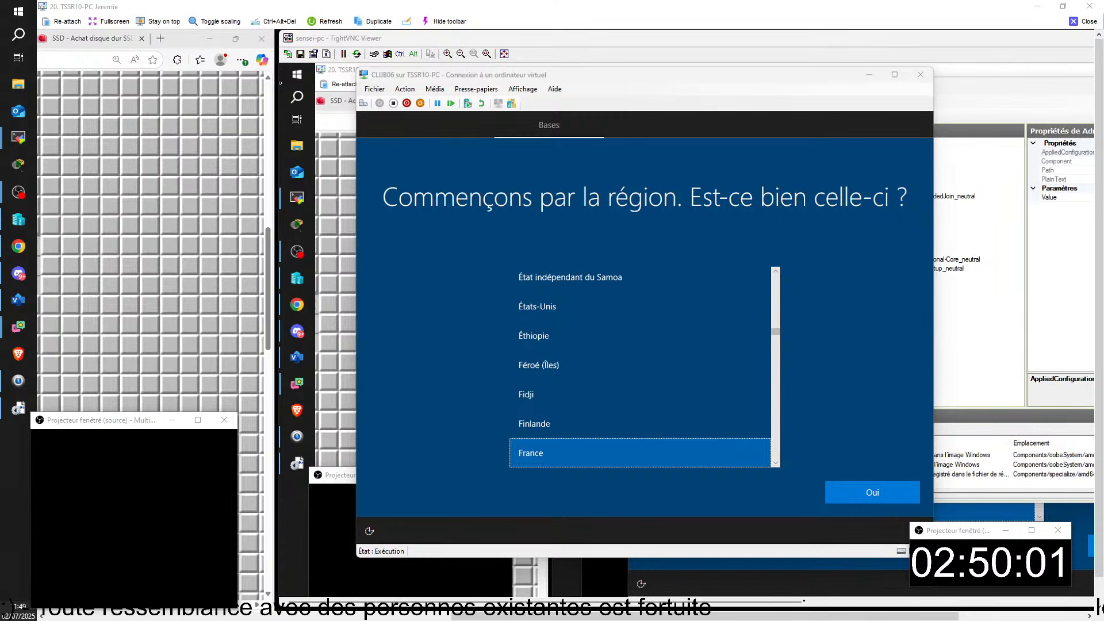
{"action": "left_click_drag", "start_coordinate": [630, 72], "coordinate": [602, 122]}
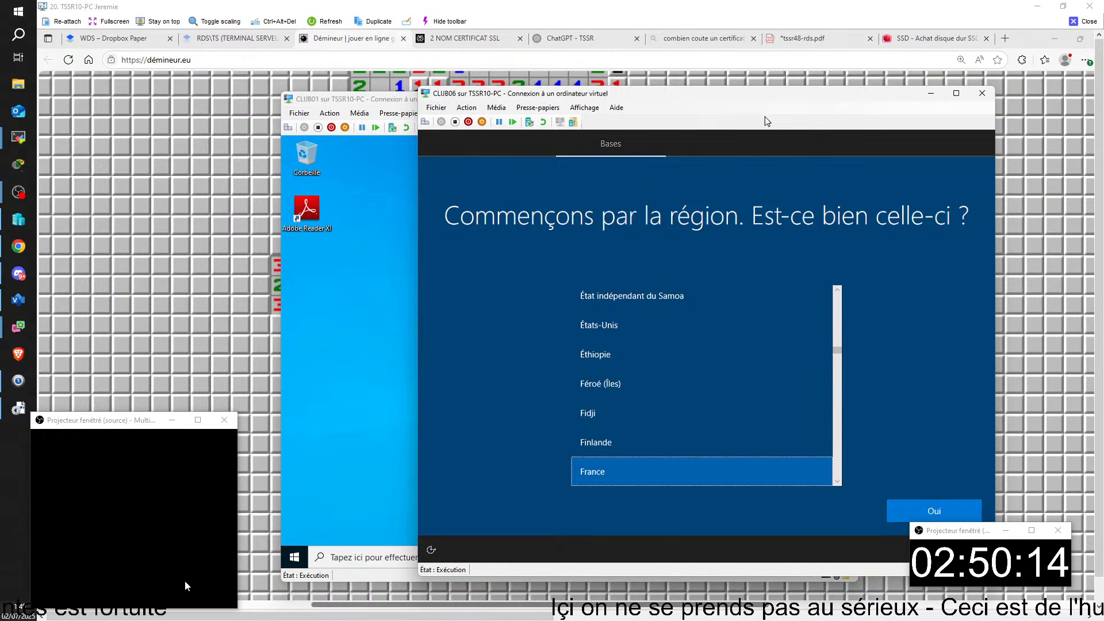
{"action": "left_click_drag", "start_coordinate": [354, 103], "coordinate": [127, 48]}
{"action": "left_click_drag", "start_coordinate": [692, 98], "coordinate": [734, 113]}
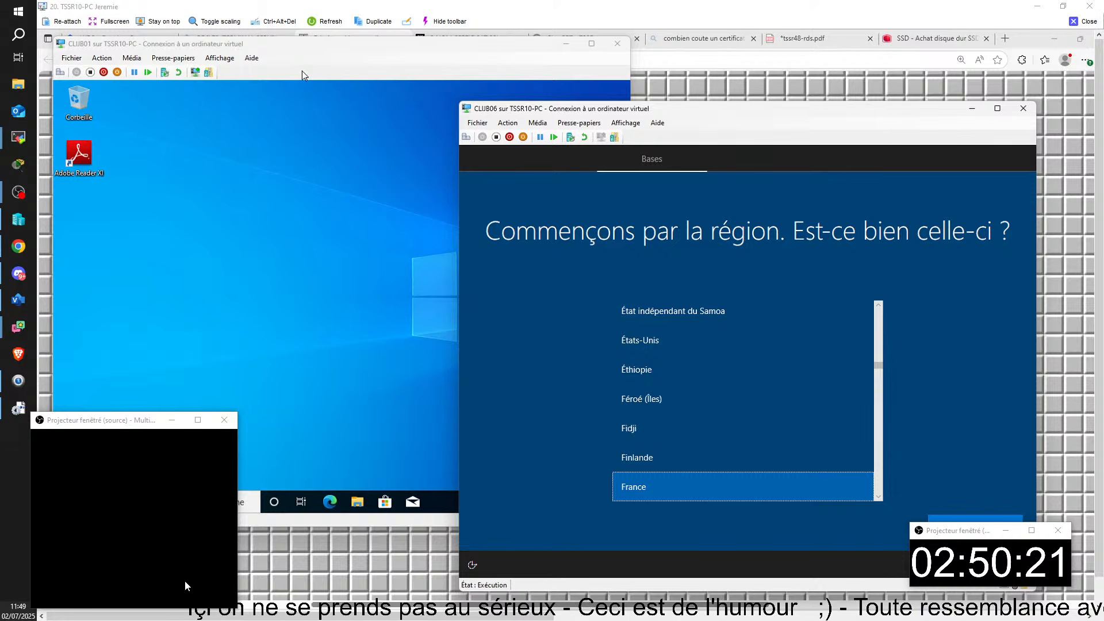
- List CLUB01's local user accounts in Computer Management, then close the remote session
{"action": "left_click", "coordinate": [308, 112]}
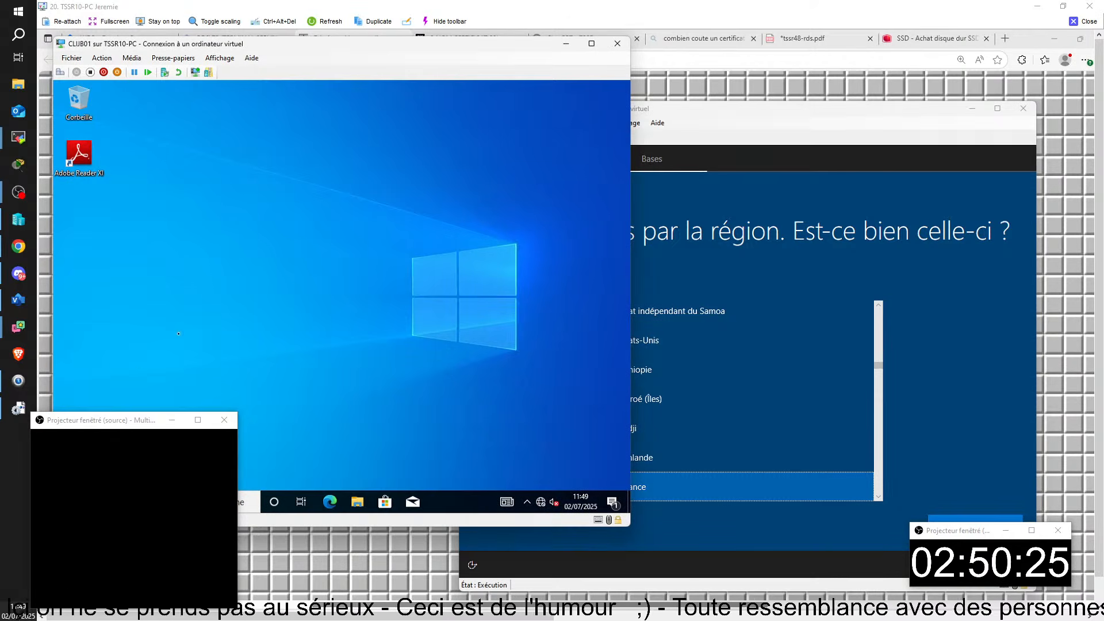
{"action": "left_click_drag", "start_coordinate": [85, 424], "coordinate": [935, 352]}
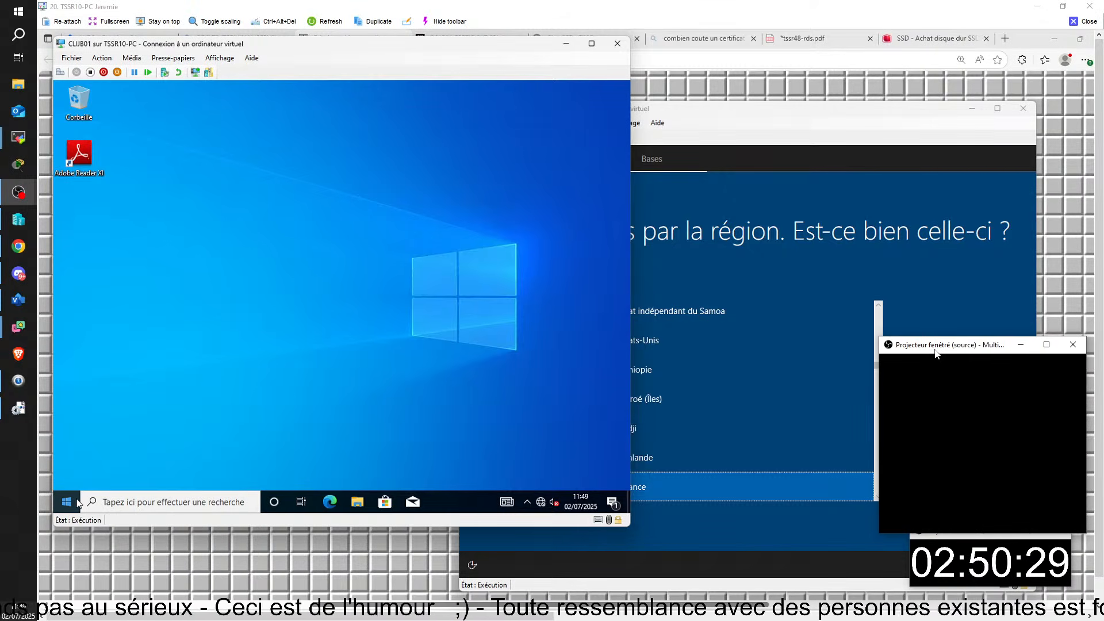
{"action": "right_click", "coordinate": [62, 507]}
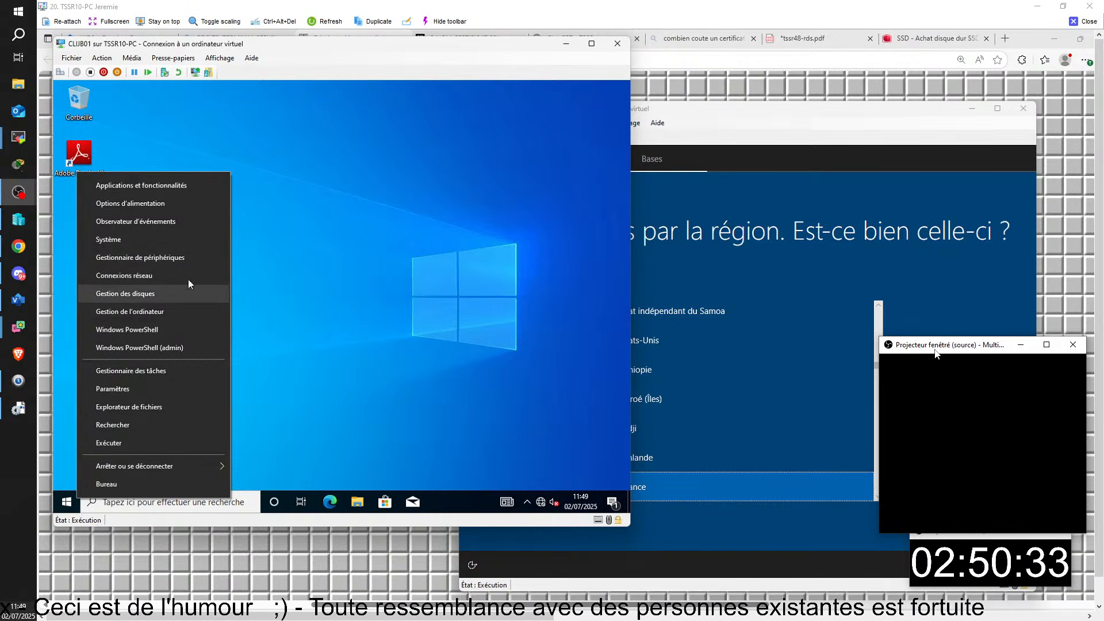
{"action": "left_click", "coordinate": [167, 312]}
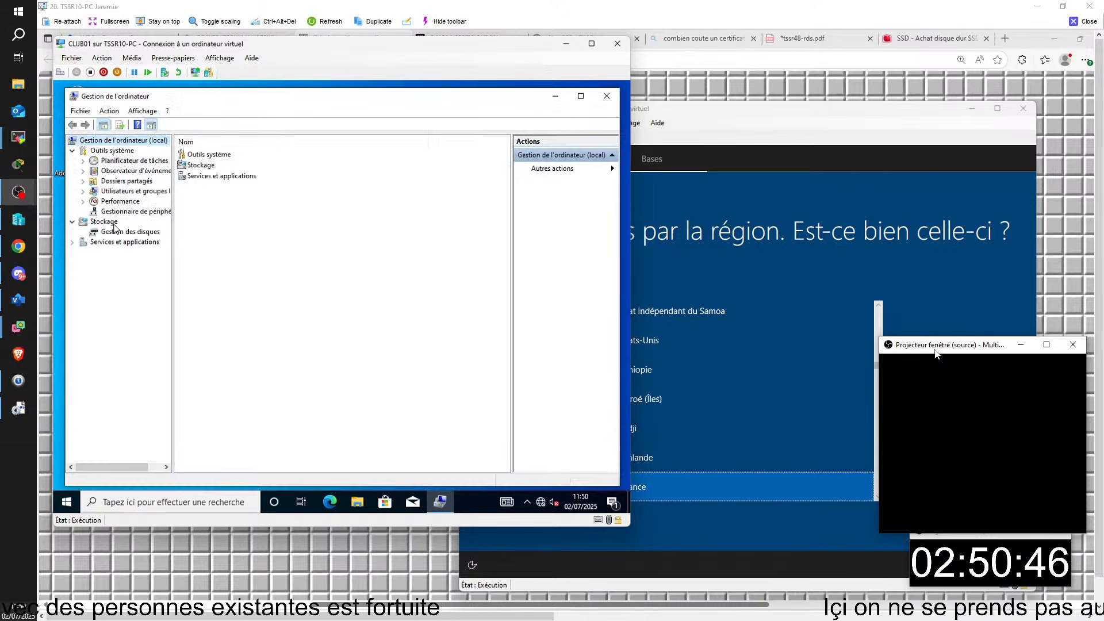
{"action": "left_click", "coordinate": [118, 191]}
{"action": "left_click", "coordinate": [82, 191]}
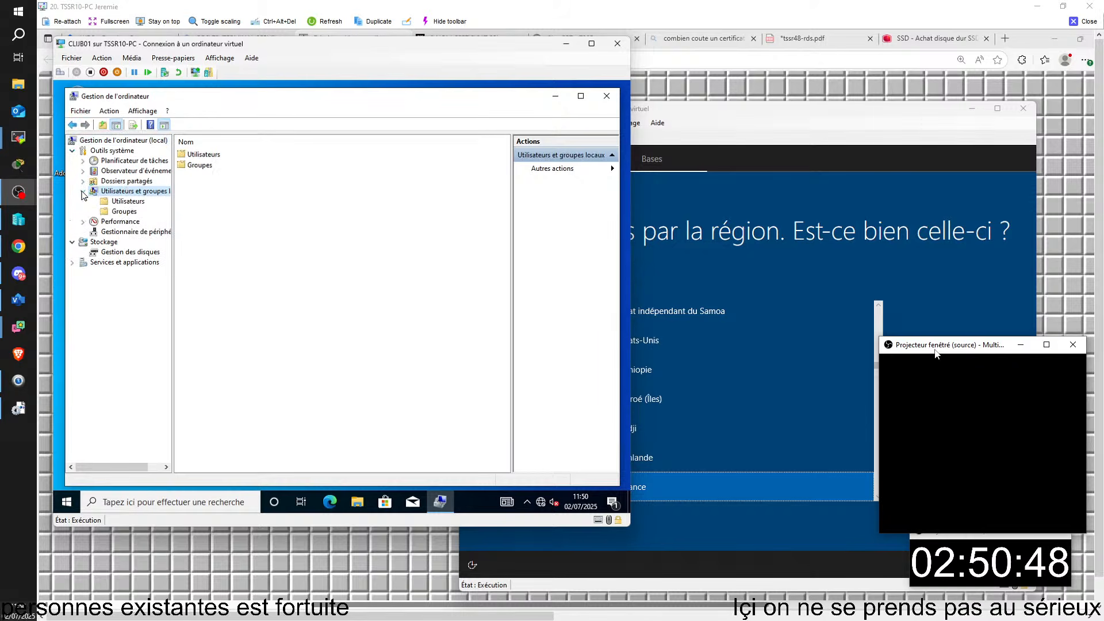
{"action": "left_click", "coordinate": [122, 202]}
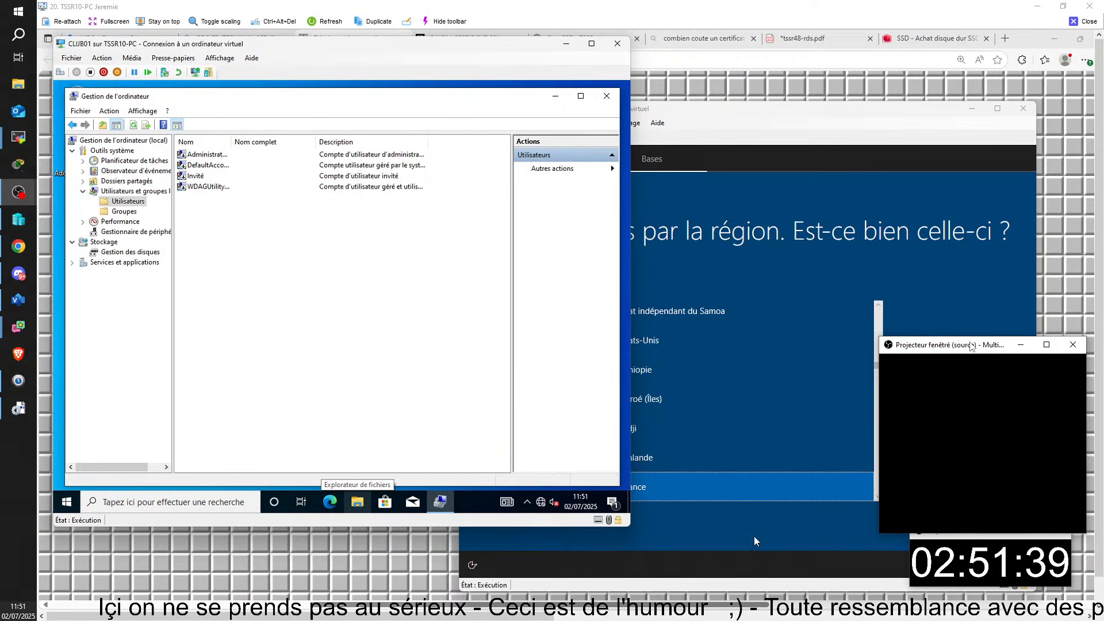
{"action": "mouse_move", "coordinate": [814, 611]}
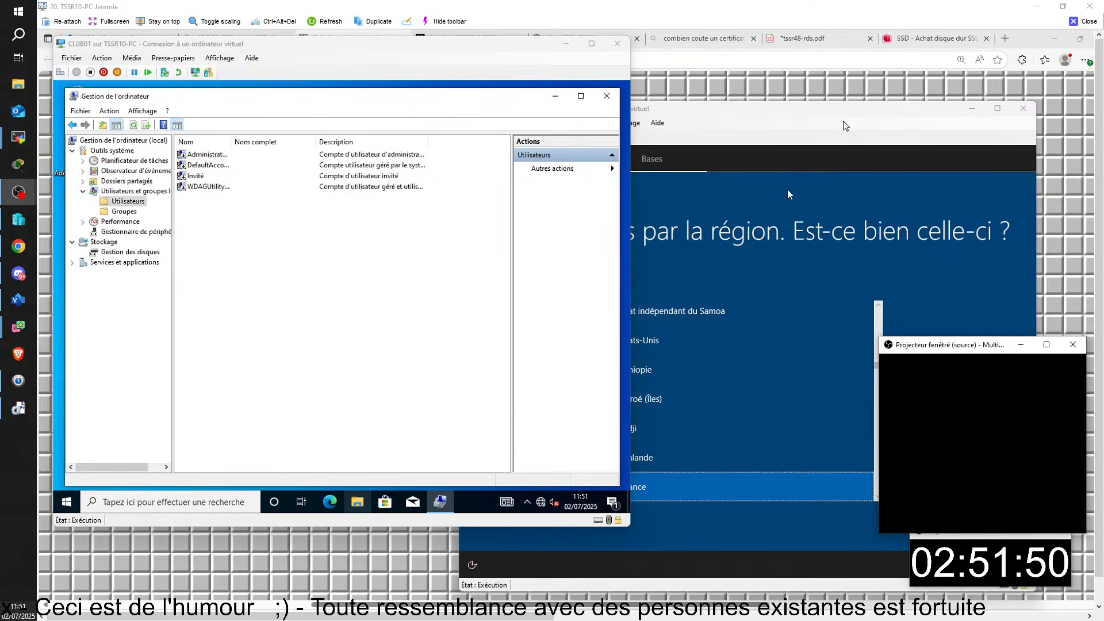
{"action": "left_click", "coordinate": [1088, 19]}
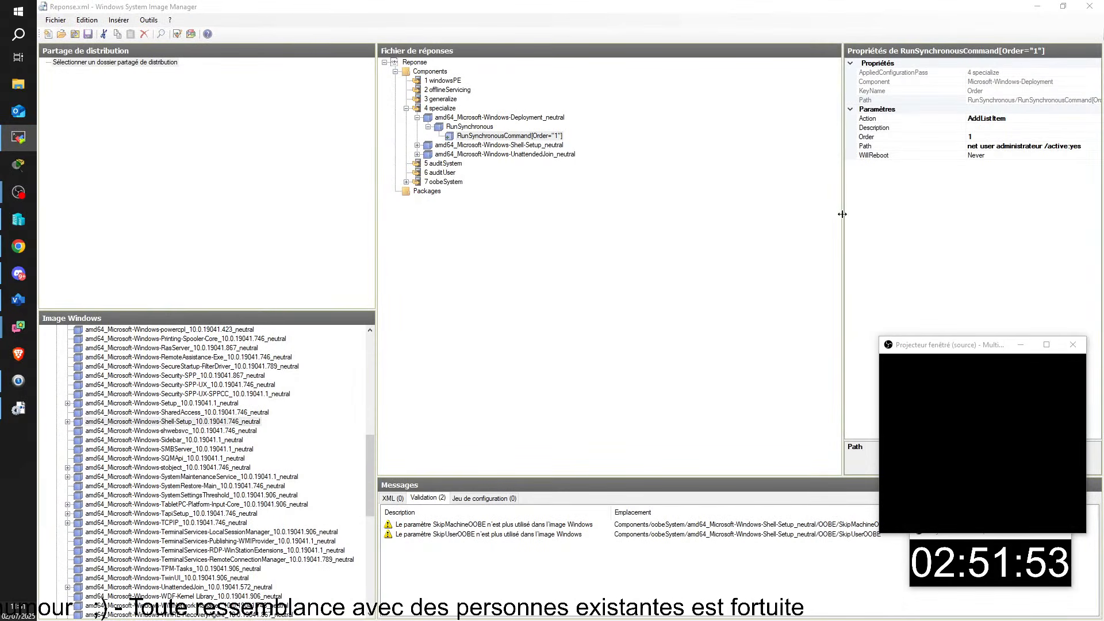
- Widen the Properties pane so 'net user administrateur /active:yes' reads in full
{"action": "left_click_drag", "start_coordinate": [843, 204], "coordinate": [597, 201]}
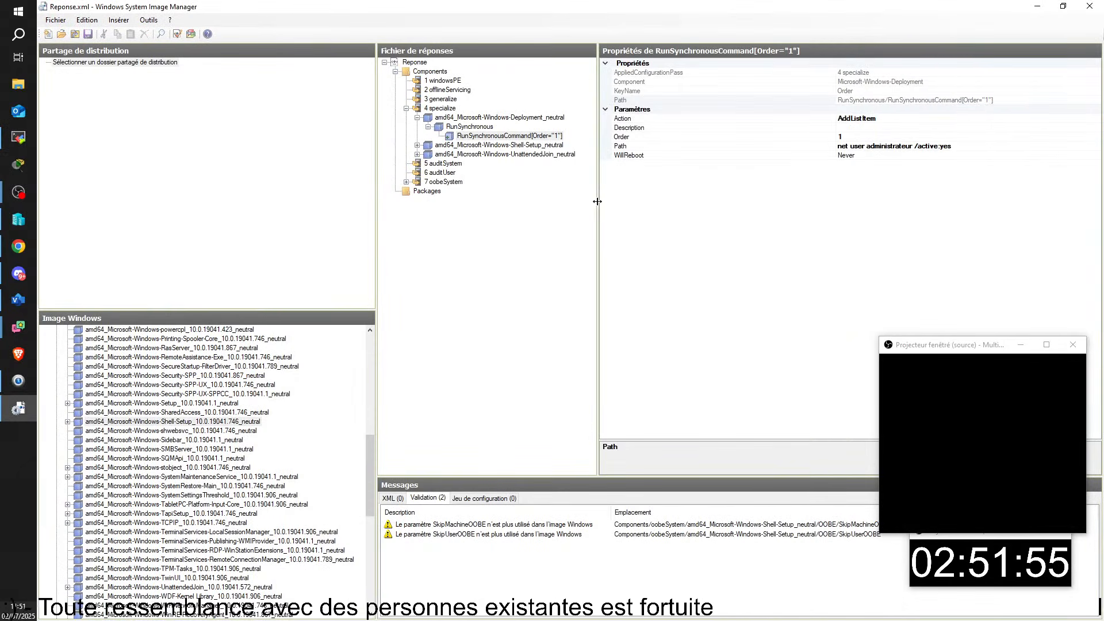
{"action": "left_click", "coordinate": [25, 511]}
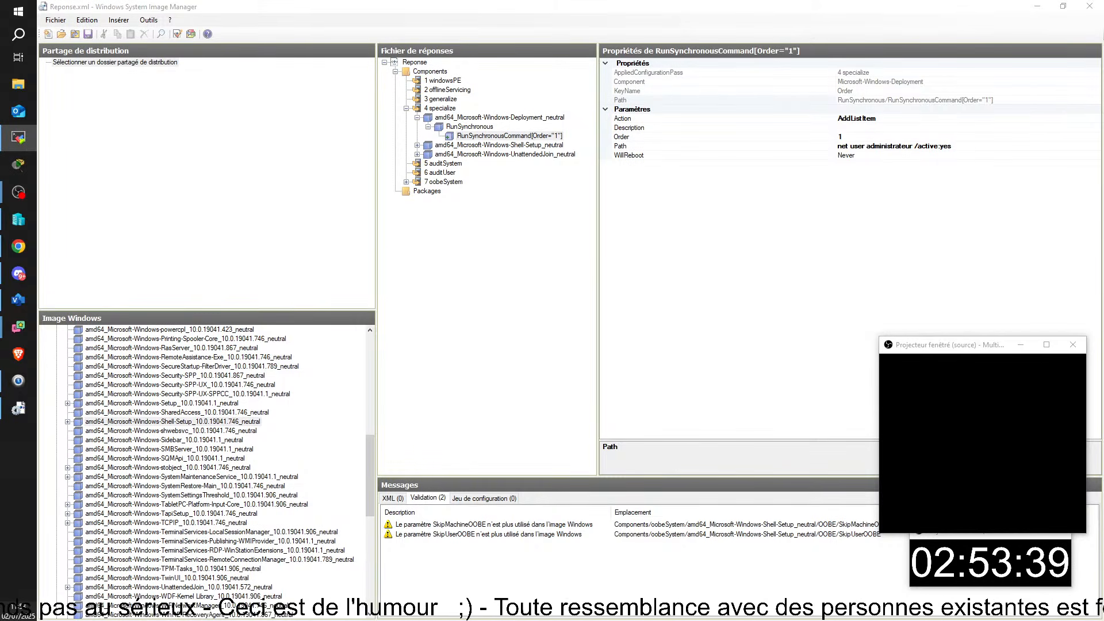
- Maximize the remote PC window and select UserAccounts > AdministratorPassword in Unattend_Essai_05.xml
{"action": "left_click_drag", "start_coordinate": [1103, 226], "coordinate": [572, 153]}
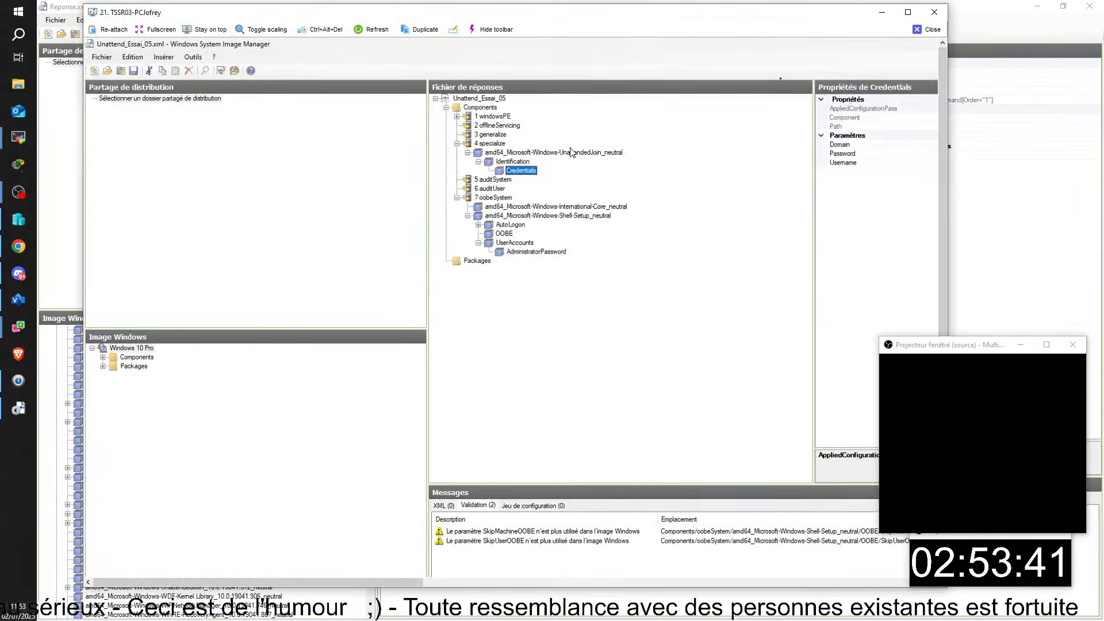
{"action": "left_click", "coordinate": [907, 14]}
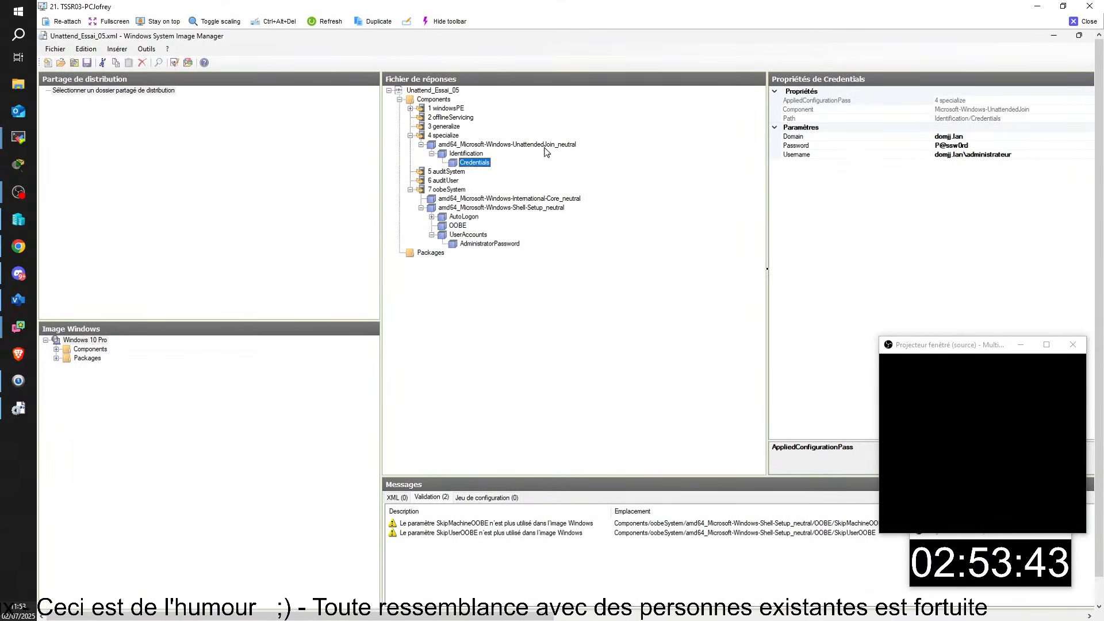
{"action": "left_click", "coordinate": [455, 235]}
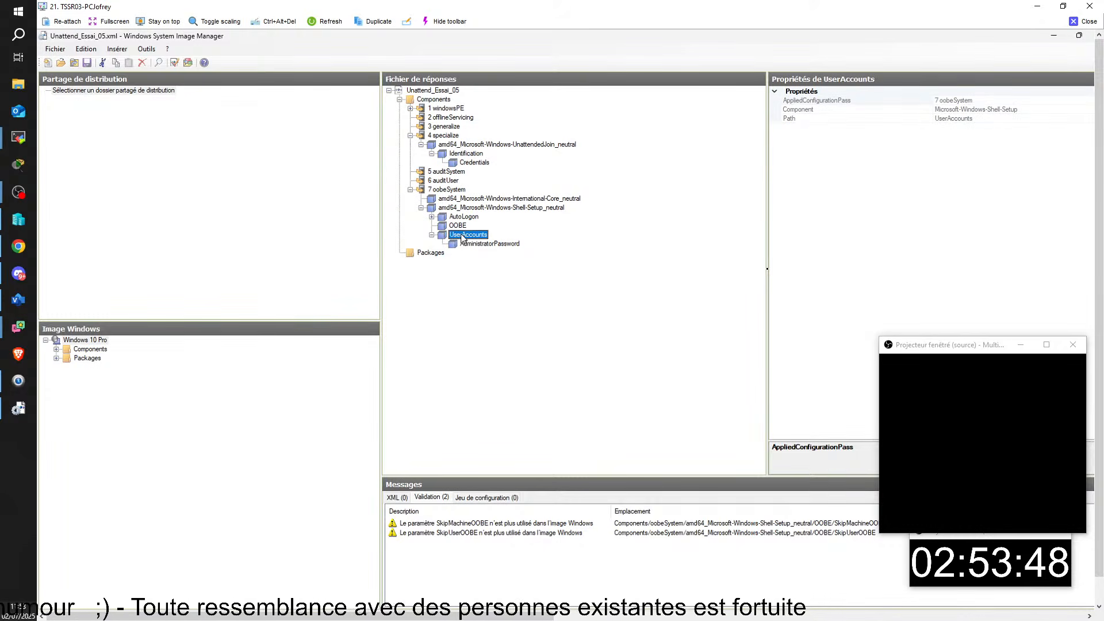
{"action": "left_click", "coordinate": [482, 246]}
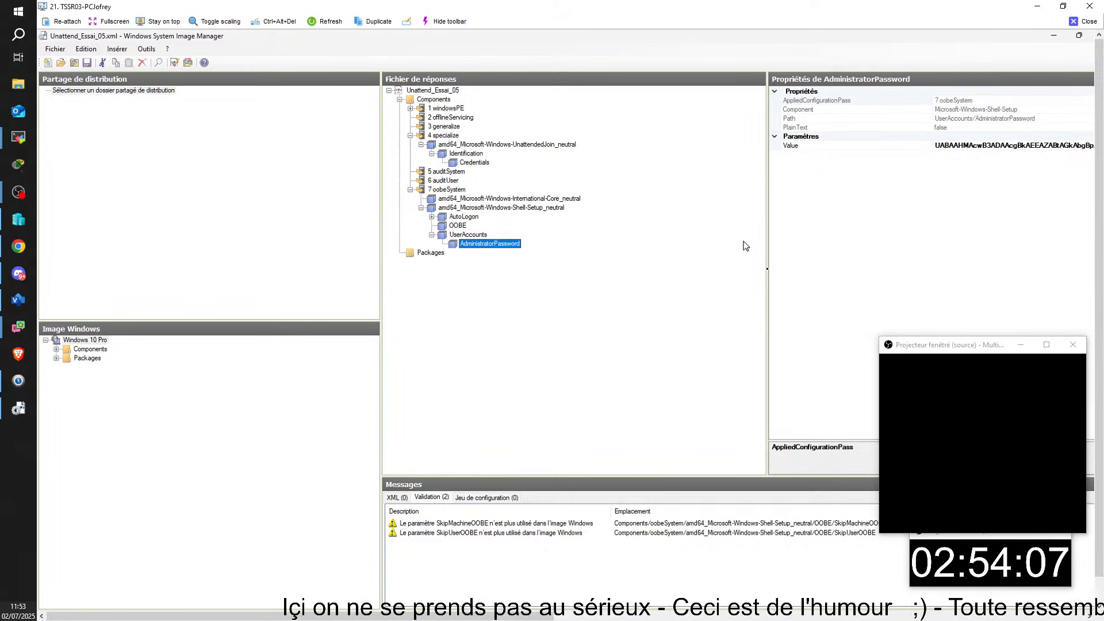
- Expand AutoLogon and compare its username and logon count with its encoded Password entry
{"action": "left_click", "coordinate": [461, 219]}
{"action": "left_click", "coordinate": [431, 217]}
{"action": "left_click", "coordinate": [468, 225]}
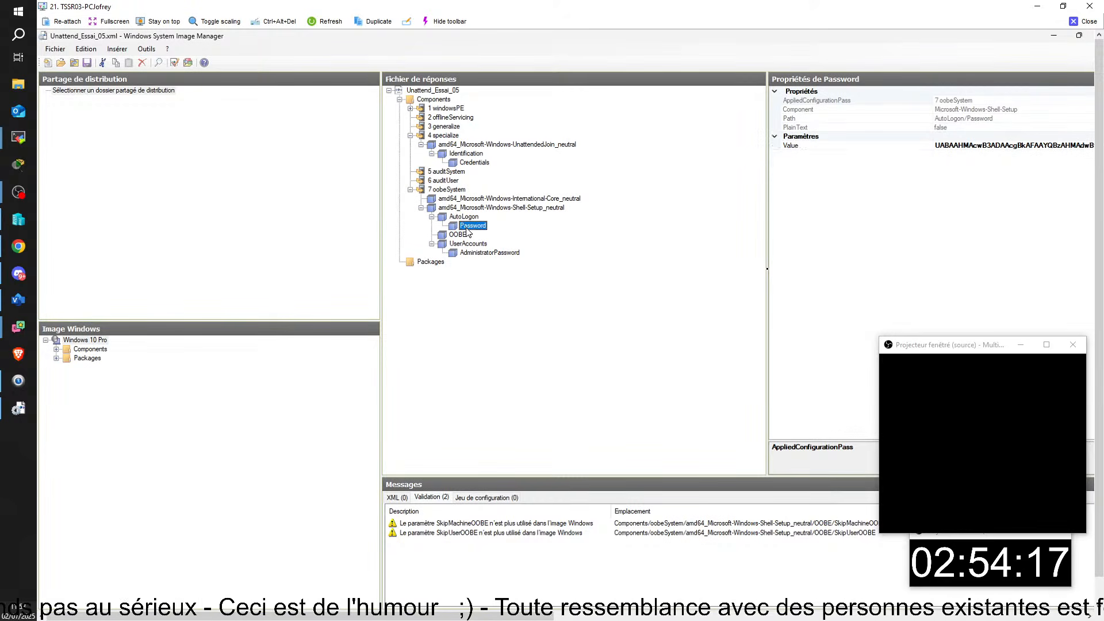
{"action": "left_click", "coordinate": [475, 217]}
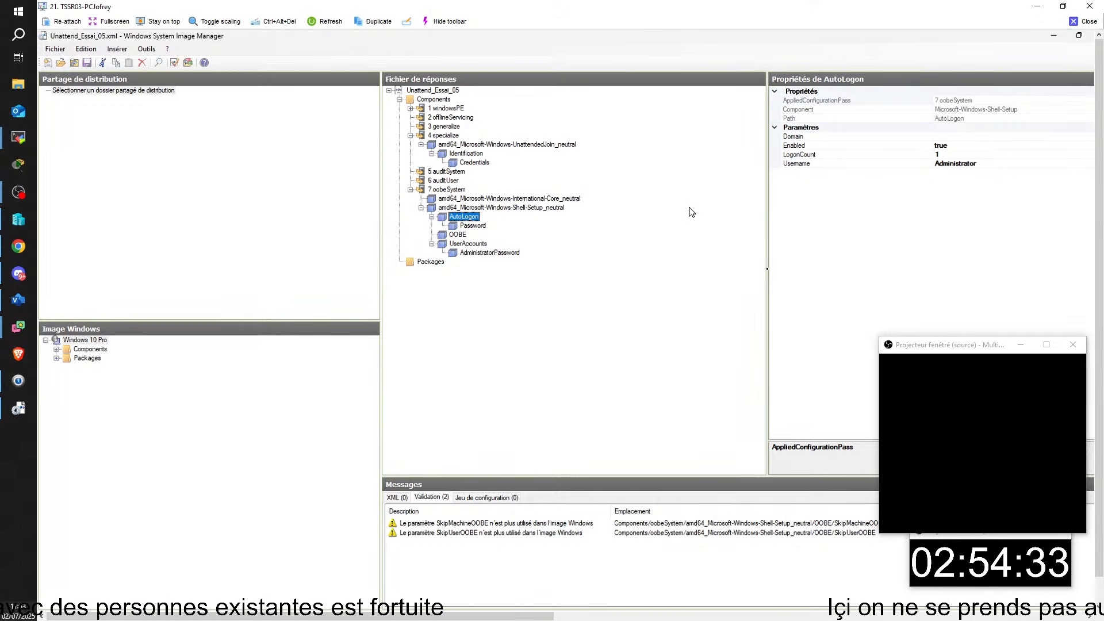
{"action": "left_click", "coordinate": [481, 229]}
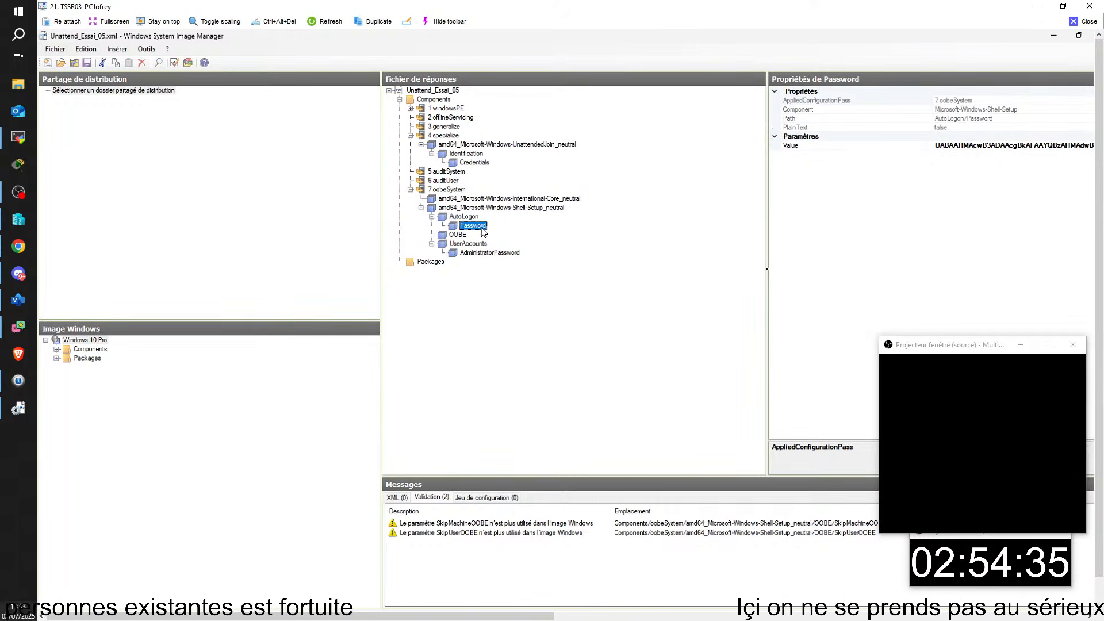
{"action": "left_click", "coordinate": [475, 218]}
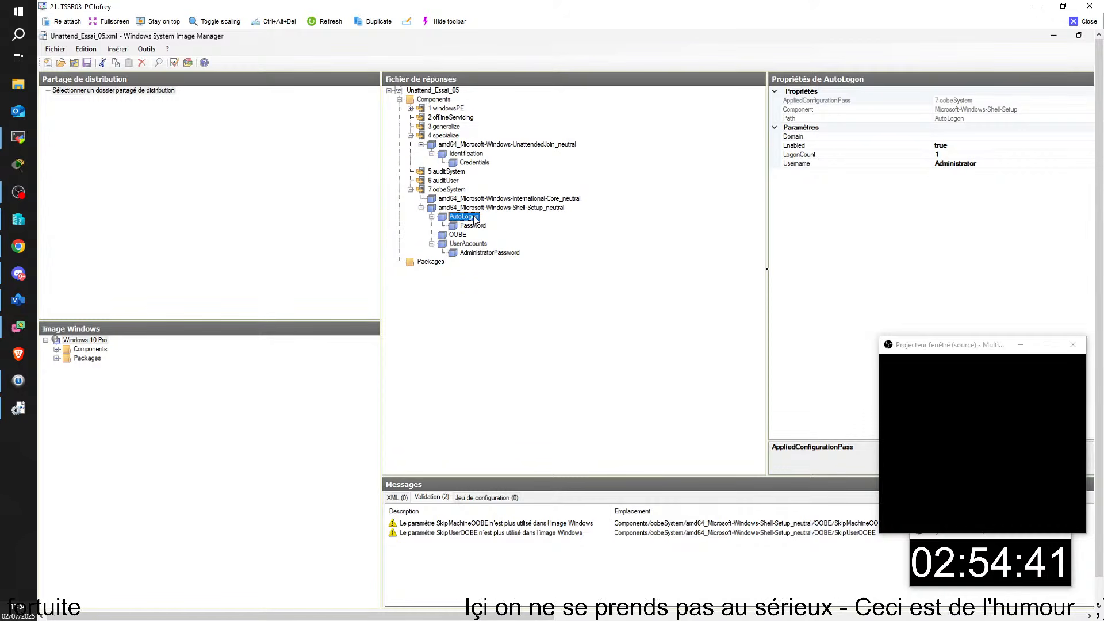
{"action": "left_click", "coordinate": [473, 226]}
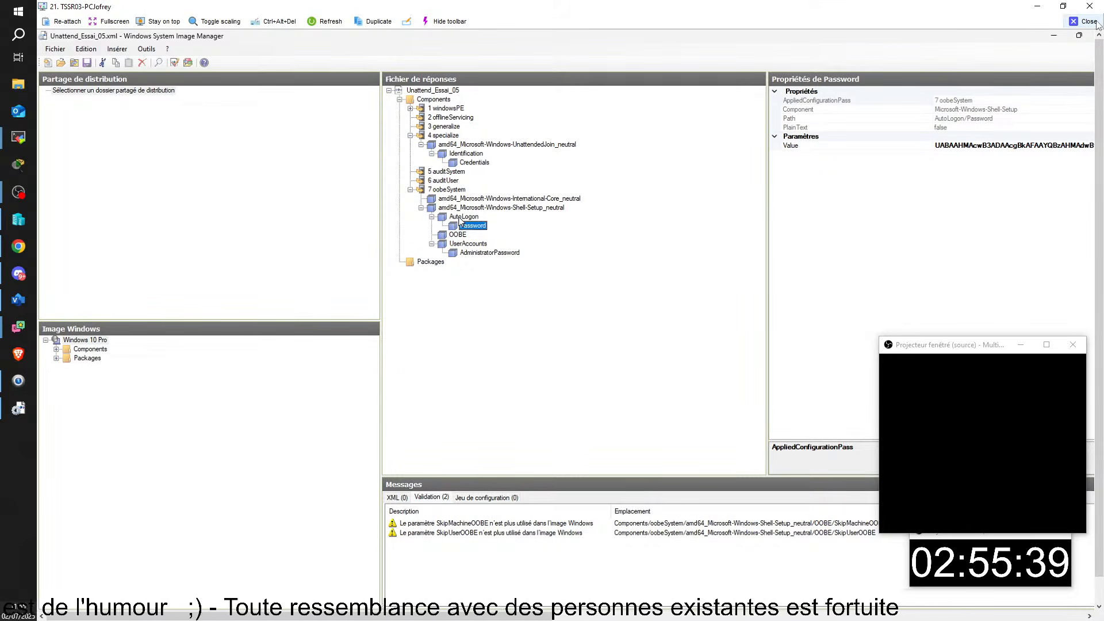
- Resize Reponse.xml's Properties pane and name column to show full values, then recall the remote session
{"action": "key", "text": "alt+Tab"}
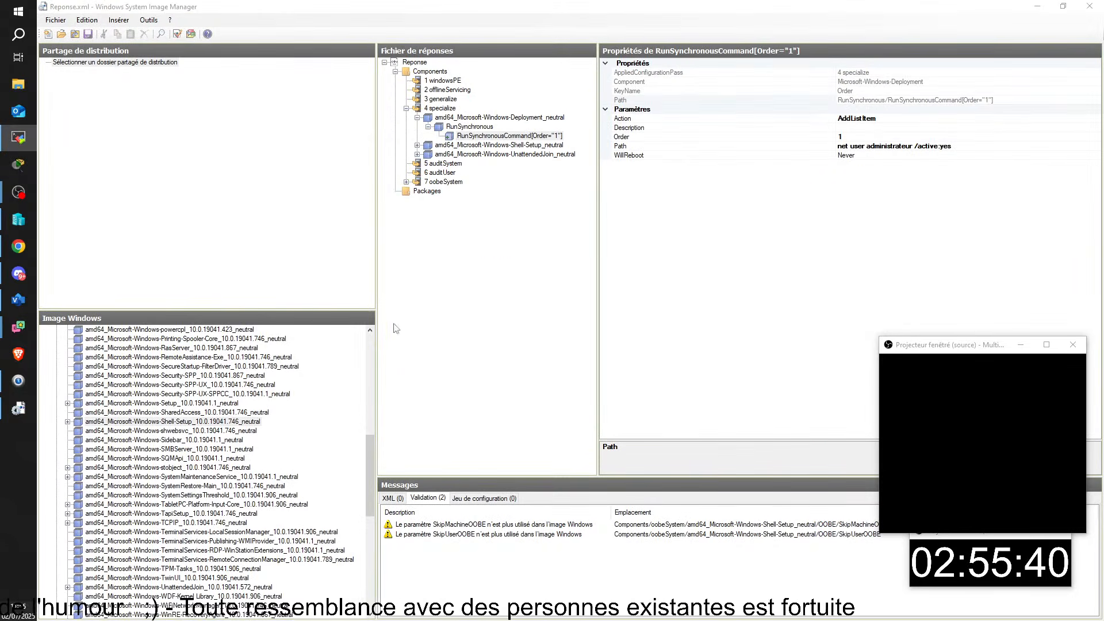
{"action": "left_click", "coordinate": [587, 281]}
{"action": "left_click_drag", "start_coordinate": [598, 281], "coordinate": [579, 281]}
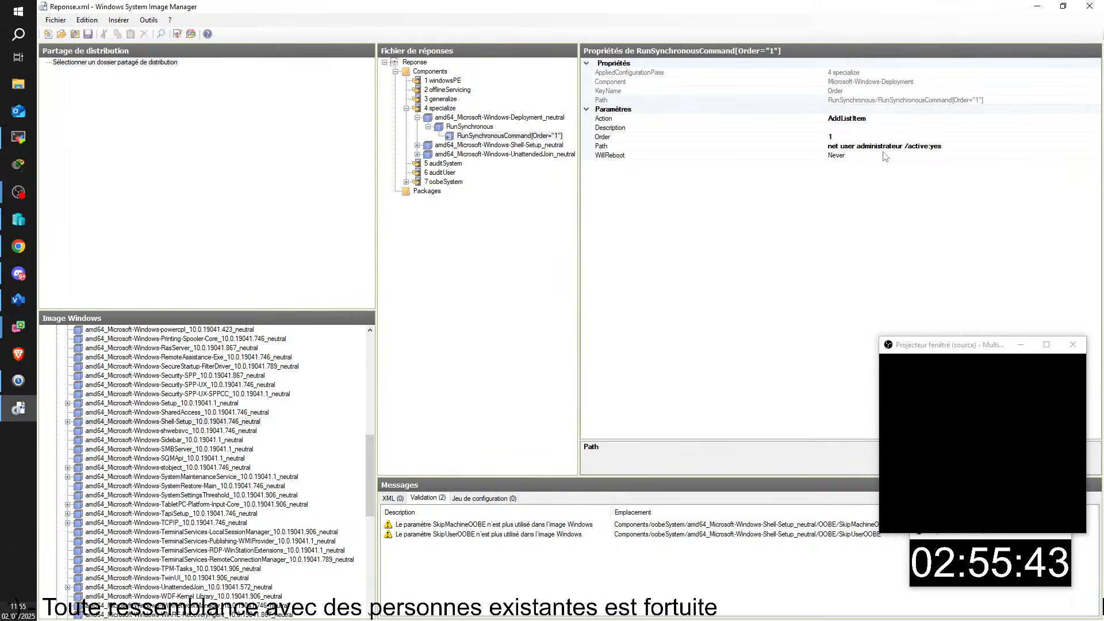
{"action": "left_click_drag", "start_coordinate": [826, 108], "coordinate": [671, 118]}
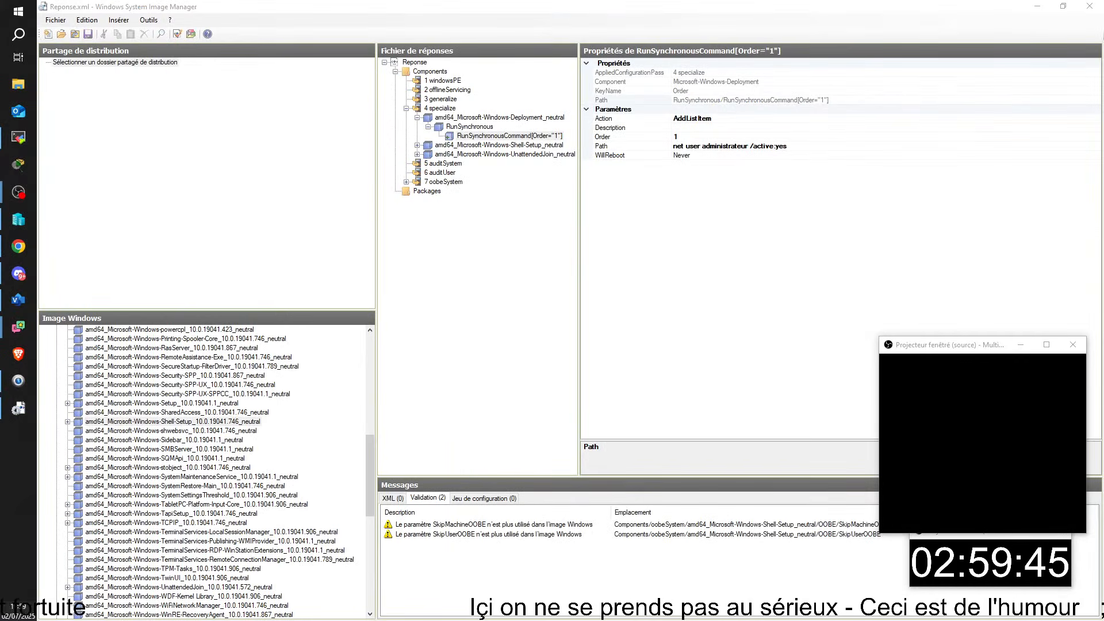
{"action": "left_click_drag", "start_coordinate": [1103, 250], "coordinate": [747, 20]}
- Bring the CLIDB01 session into full view and clear its desktop of open windows and menus
{"action": "left_click", "coordinate": [862, 22]}
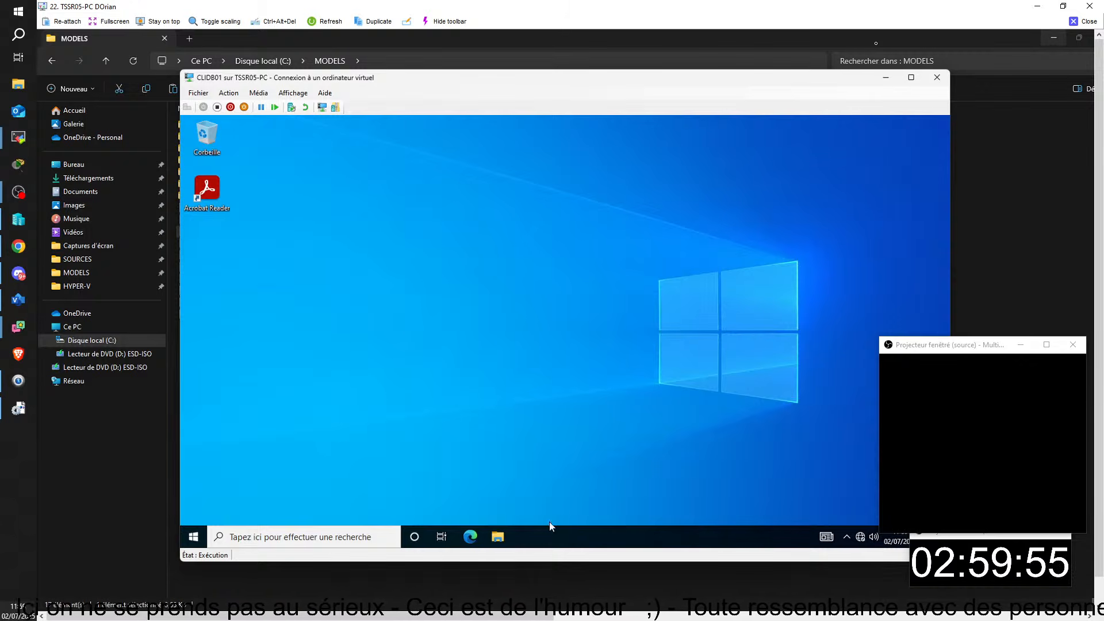
{"action": "left_click", "coordinate": [495, 542]}
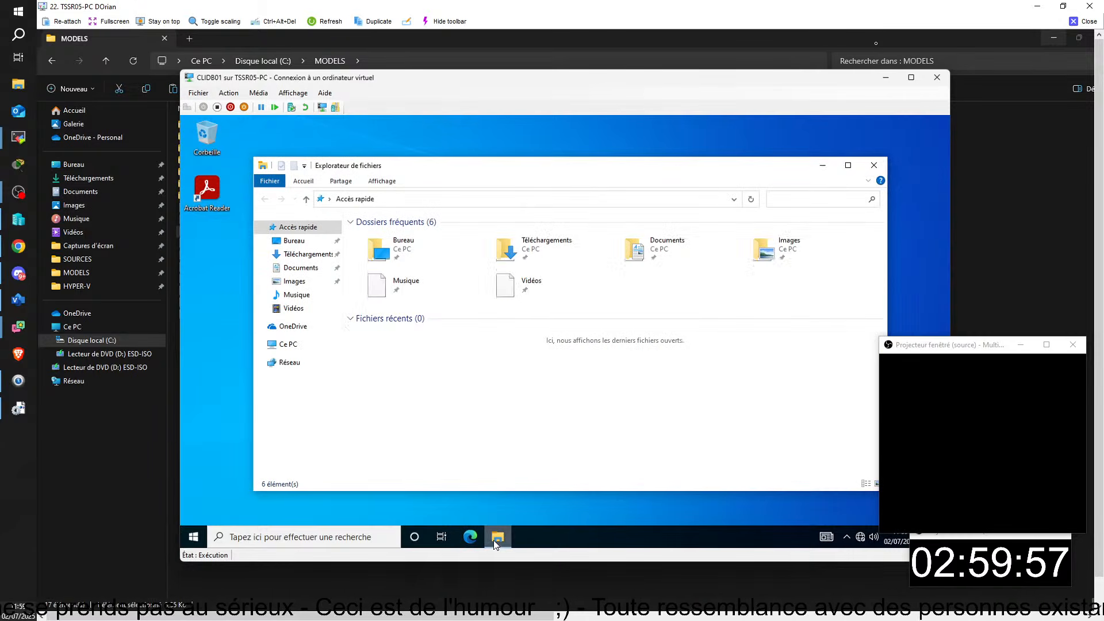
{"action": "left_click", "coordinate": [873, 165]}
{"action": "right_click", "coordinate": [194, 536]}
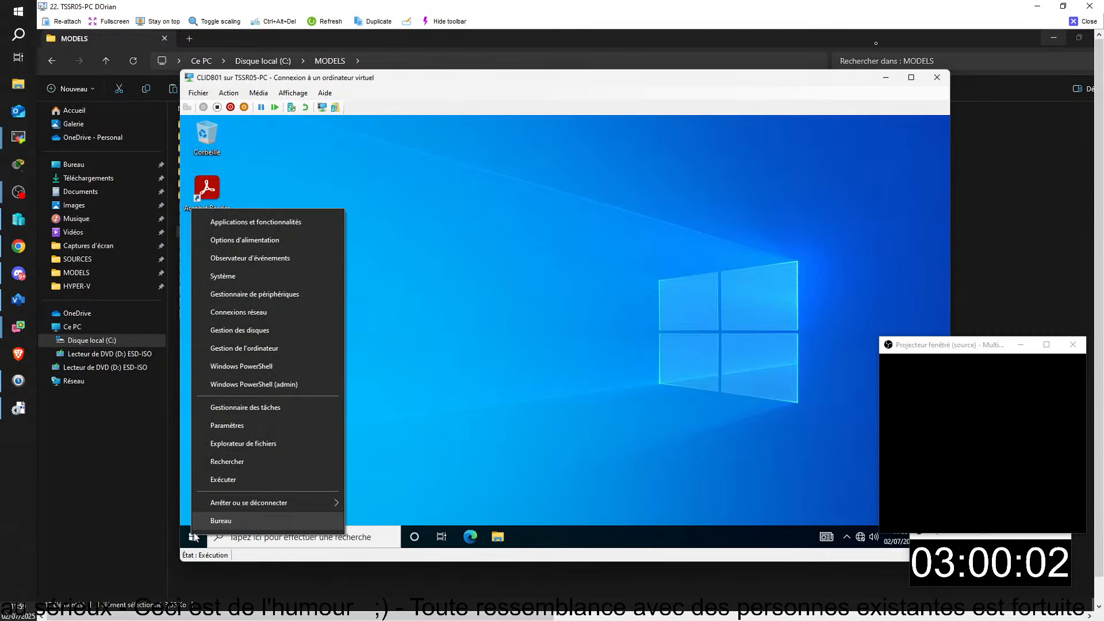
{"action": "mouse_move", "coordinate": [270, 508]}
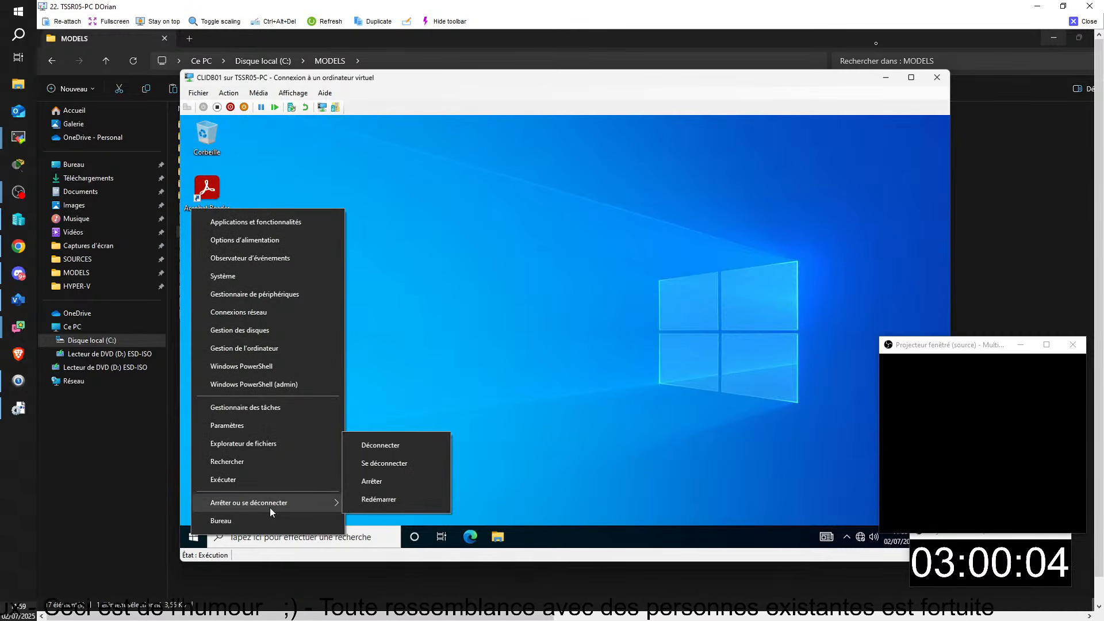
{"action": "left_click", "coordinate": [507, 290]}
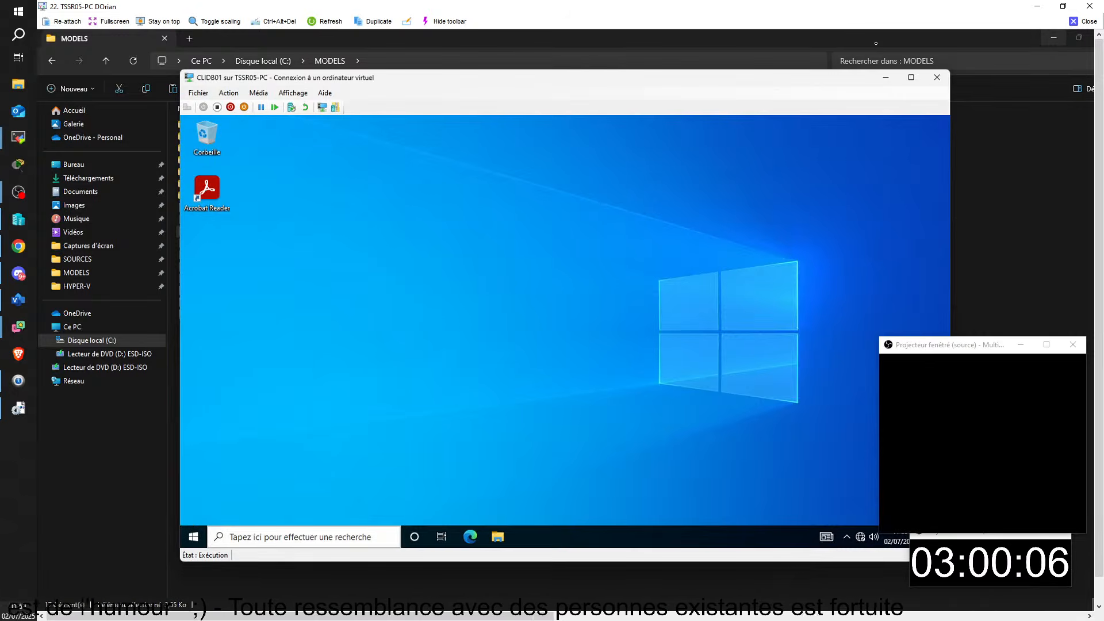
- Run sysdm.cpl to confirm CLIDB01 is joined to DOMDB.LAN, then close System Properties
{"action": "key", "text": "super+r"}
{"action": "type", "text": "sysdm."}
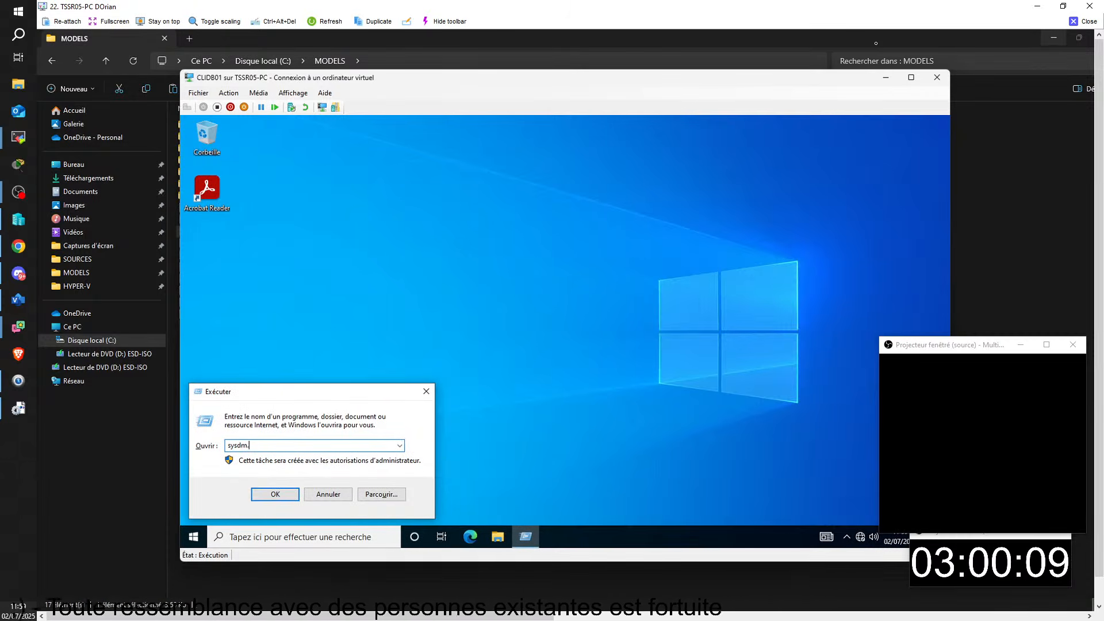
{"action": "type", "text": "cpl"}
{"action": "key", "text": "Return"}
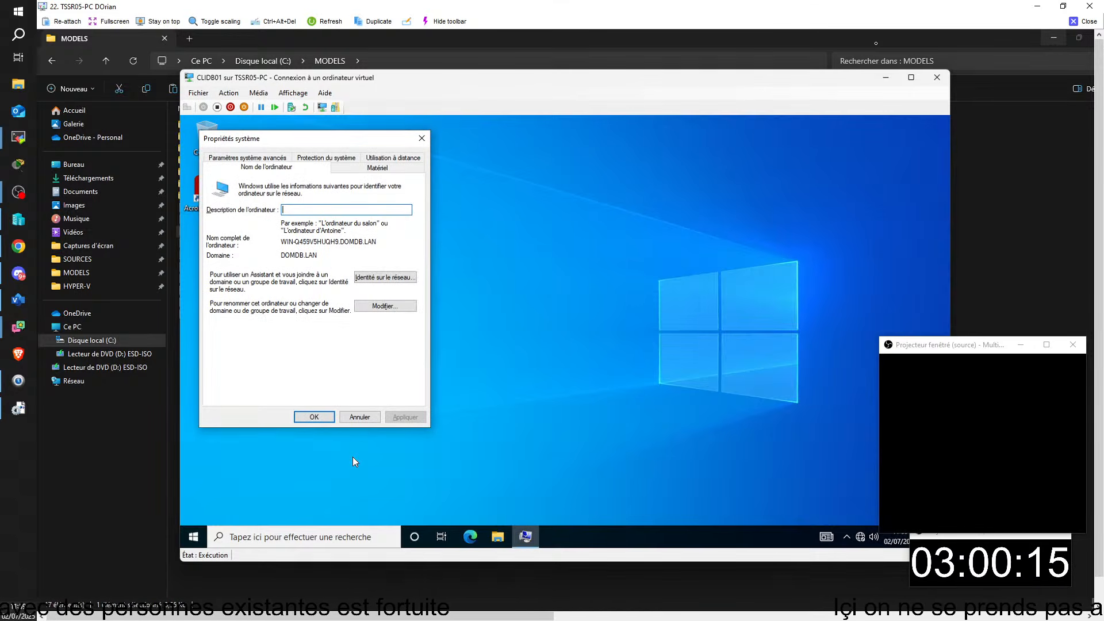
{"action": "left_click", "coordinate": [427, 140]}
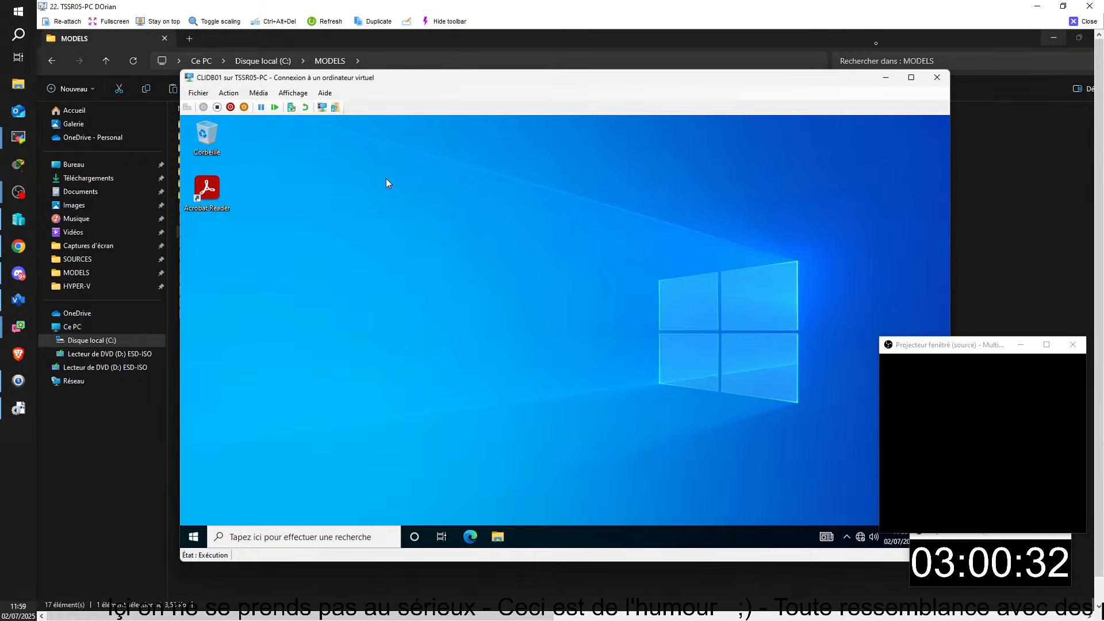
{"action": "left_click", "coordinate": [497, 536]}
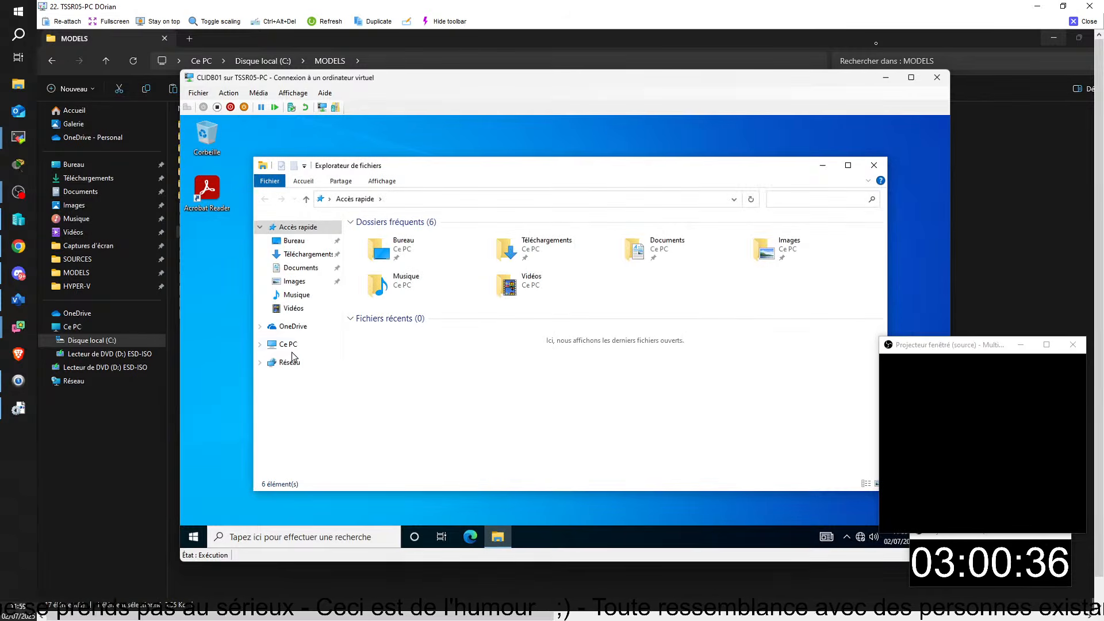
{"action": "left_click", "coordinate": [290, 345]}
{"action": "left_click", "coordinate": [552, 348]}
{"action": "double_click", "coordinate": [552, 347]}
{"action": "double_click", "coordinate": [369, 306]}
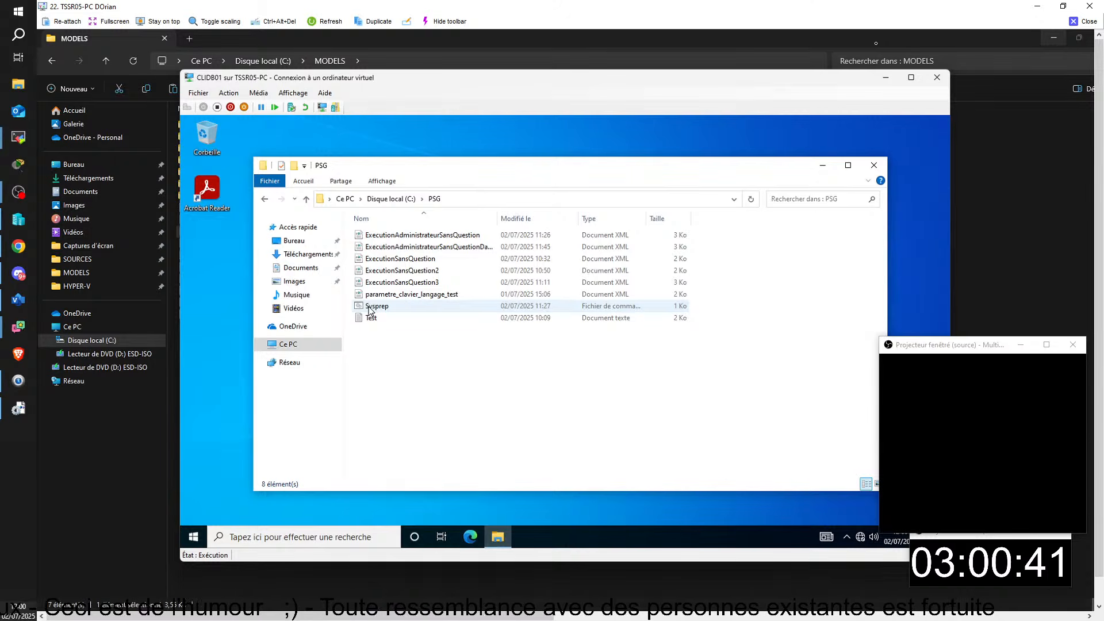
{"action": "left_click_drag", "start_coordinate": [493, 219], "coordinate": [654, 223]}
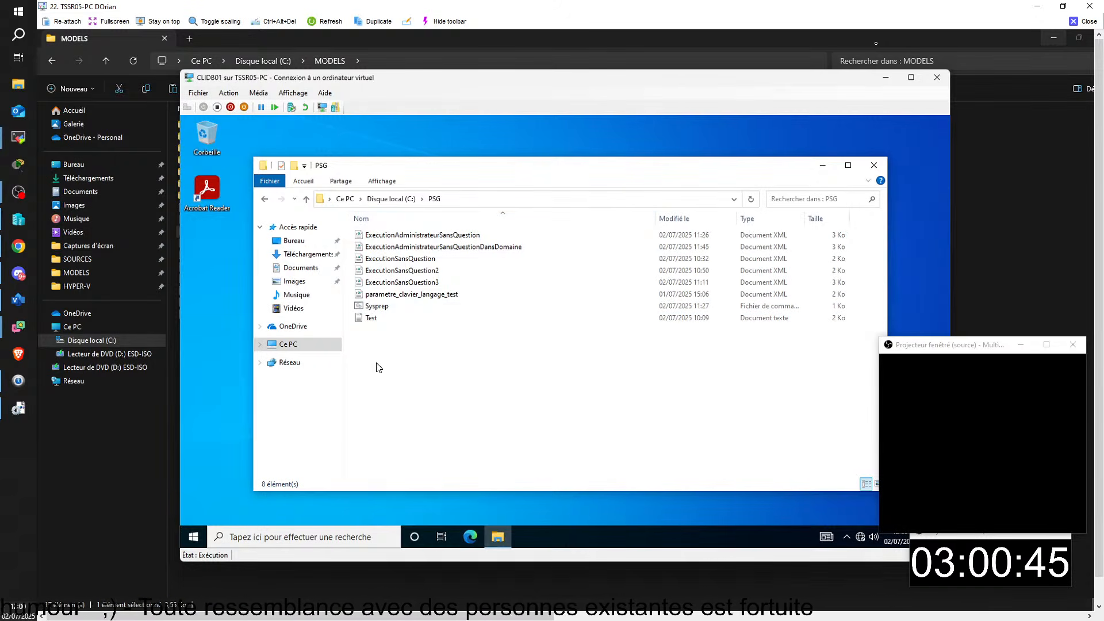
{"action": "left_click", "coordinate": [238, 603]}
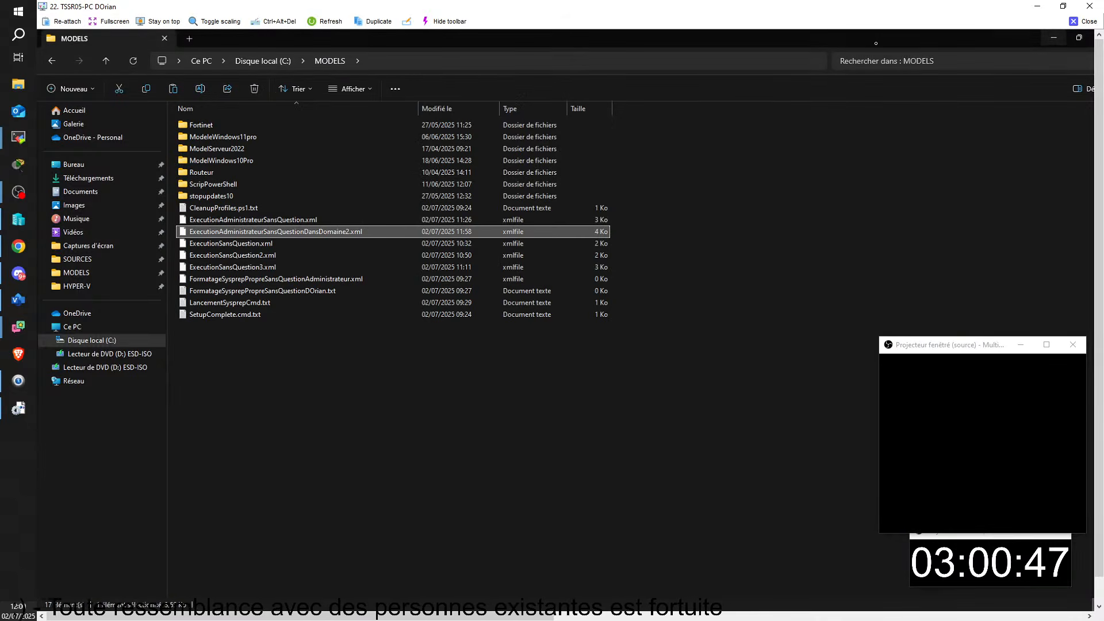
{"action": "left_click", "coordinate": [239, 499]}
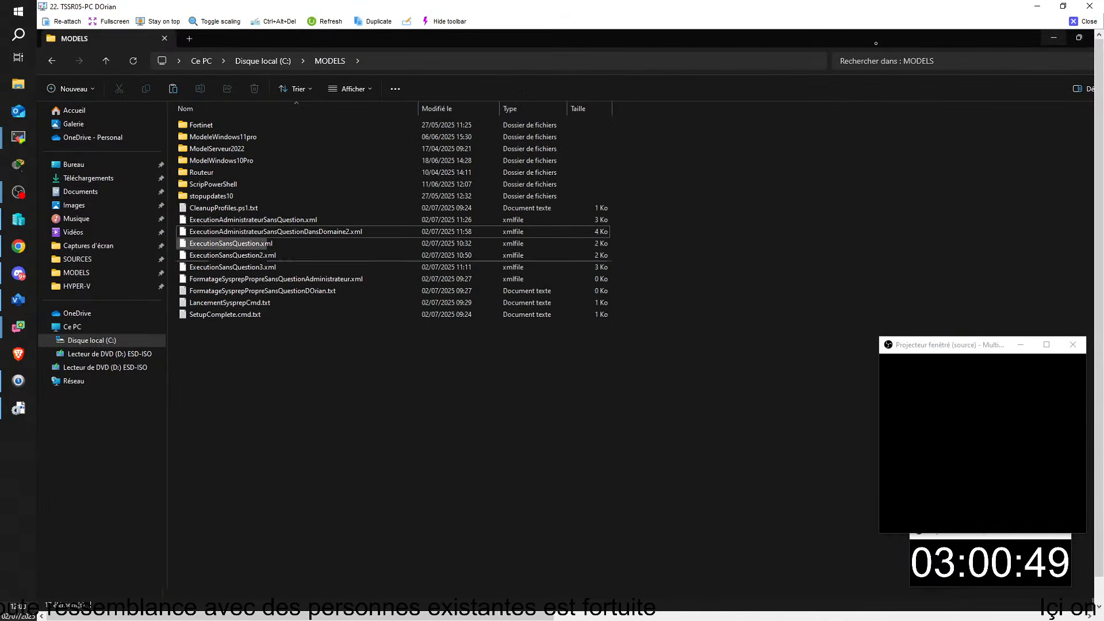
{"action": "left_click", "coordinate": [244, 232]}
{"action": "right_click", "coordinate": [244, 233]}
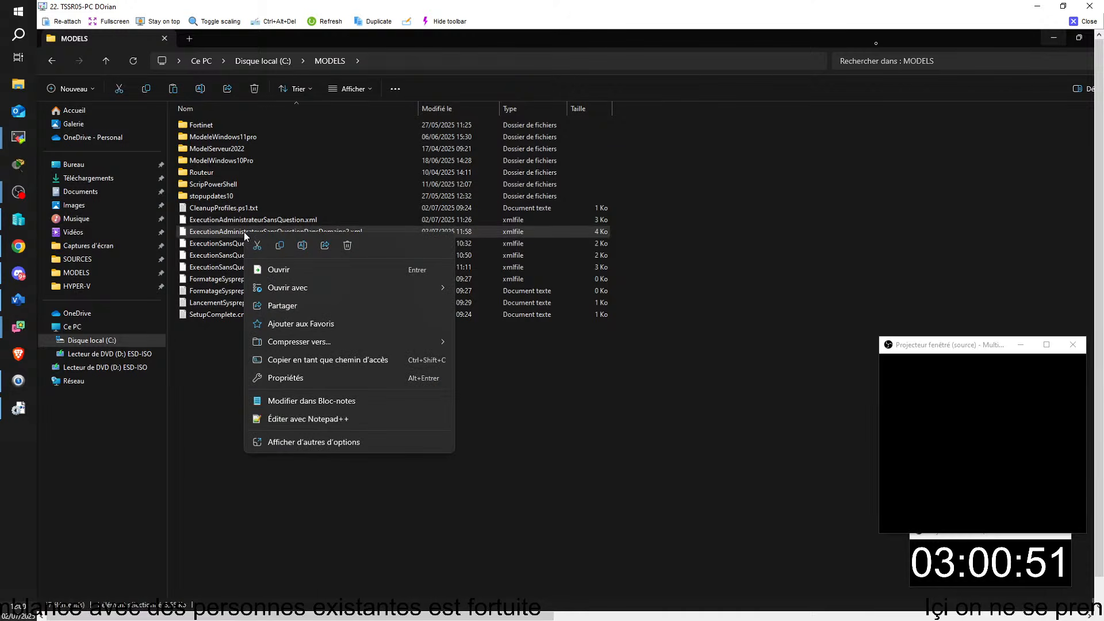
{"action": "key", "text": "Escape"}
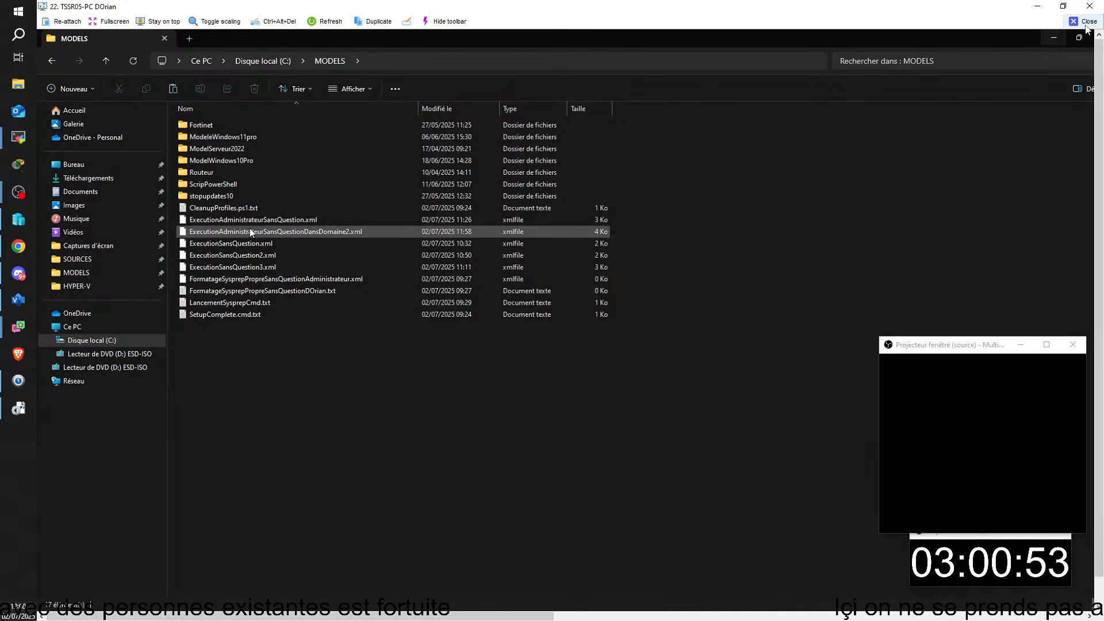
{"action": "key", "text": "alt+Tab"}
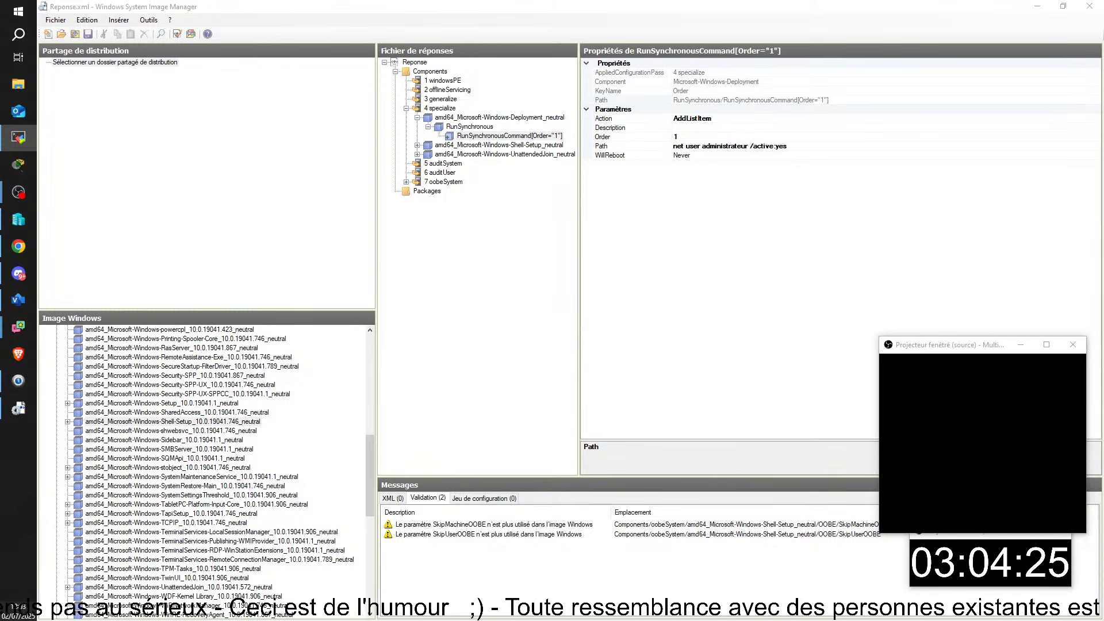
- Bring the remote session editing Unattend_Essai_05.xml to the front and maximize it
{"action": "left_click", "coordinate": [18, 137]}
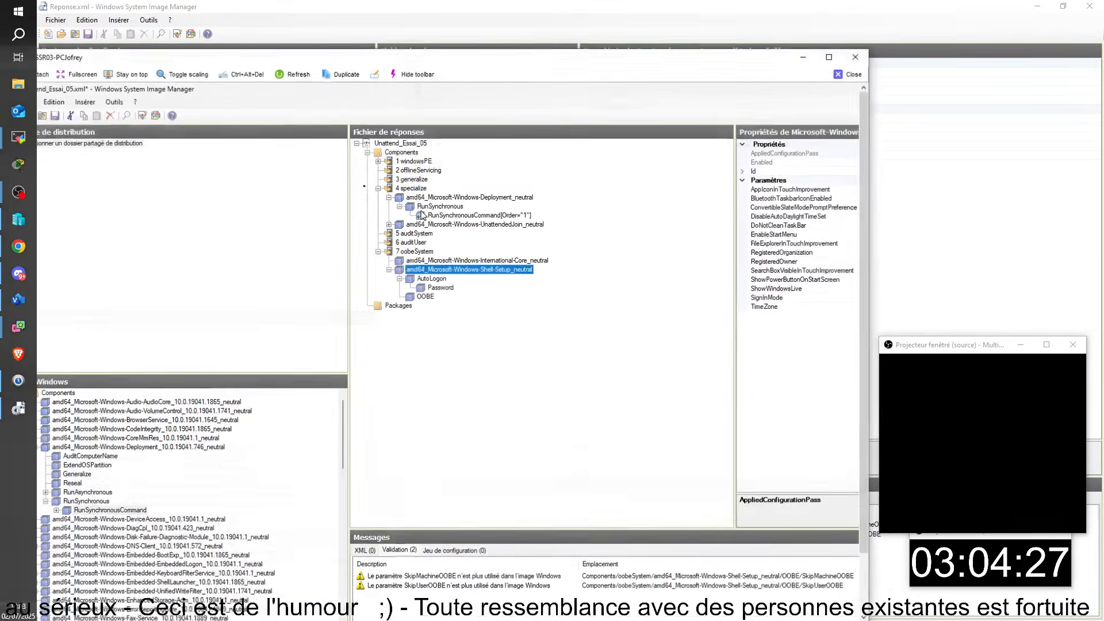
{"action": "left_click", "coordinate": [827, 57]}
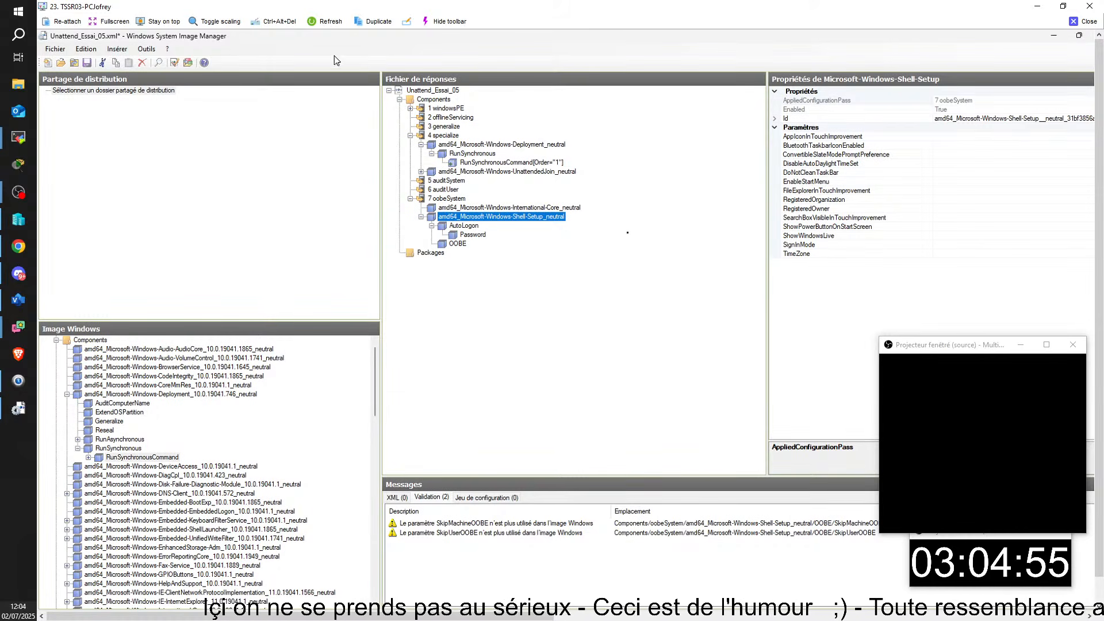
{"action": "left_click", "coordinate": [412, 200]}
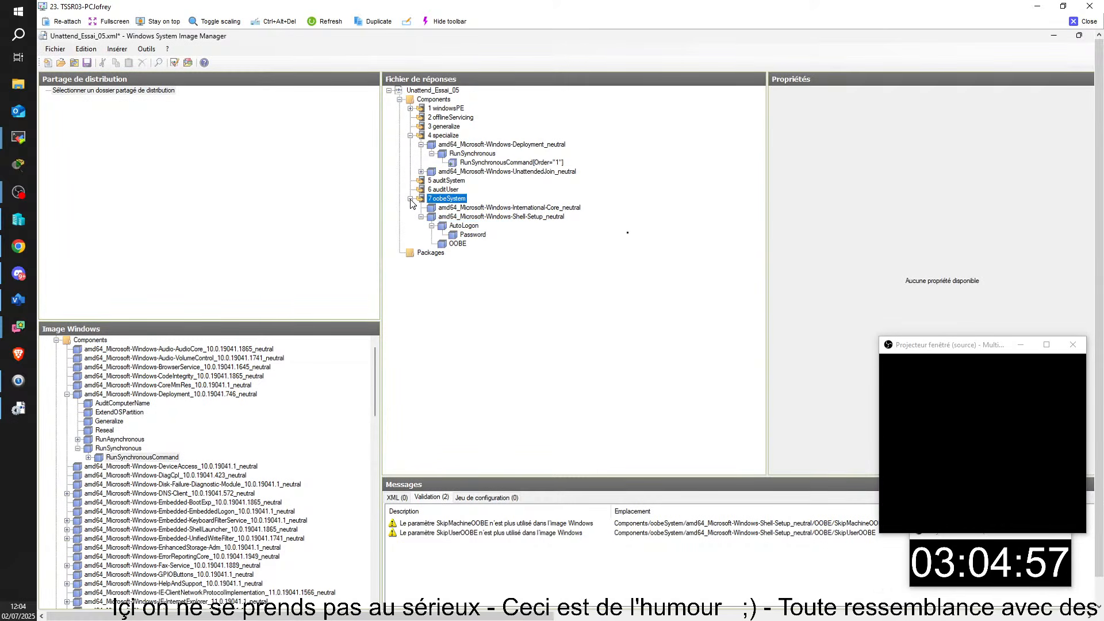
{"action": "left_click", "coordinate": [459, 229]}
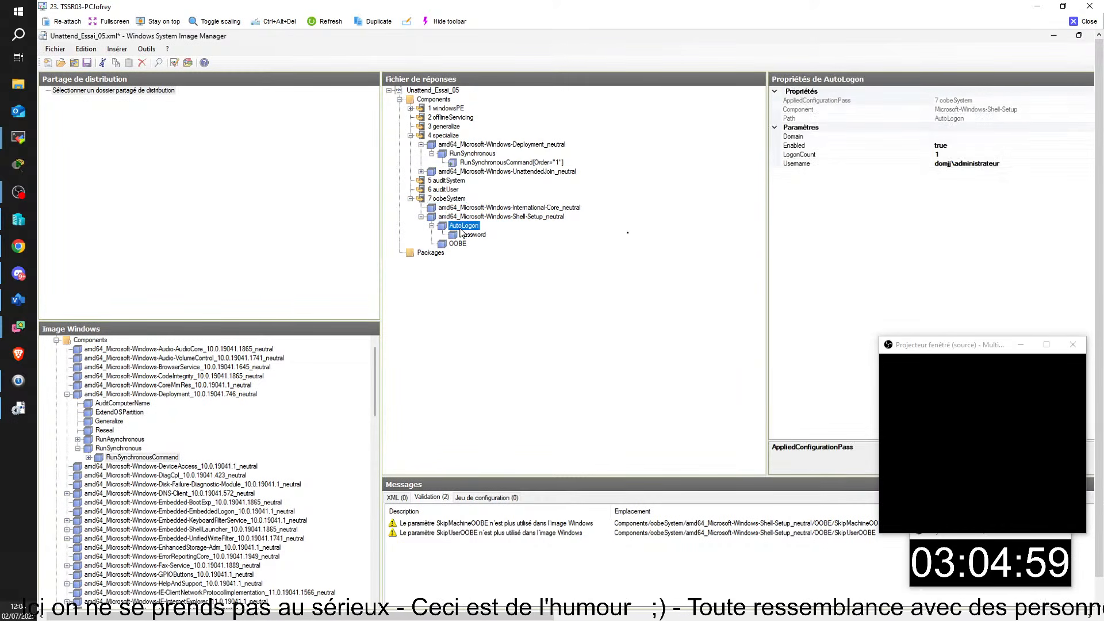
{"action": "left_click", "coordinate": [469, 234]}
{"action": "left_click", "coordinate": [469, 226]}
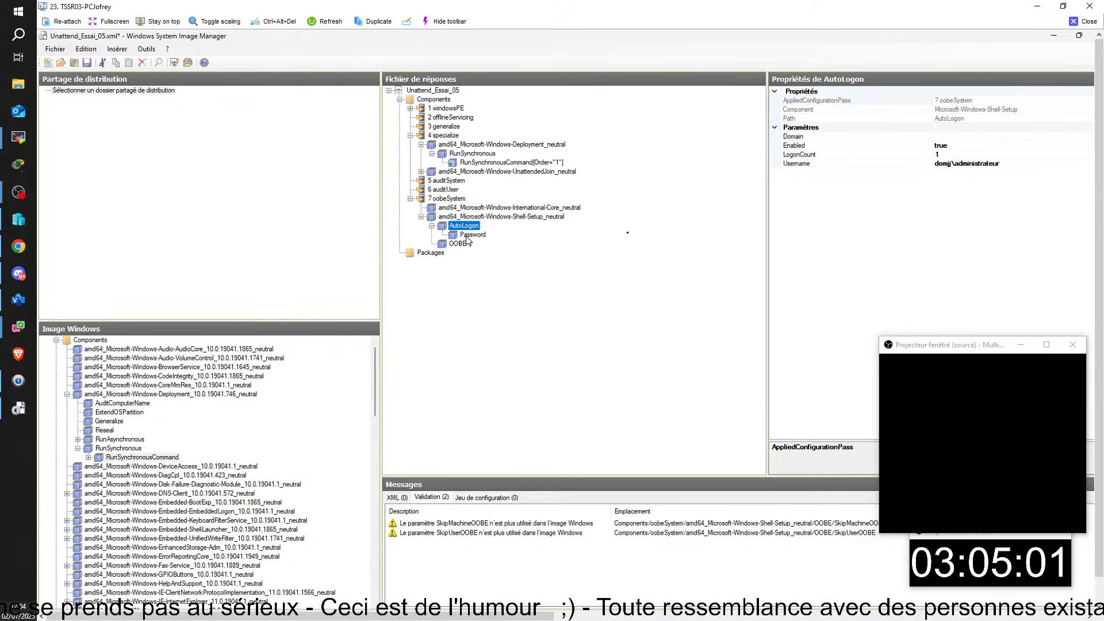
{"action": "left_click", "coordinate": [459, 244]}
{"action": "left_click", "coordinate": [468, 235]}
{"action": "left_click", "coordinate": [465, 226]}
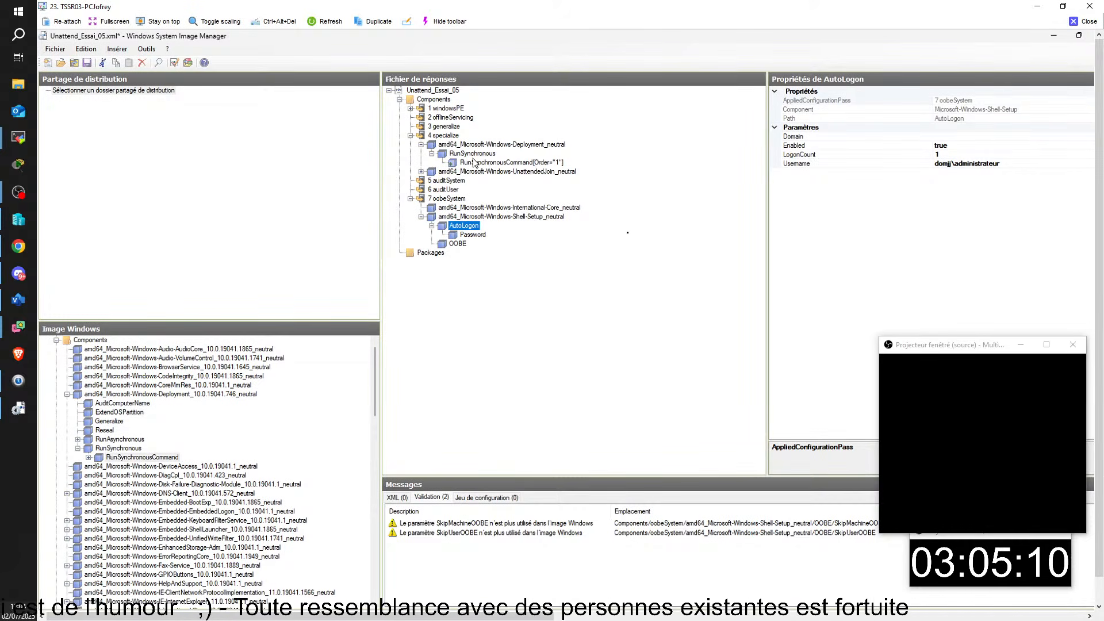
{"action": "left_click", "coordinate": [474, 155]}
{"action": "left_click", "coordinate": [468, 144]}
{"action": "left_click", "coordinate": [450, 136]}
{"action": "left_click", "coordinate": [466, 146]}
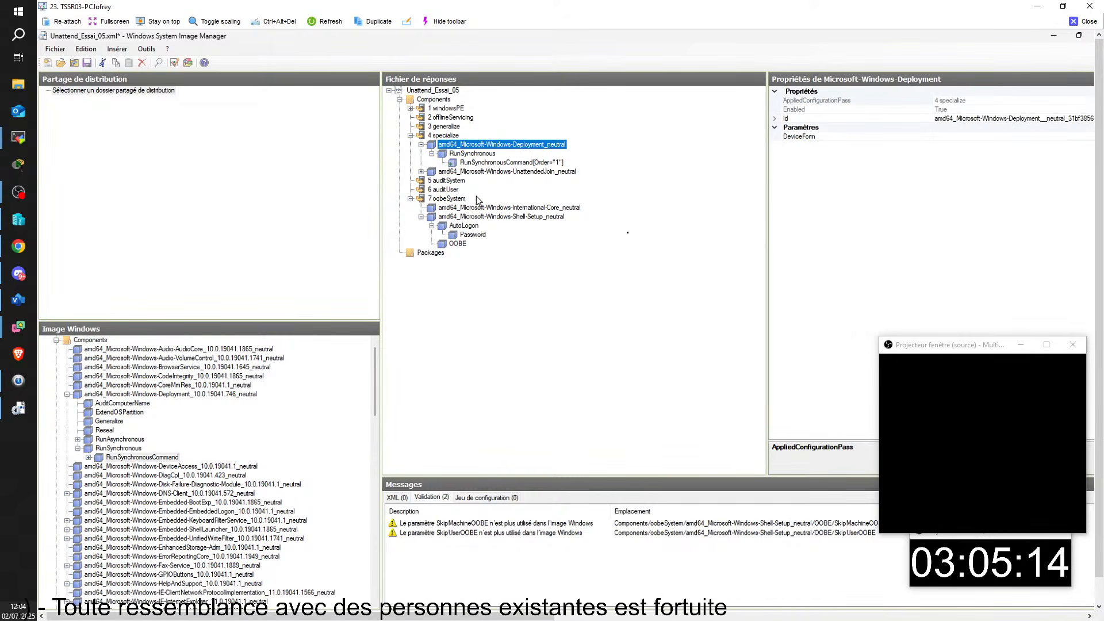
{"action": "left_click", "coordinate": [464, 162]}
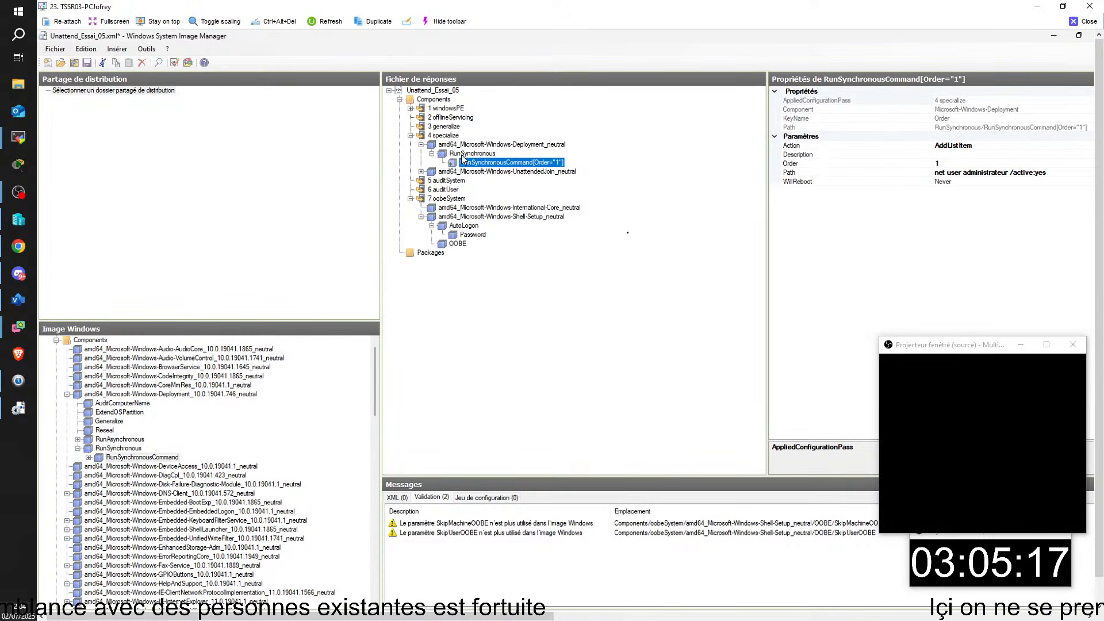
{"action": "left_click", "coordinate": [463, 154]}
{"action": "left_click", "coordinate": [463, 145]}
{"action": "left_click", "coordinate": [463, 154]}
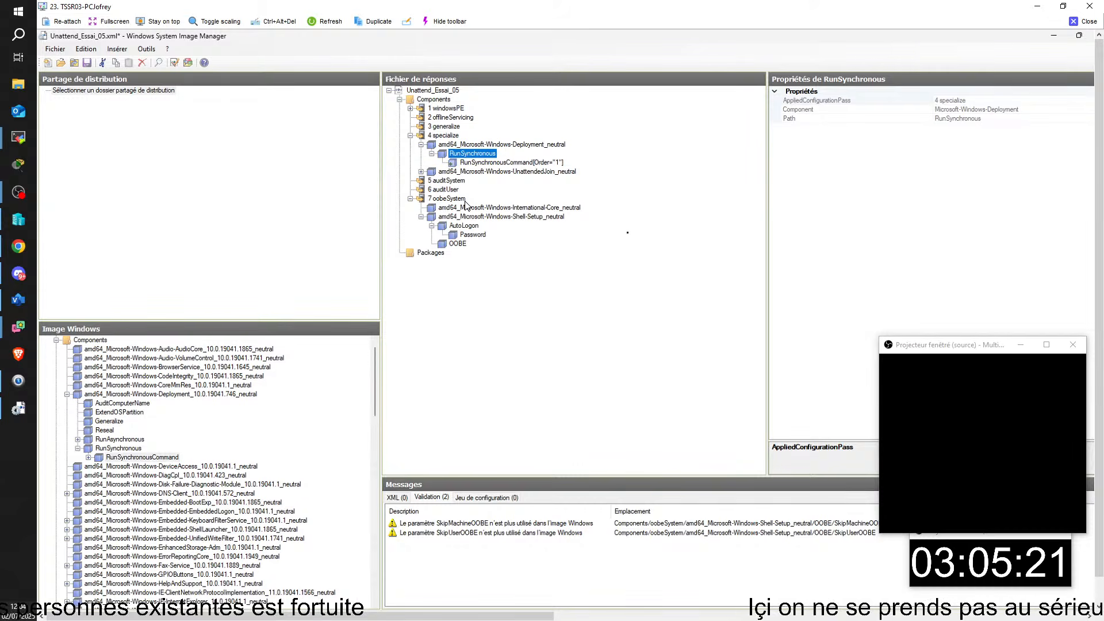
{"action": "left_click", "coordinate": [466, 236]}
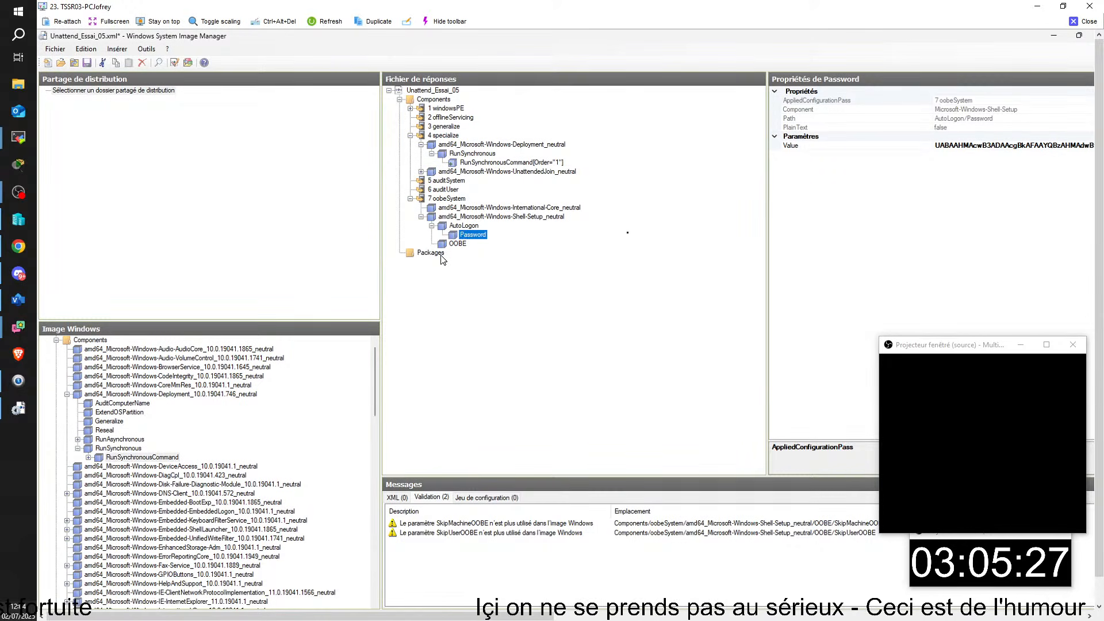
{"action": "left_click", "coordinate": [63, 51]}
- Save the answer file under the new name Unattend_Essai_06.xml with Enregistrer sous
{"action": "left_click", "coordinate": [104, 111]}
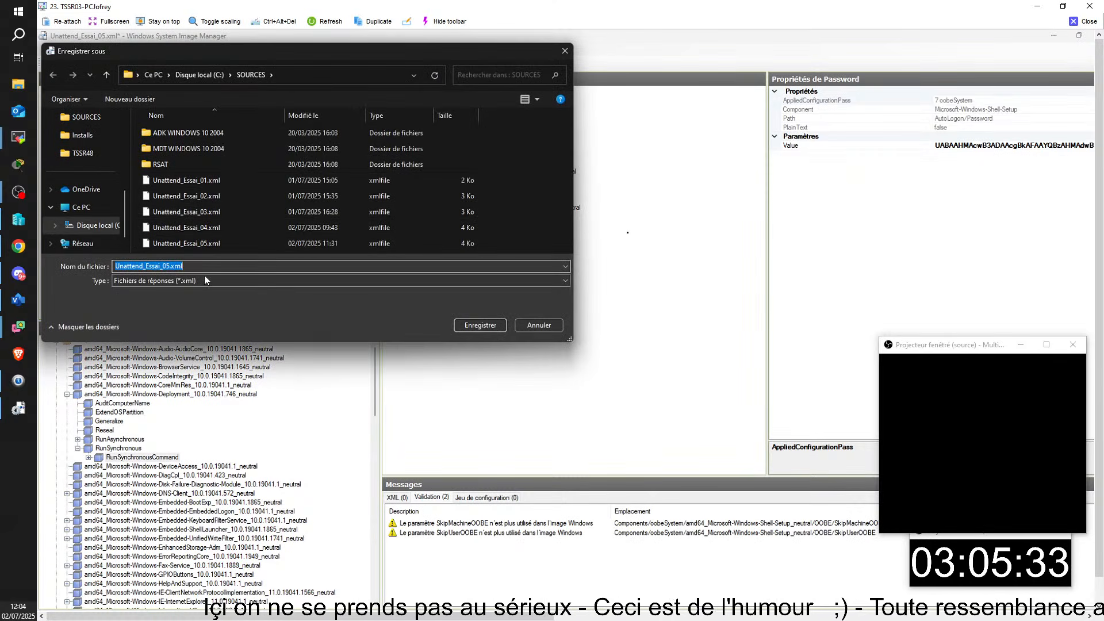
{"action": "left_click", "coordinate": [170, 266]}
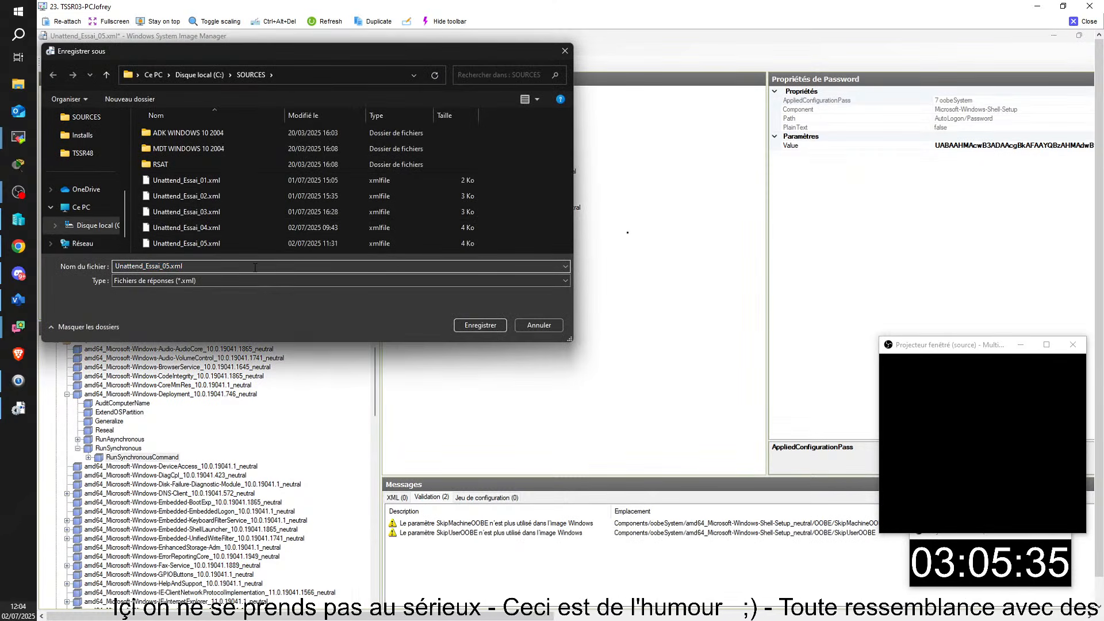
{"action": "key", "text": "BackSpace"}
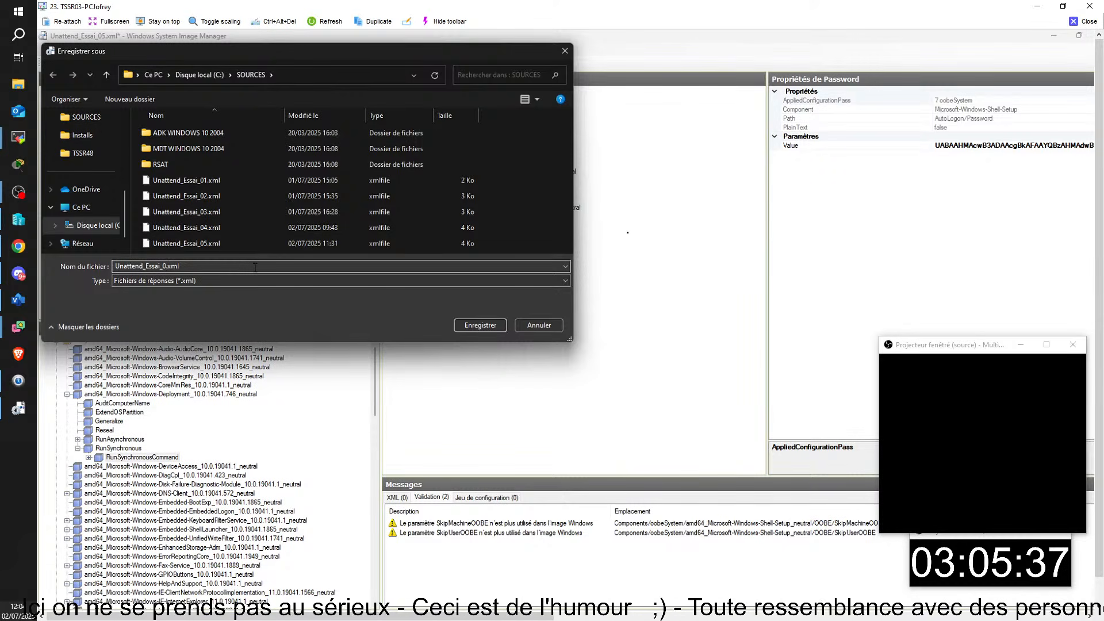
{"action": "type", "text": "6"}
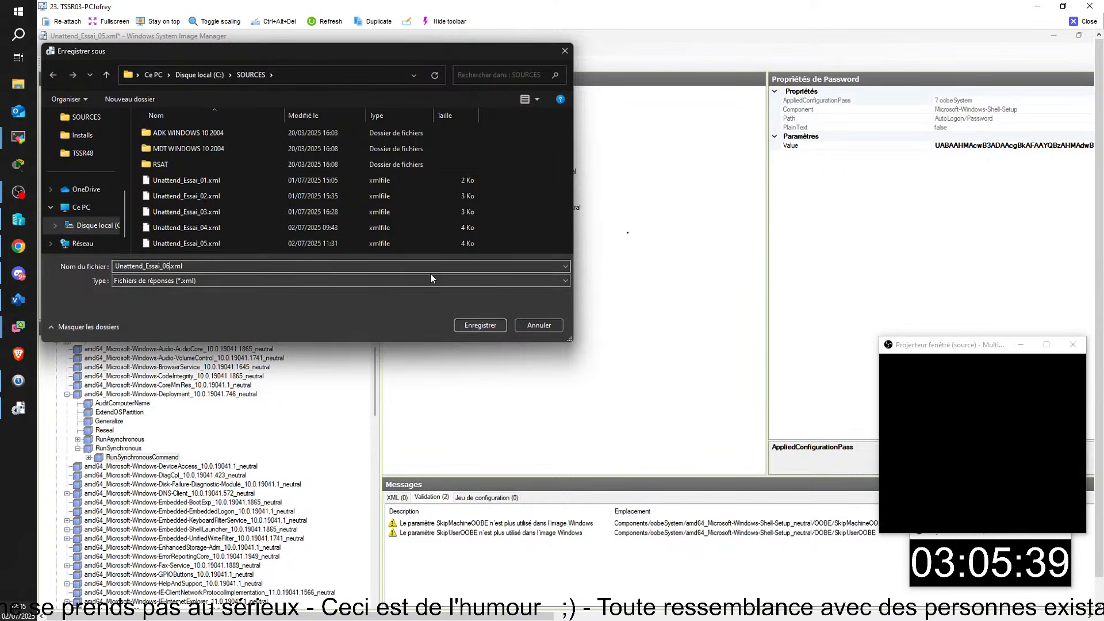
{"action": "left_click", "coordinate": [471, 326]}
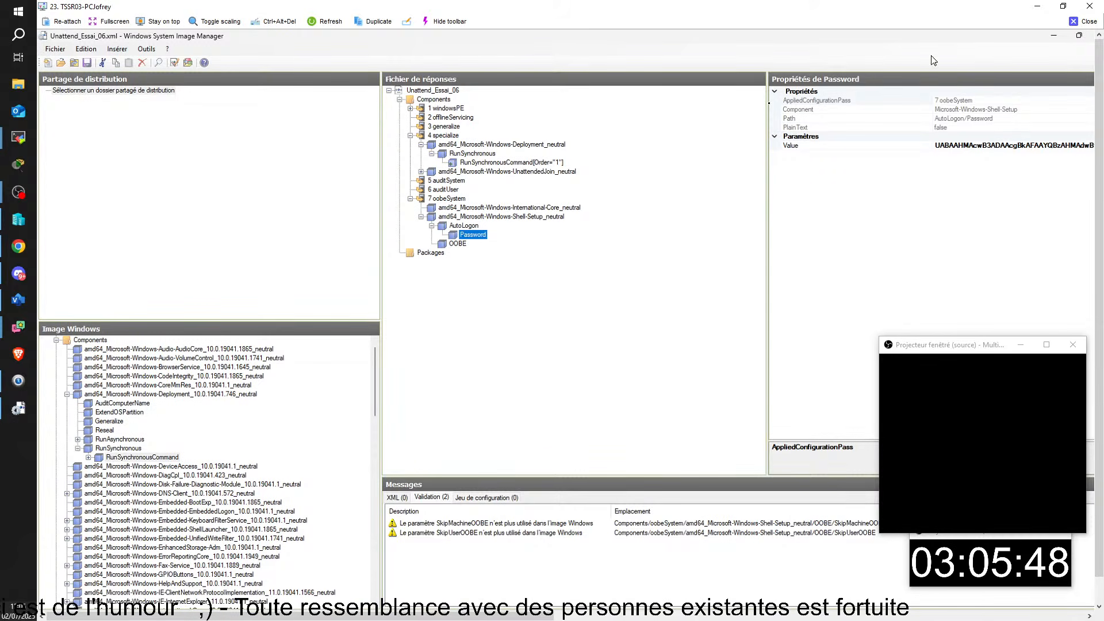
- Close the remote-session window and activate the local WSIM editor showing Reponse.xml
{"action": "key", "text": "Down"}
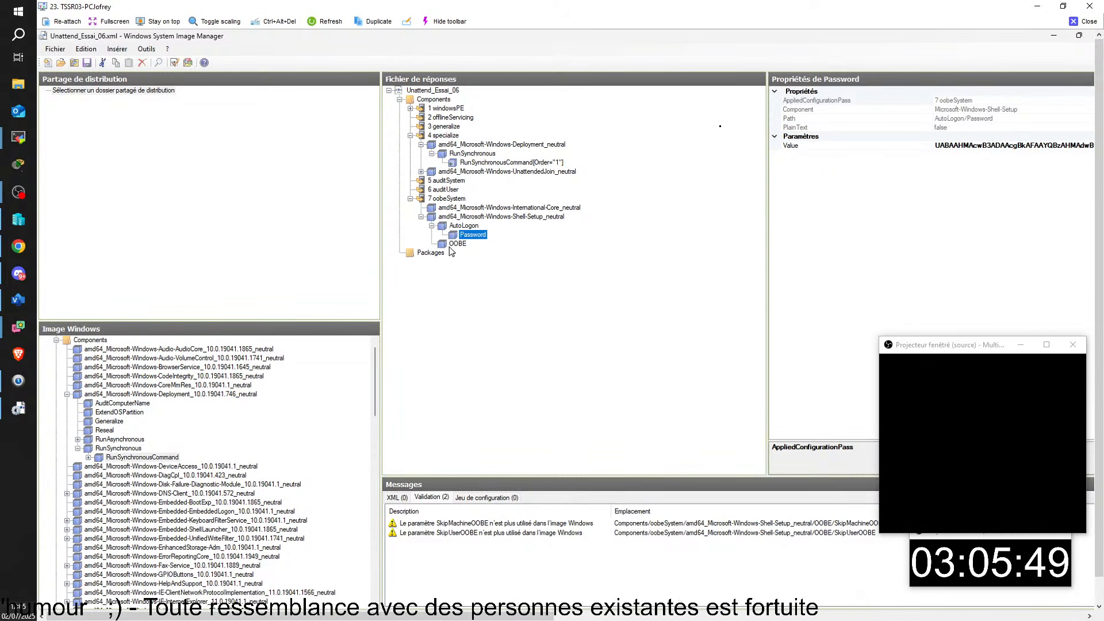
{"action": "left_click", "coordinate": [1096, 22]}
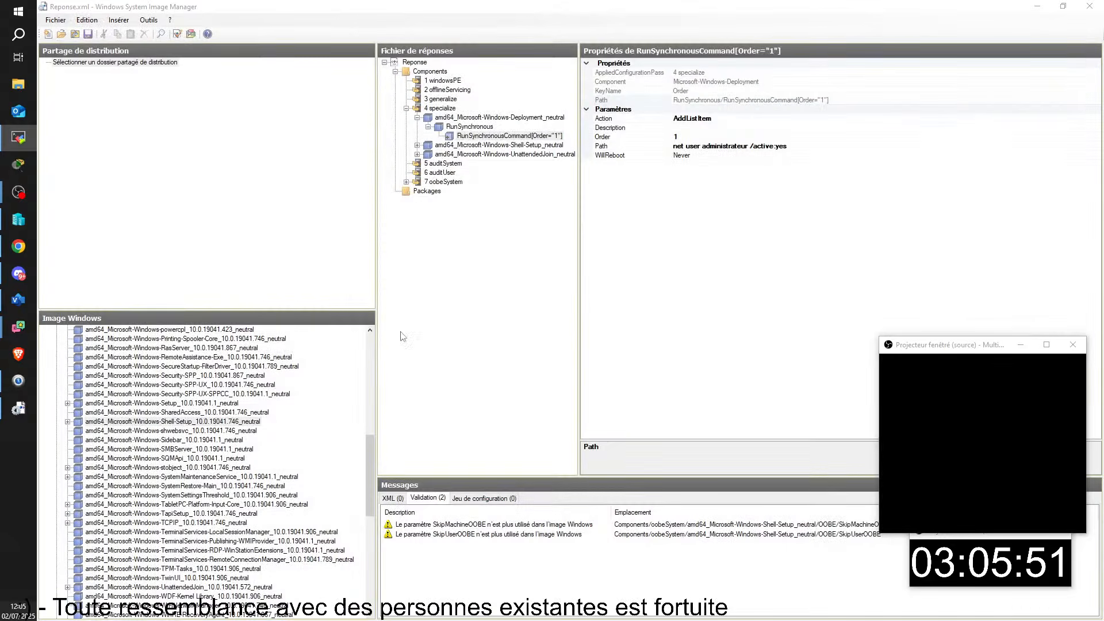
{"action": "left_click", "coordinate": [519, 138]}
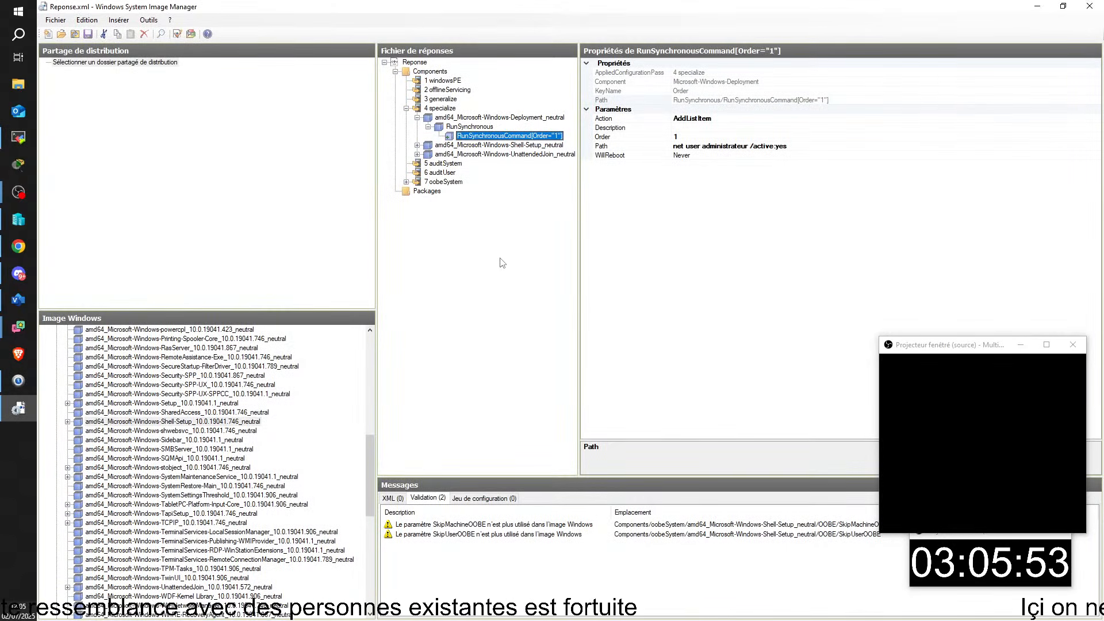